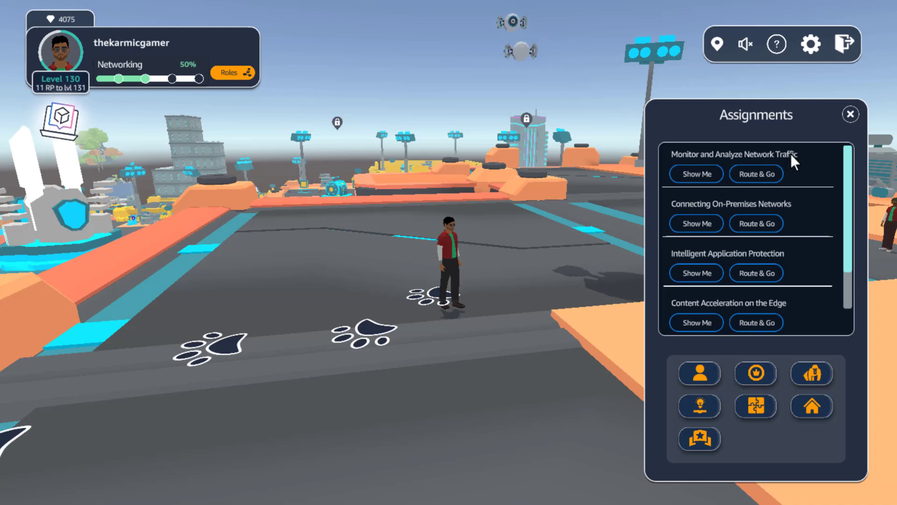
pyautogui.click(844, 114)
pyautogui.moveTo(298, 245); pyautogui.dragTo(197, 256)
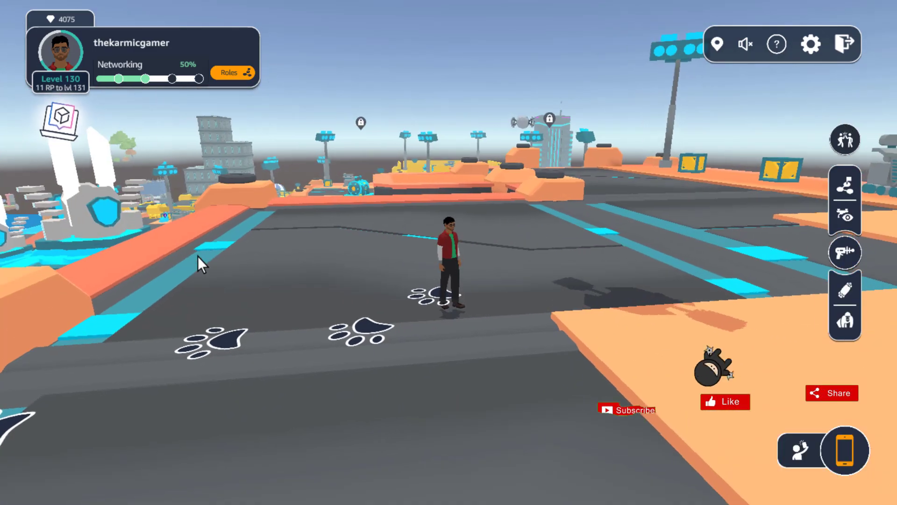
pyautogui.moveTo(568, 261); pyautogui.dragTo(637, 301)
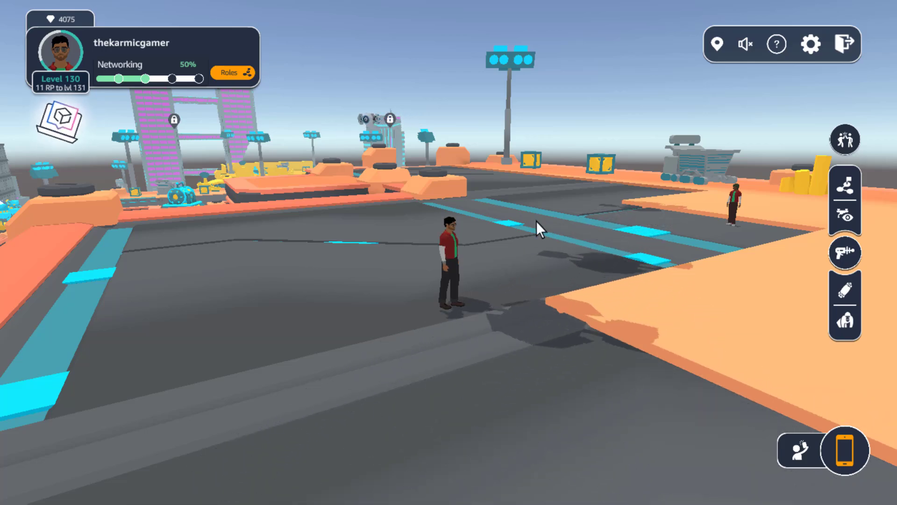
pyautogui.click(703, 237)
pyautogui.moveTo(674, 226); pyautogui.dragTo(671, 273)
pyautogui.scroll(5, 647, 254)
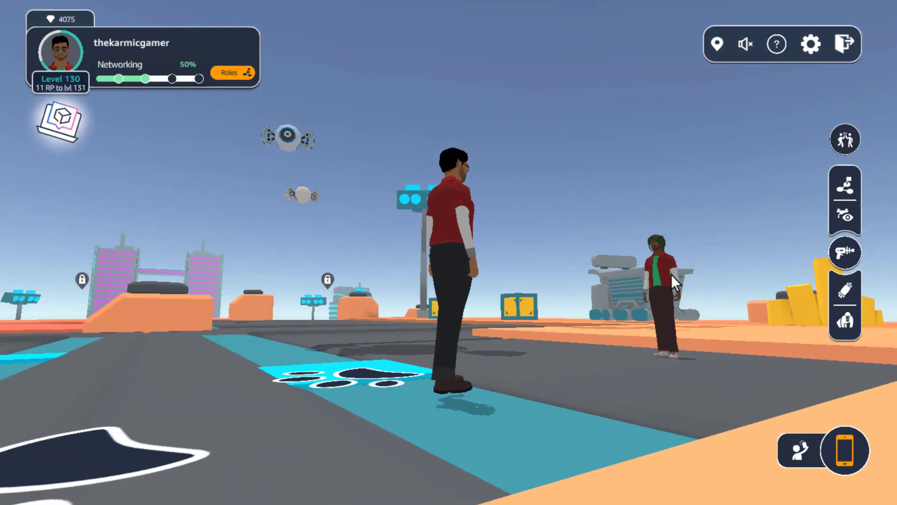
pyautogui.click(624, 363)
pyautogui.moveTo(656, 307); pyautogui.dragTo(643, 332)
pyautogui.scroll(-5, 641, 332)
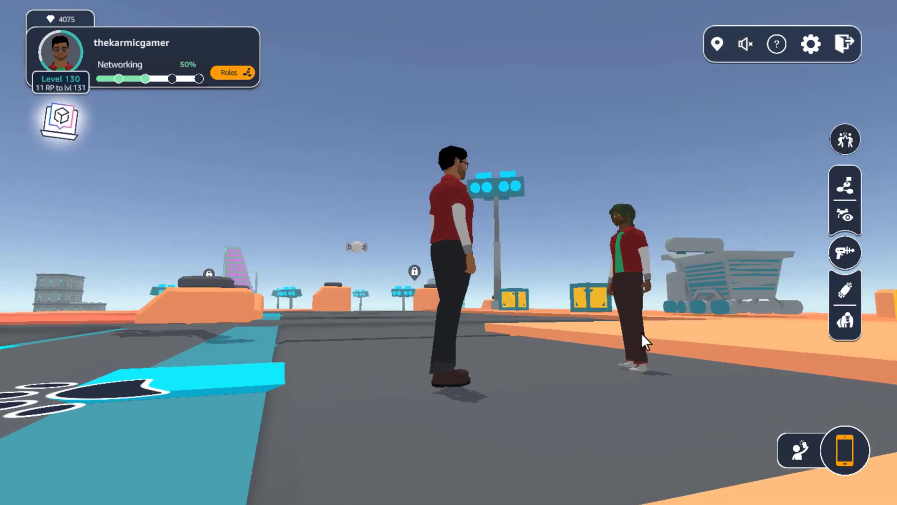
pyautogui.scroll(4, 385, 252)
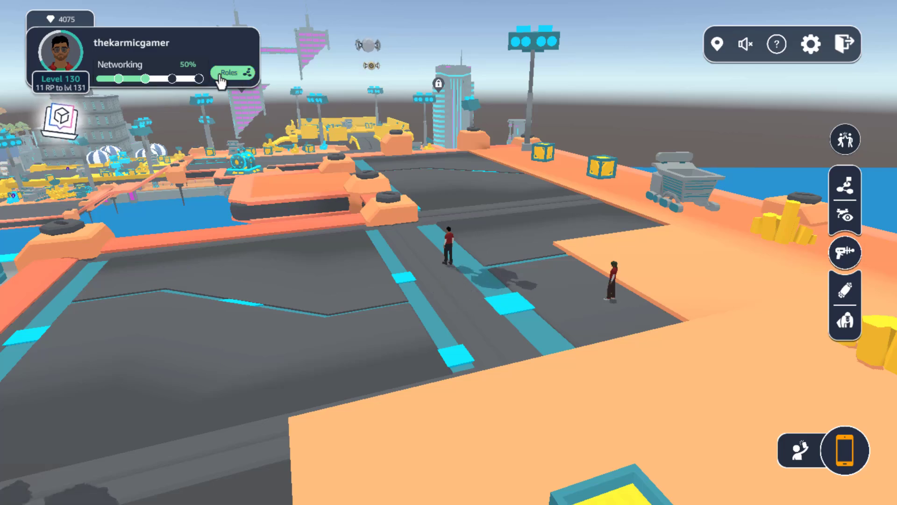
pyautogui.press('q')
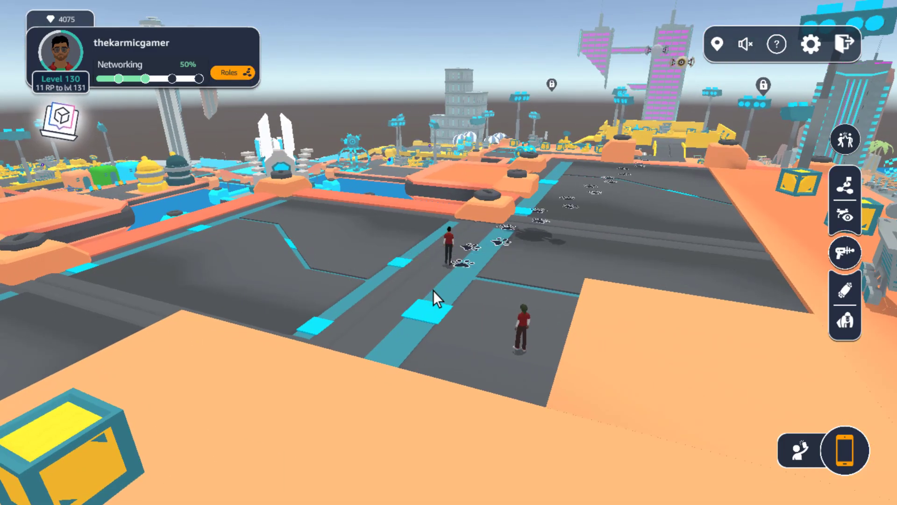
pyautogui.moveTo(434, 291); pyautogui.dragTo(537, 293)
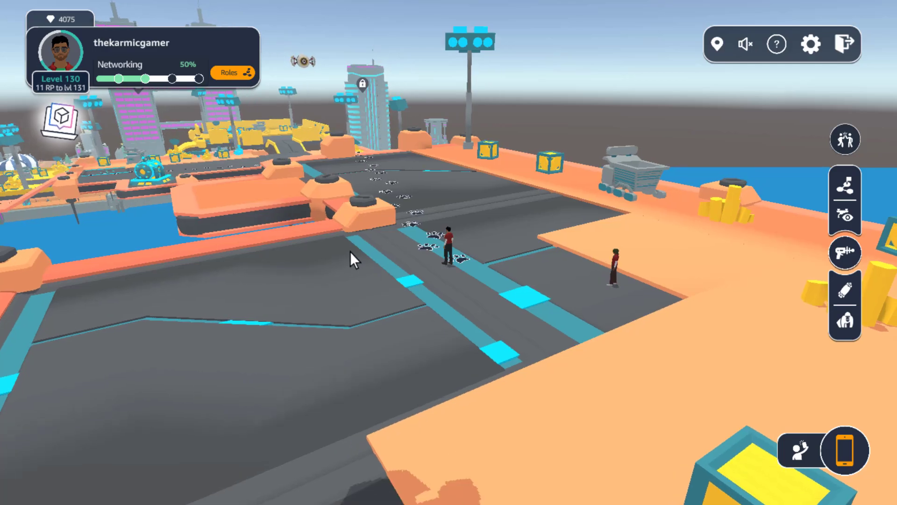
pyautogui.moveTo(346, 248); pyautogui.dragTo(487, 283)
pyautogui.scroll(5, 488, 276)
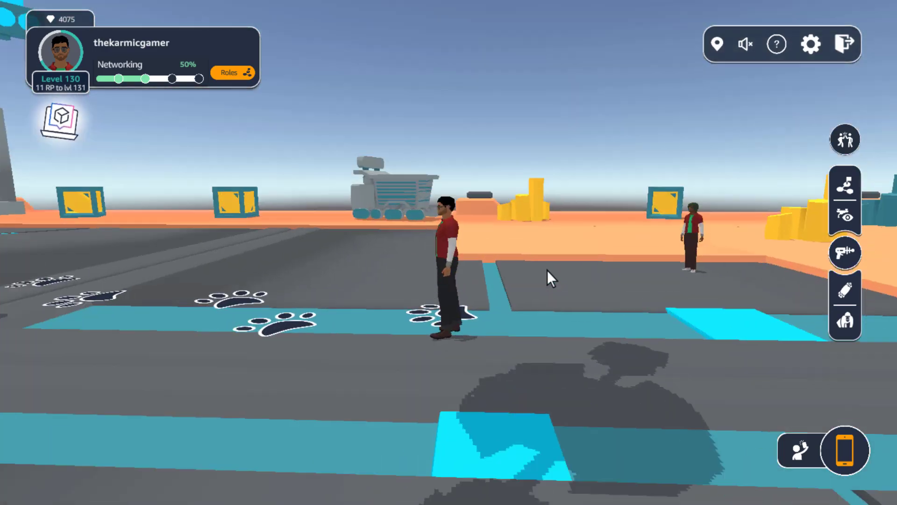
pyautogui.moveTo(548, 271); pyautogui.dragTo(373, 321)
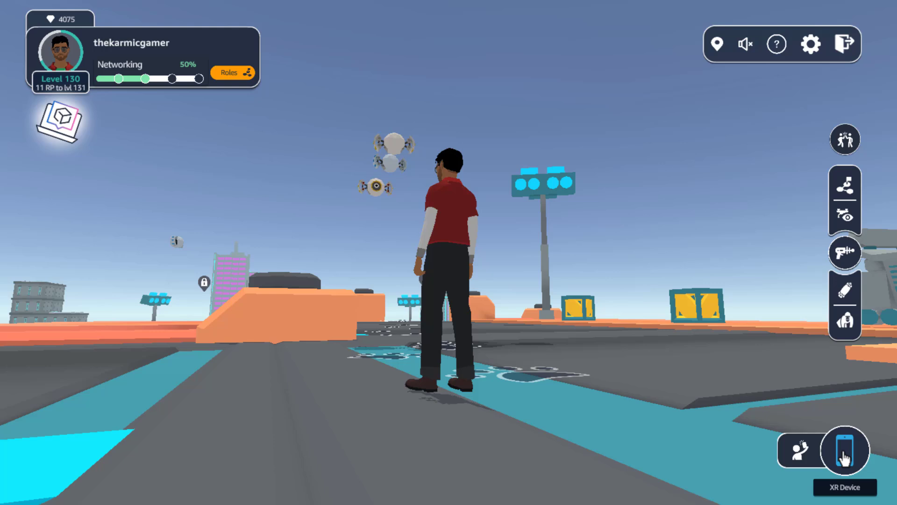
# - Open the assignments list and travel to the Intelligent Application Protection assignment
pyautogui.click(844, 455)
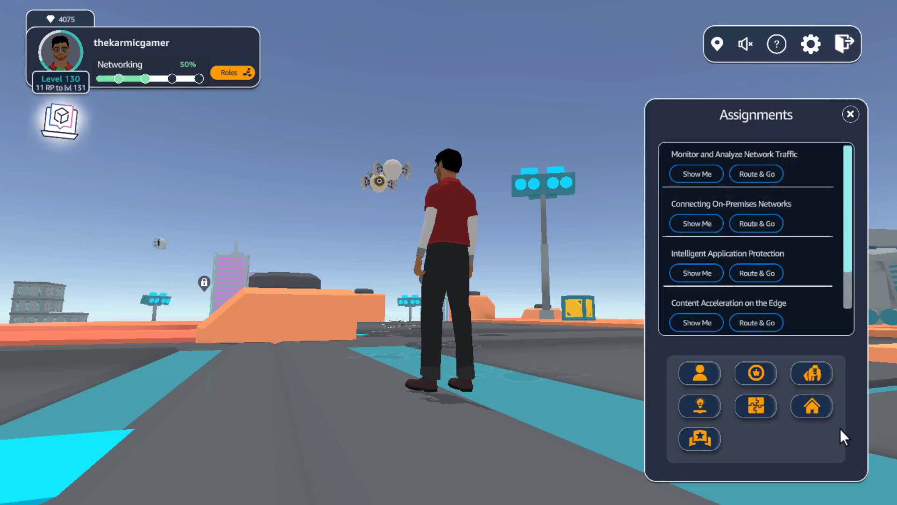
pyautogui.moveTo(845, 208); pyautogui.dragTo(848, 175)
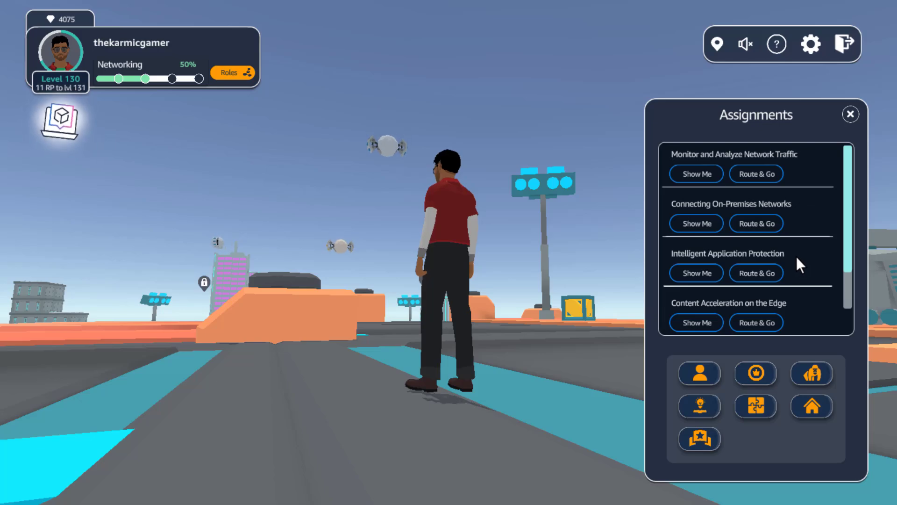
pyautogui.click(767, 276)
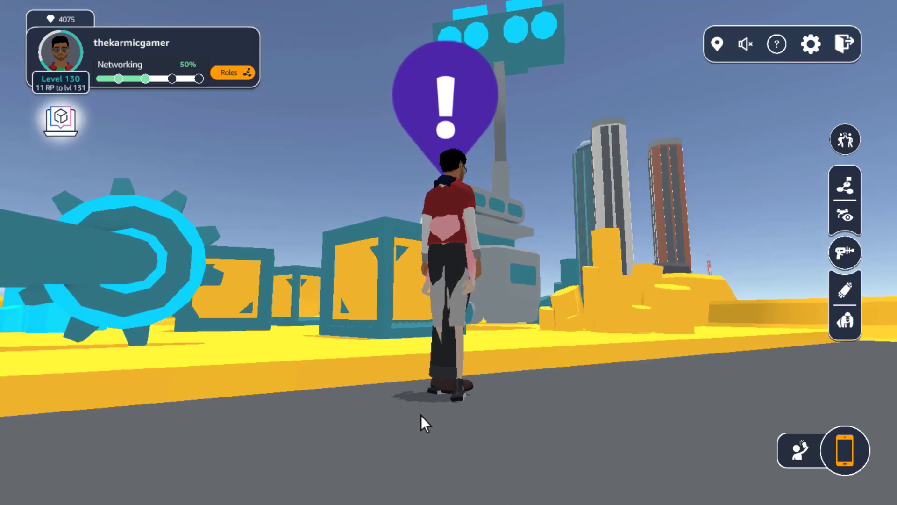
# - Move the avatar beside the assignment character and start the conversation with her
pyautogui.click(420, 415)
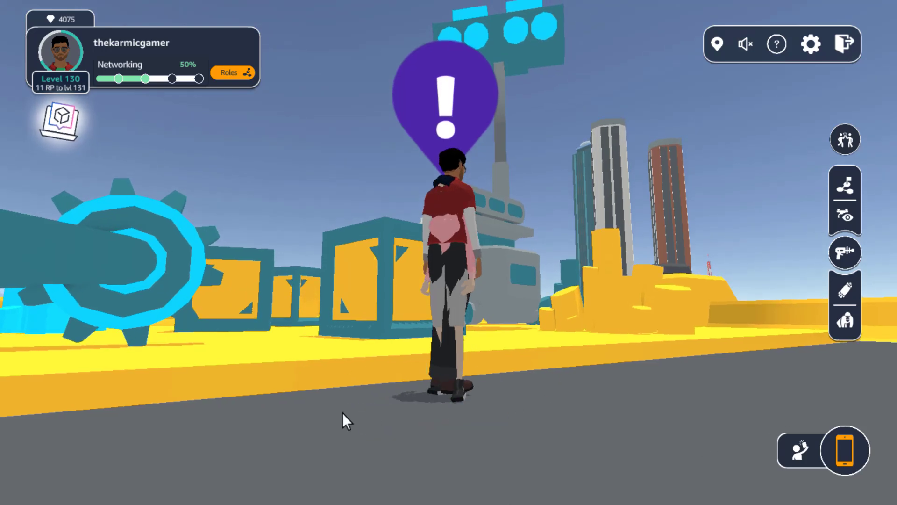
pyautogui.click(250, 409)
pyautogui.click(361, 420)
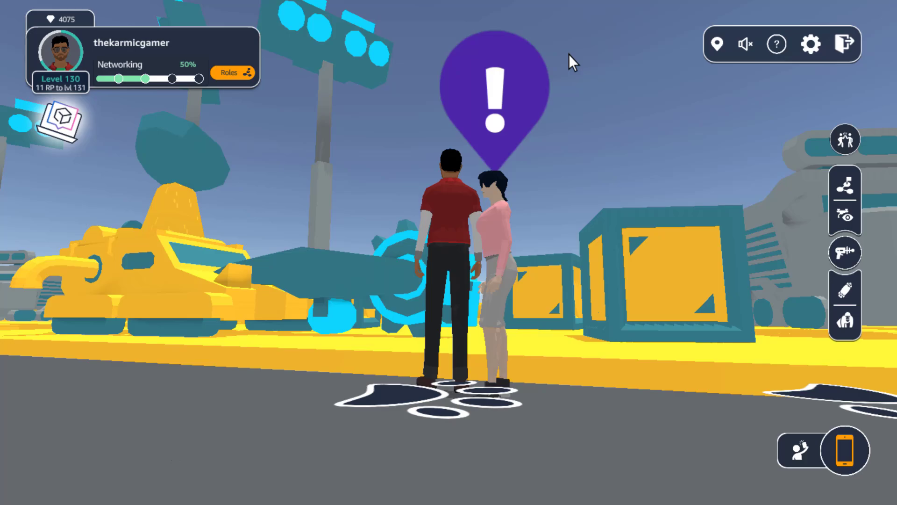
pyautogui.click(496, 76)
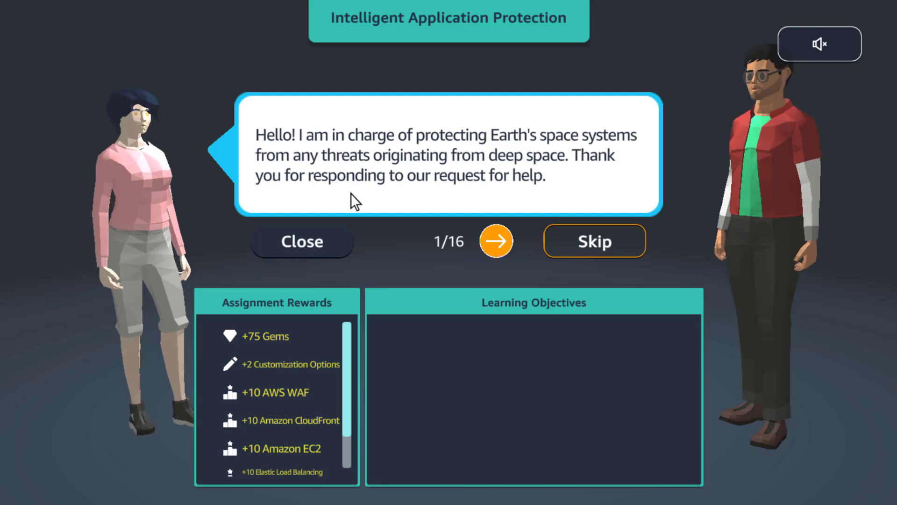
# - Read the Intelligent Application Protection briefing page by page through to page 16
pyautogui.click(495, 241)
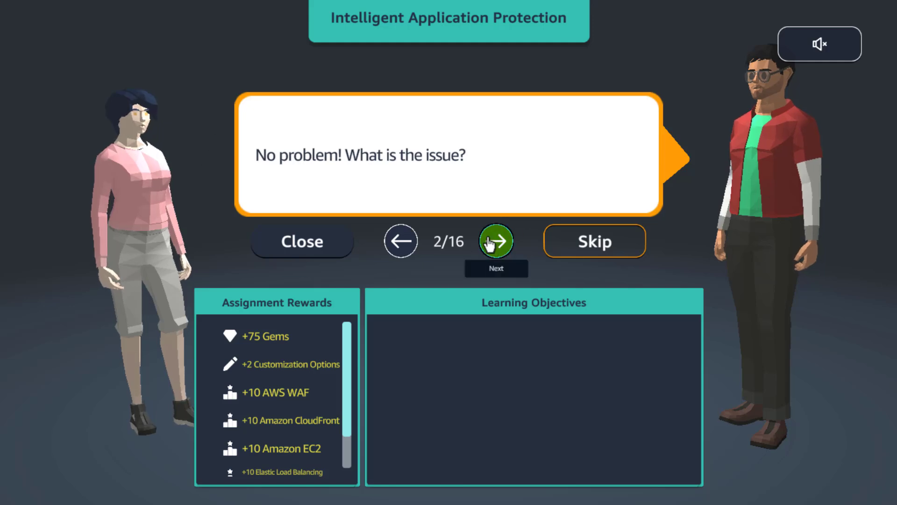
pyautogui.click(497, 249)
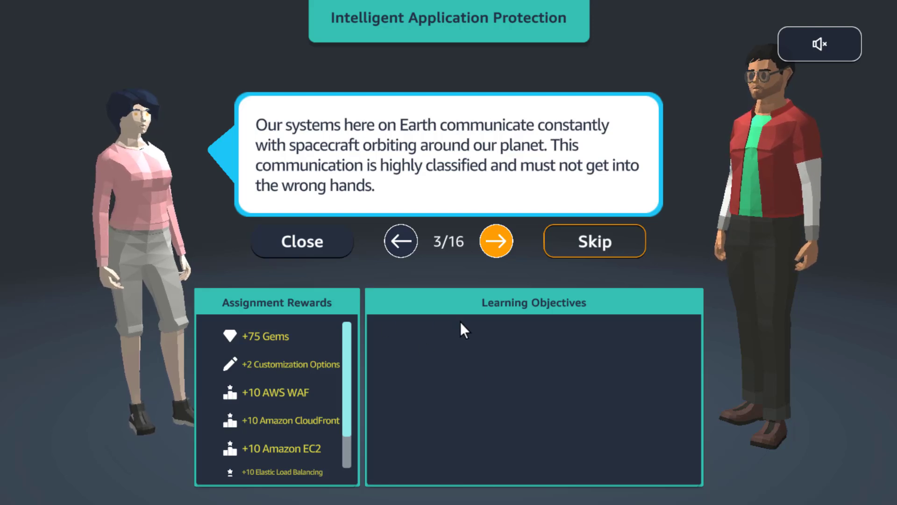
pyautogui.click(496, 241)
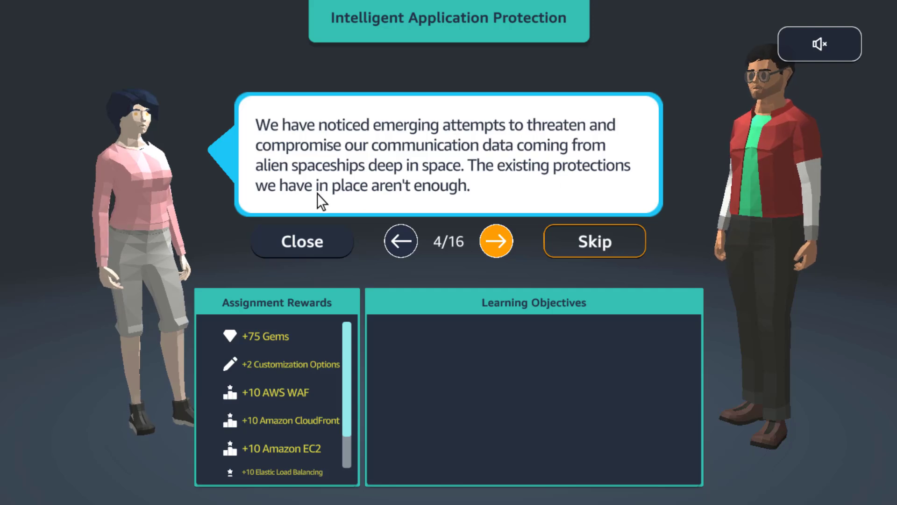
pyautogui.click(495, 242)
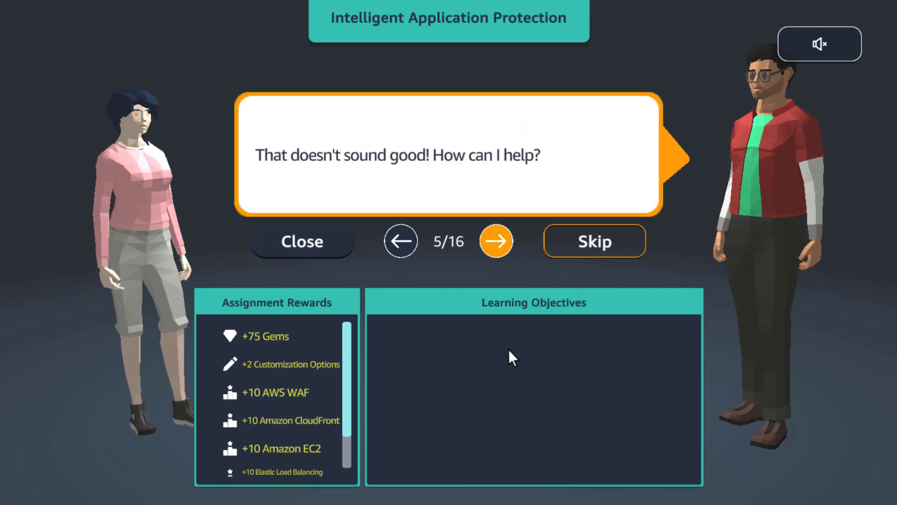
pyautogui.click(497, 241)
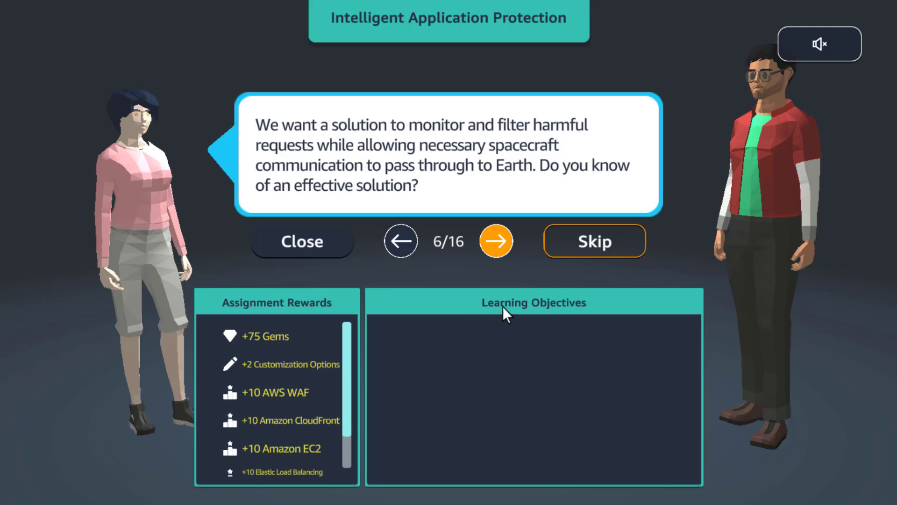
pyautogui.click(496, 241)
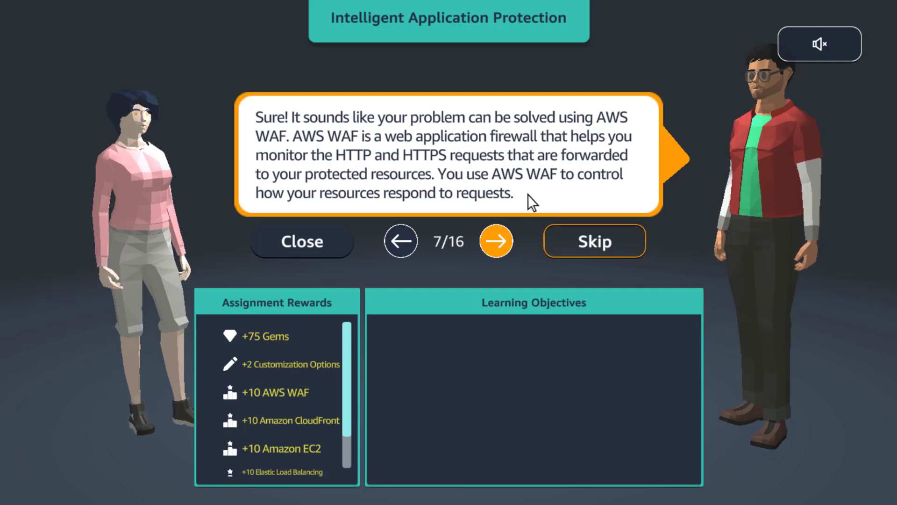
pyautogui.click(495, 250)
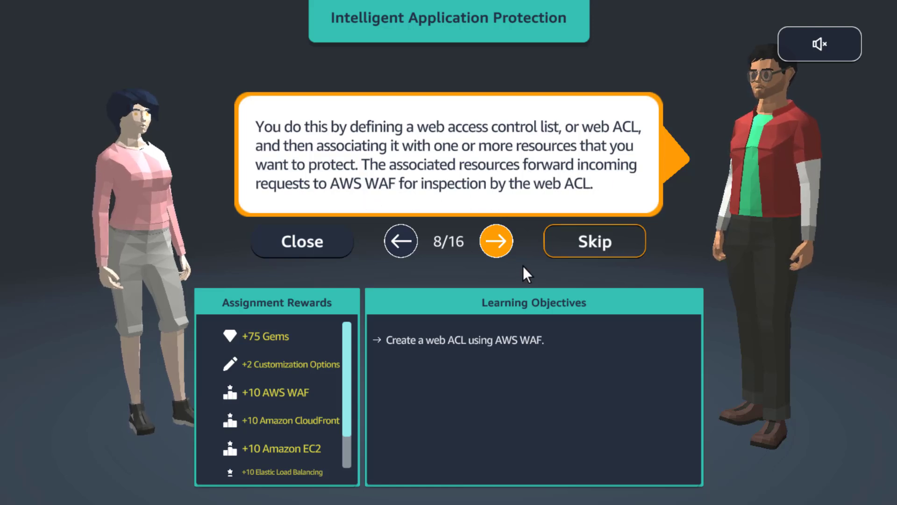
pyautogui.click(490, 251)
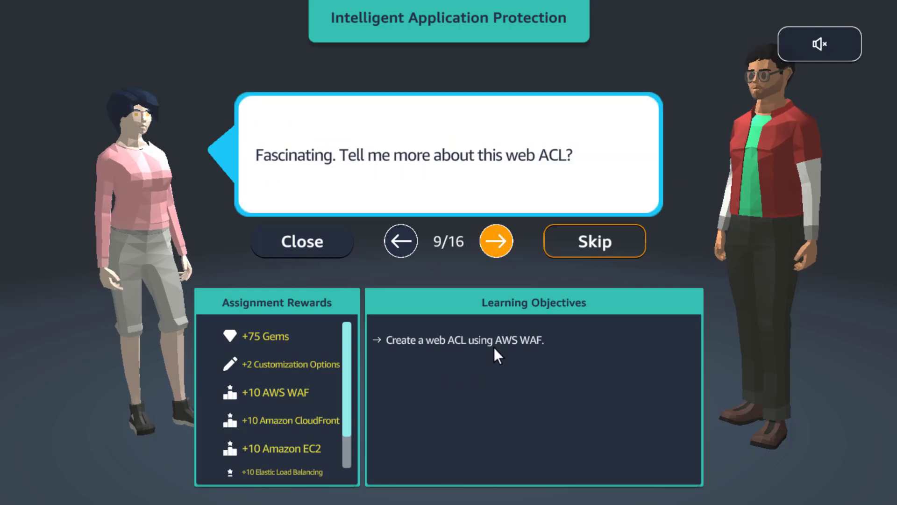
pyautogui.click(499, 253)
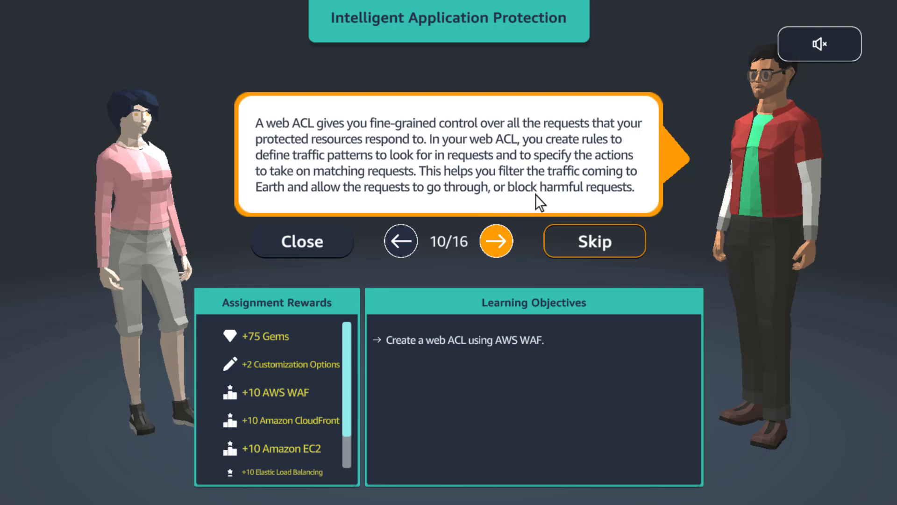
pyautogui.click(495, 240)
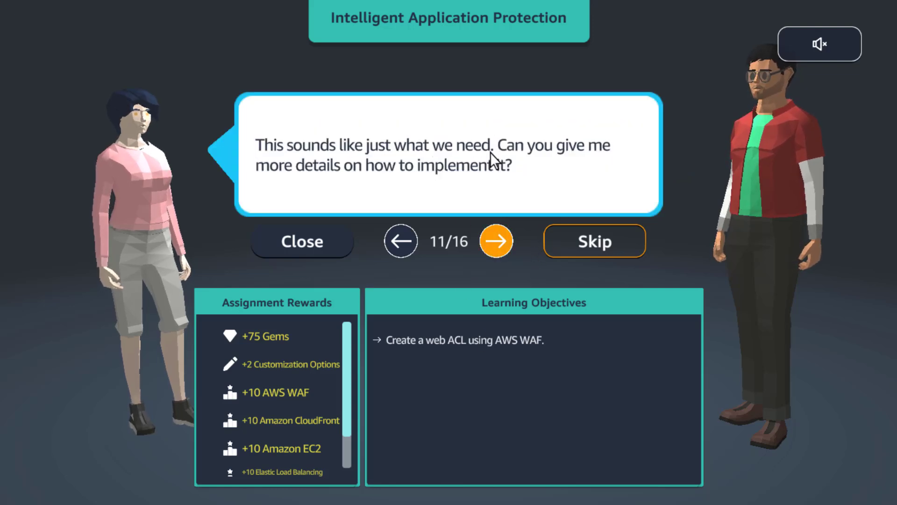
pyautogui.click(496, 240)
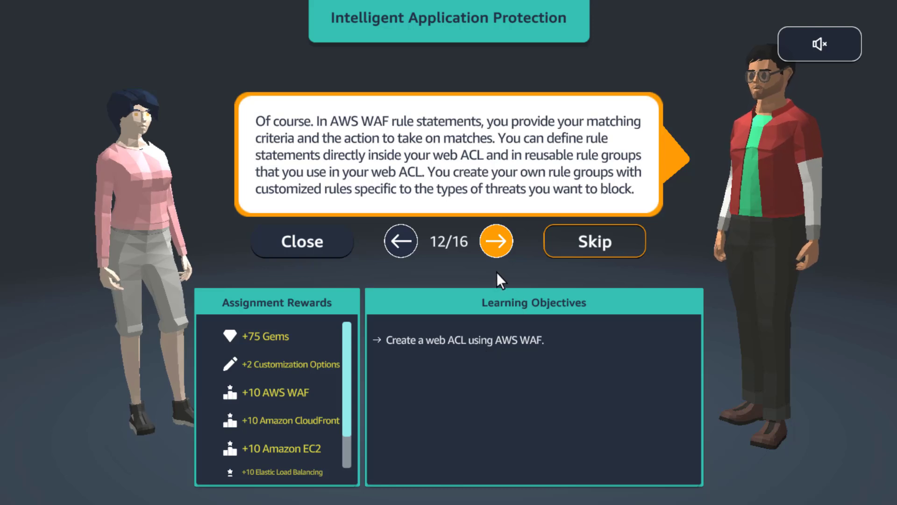
pyautogui.click(495, 248)
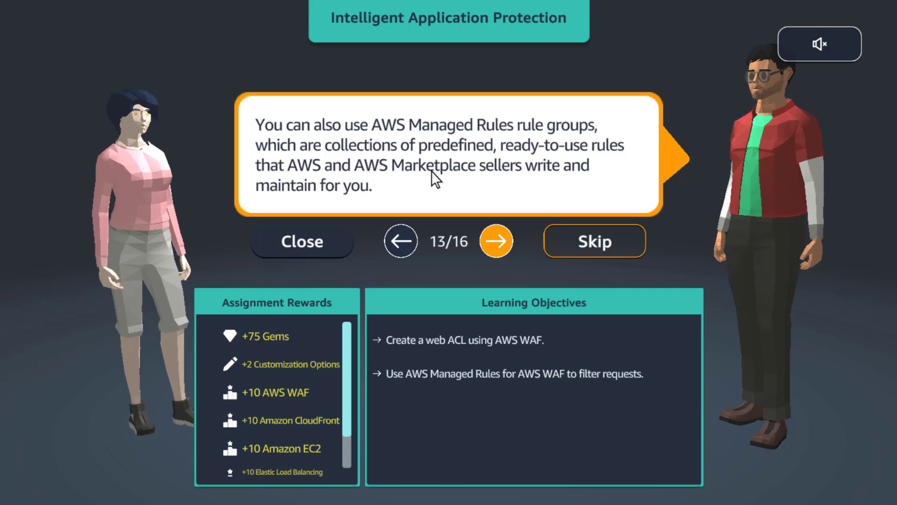
pyautogui.click(503, 251)
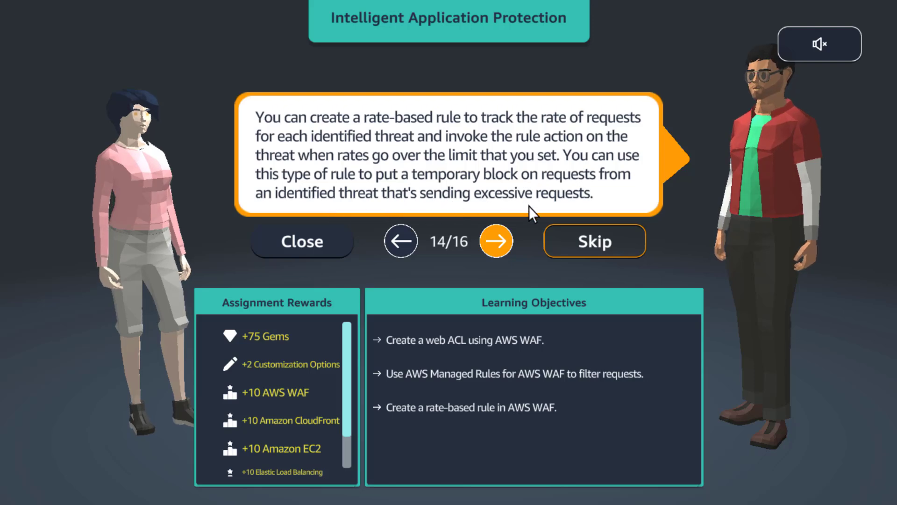
pyautogui.click(500, 254)
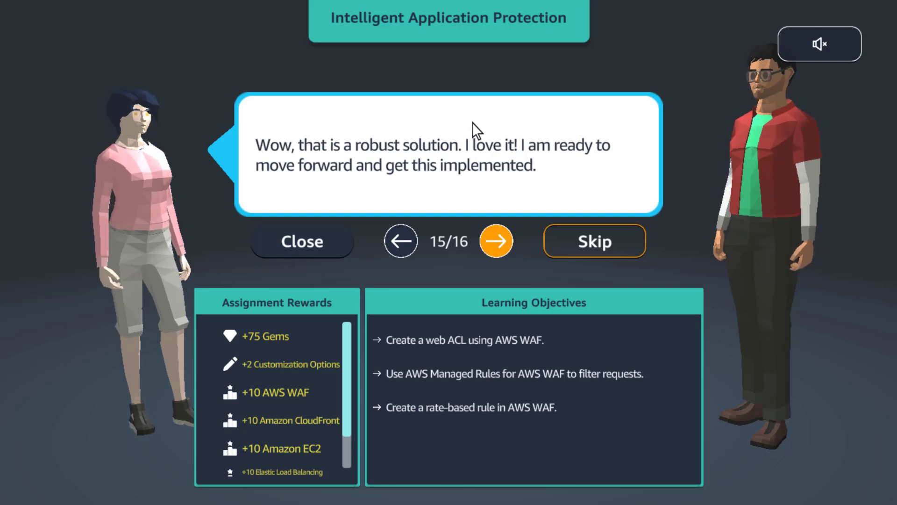
pyautogui.click(497, 242)
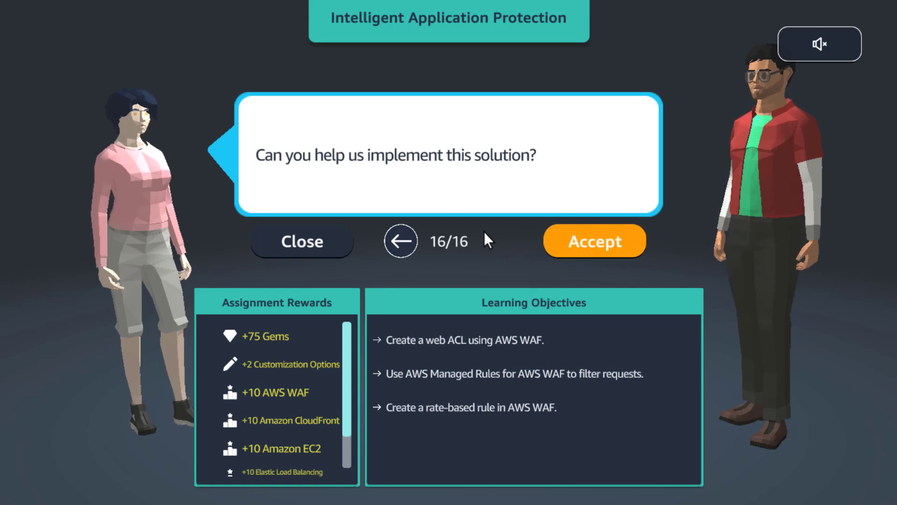
# - Accept the Intelligent Application Protection assignment and start it
pyautogui.click(563, 247)
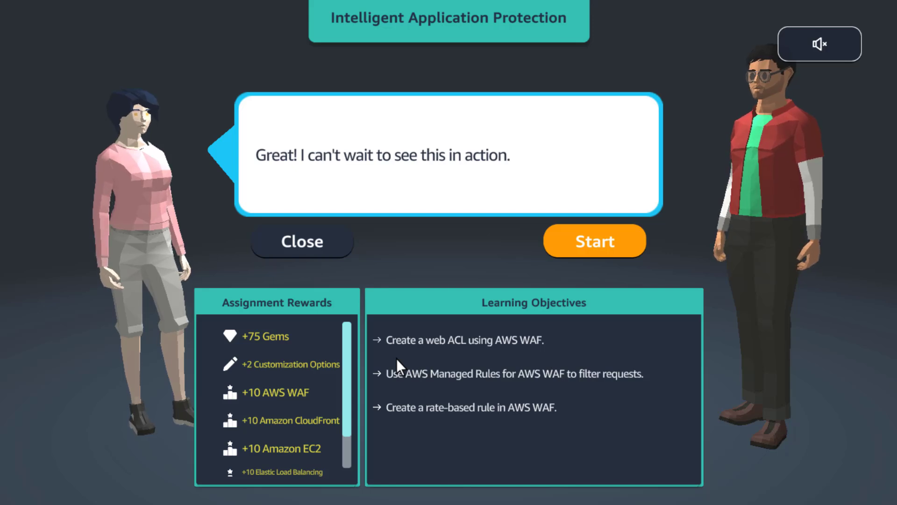
pyautogui.click(563, 250)
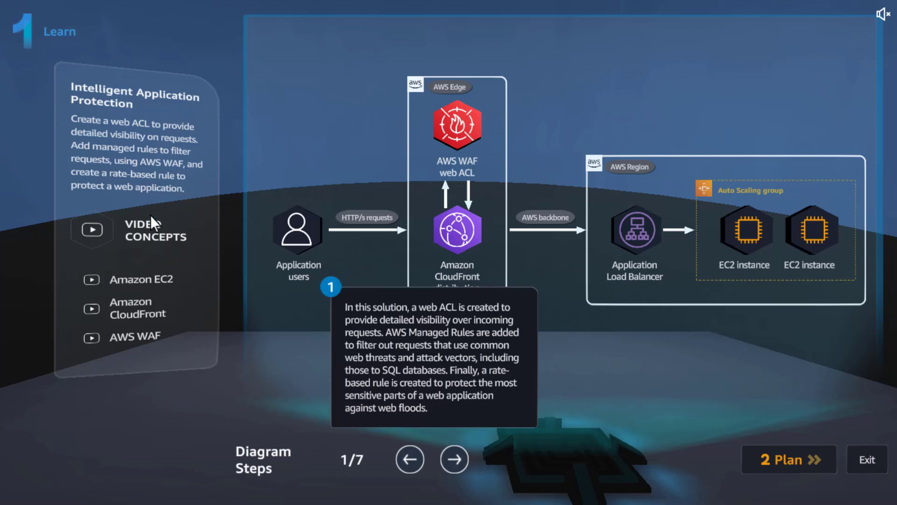
# - Look over the assignment's video concepts for Amazon EC2, Amazon CloudFront and AWS WAF, and return to the Learn stage
pyautogui.click(152, 224)
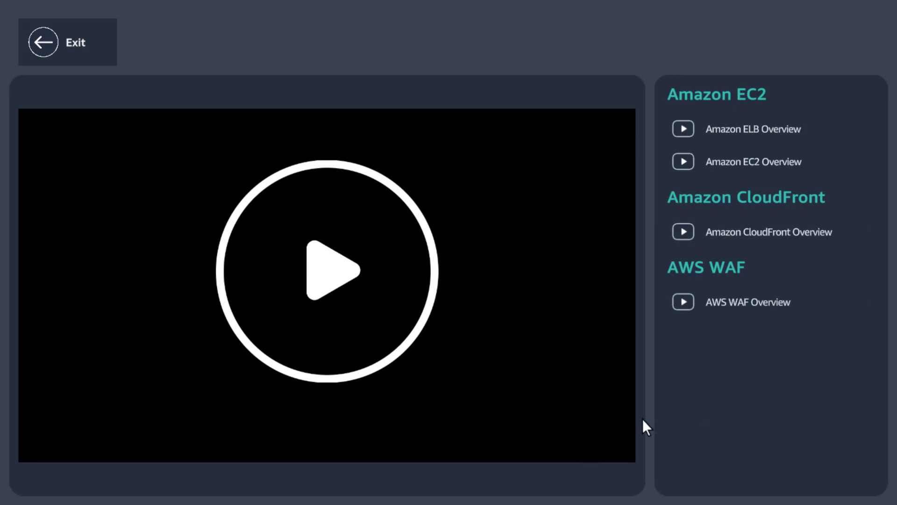
pyautogui.moveTo(333, 458)
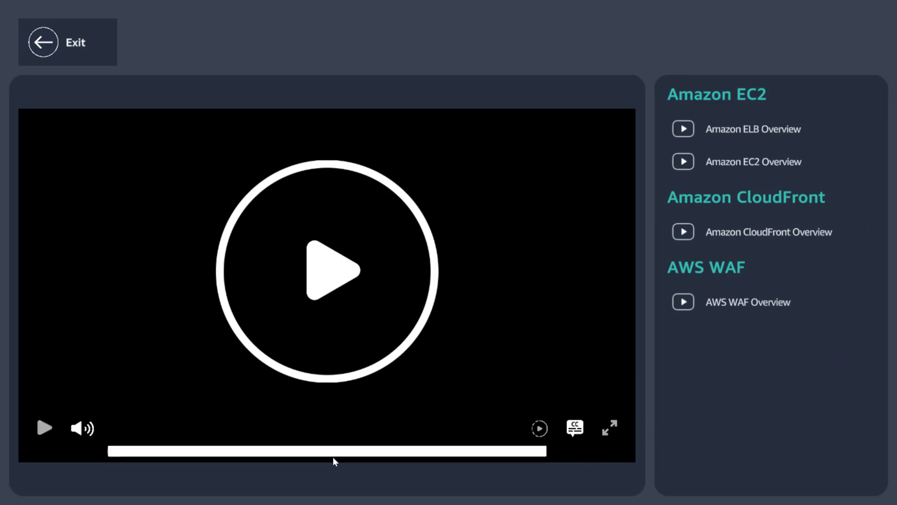
pyautogui.click(44, 38)
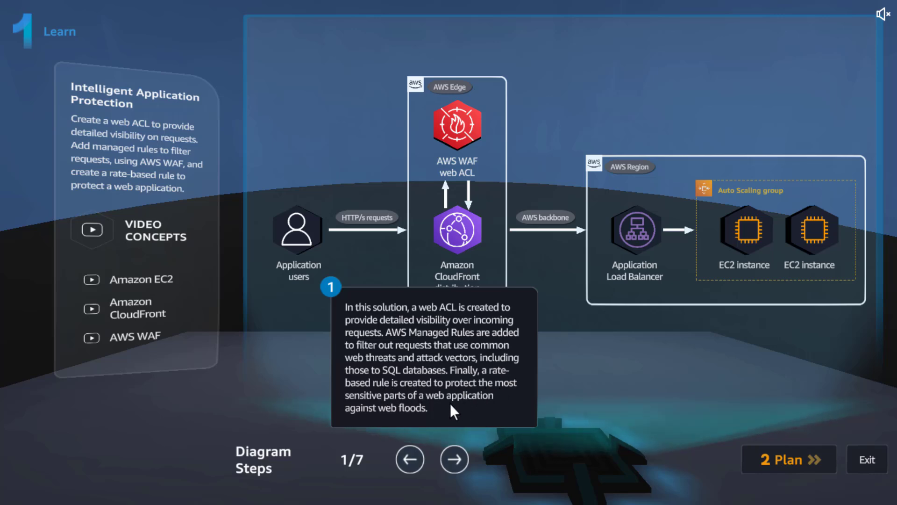
# - Read the solution diagram's explanations one by one through to step 7 on the rate-based rule
pyautogui.click(455, 459)
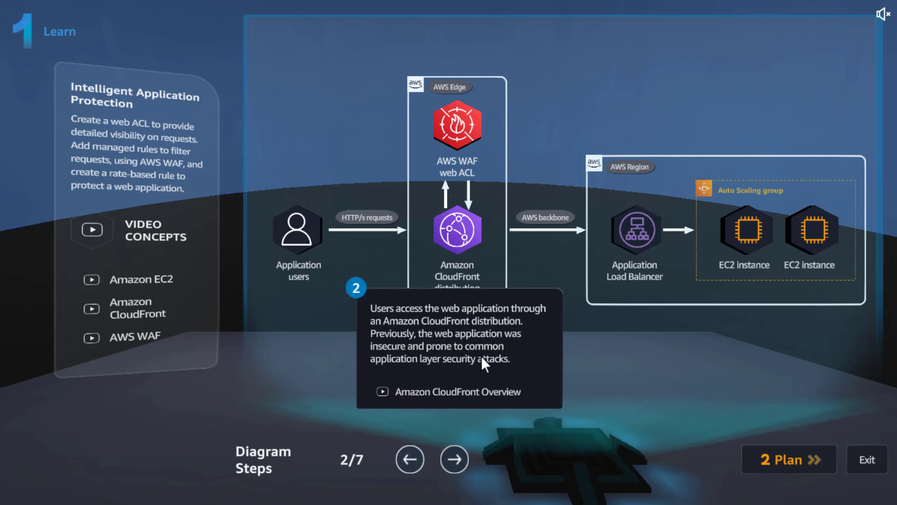
pyautogui.click(454, 459)
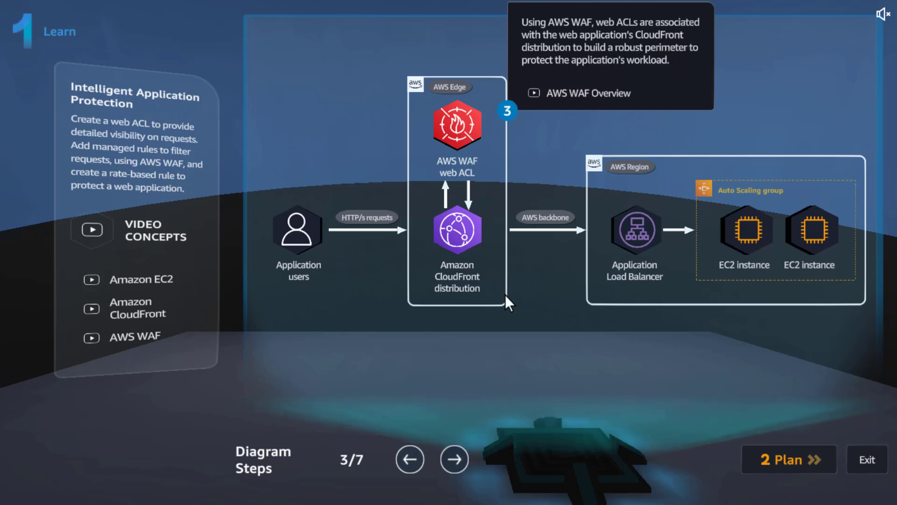
pyautogui.click(462, 461)
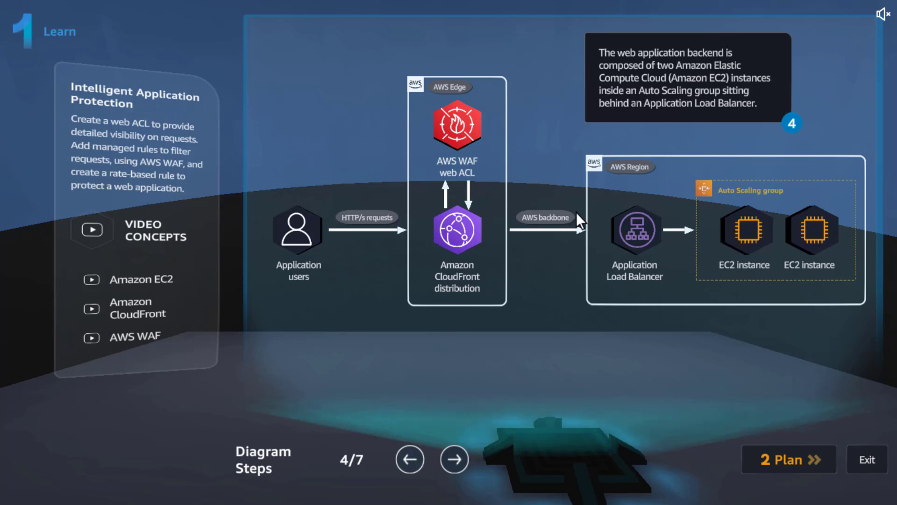
pyautogui.click(454, 459)
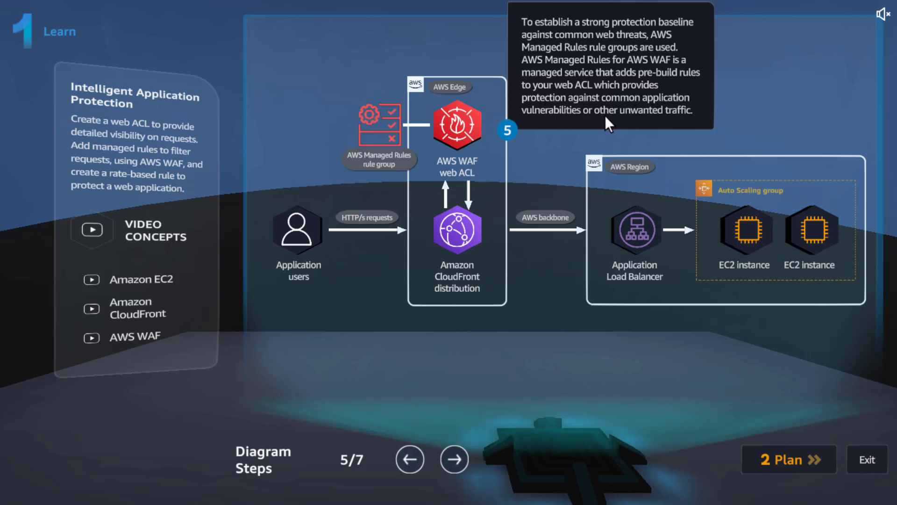
pyautogui.click(454, 459)
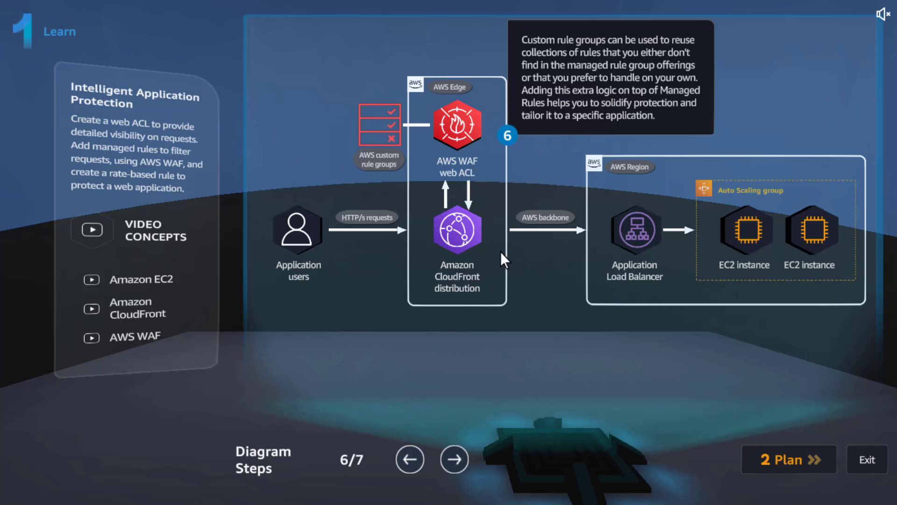
pyautogui.click(455, 461)
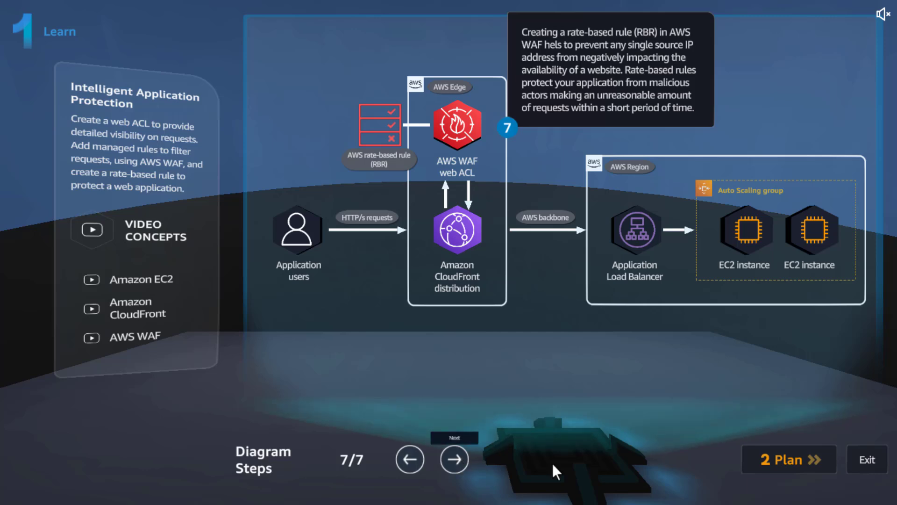
# - Go on to the Plan stage and mark the Practice Lab Goals and DIY sections as viewed
pyautogui.click(755, 457)
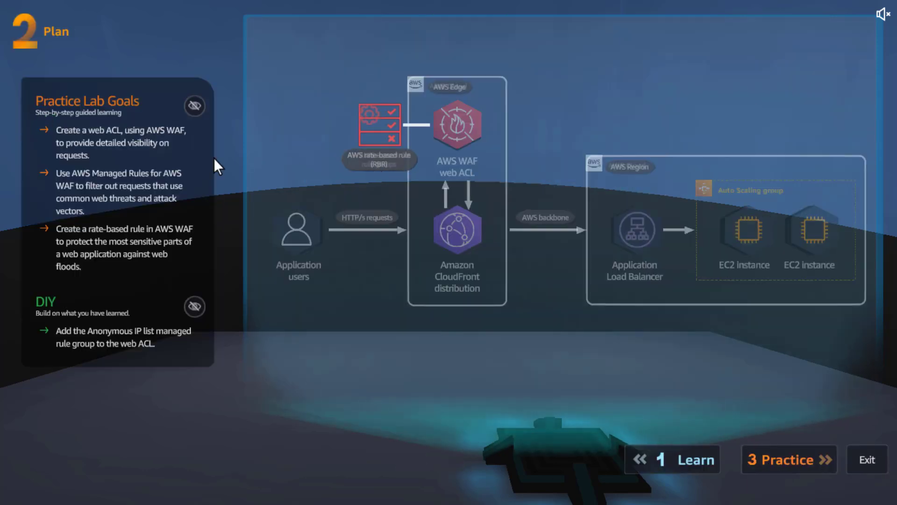
pyautogui.click(200, 104)
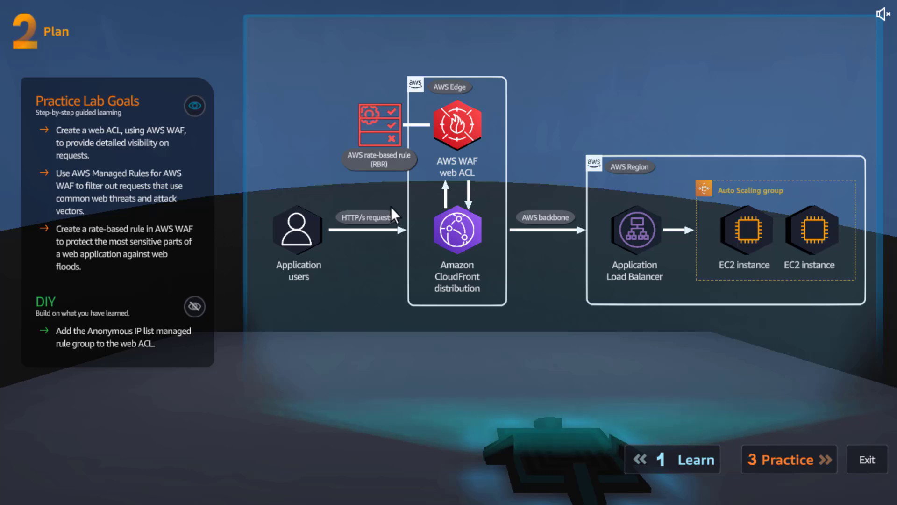
pyautogui.click(193, 308)
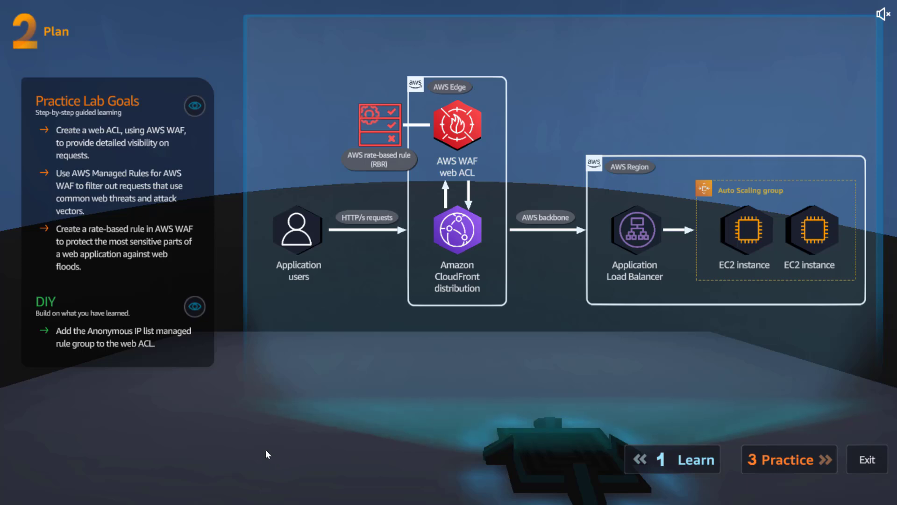
# - Go on to the Practice stage and start the lab environment
pyautogui.click(750, 456)
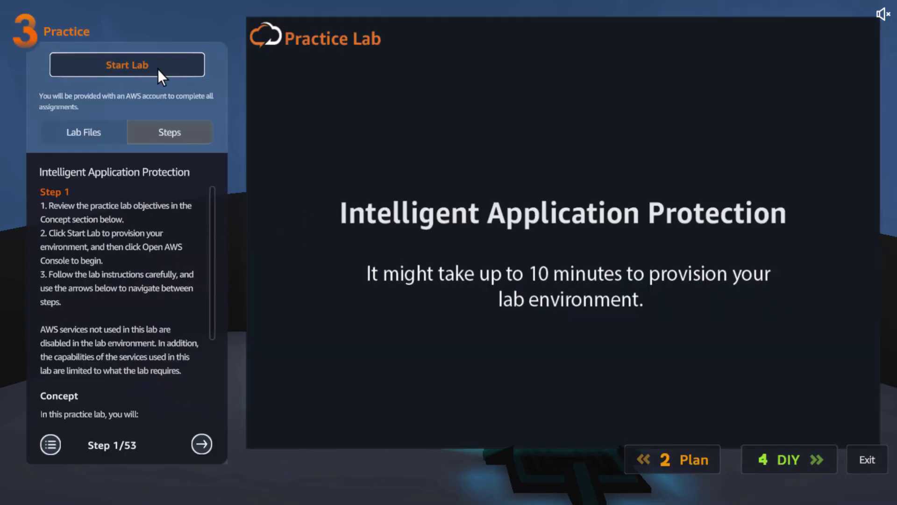
pyautogui.click(157, 65)
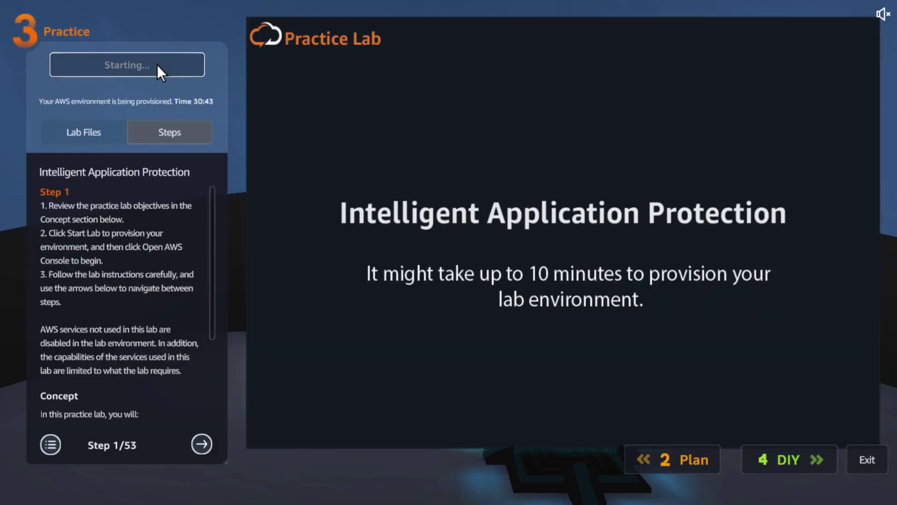
# - Download Cloud9_Commands.txt from the lab files and return to the practice lab steps
pyautogui.click(103, 132)
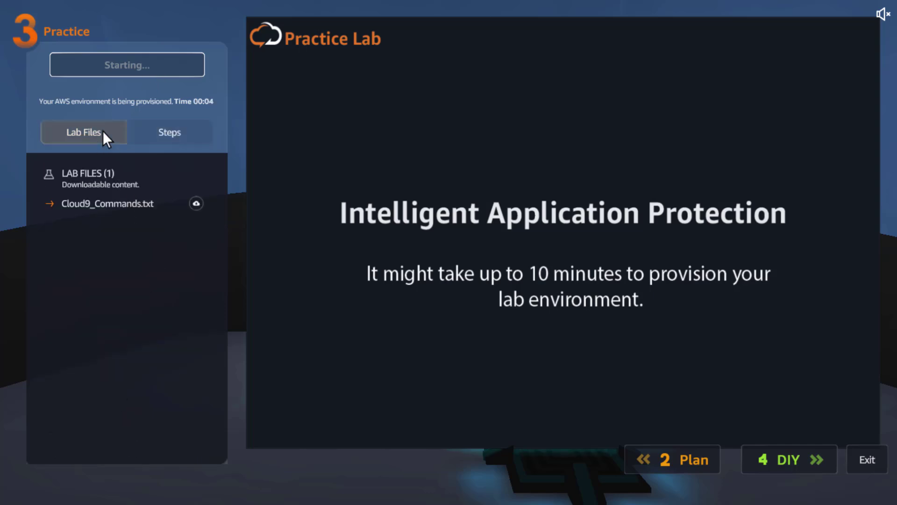
pyautogui.click(160, 132)
pyautogui.click(67, 132)
pyautogui.click(195, 203)
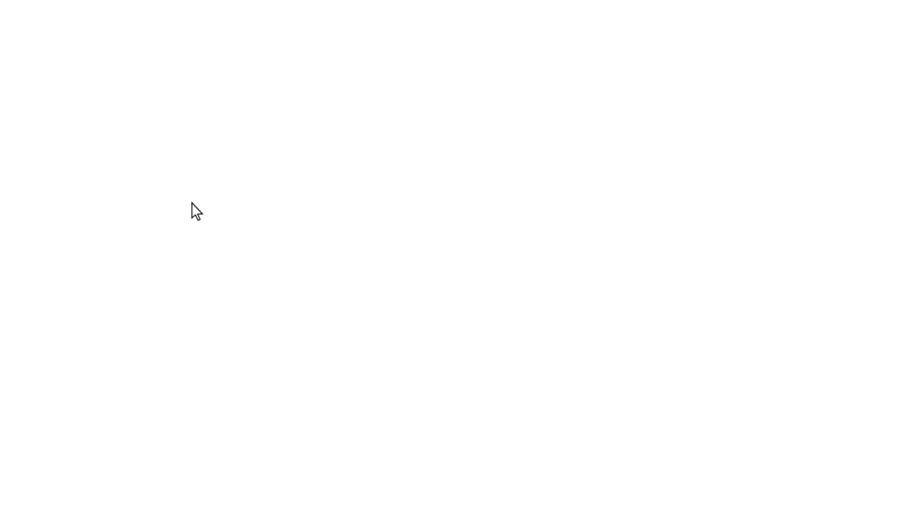
pyautogui.click(178, 133)
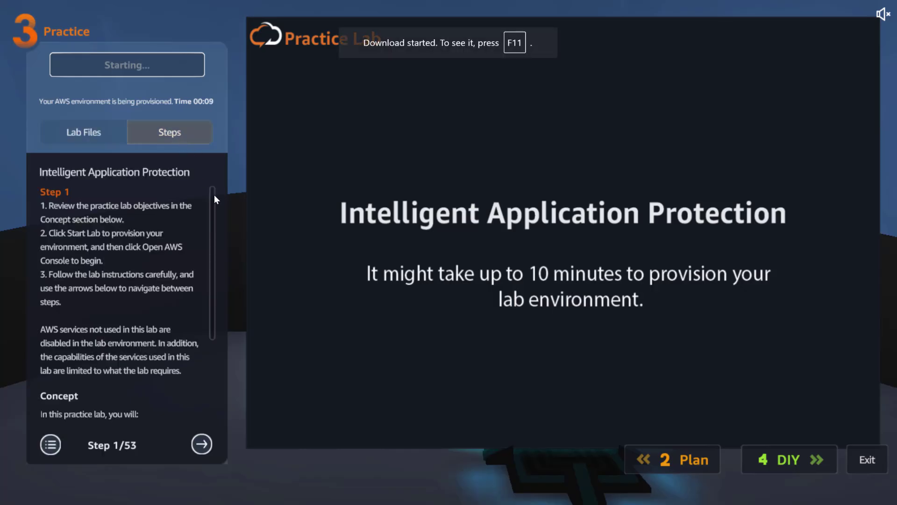
# - Read practice lab steps 1 to 4, from the lab objectives to finding WAF & Shield and starting a web ACL
pyautogui.scroll(-5, 208, 335)
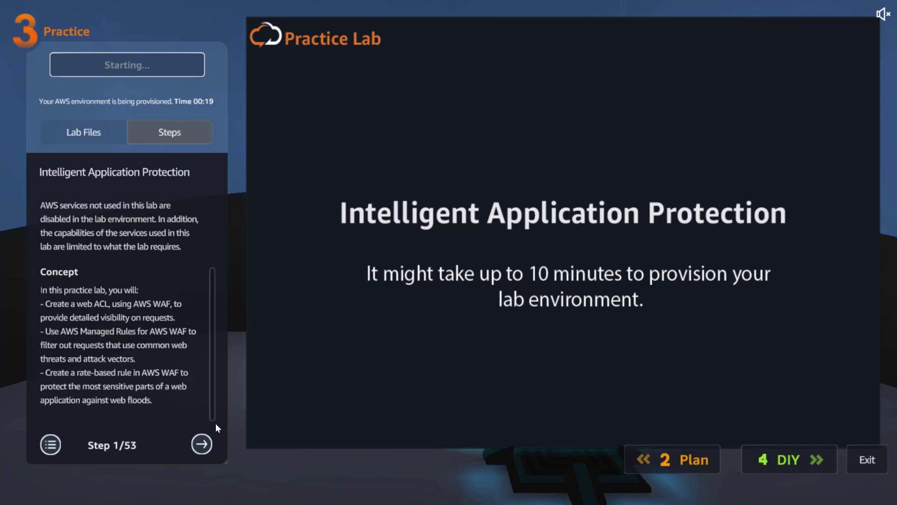
pyautogui.click(201, 444)
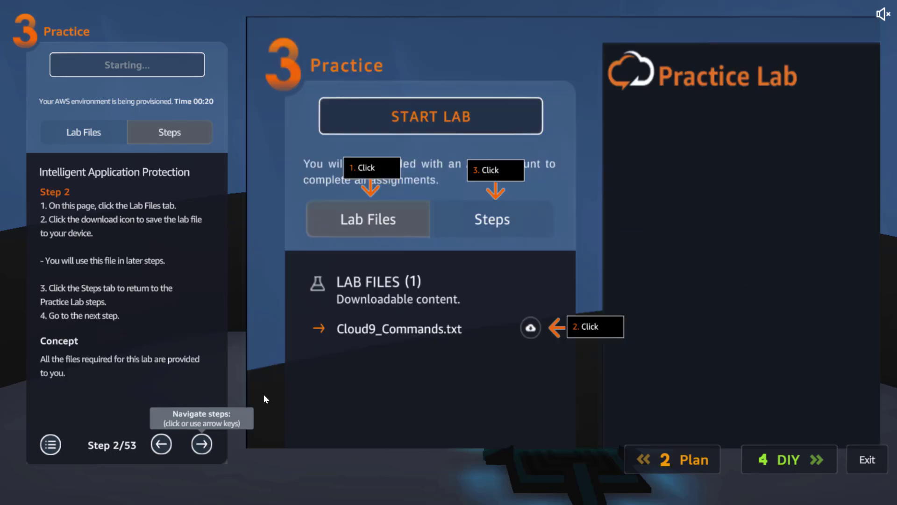
pyautogui.click(205, 447)
pyautogui.scroll(-3, 208, 360)
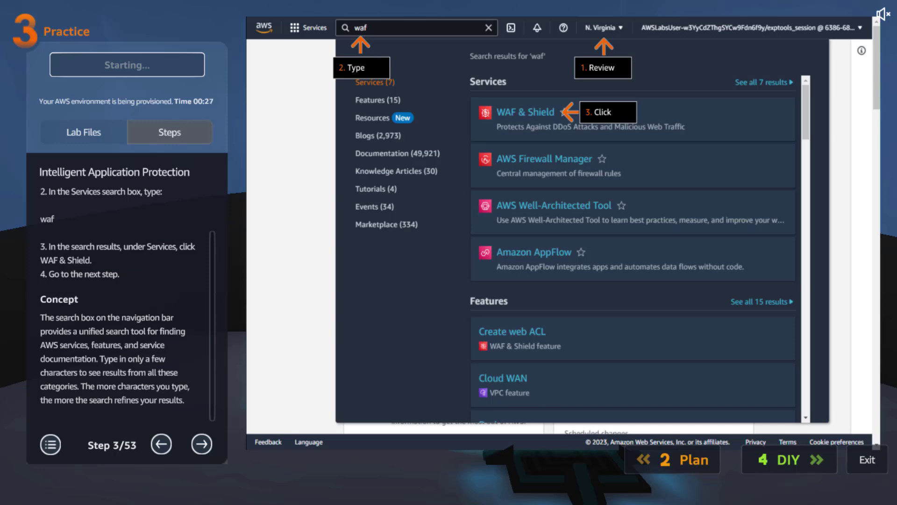
pyautogui.click(195, 440)
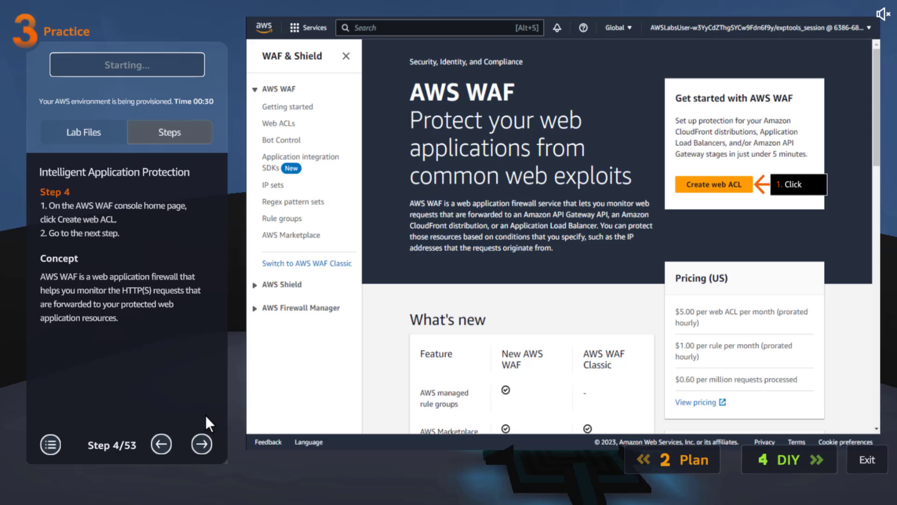
# - Read practice lab steps 5 to 7 on naming the web ACL IAP-waf and associating the CloudFront distribution
pyautogui.click(204, 443)
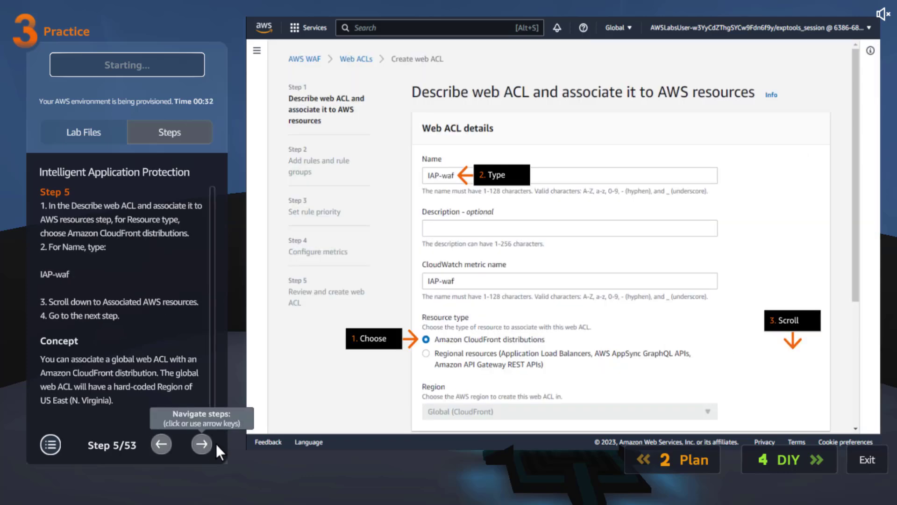
pyautogui.tripleClick(53, 275)
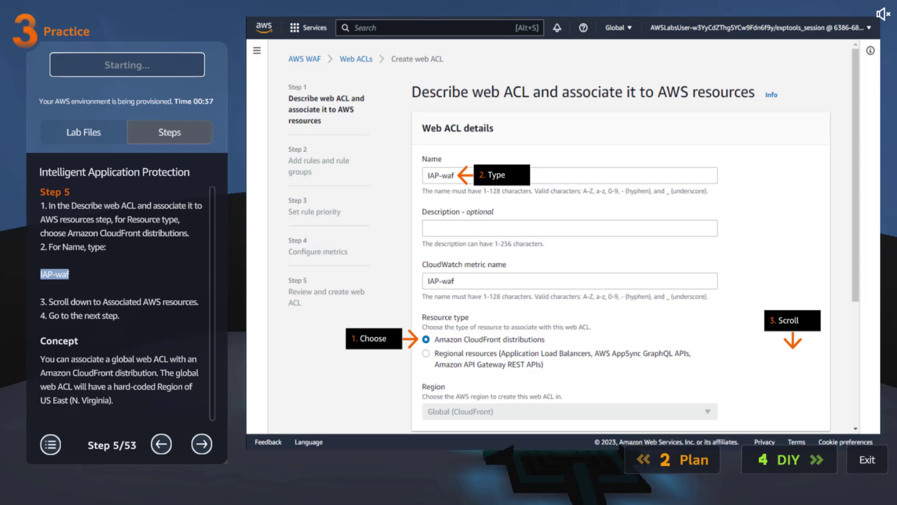
pyautogui.moveTo(212, 302); pyautogui.dragTo(210, 405)
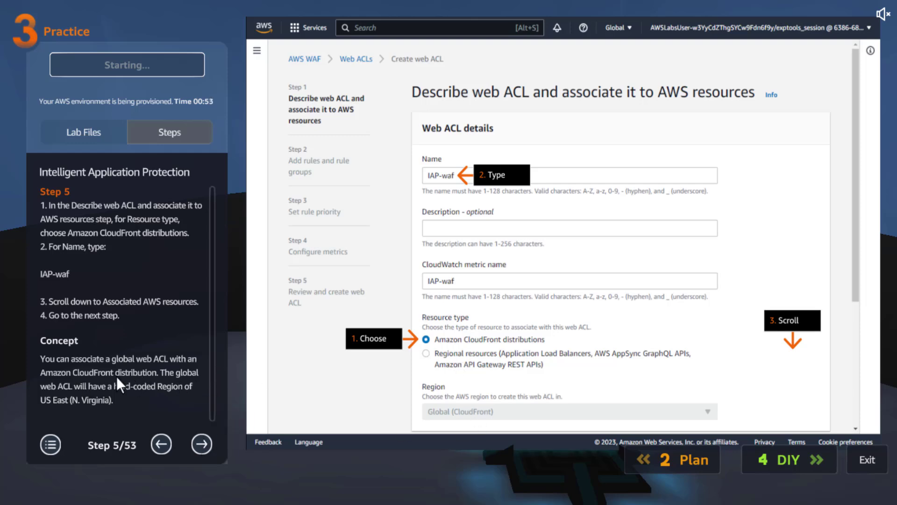
pyautogui.click(203, 439)
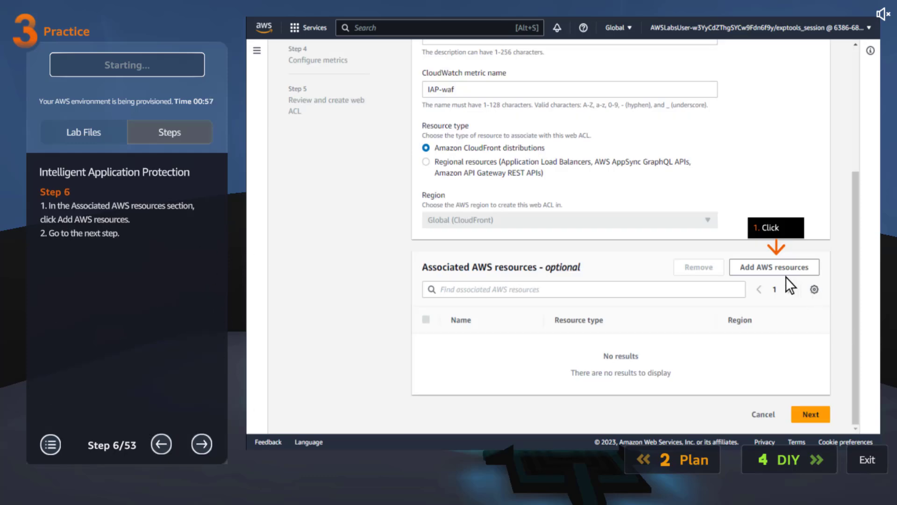
pyautogui.click(201, 441)
pyautogui.scroll(-1, 215, 308)
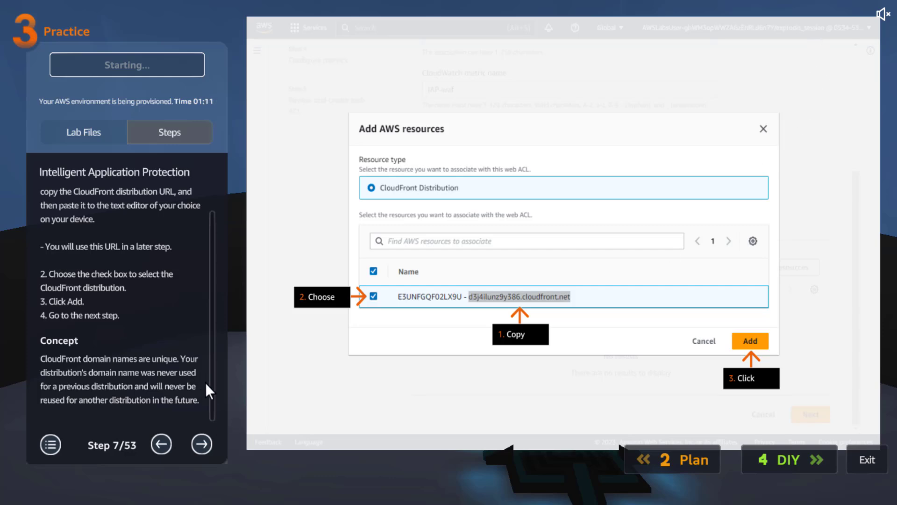
# - Read practice lab steps 8 to 11 on enabling sampled requests, creating the web ACL and opening IAP-waf
pyautogui.click(201, 442)
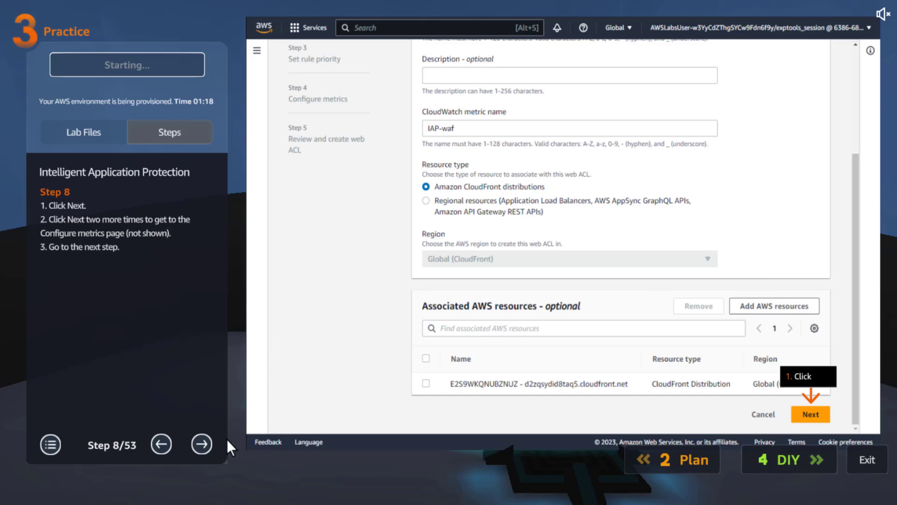
pyautogui.click(204, 441)
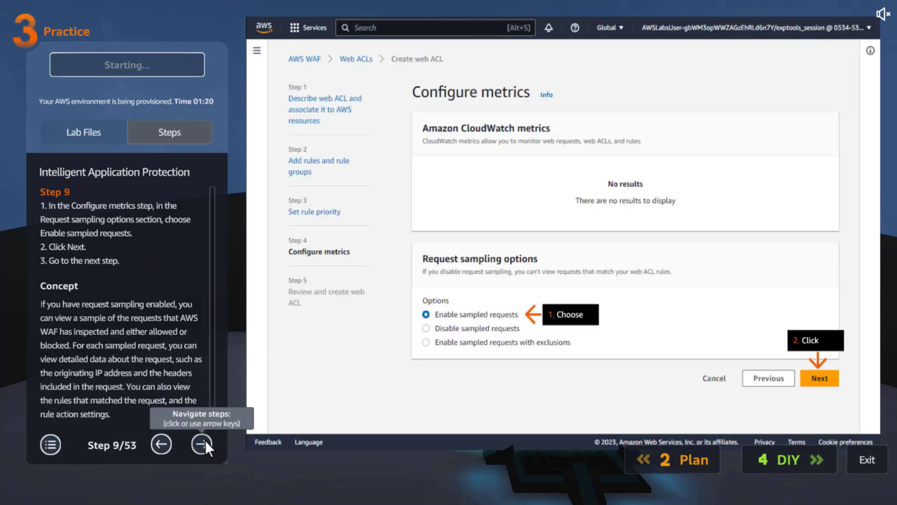
pyautogui.scroll(-1, 194, 388)
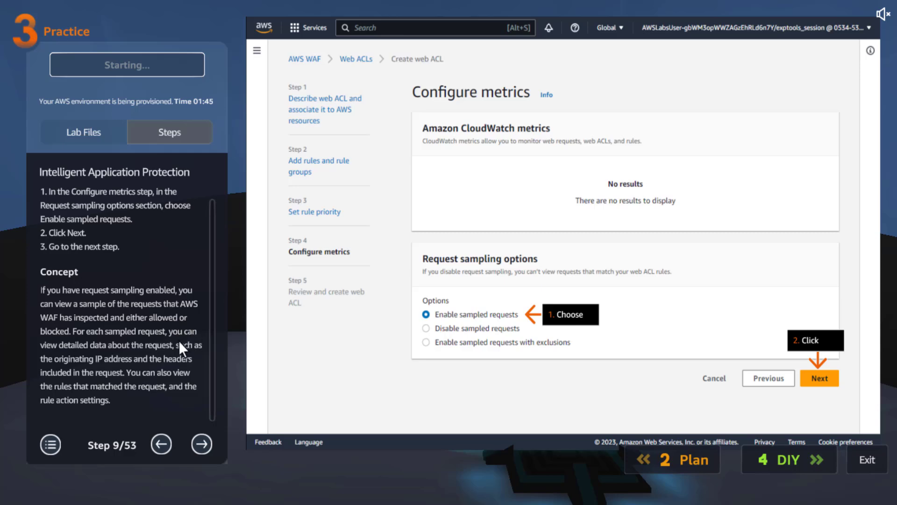
pyautogui.click(202, 444)
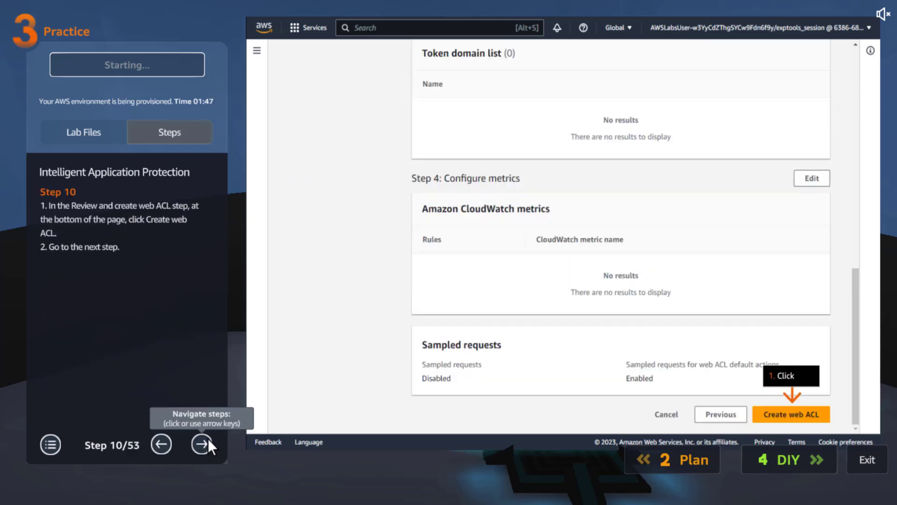
pyautogui.click(201, 442)
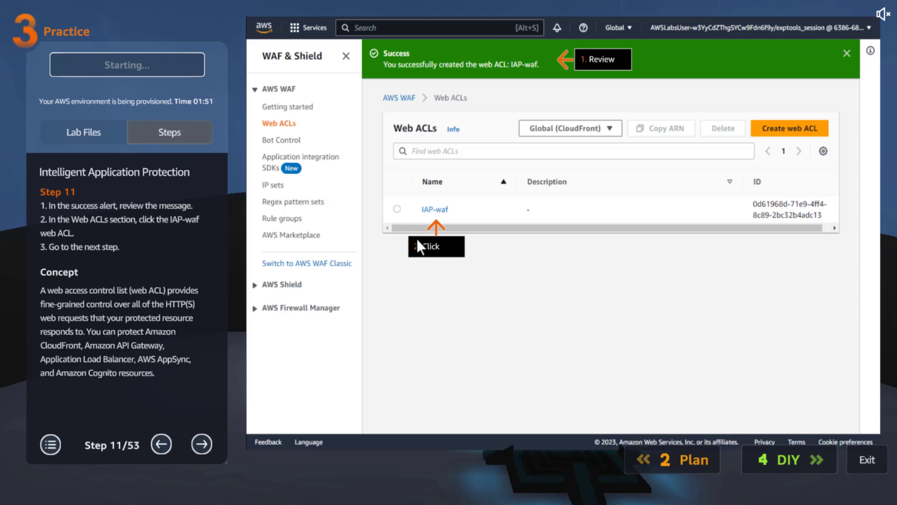
# - Read practice lab steps 12 to 15 on adding the Core rule set and SQL database managed rule groups and saving rule priority
pyautogui.click(203, 442)
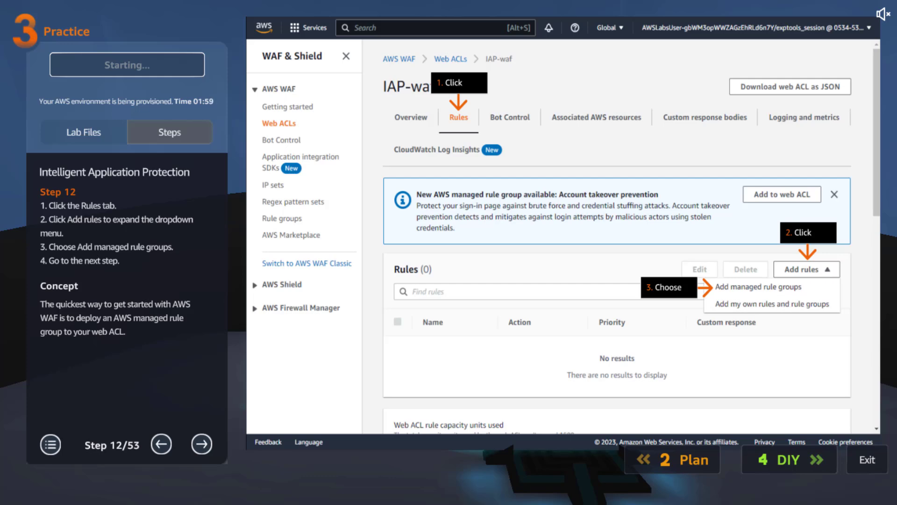
pyautogui.click(201, 441)
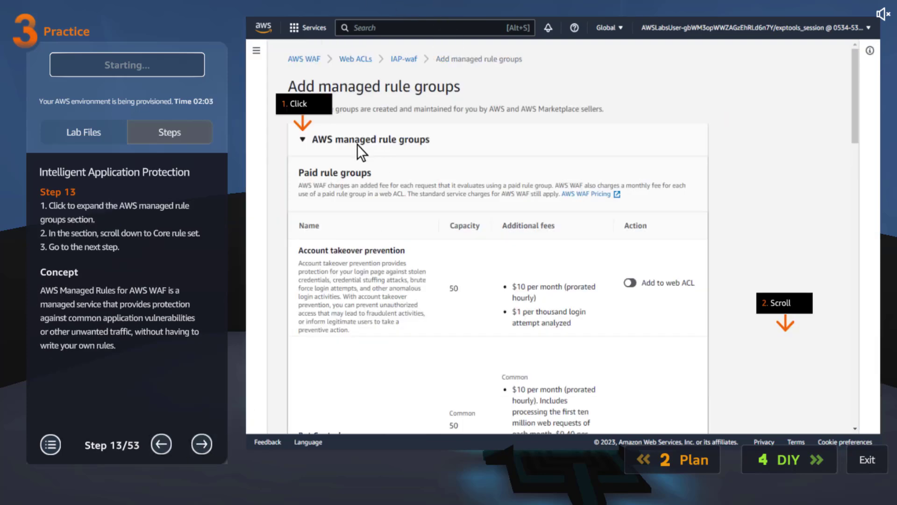
pyautogui.click(202, 442)
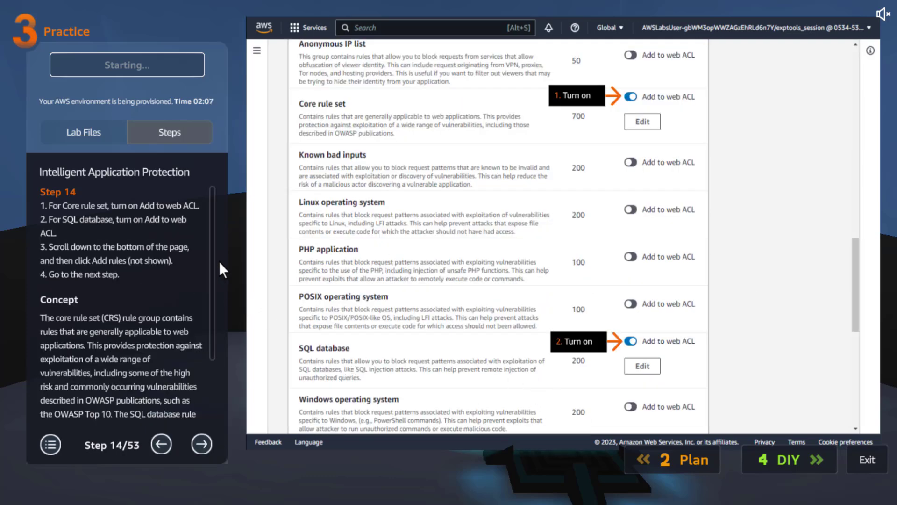
pyautogui.moveTo(214, 264); pyautogui.dragTo(222, 407)
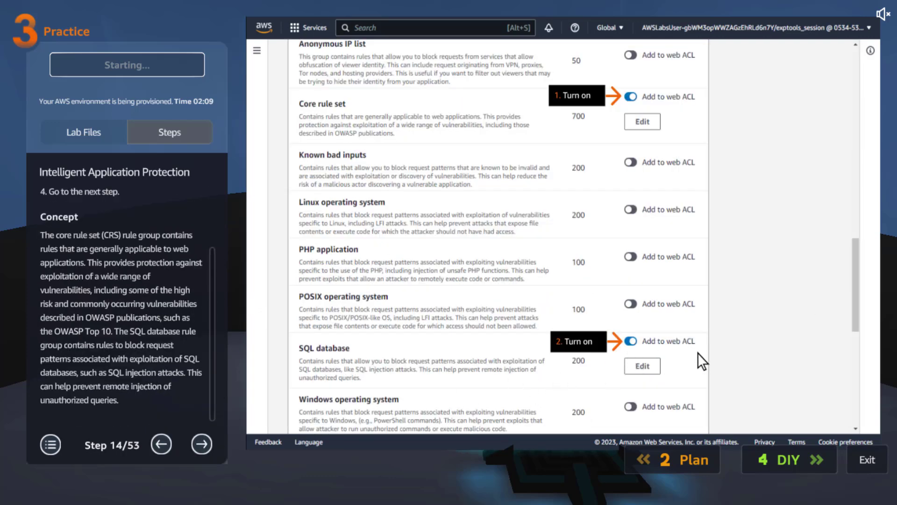
pyautogui.click(205, 442)
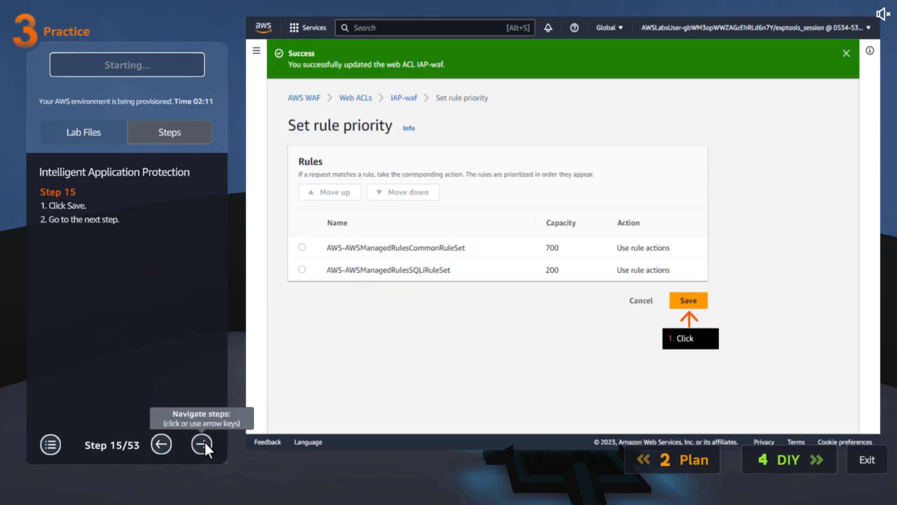
# - Read practice lab steps 16 to 18 on opening the Cloud9 environment and testing the unsafe file extension request with curl
pyautogui.click(203, 441)
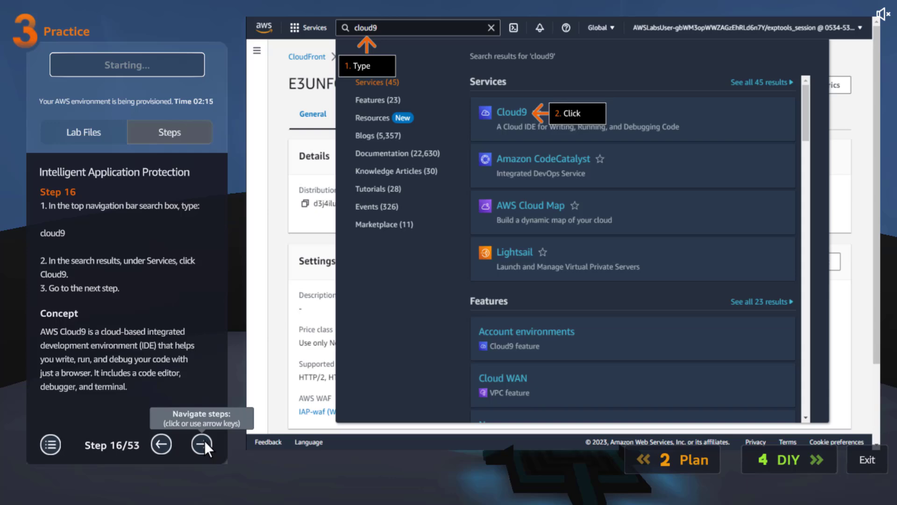
pyautogui.click(204, 440)
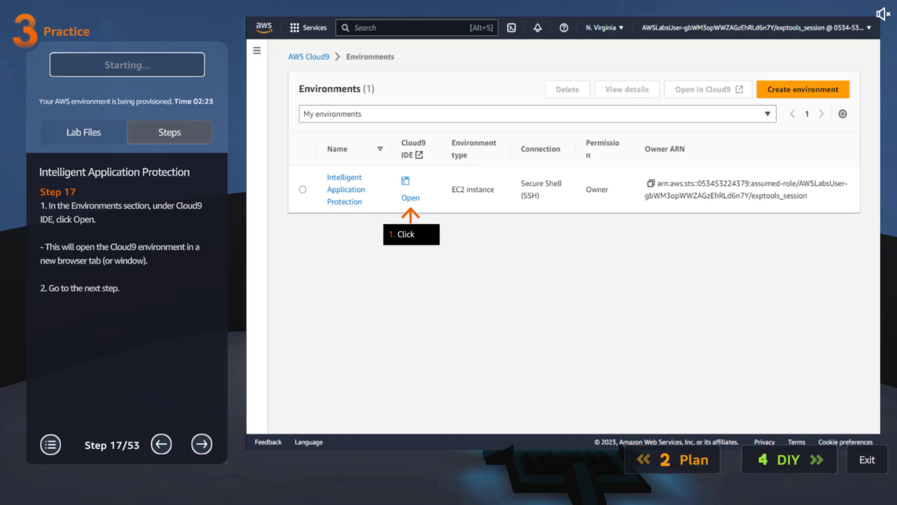
pyautogui.click(201, 443)
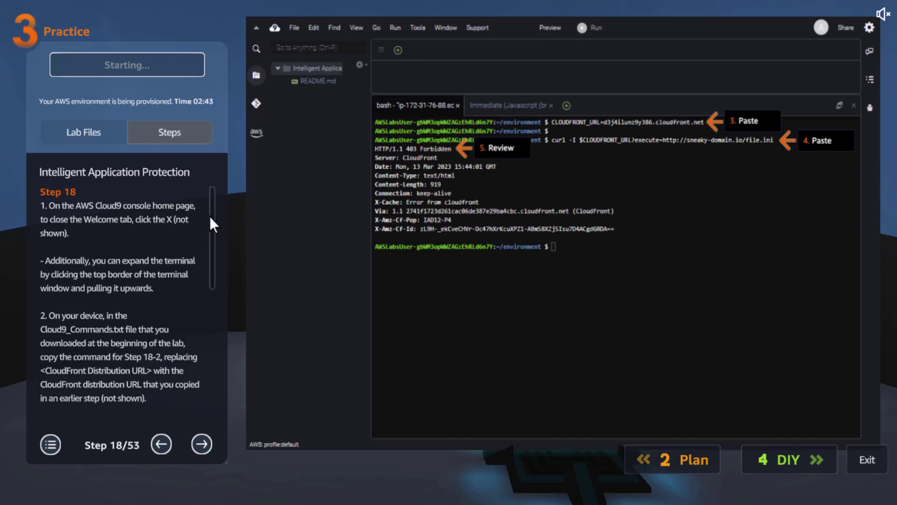
pyautogui.click(100, 240)
pyautogui.click(103, 240)
pyautogui.scroll(-1, 133, 293)
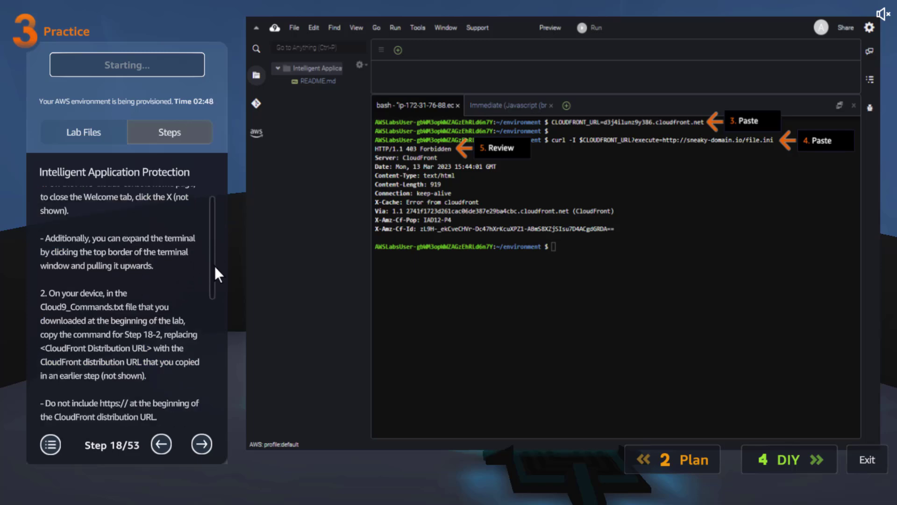
pyautogui.moveTo(212, 243); pyautogui.dragTo(209, 306)
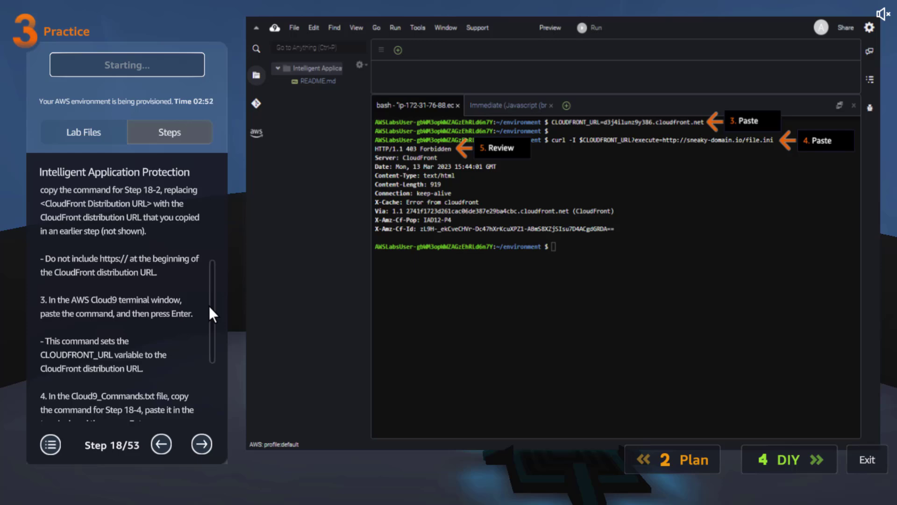
pyautogui.moveTo(209, 306); pyautogui.dragTo(209, 287)
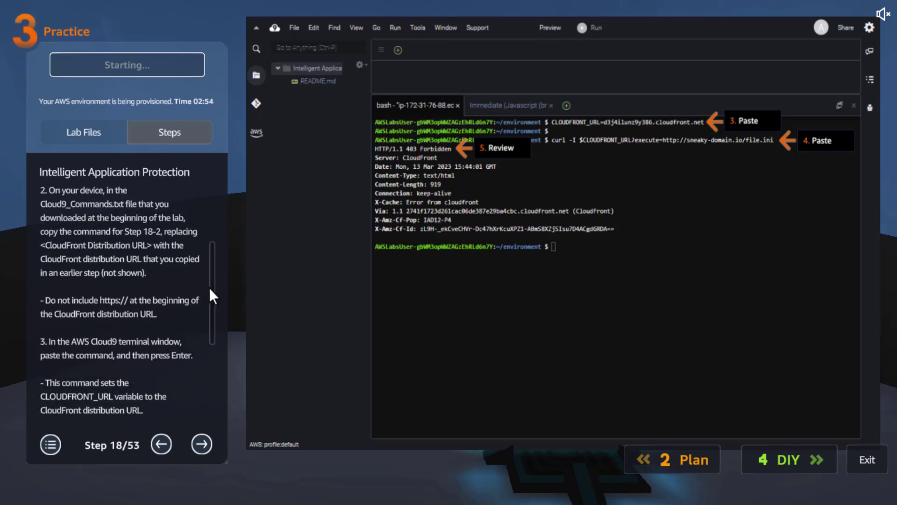
pyautogui.scroll(3, 217, 242)
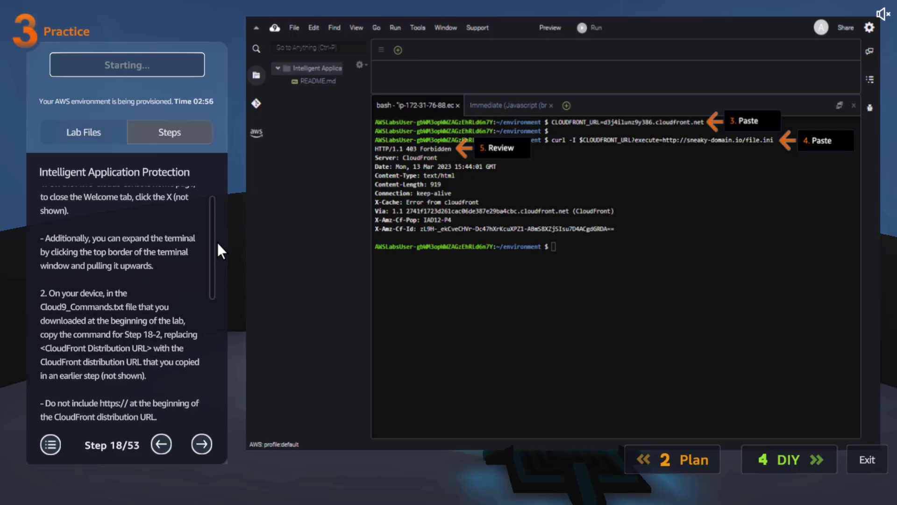
pyautogui.scroll(-5, 206, 371)
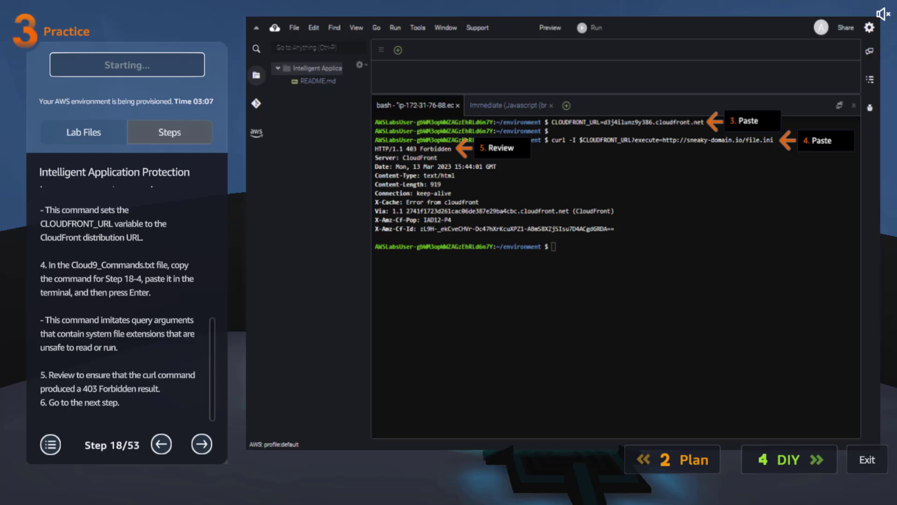
pyautogui.moveTo(896, 60); pyautogui.dragTo(896, 112)
# - Read practice lab step 19 on imitating a Cross-Site Scripting attack with curl and reviewing the response
pyautogui.click(201, 442)
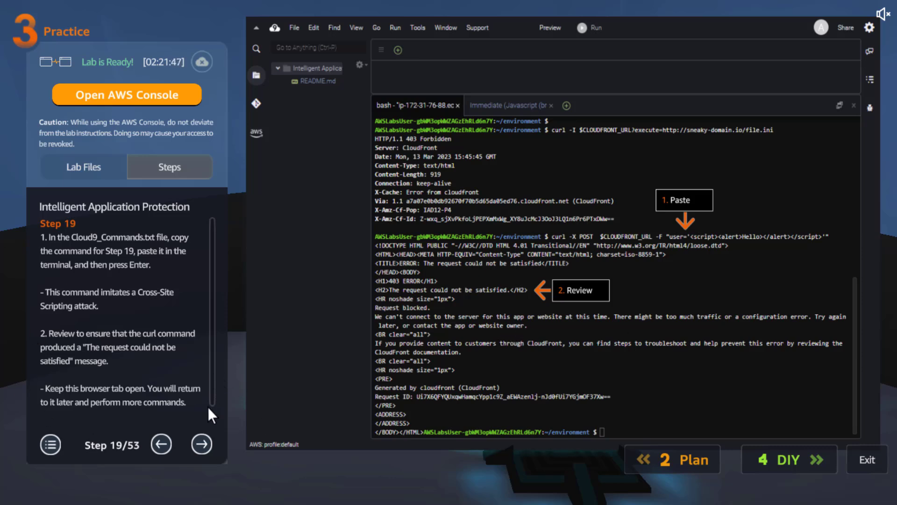
pyautogui.scroll(-1, 207, 406)
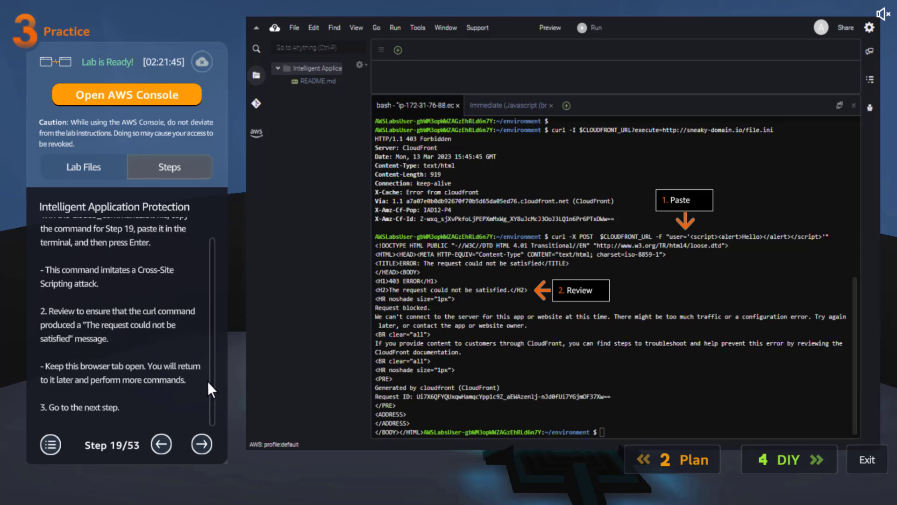
pyautogui.scroll(1, 207, 337)
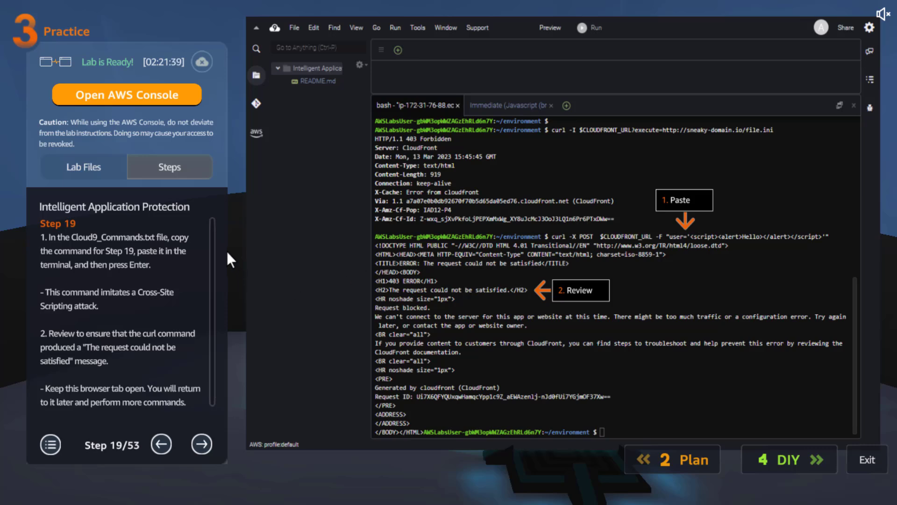
pyautogui.scroll(-1, 213, 254)
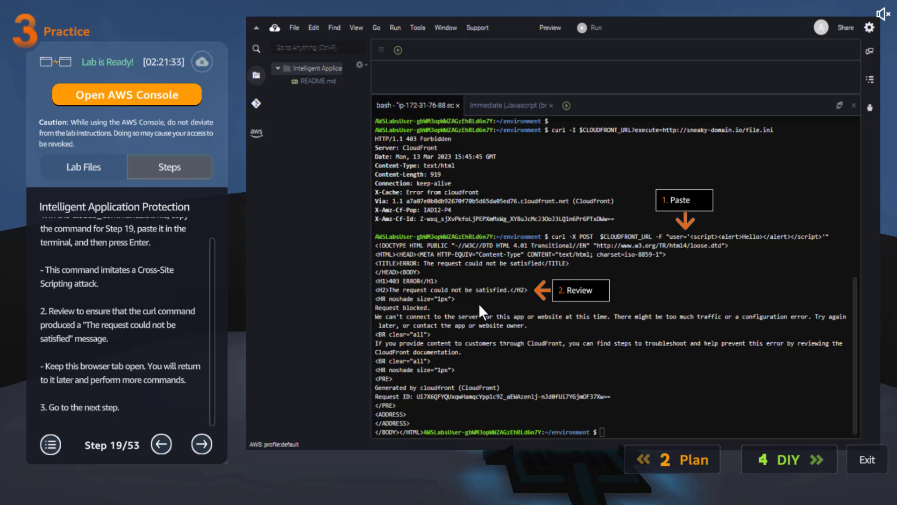
# - Read practice lab steps 20 to 23 on choosing Global (CloudFront), reopening the IAP-waf web ACL and adding custom rules
pyautogui.click(201, 442)
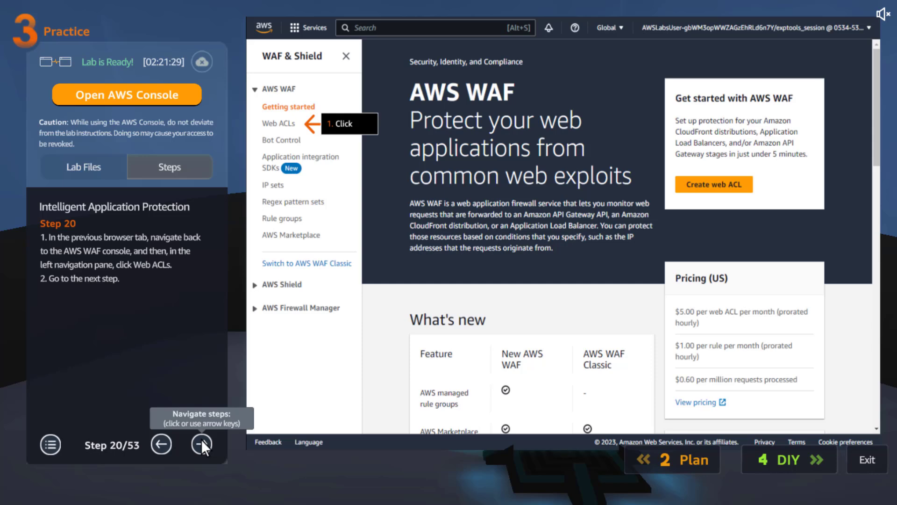
pyautogui.click(201, 442)
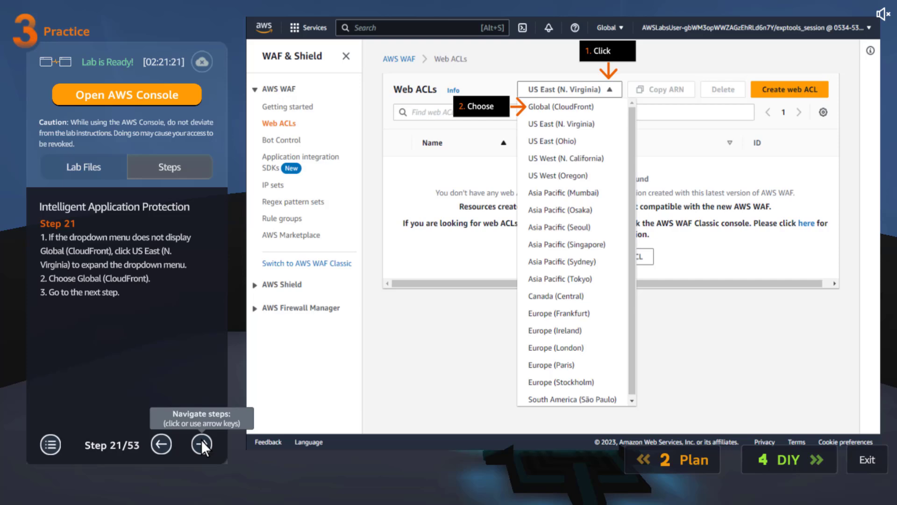
pyautogui.click(201, 439)
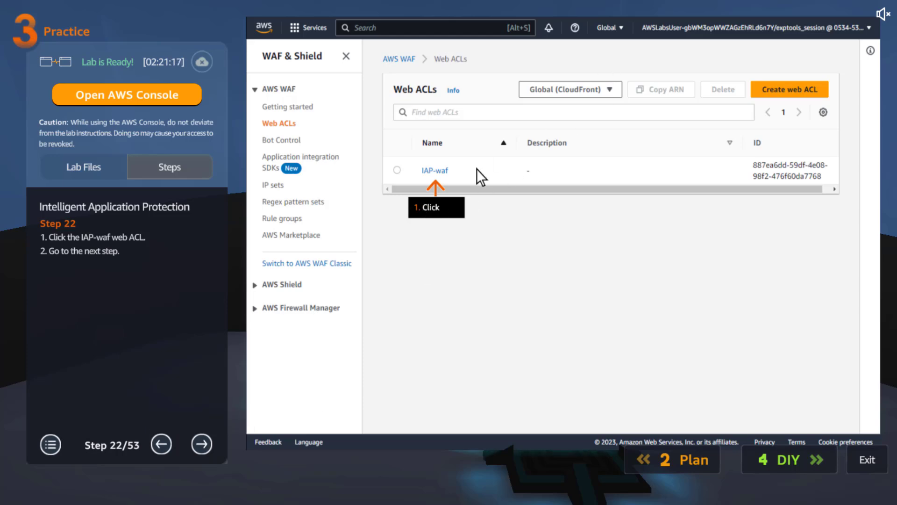
pyautogui.click(208, 440)
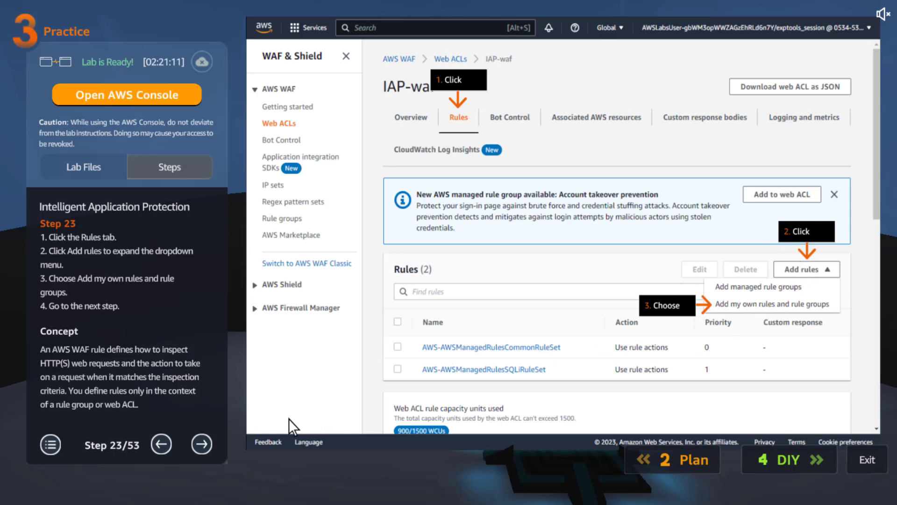
# - Read practice lab step 24 and its concept on naming the rule block-header-and-query-string and matching at least one statement (OR)
pyautogui.click(208, 441)
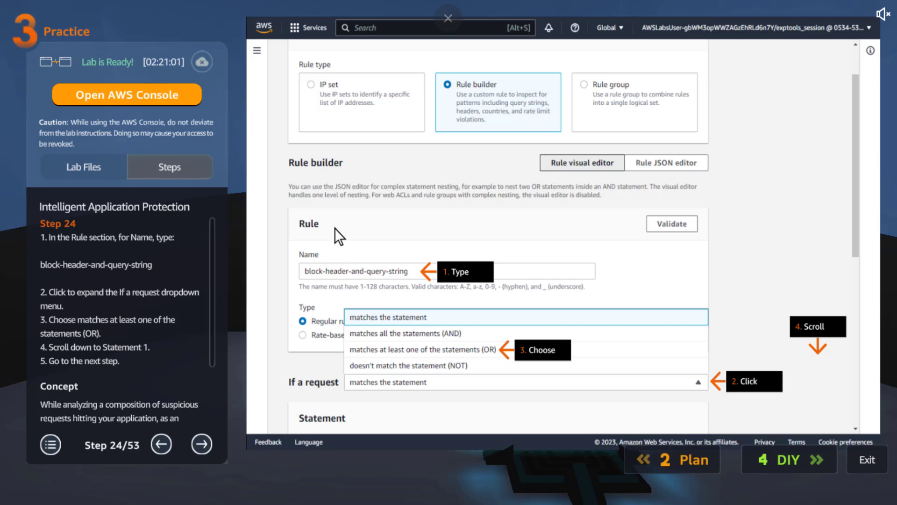
pyautogui.scroll(-3, 212, 267)
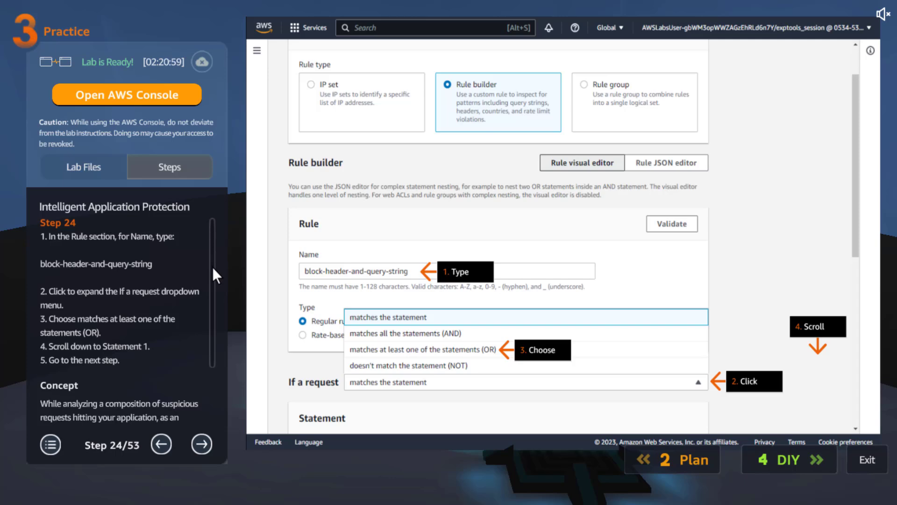
pyautogui.scroll(3, 220, 224)
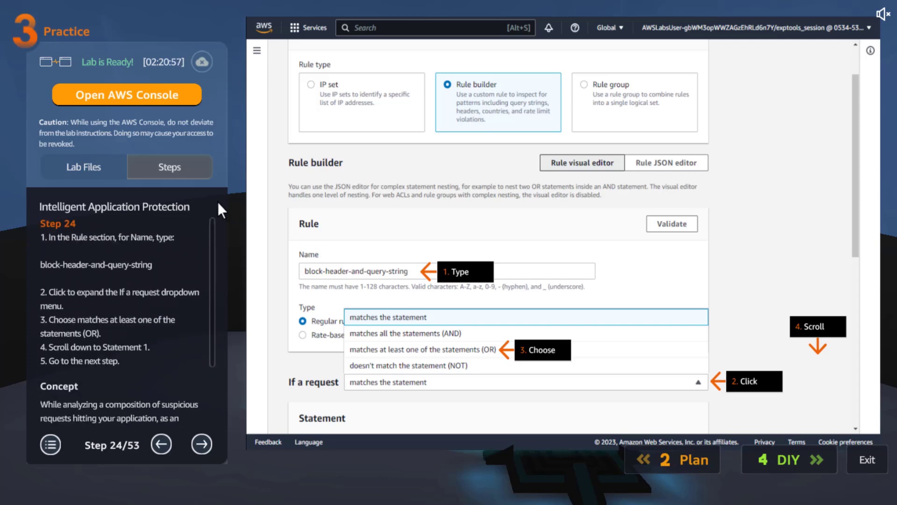
pyautogui.tripleClick(91, 267)
pyautogui.tripleClick(93, 267)
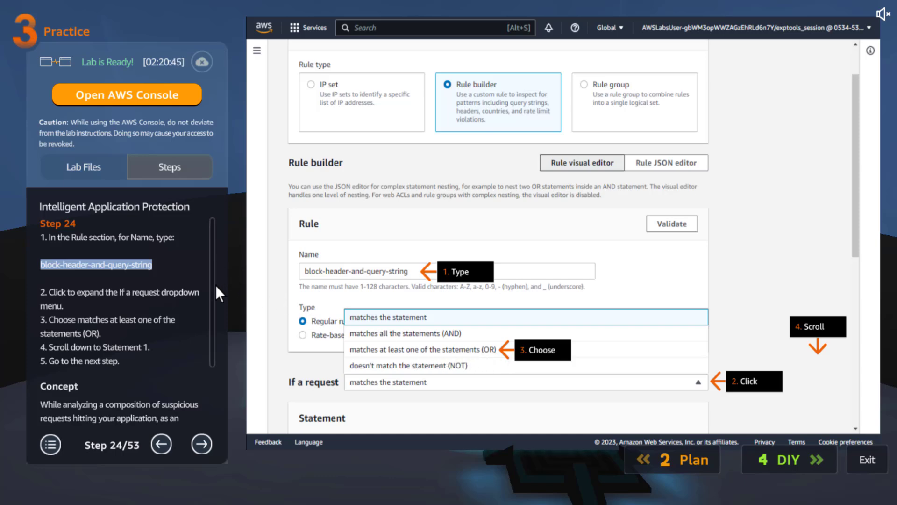
pyautogui.scroll(-3, 216, 287)
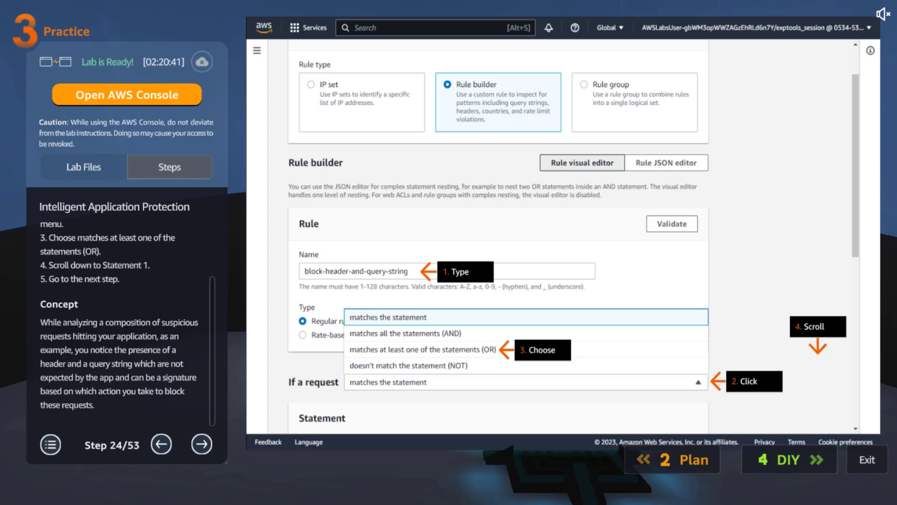
# - Read practice lab step 25 and its concept on setting Statement 1 to inspect the single header X-Weak-Spot
pyautogui.click(202, 442)
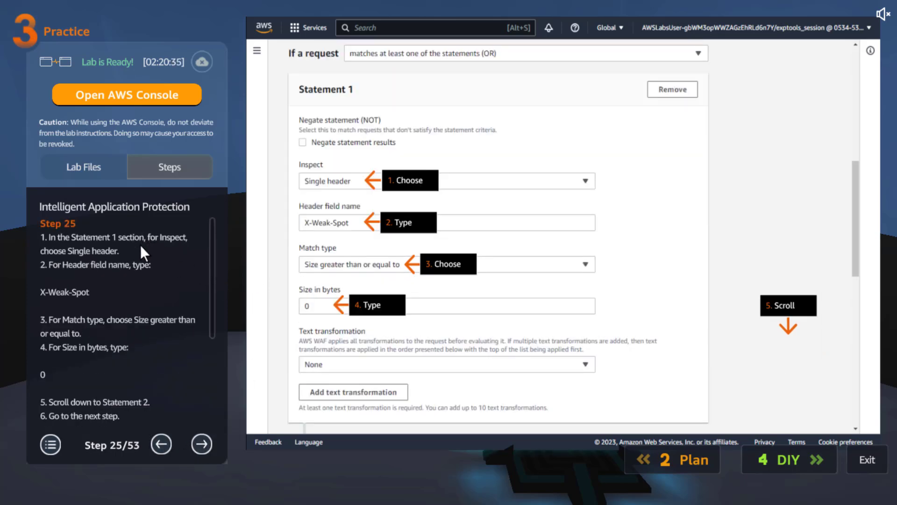
pyautogui.click(98, 291)
pyautogui.moveTo(97, 290); pyautogui.dragTo(97, 292)
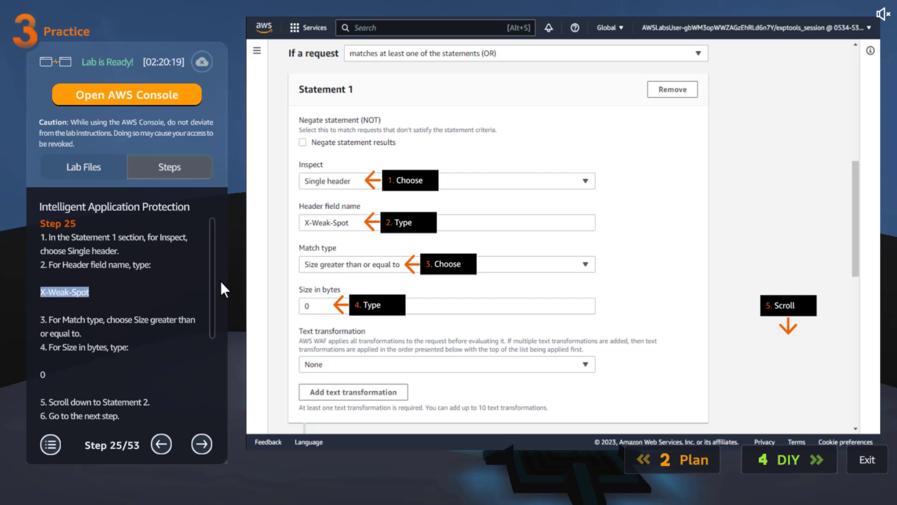
pyautogui.click(155, 278)
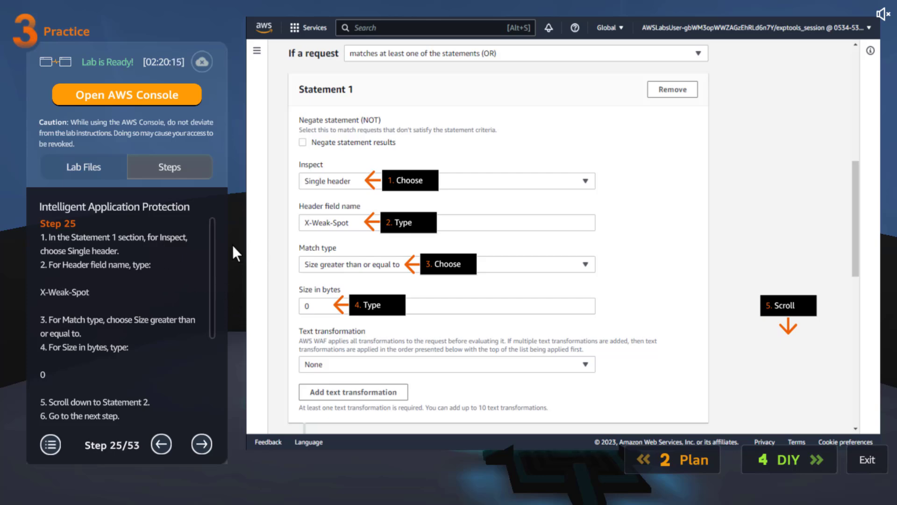
pyautogui.moveTo(215, 244); pyautogui.dragTo(214, 385)
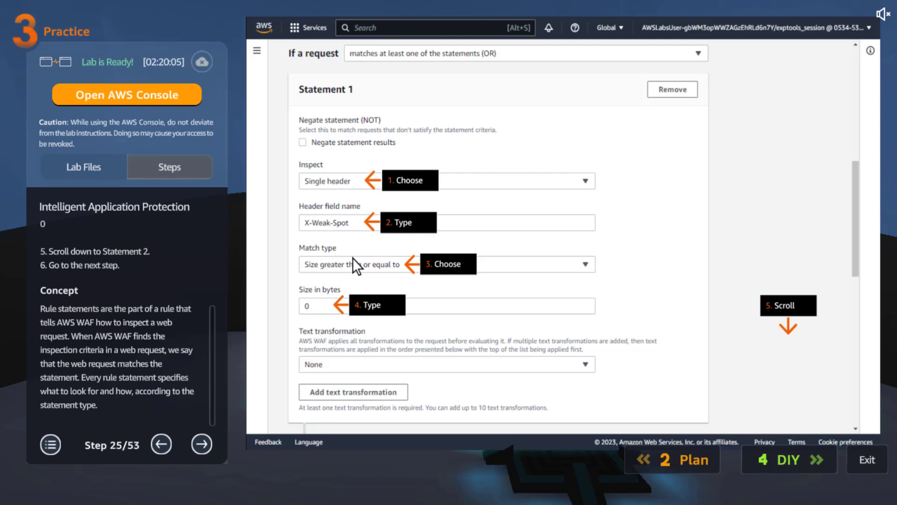
# - Read practice lab steps 26 and 27 on setting Statement 2 to the x-sneaky-attack query parameter and saving rule priority
pyautogui.click(208, 442)
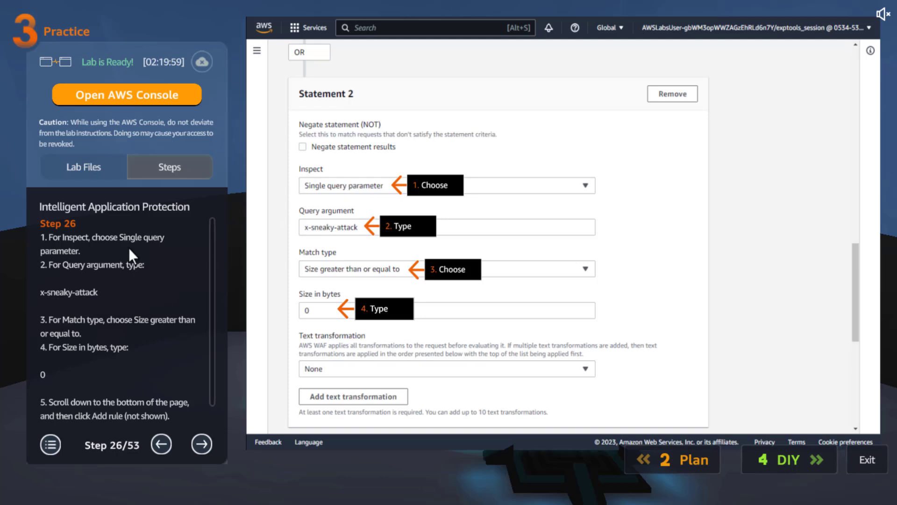
pyautogui.moveTo(106, 293); pyautogui.dragTo(60, 290)
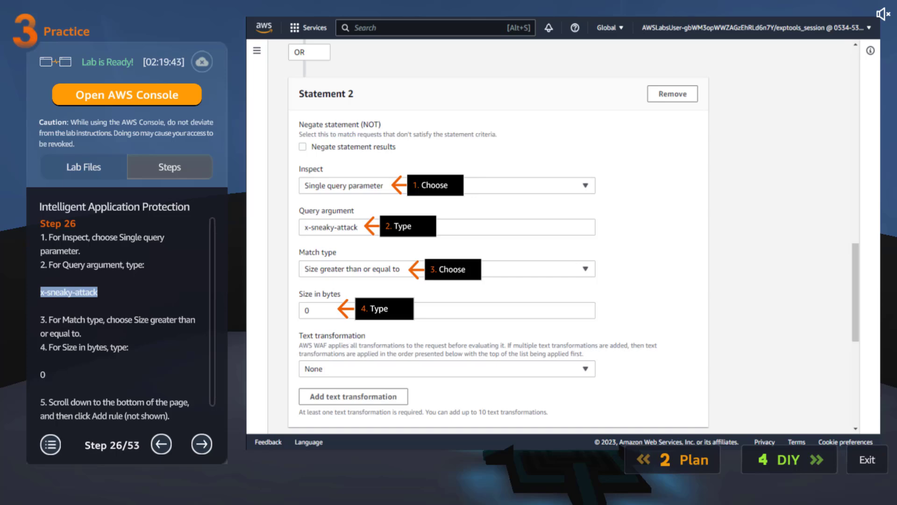
pyautogui.moveTo(210, 313); pyautogui.dragTo(216, 416)
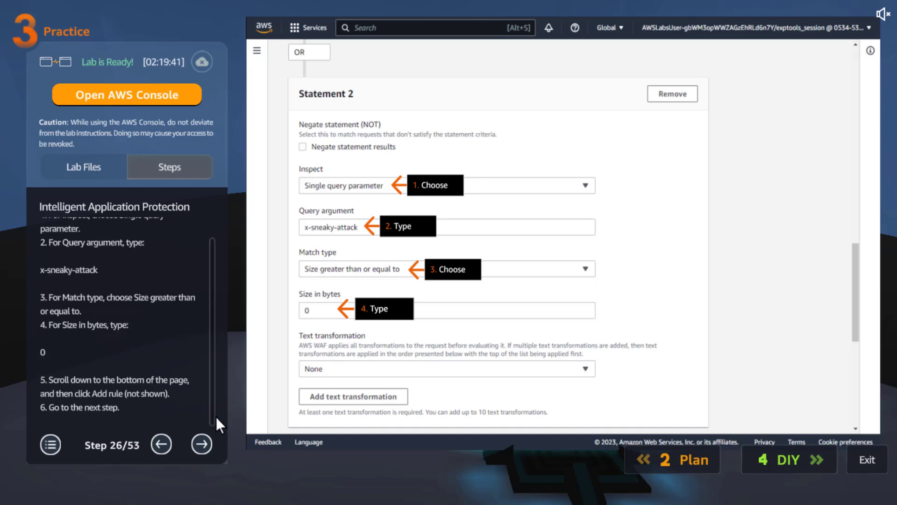
pyautogui.click(206, 442)
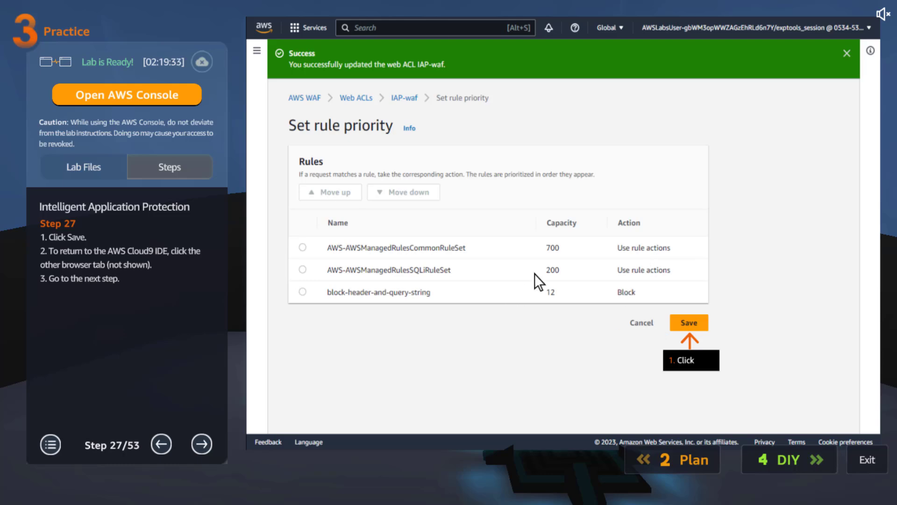
# - Read practice lab steps 28 and 29 on testing the attack header, the attack query string and a normal request with curl
pyautogui.click(206, 440)
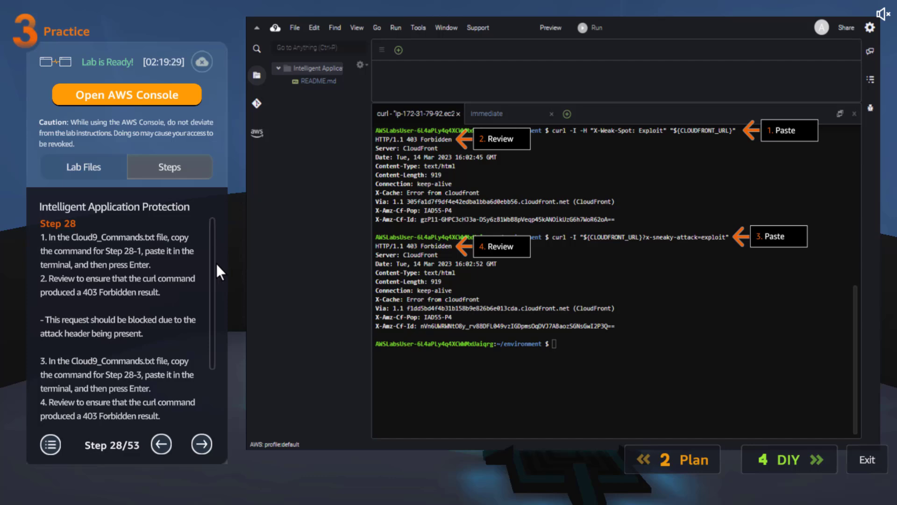
pyautogui.scroll(-2, 216, 262)
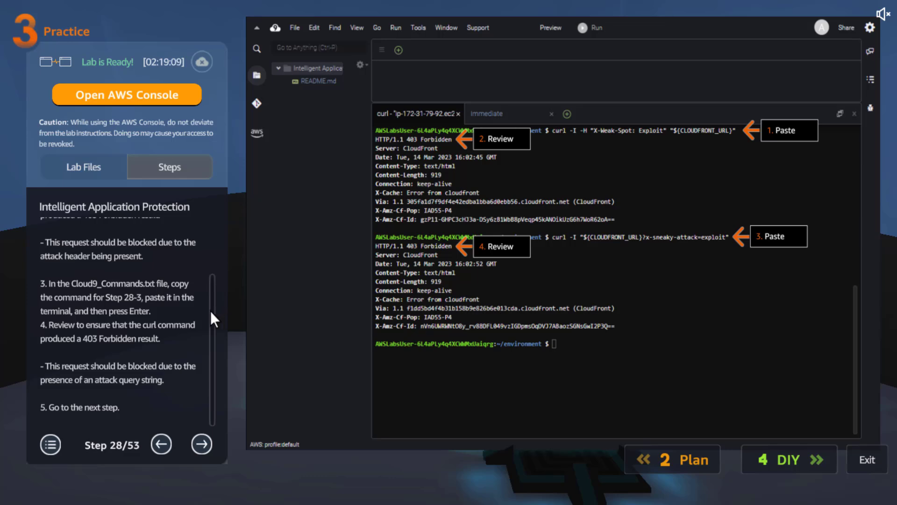
pyautogui.click(201, 445)
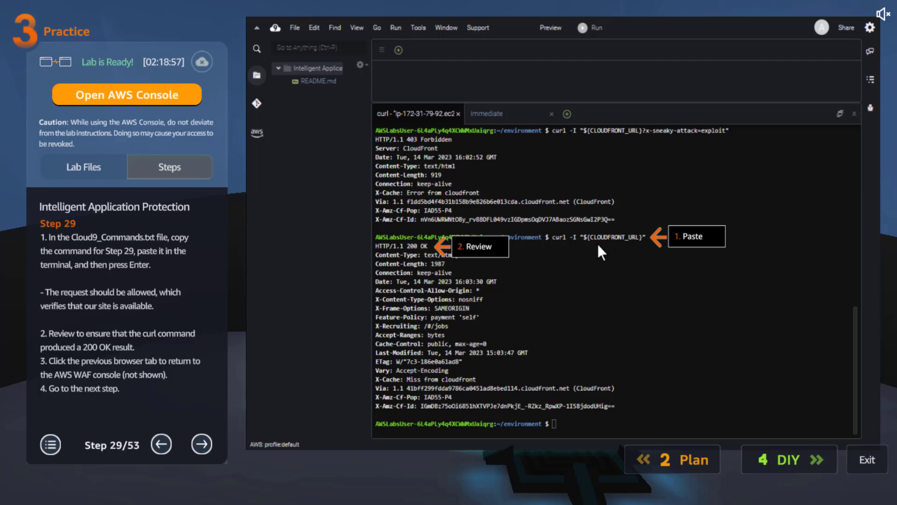
# - Read practice lab steps 30 and 31 on adding a custom rule named block-sql-injection-low, including the concept on SQLi sensitivity levels
pyautogui.click(198, 441)
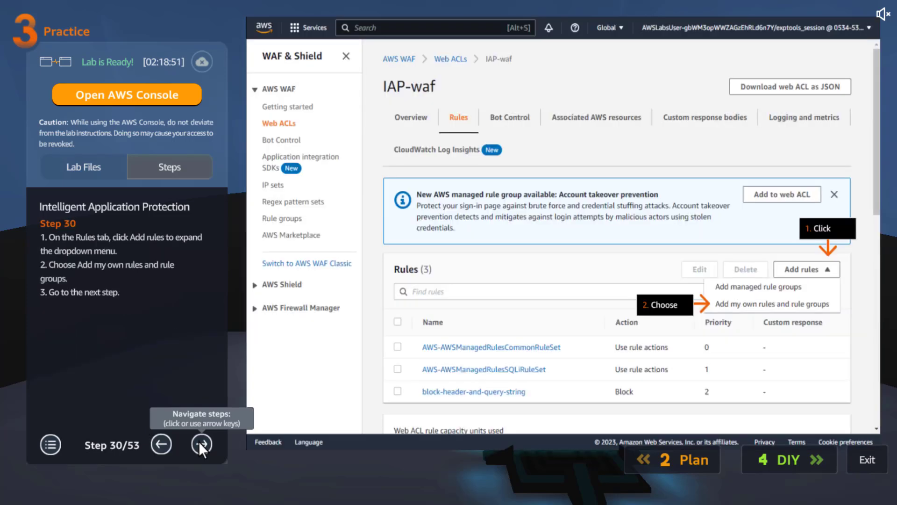
pyautogui.click(198, 442)
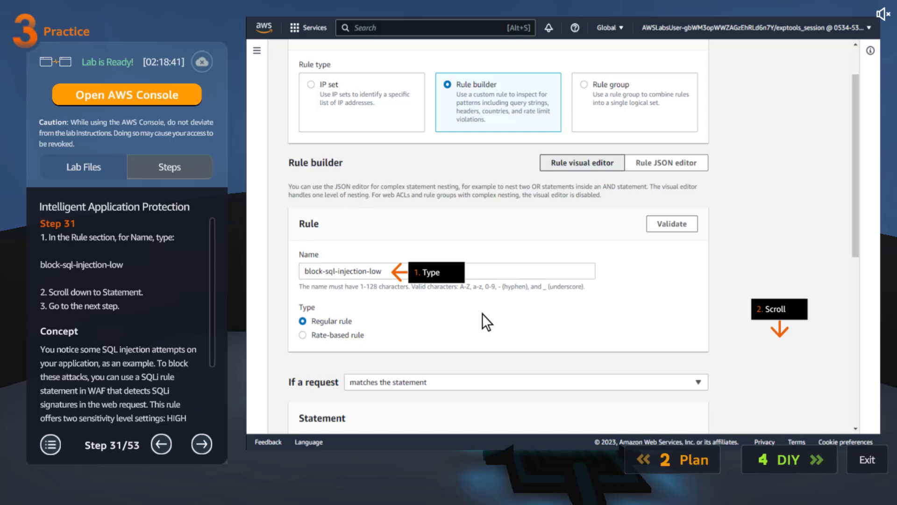
pyautogui.tripleClick(83, 265)
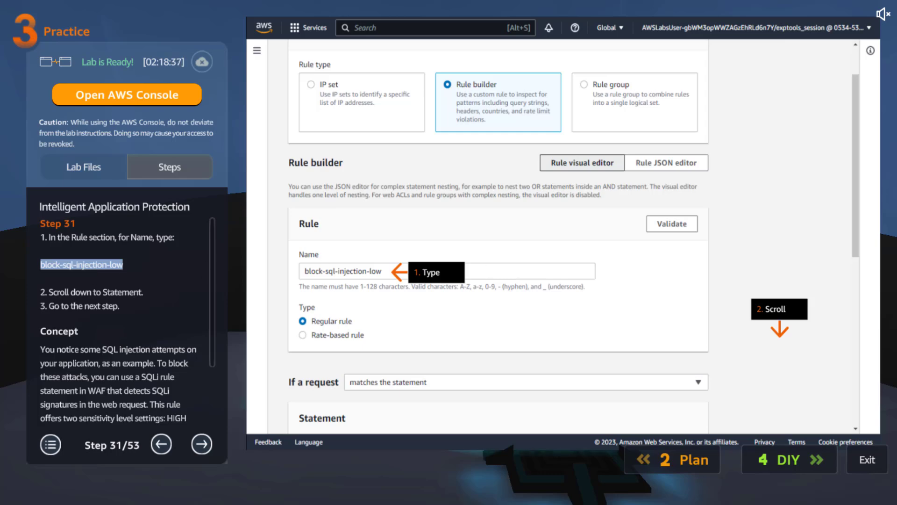
pyautogui.moveTo(211, 273); pyautogui.dragTo(212, 377)
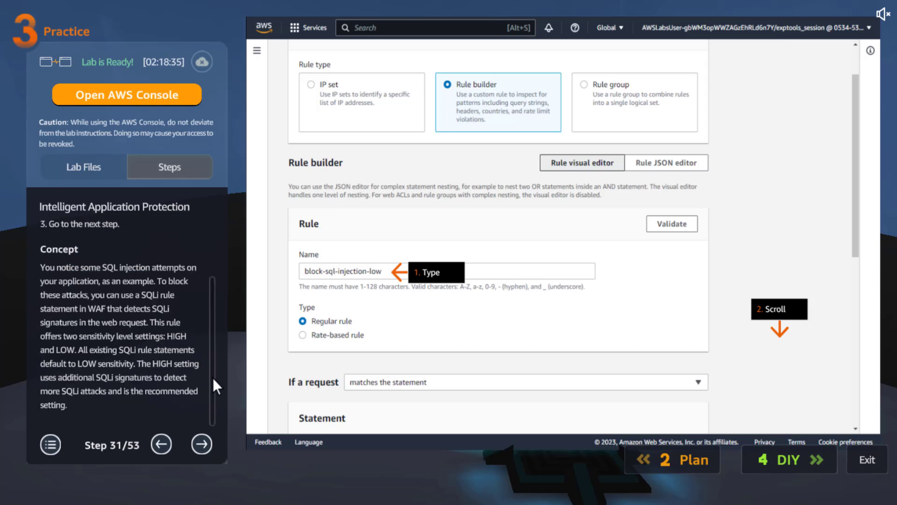
# - Read practice lab steps 32 and 33 on inspecting the Body for SQL injection at Low sensitivity and enabling a custom response with code 200
pyautogui.click(200, 440)
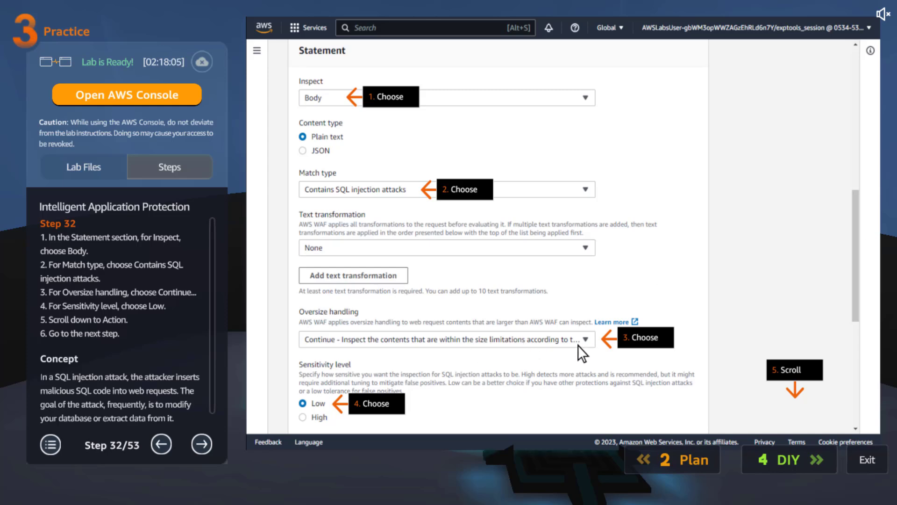
pyautogui.scroll(-1, 208, 411)
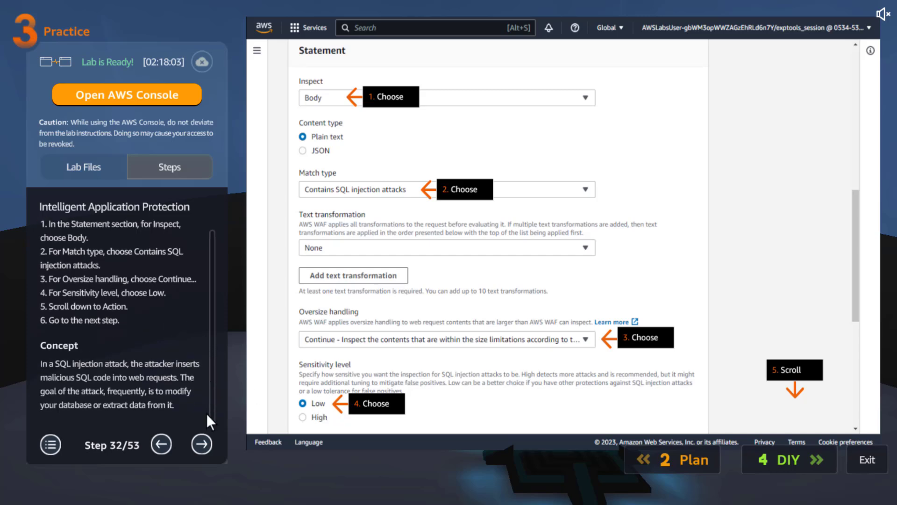
pyautogui.click(202, 443)
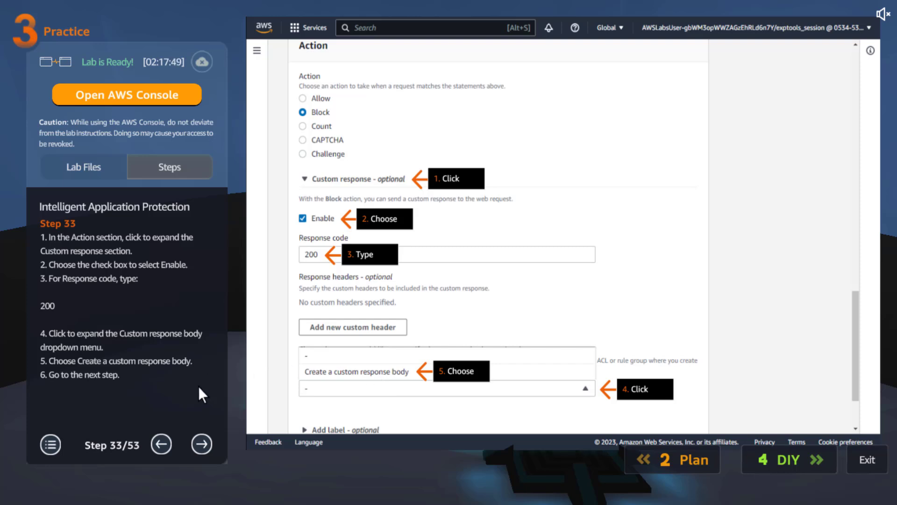
# - Read practice lab step 34 on creating the HTML response body SQLi-Low, highlighting its name and the "SQLi **LOW** Sensitivity Level rule match" text
pyautogui.click(201, 443)
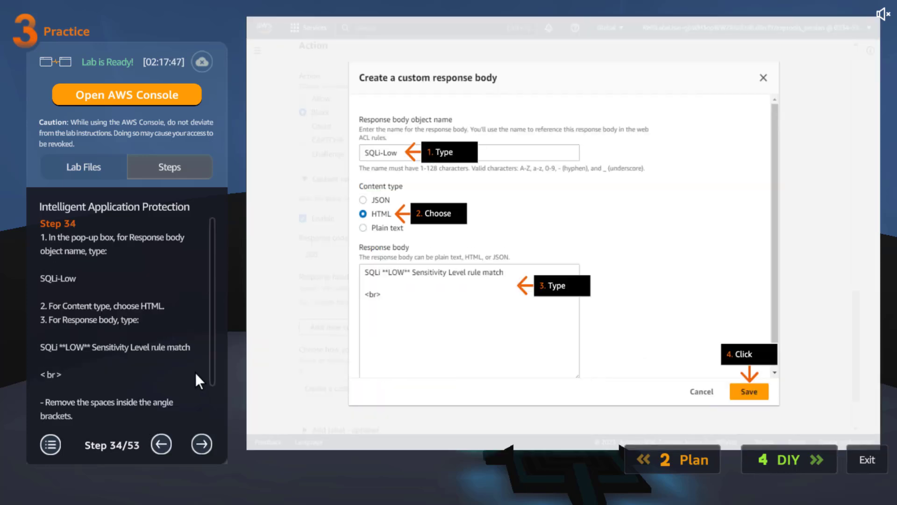
pyautogui.scroll(-3, 212, 369)
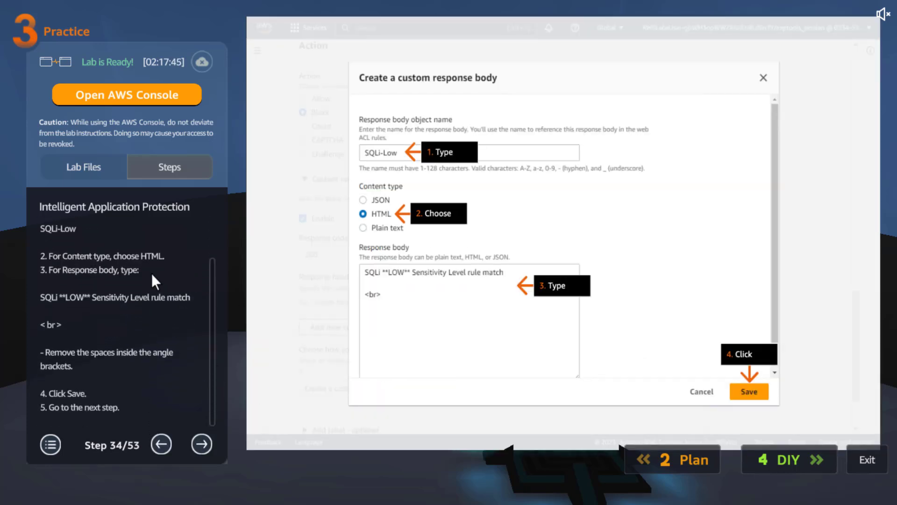
pyautogui.tripleClick(67, 227)
pyautogui.click(67, 227)
pyautogui.moveTo(86, 227); pyautogui.dragTo(10, 226)
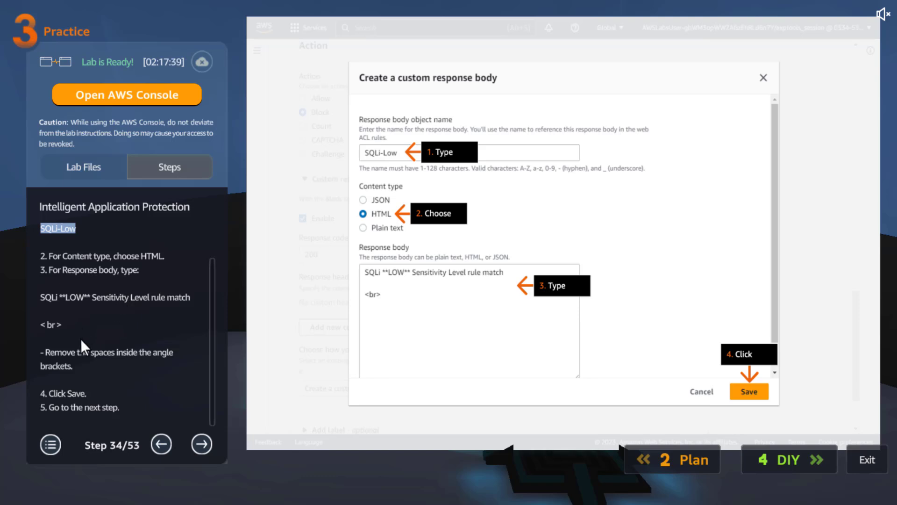
pyautogui.click(43, 303)
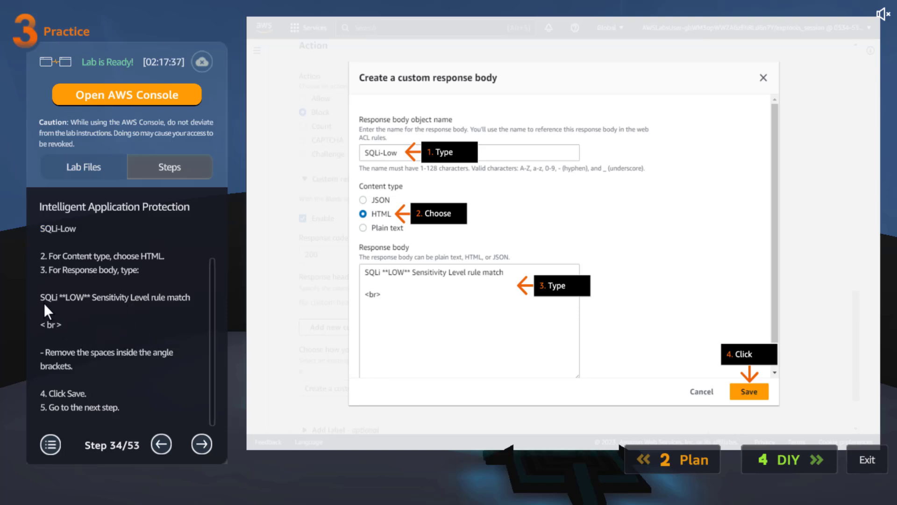
pyautogui.moveTo(60, 308); pyautogui.dragTo(73, 325)
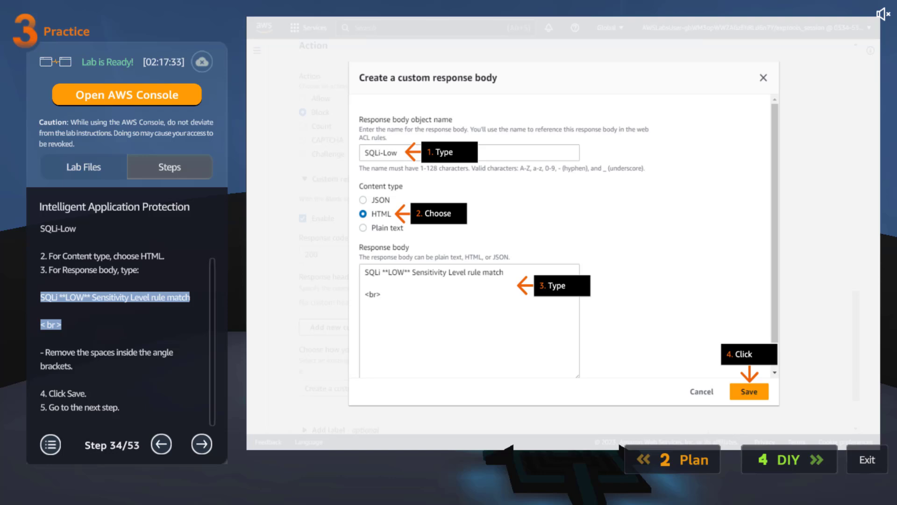
# - Read practice lab steps 35 to 37 on adding the block-sql-injection-low rule, moving it to the top of the priority list and saving
pyautogui.click(207, 444)
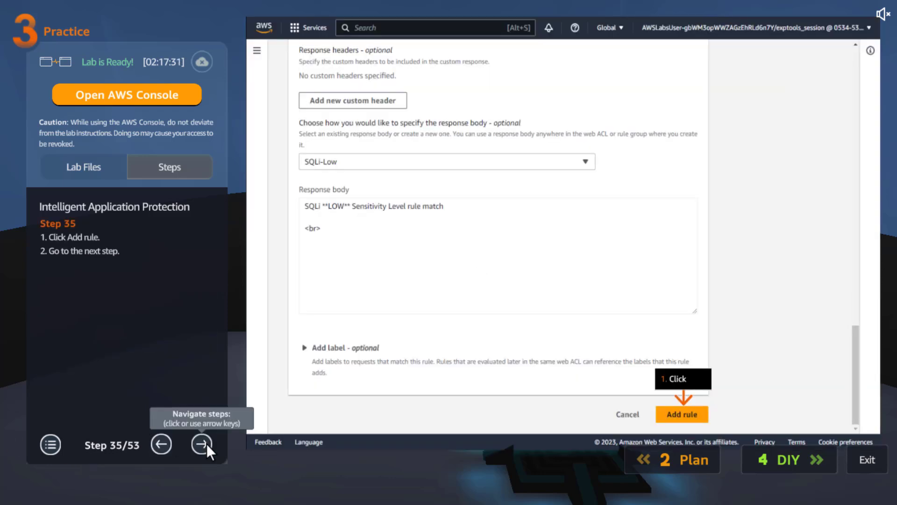
pyautogui.click(206, 444)
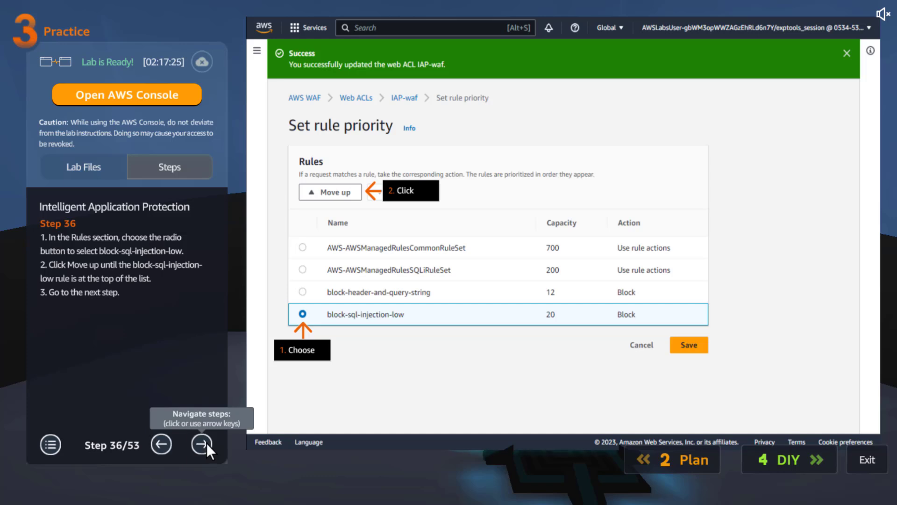
pyautogui.click(206, 441)
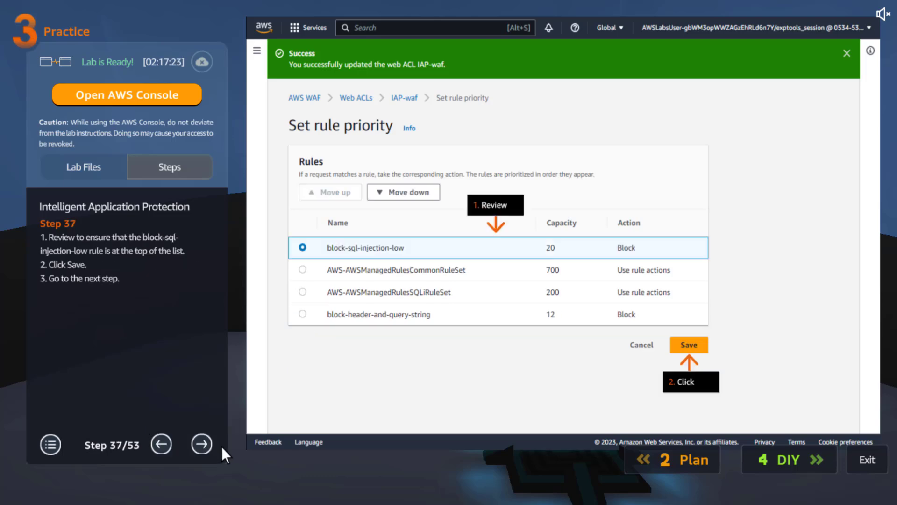
# - Read practice lab steps 38 and 39 on adding another custom rule, highlighting its name block-sql-injection-high
pyautogui.click(200, 442)
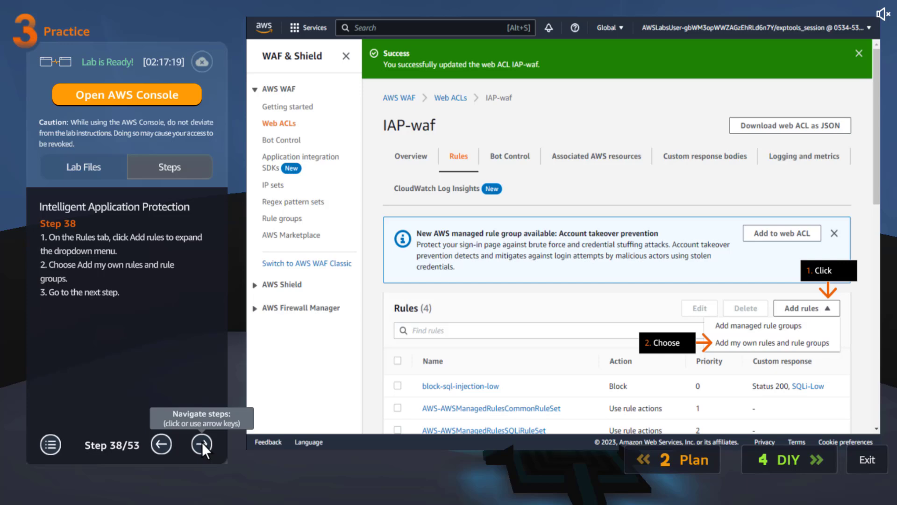
pyautogui.click(204, 443)
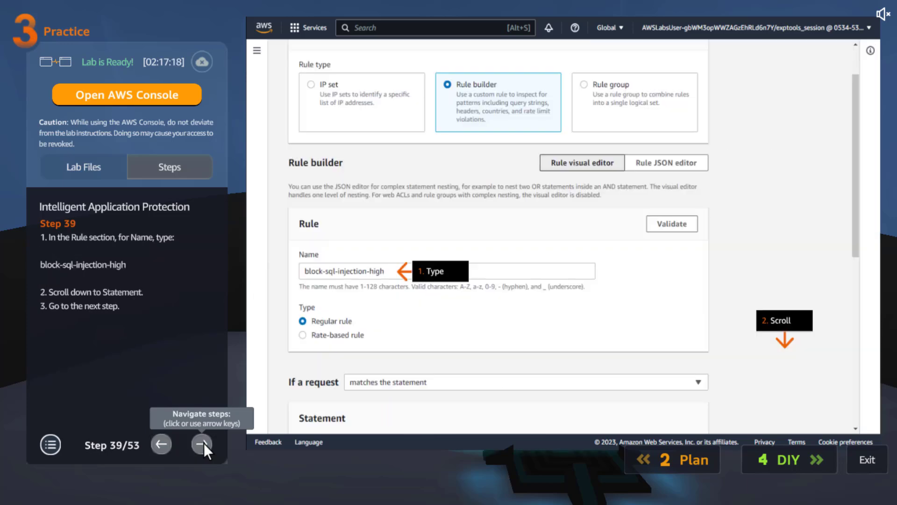
pyautogui.tripleClick(96, 263)
pyautogui.click(96, 263)
pyautogui.moveTo(125, 270); pyautogui.dragTo(40, 265)
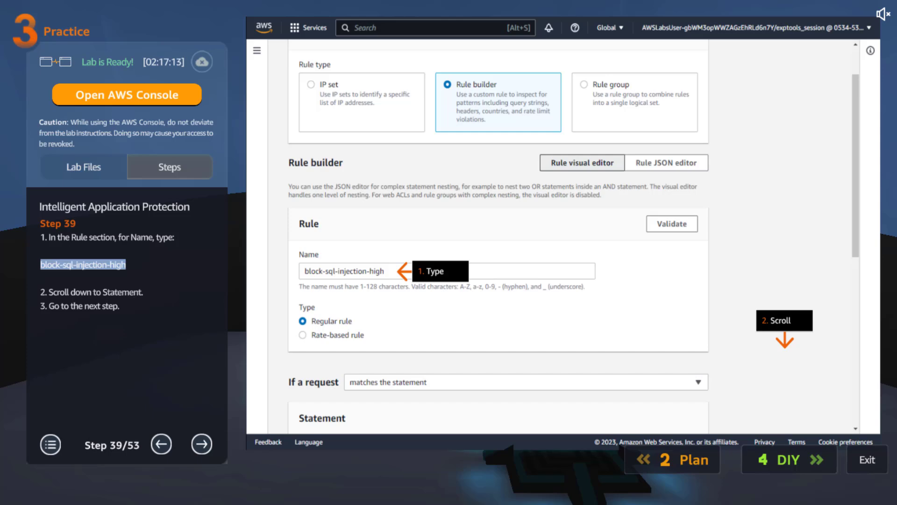
# - Read practice lab steps 40 to 42 on High sensitivity SQL injection matching, response code 200 and the SQLi-High HTML response body, highlighting its text
pyautogui.click(202, 443)
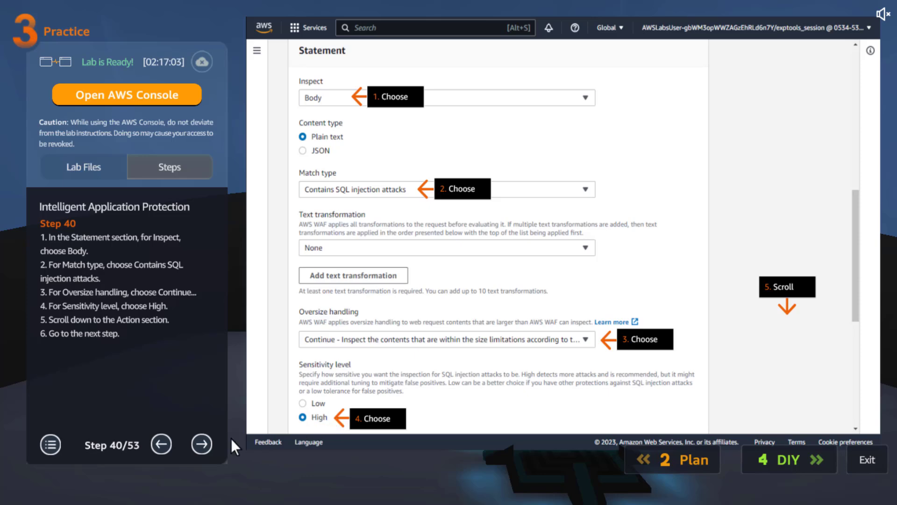
pyautogui.click(206, 442)
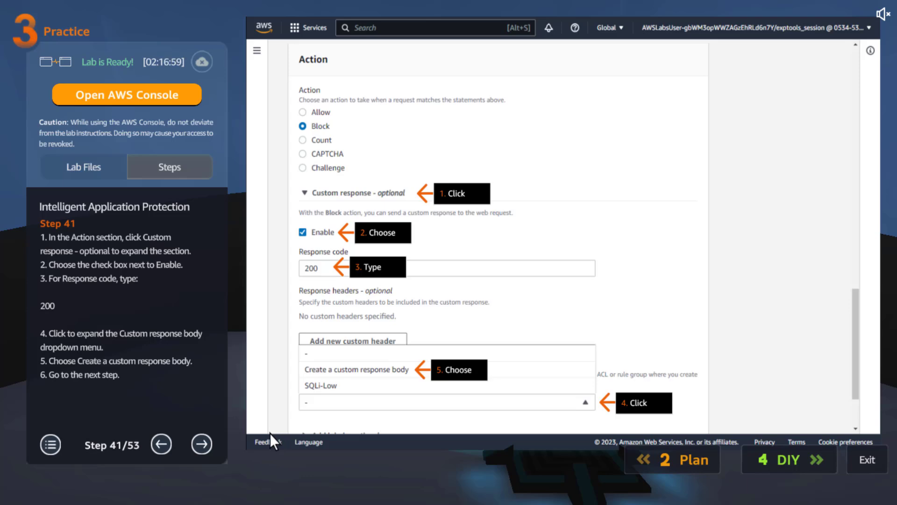
pyautogui.click(203, 439)
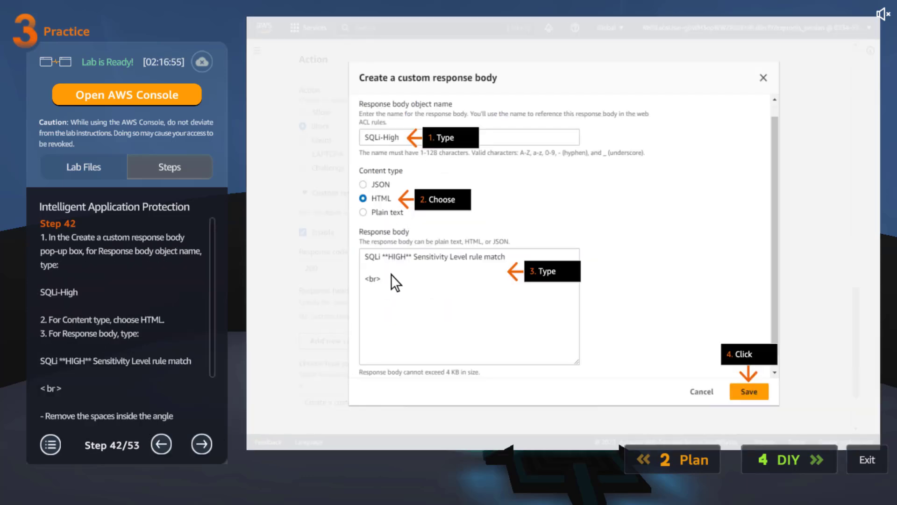
pyautogui.doubleClick(83, 315)
pyautogui.scroll(-1, 166, 309)
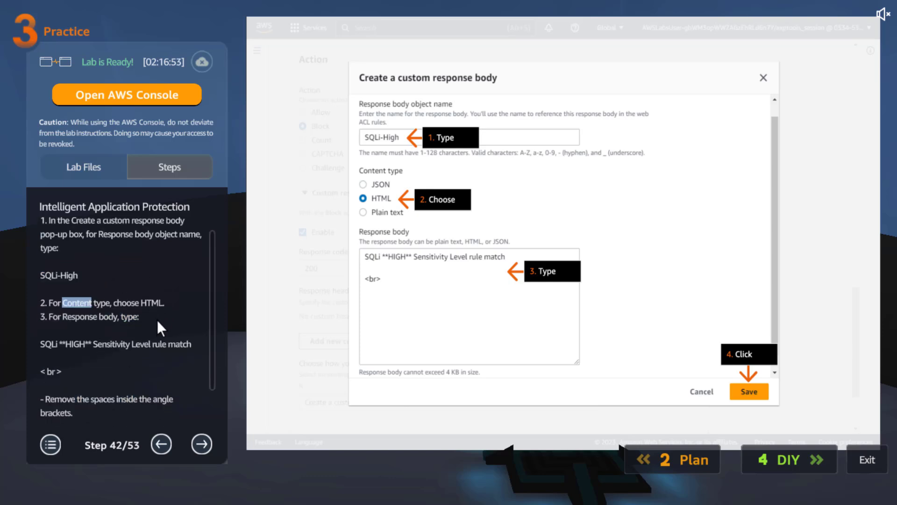
pyautogui.click(59, 357)
pyautogui.moveTo(41, 341); pyautogui.dragTo(72, 369)
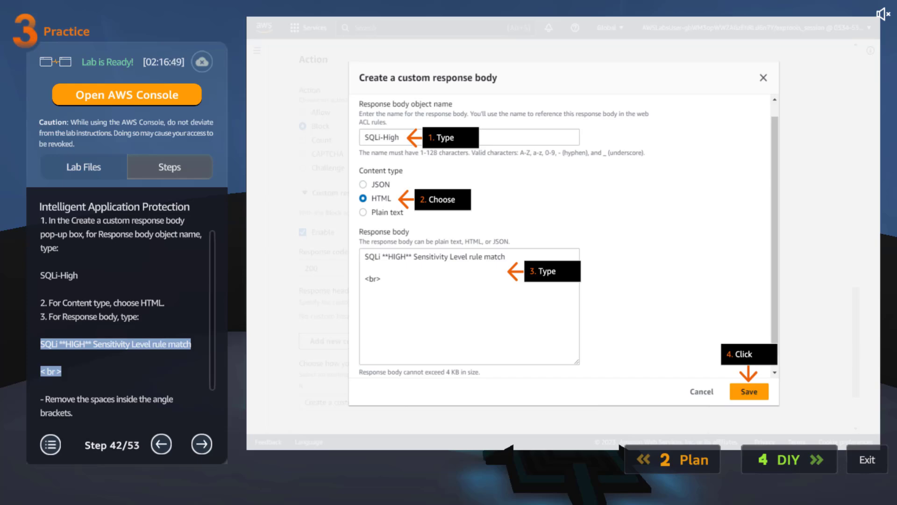
# - Read practice lab steps 44 and 45 on placing block-sql-injection-high second and testing both sensitivity rules with curl, including the HIGH sensitivity concept
pyautogui.click(205, 436)
pyautogui.click(205, 436)
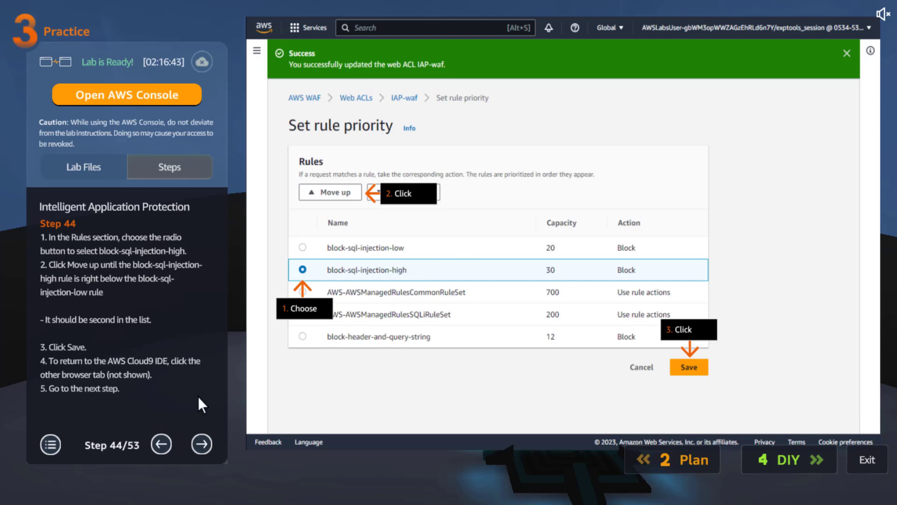
pyautogui.click(203, 438)
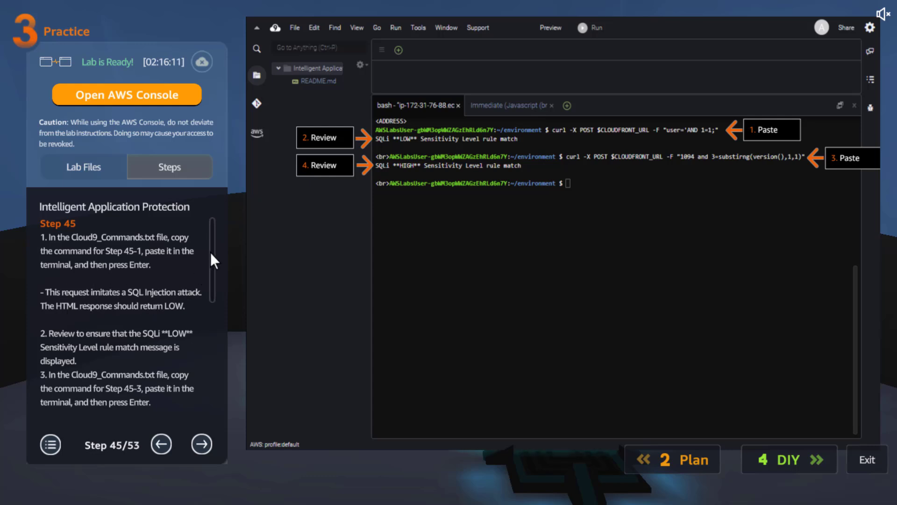
pyautogui.moveTo(212, 261); pyautogui.dragTo(213, 289)
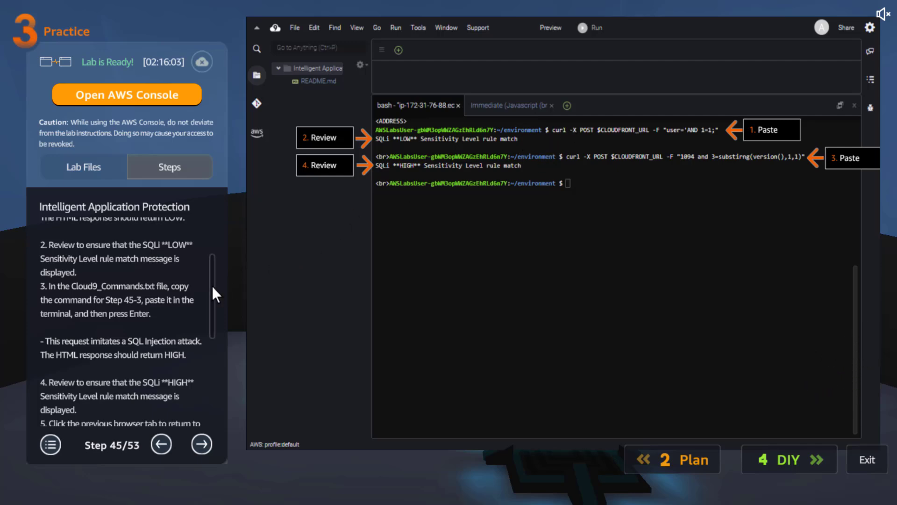
pyautogui.moveTo(212, 285); pyautogui.dragTo(212, 390)
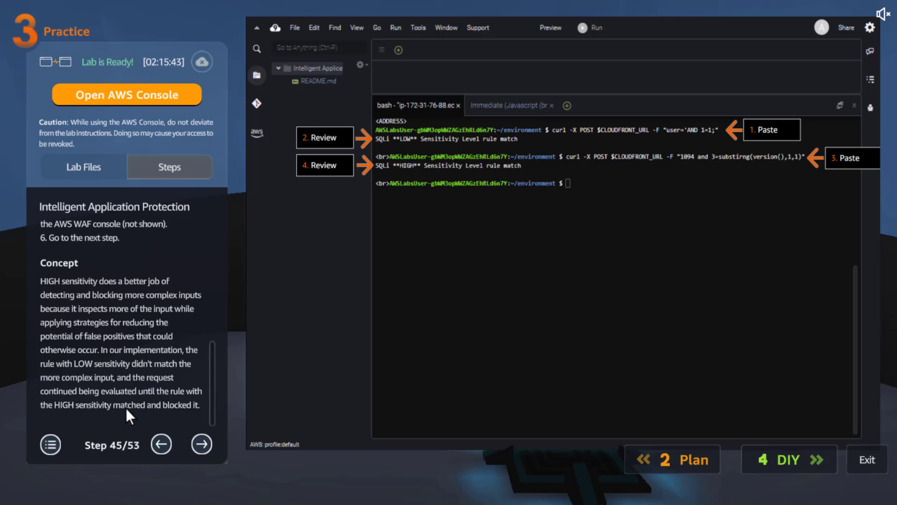
# - Read practice lab steps 46 and 47 on adding the rate-based rule login-uri-rate-based-rule, including the concept on blanket rate-based rules
pyautogui.click(203, 441)
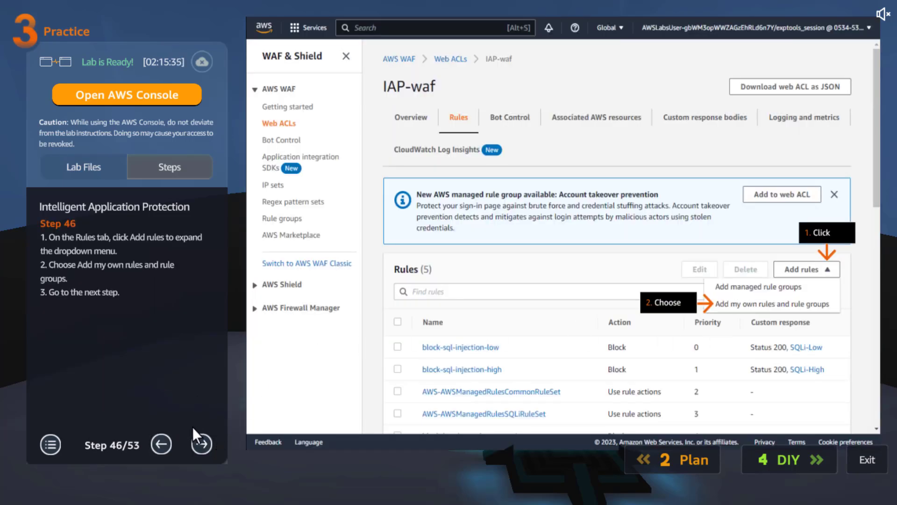
pyautogui.click(197, 441)
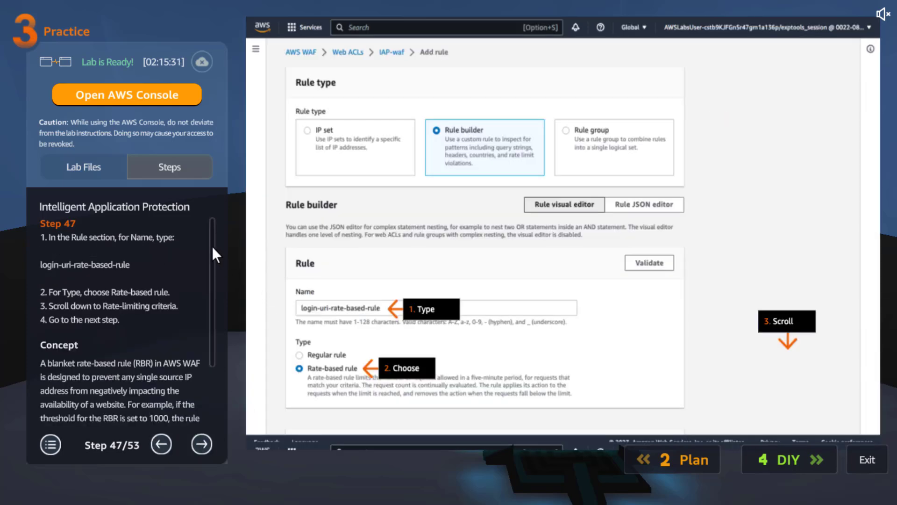
pyautogui.tripleClick(111, 264)
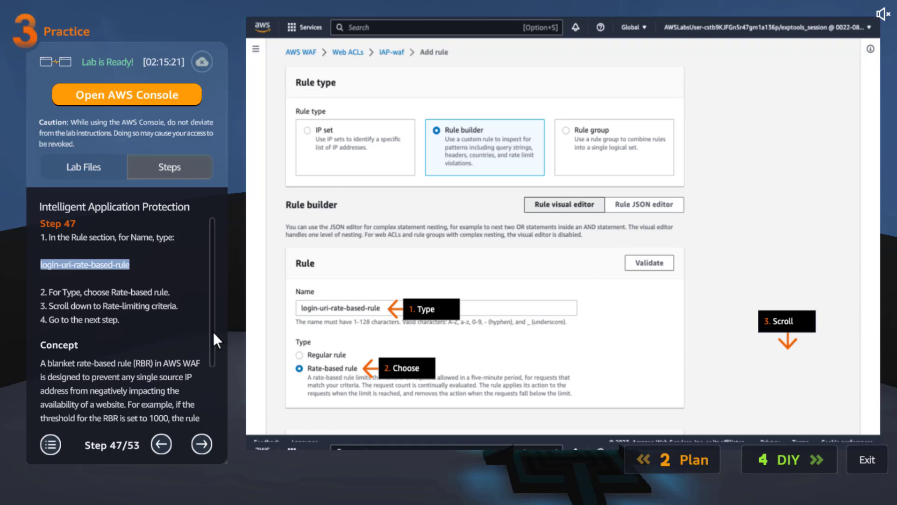
pyautogui.scroll(-2, 209, 411)
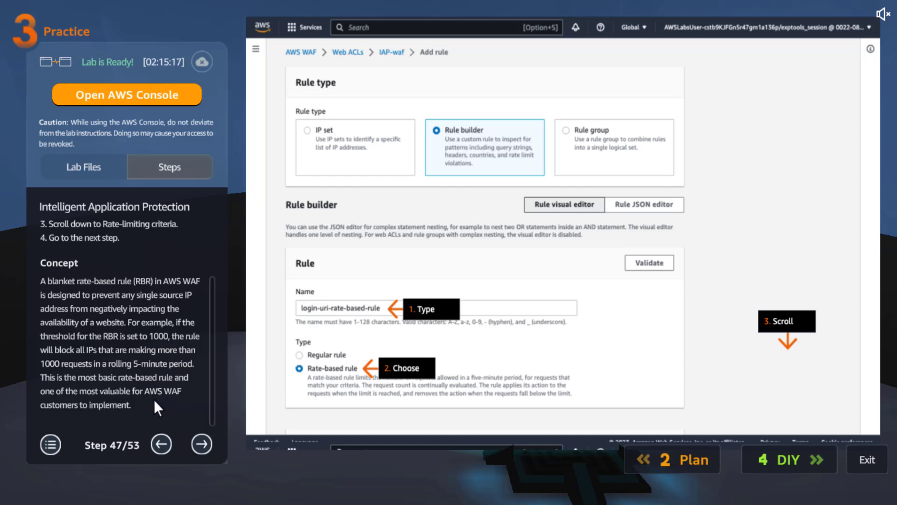
# - Read practice lab steps 48 and 49 on setting the rate limit to 100 and matching URI paths that contain the string login
pyautogui.click(203, 444)
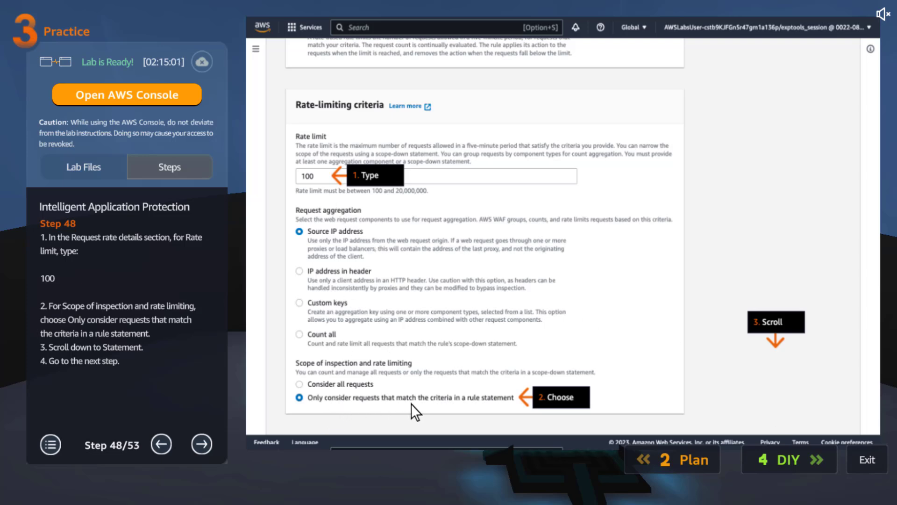
pyautogui.click(208, 442)
pyautogui.scroll(-2, 207, 302)
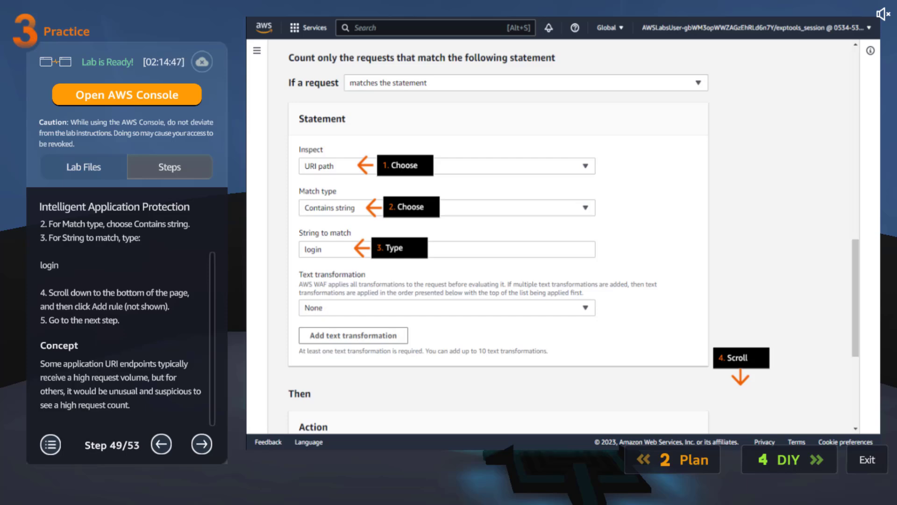
# - Read practice lab steps 50 to 53 on saving the rule priority and testing the login rate-based rule with curl, including both concepts
pyautogui.click(195, 444)
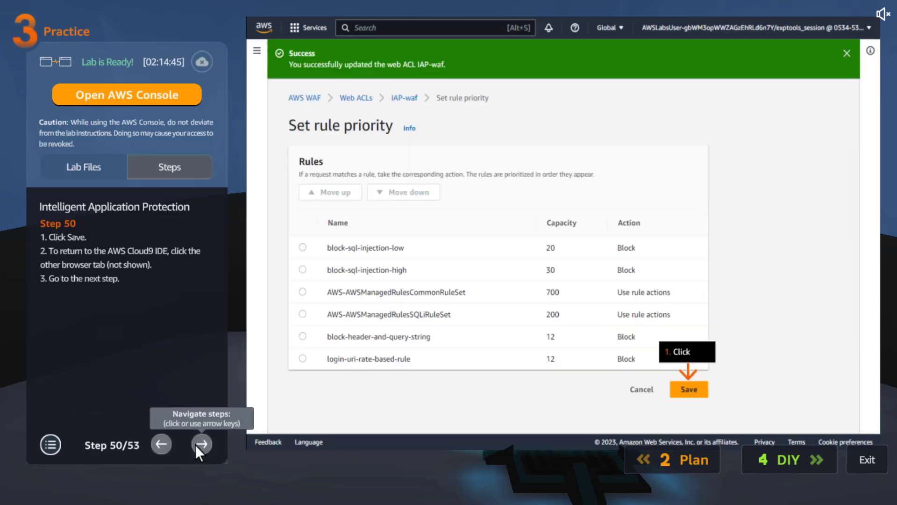
pyautogui.click(206, 445)
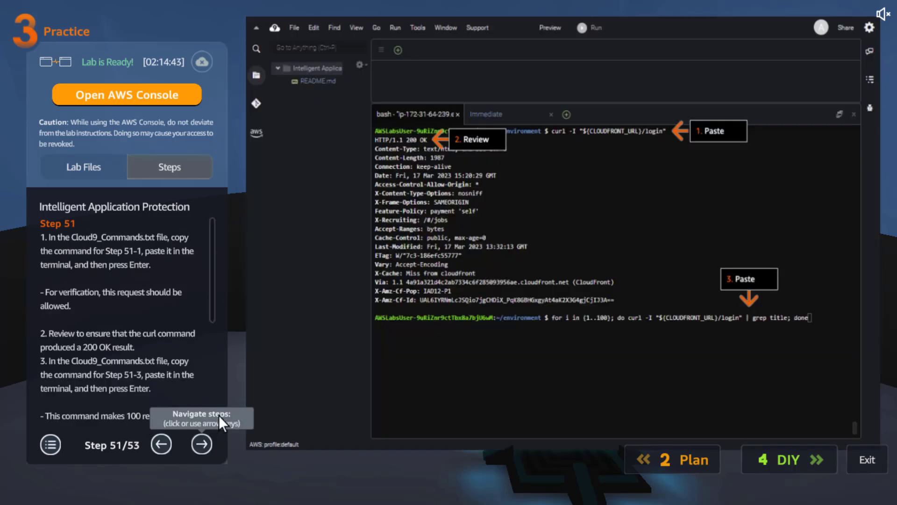
pyautogui.moveTo(211, 271); pyautogui.dragTo(204, 400)
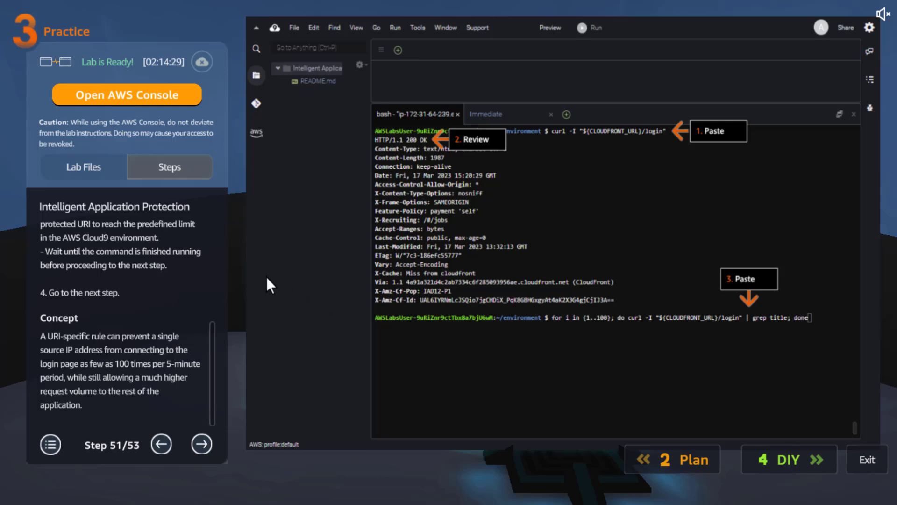
pyautogui.click(204, 440)
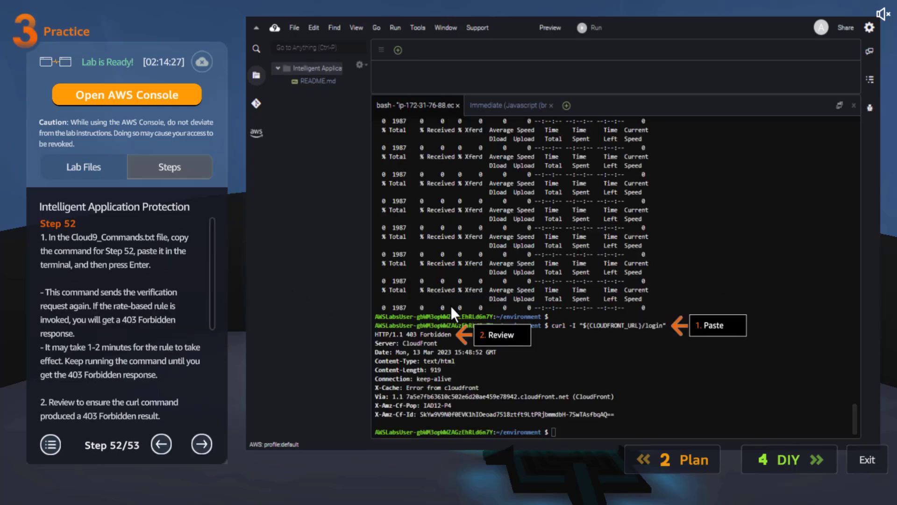
pyautogui.scroll(-4, 215, 327)
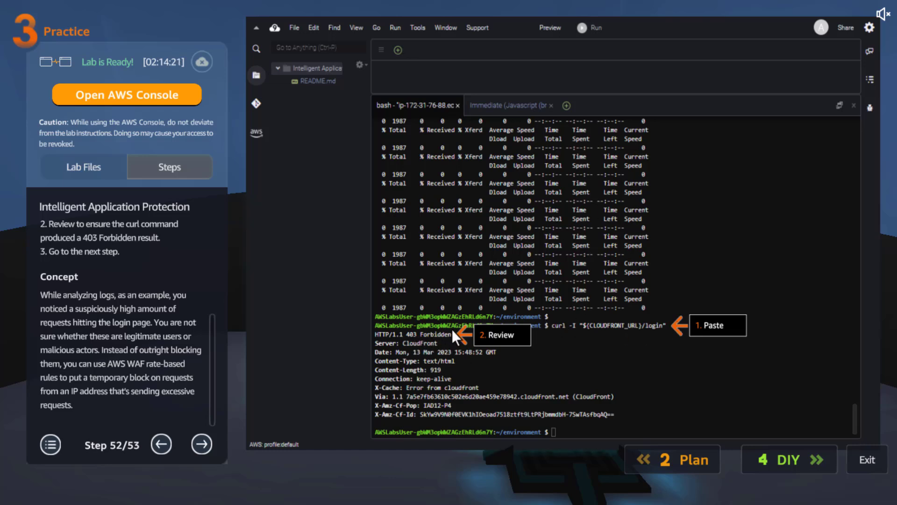
pyautogui.click(203, 442)
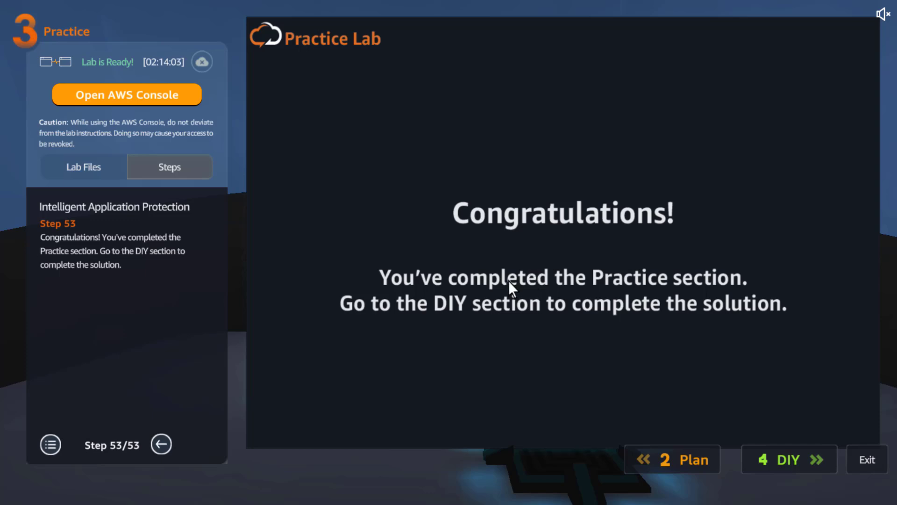
# - Open the AWS Console, find WAF & Shield by searching for WAF, and start creating a web ACL
pyautogui.click(183, 94)
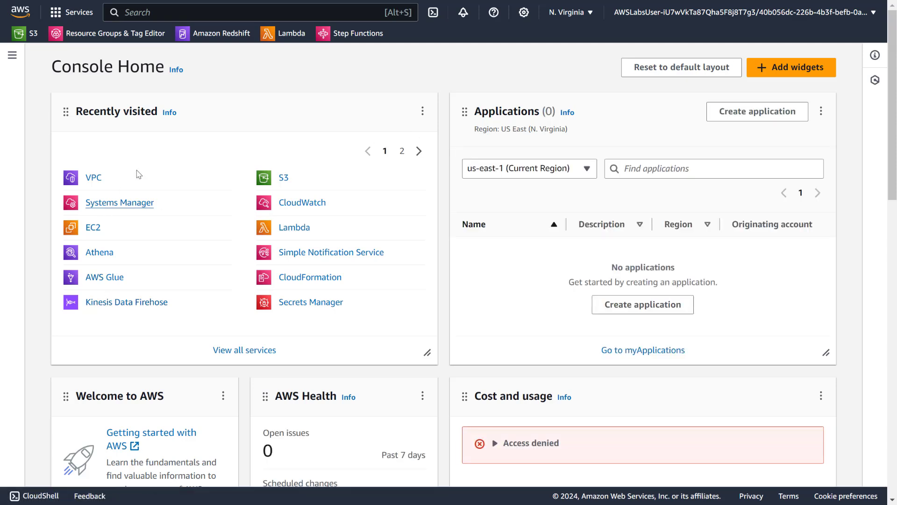
pyautogui.click(263, 10)
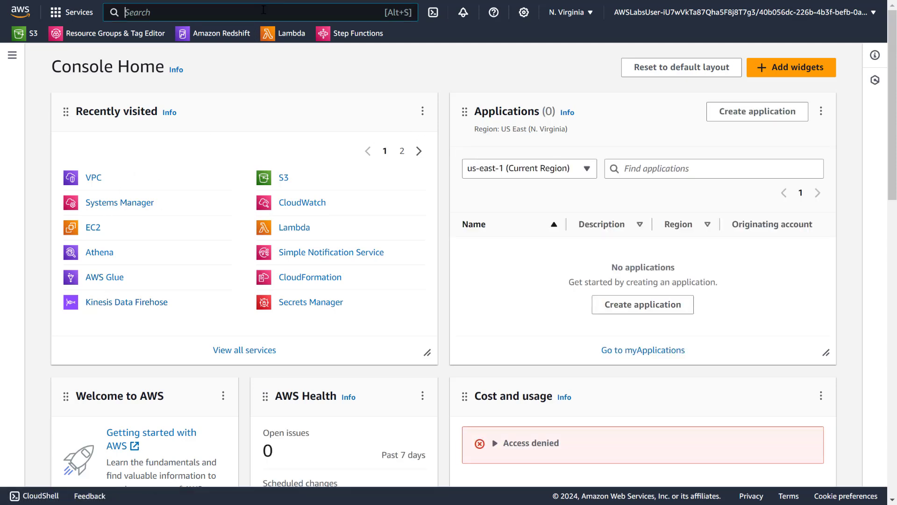
pyautogui.write('WAF')
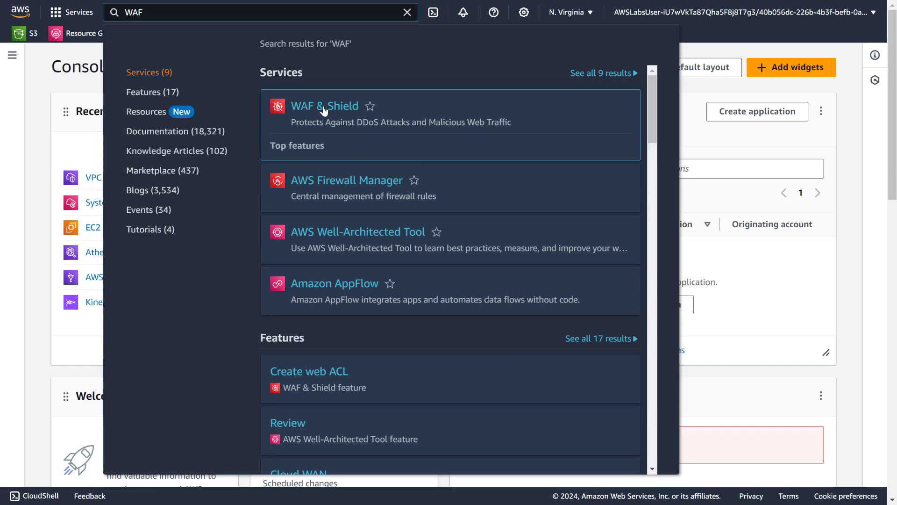
pyautogui.click(318, 107)
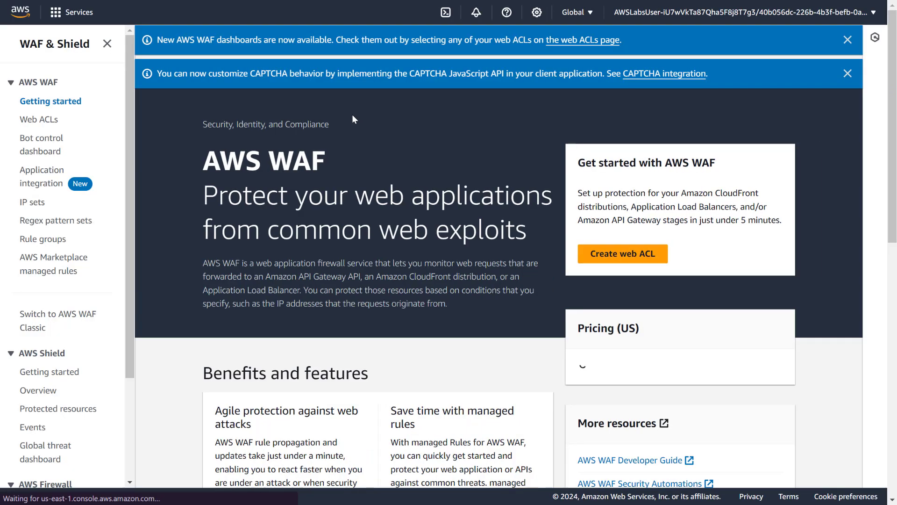
pyautogui.click(613, 274)
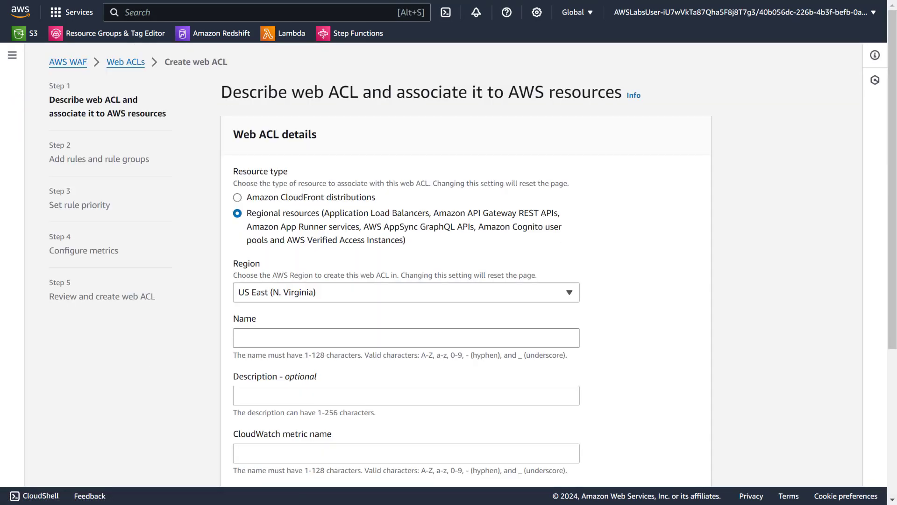
# - Set the web ACL's resource type to Amazon CloudFront distributions and name it IAP-waf
pyautogui.click(299, 197)
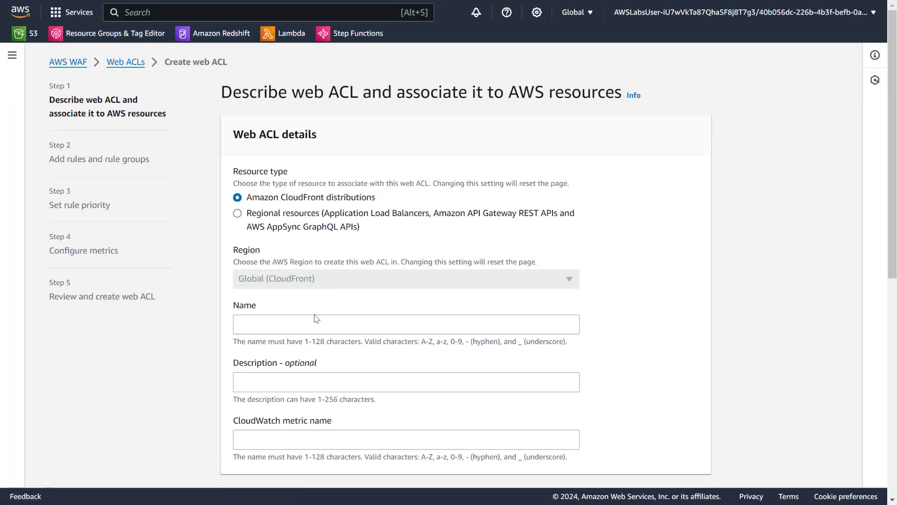
pyautogui.click(294, 319)
pyautogui.scroll(-3, 292, 275)
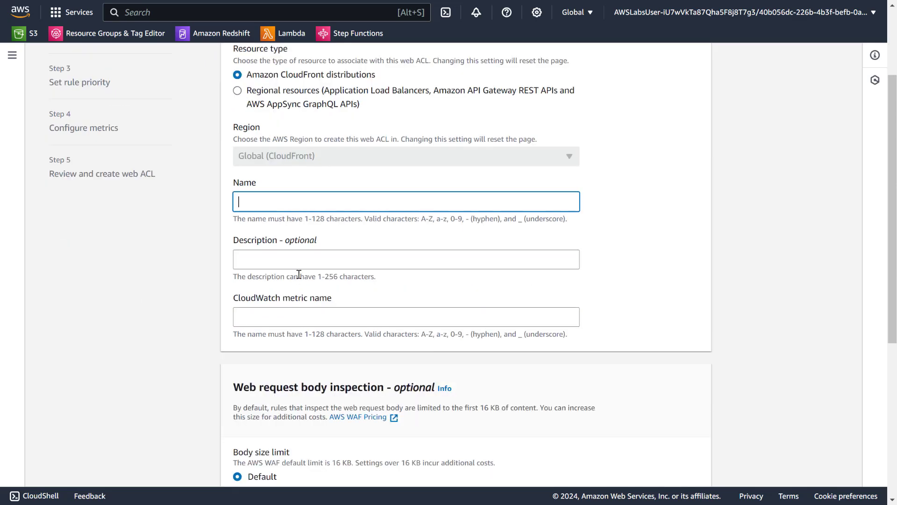
pyautogui.write('IAP-waf')
# - Associate the CloudFront distribution d2ph9f9uvofzsd.cloudfront.net with the web ACL and continue to the rules and rule groups
pyautogui.scroll(-4, 295, 282)
pyautogui.scroll(-2, 295, 285)
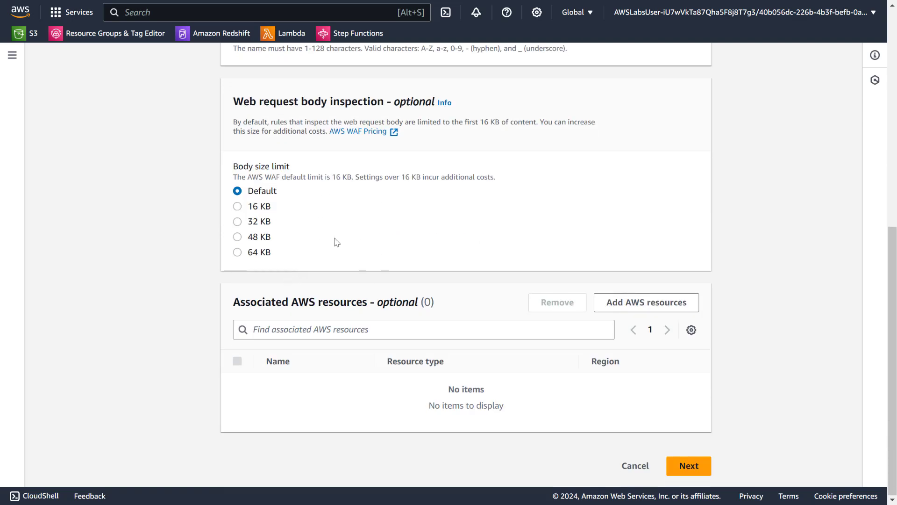
pyautogui.click(645, 305)
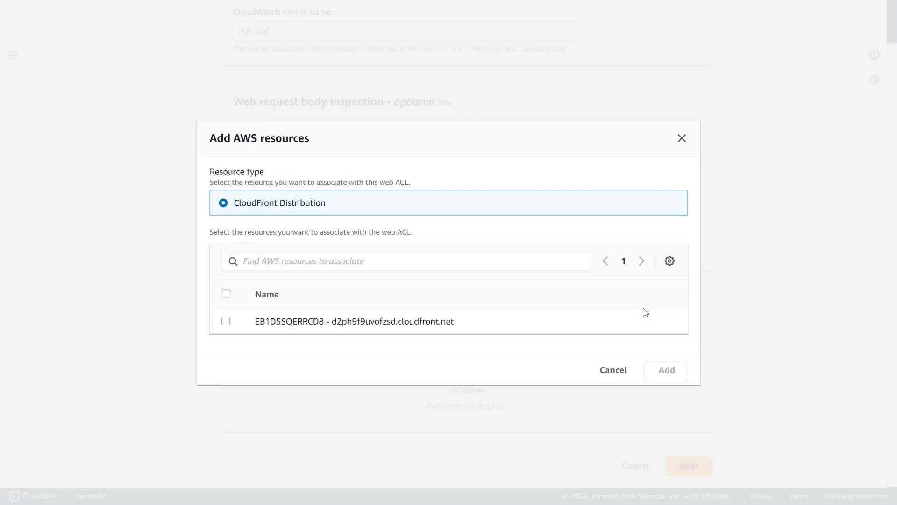
pyautogui.click(226, 322)
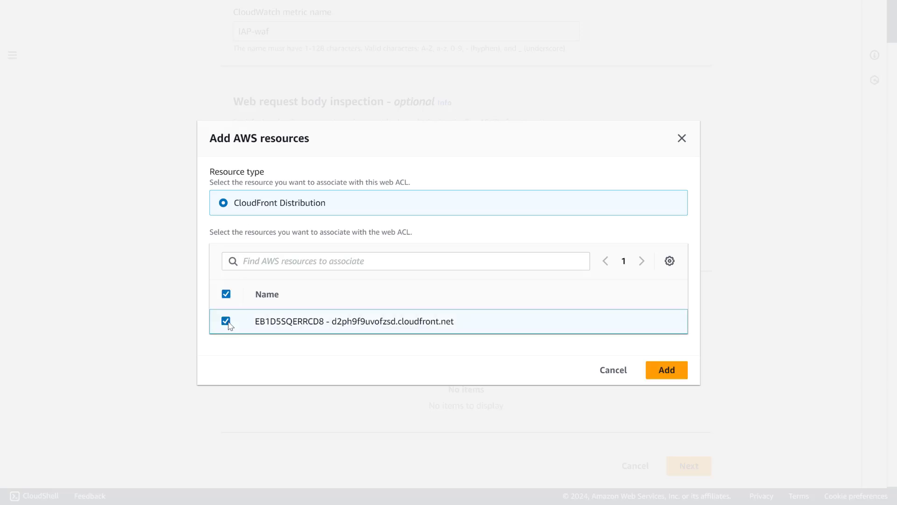
pyautogui.click(667, 369)
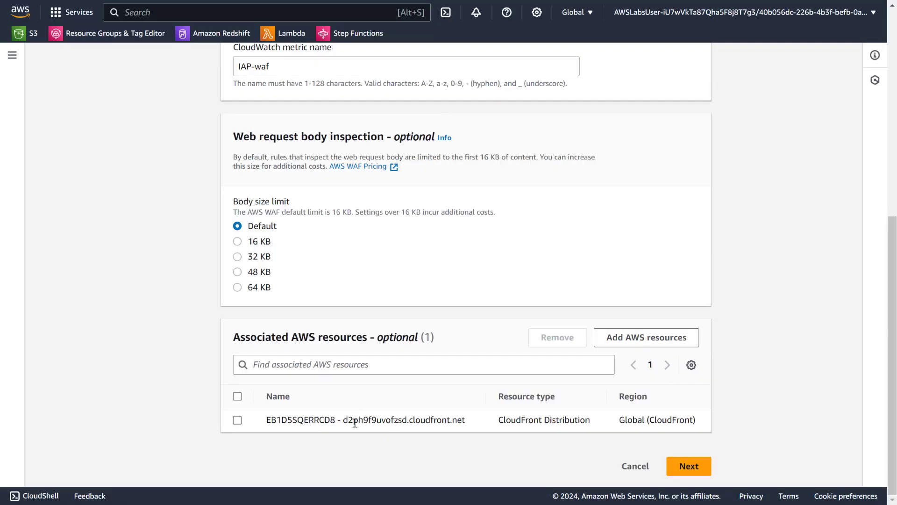
pyautogui.moveTo(345, 423); pyautogui.dragTo(469, 420)
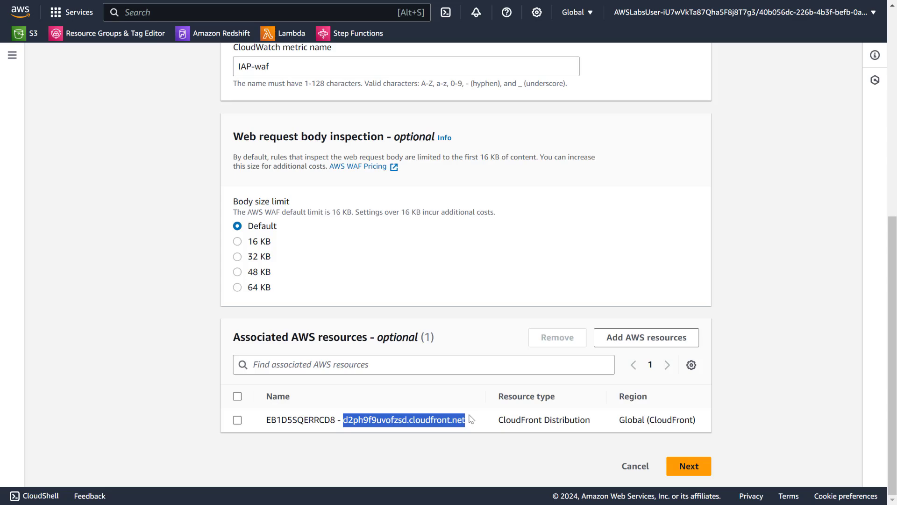
pyautogui.hotkey('alt', 'Tab')
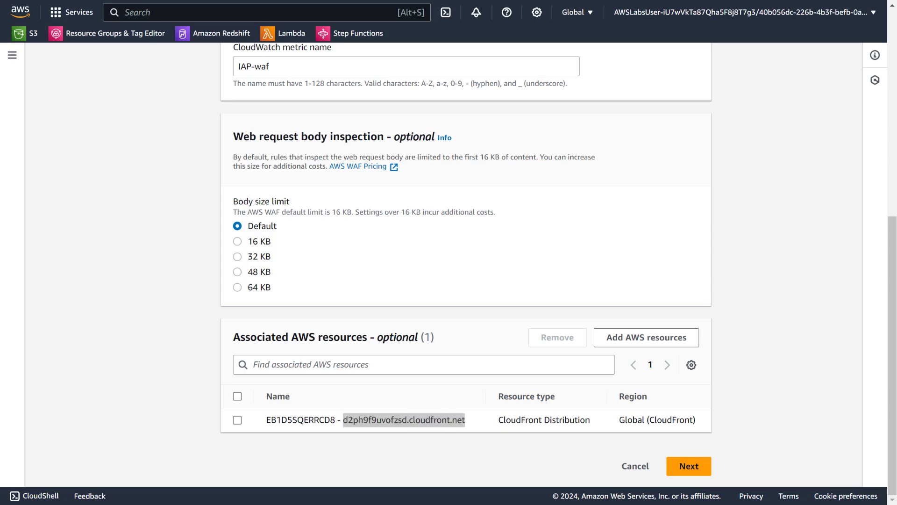
pyautogui.click(698, 469)
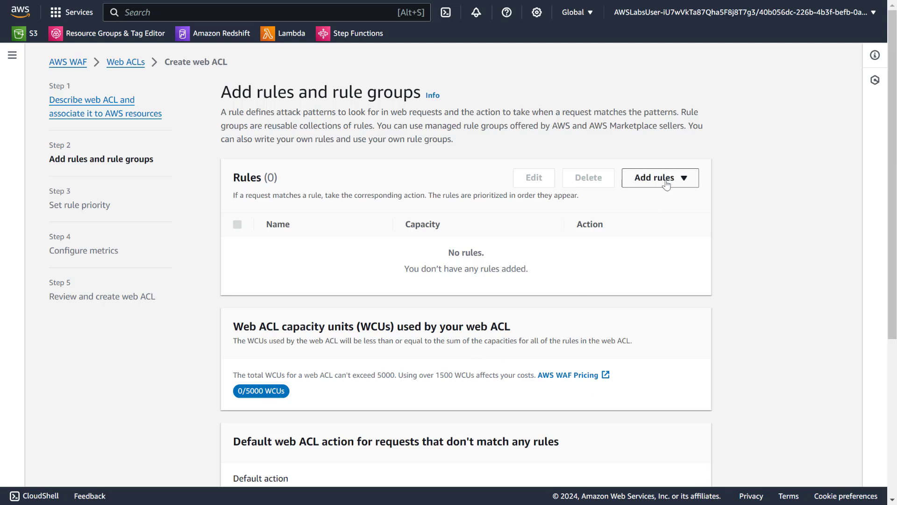
# - Start adding managed rule groups to the web ACL and expand the AWS managed rule groups
pyautogui.click(666, 180)
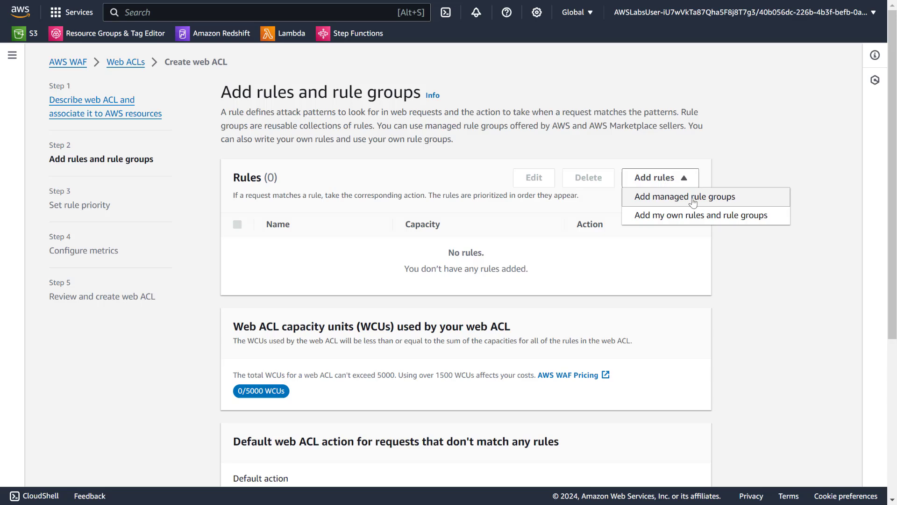
pyautogui.click(690, 200)
pyautogui.scroll(-3, 433, 251)
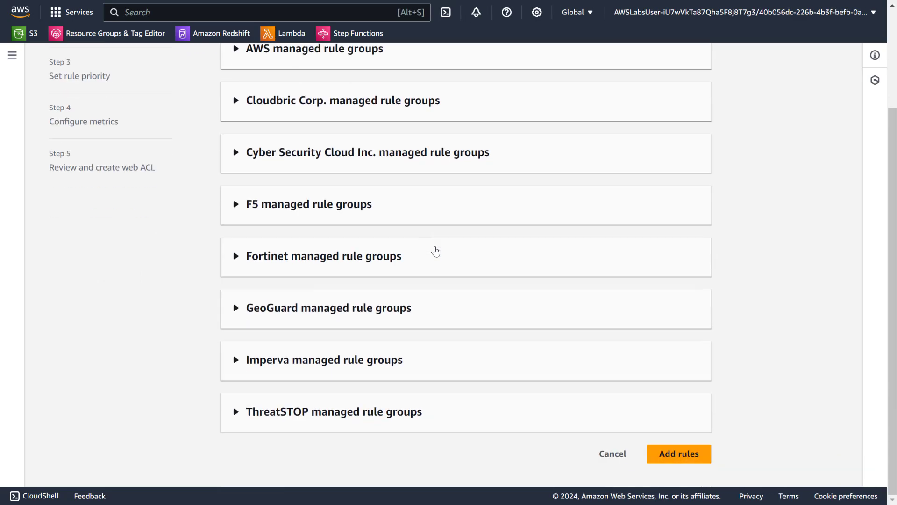
pyautogui.scroll(2, 427, 250)
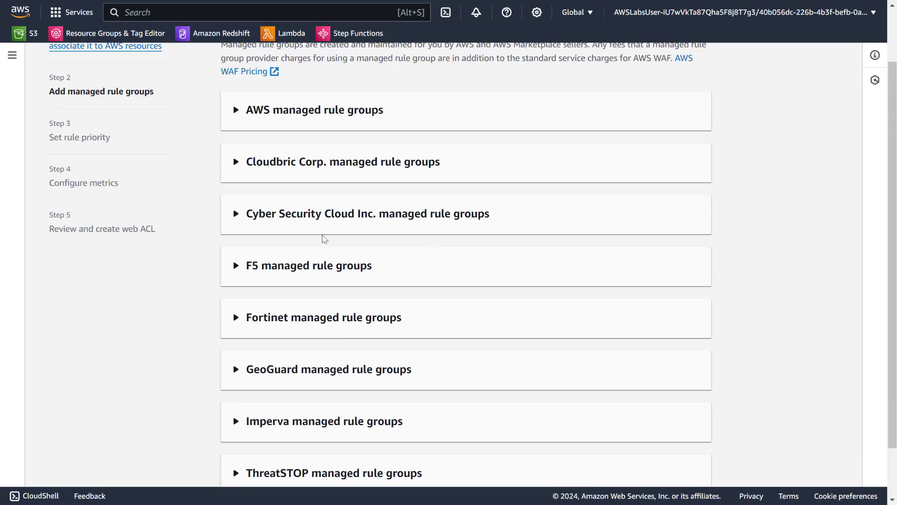
pyautogui.click(296, 113)
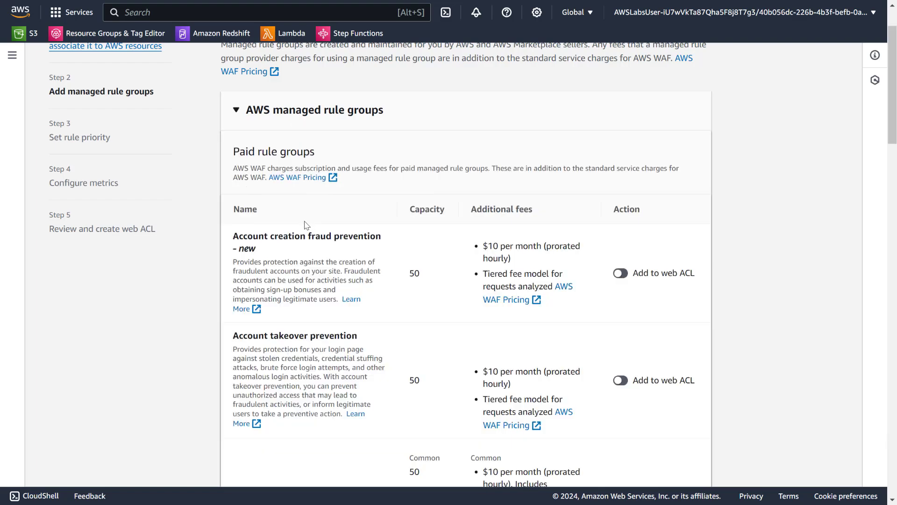
# - Enable the free SQL database rule group for the web ACL
pyautogui.scroll(-6, 327, 229)
pyautogui.scroll(-10, 354, 231)
pyautogui.scroll(-5, 346, 225)
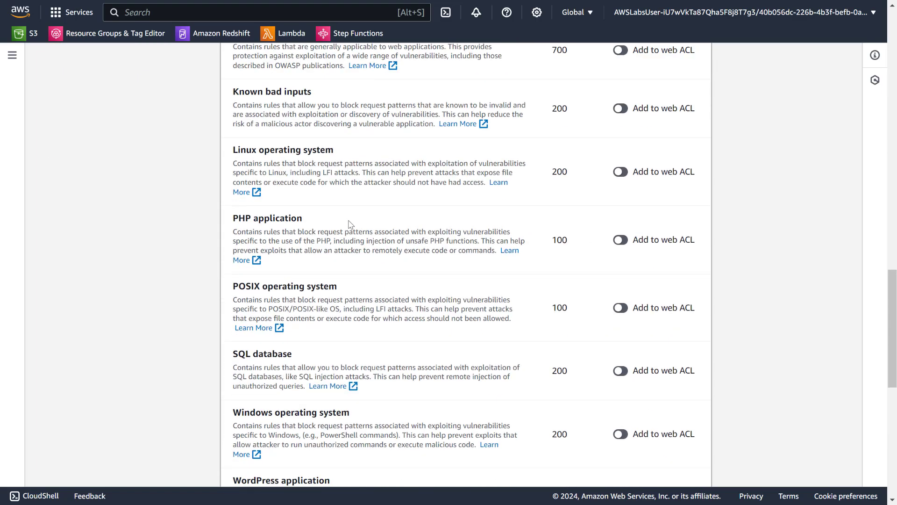
pyautogui.scroll(-5, 361, 217)
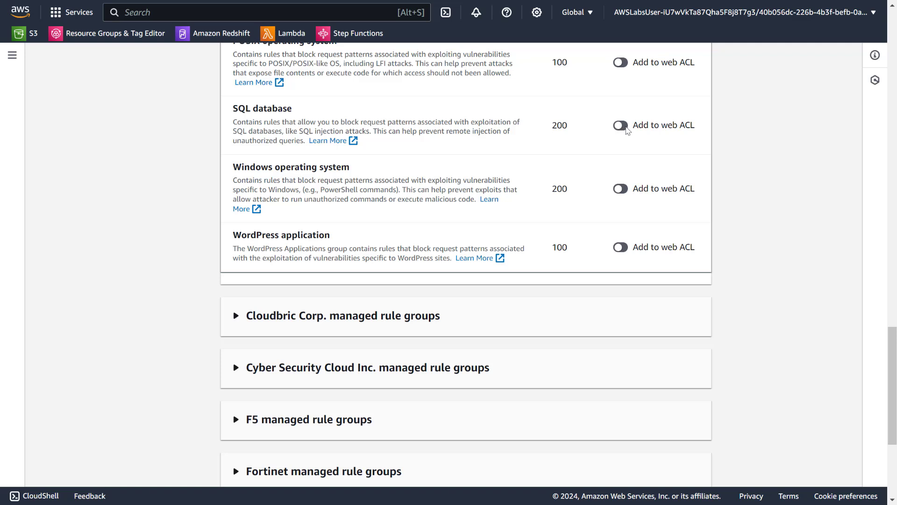
pyautogui.click(620, 125)
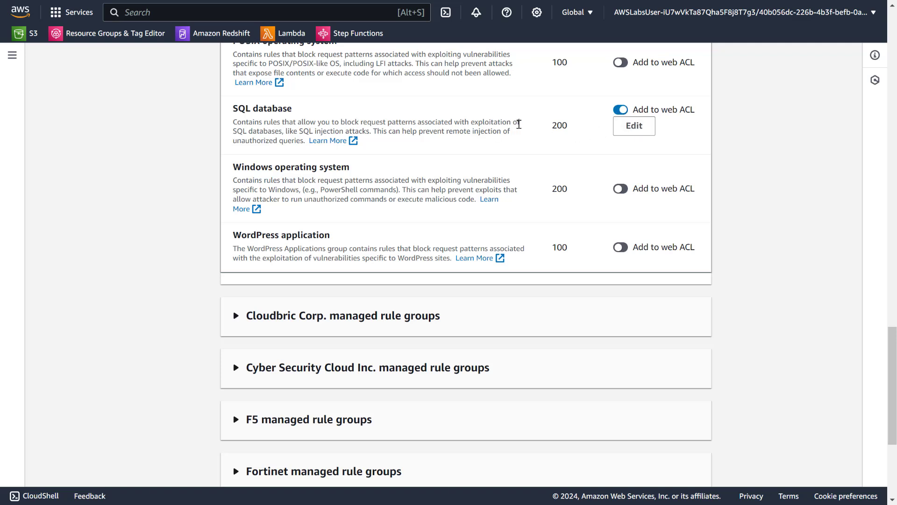
# - Highlight the SQL injection wording in the SQL database description and add the selected managed rules to the web ACL
pyautogui.moveTo(304, 132); pyautogui.dragTo(365, 129)
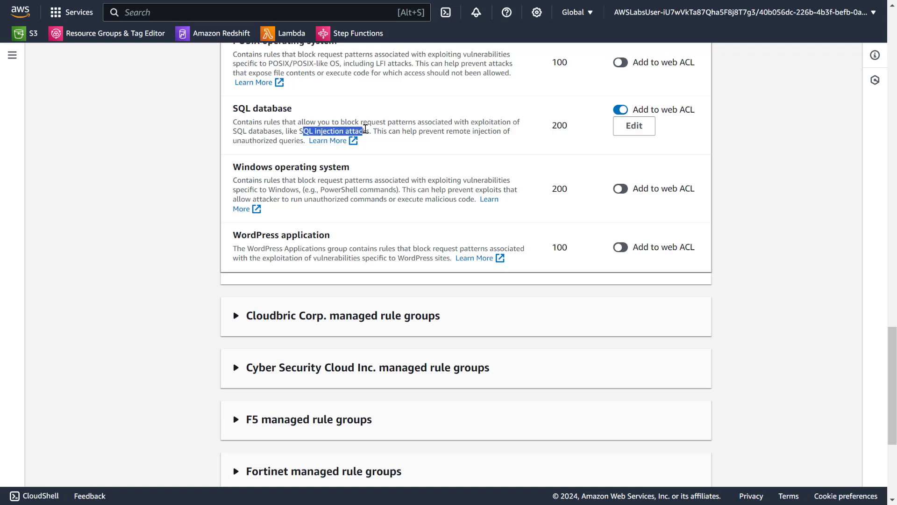
pyautogui.click(411, 135)
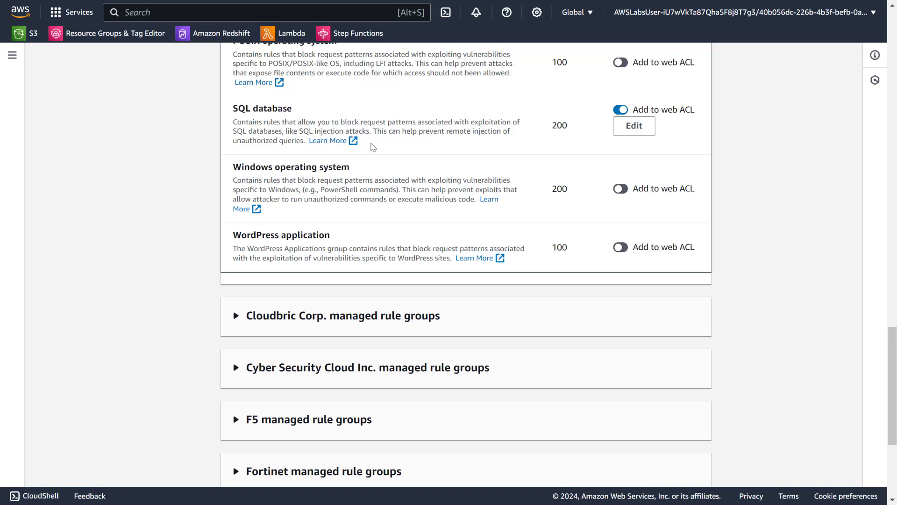
pyautogui.moveTo(240, 140); pyautogui.dragTo(292, 140)
pyautogui.click(392, 125)
pyautogui.scroll(-1, 454, 195)
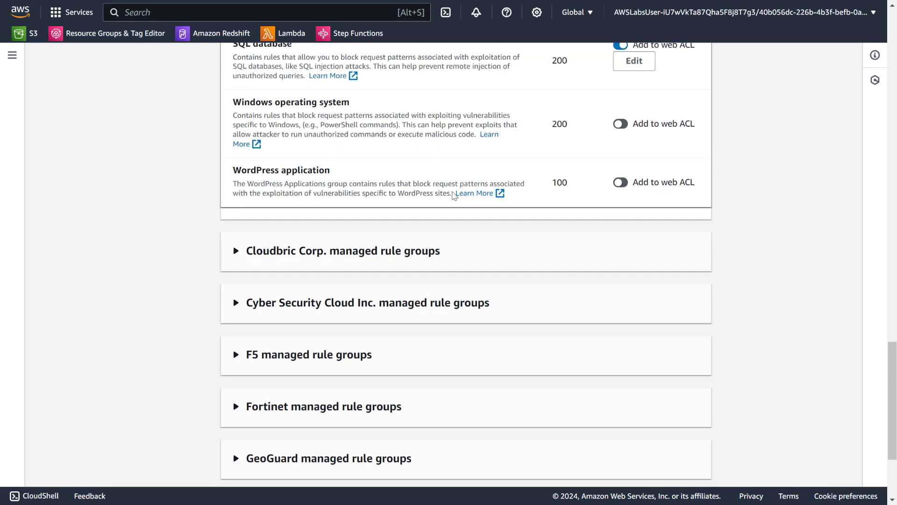
pyautogui.scroll(-5, 454, 195)
pyautogui.click(679, 454)
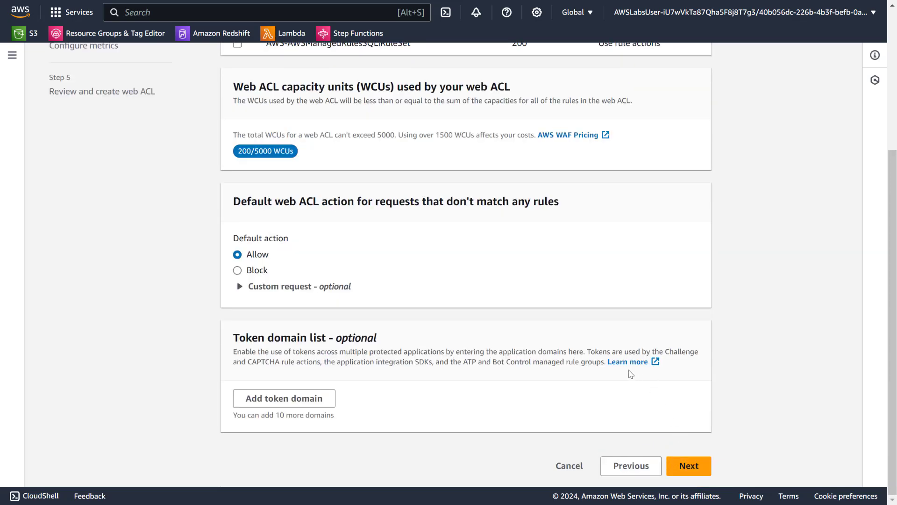
pyautogui.click(262, 275)
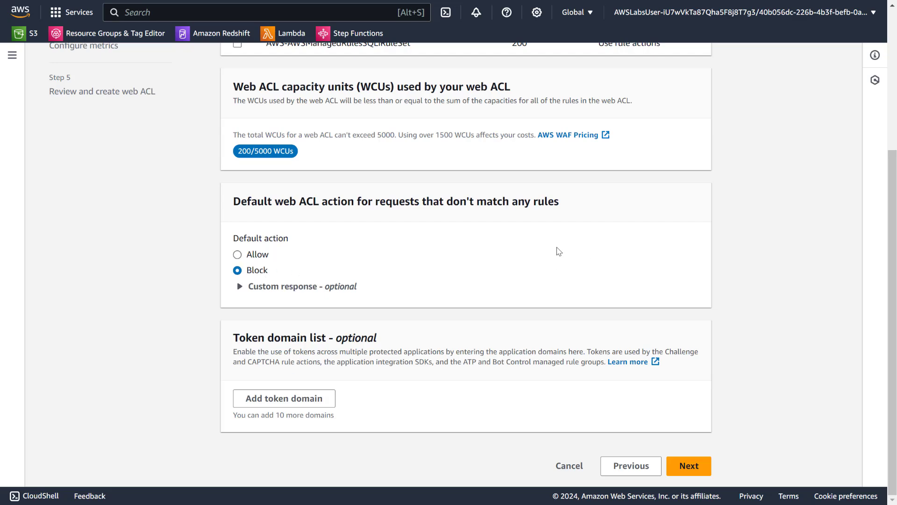
pyautogui.scroll(4, 559, 252)
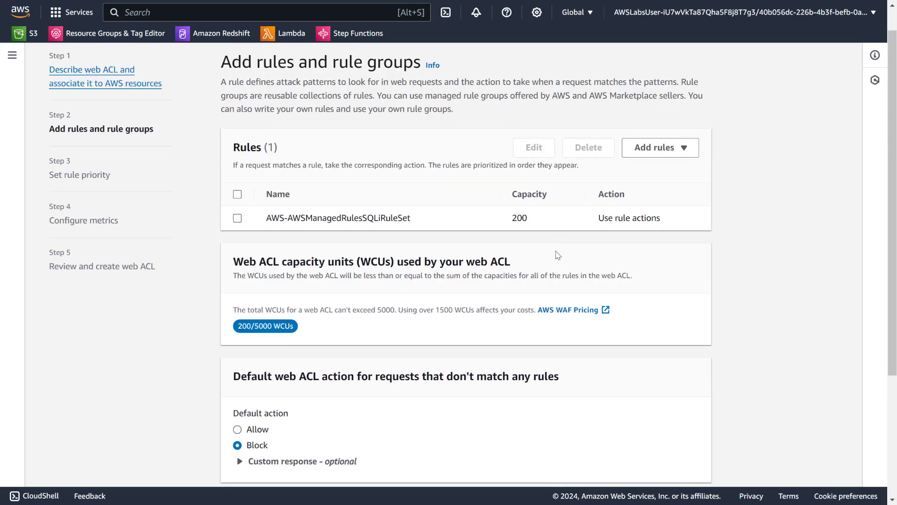
pyautogui.scroll(-4, 372, 238)
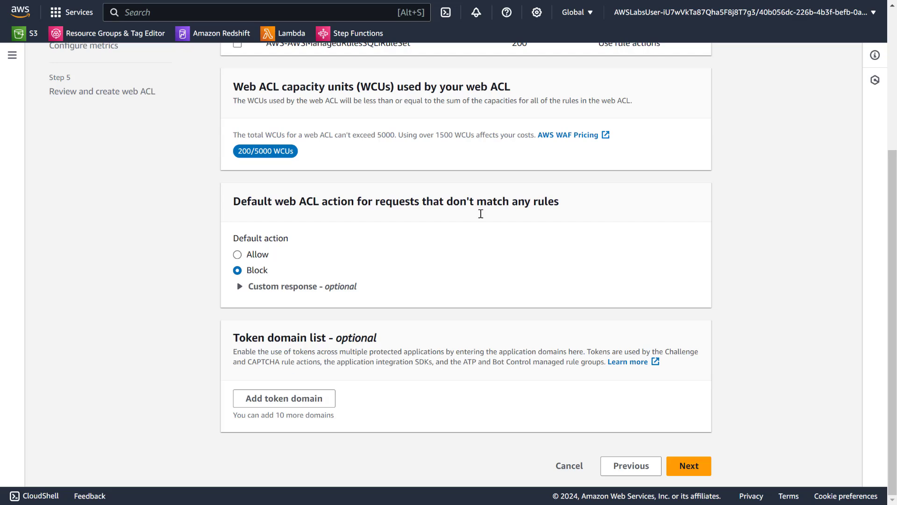
pyautogui.click(257, 255)
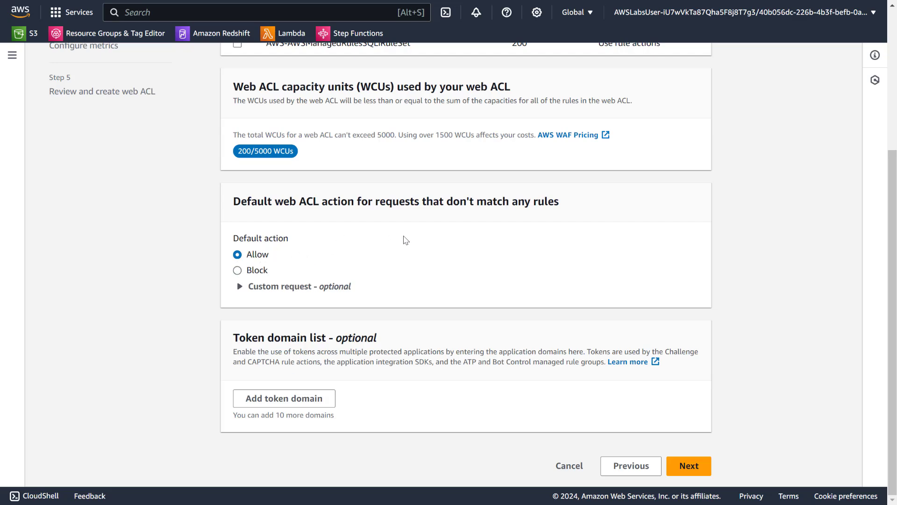
pyautogui.scroll(5, 403, 240)
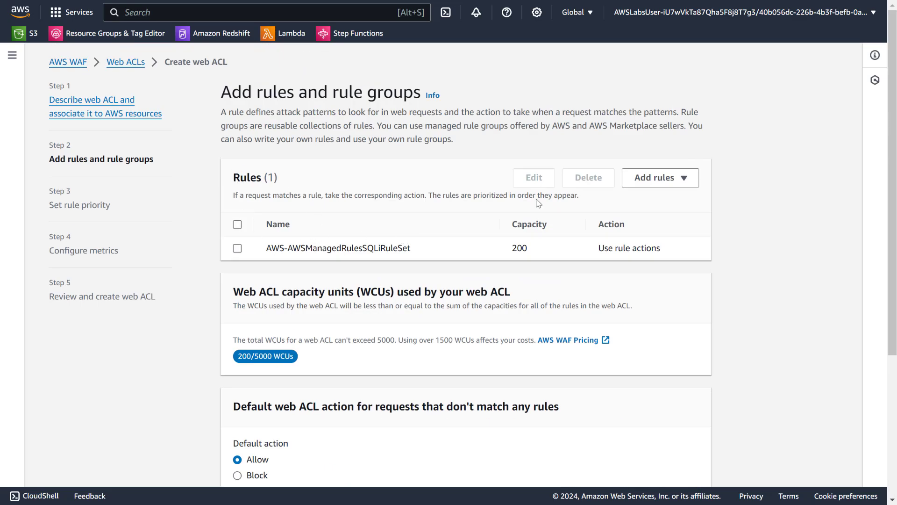
# - Keep the default action, rule priority and metrics settings, and create the IAP-waf web ACL
pyautogui.scroll(-5, 551, 234)
pyautogui.scroll(5, 564, 383)
pyautogui.scroll(-5, 363, 249)
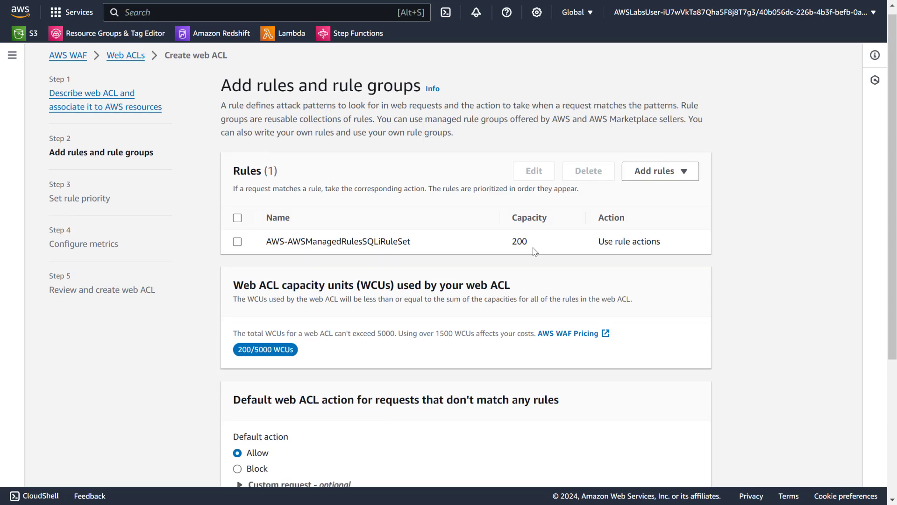
pyautogui.click(691, 465)
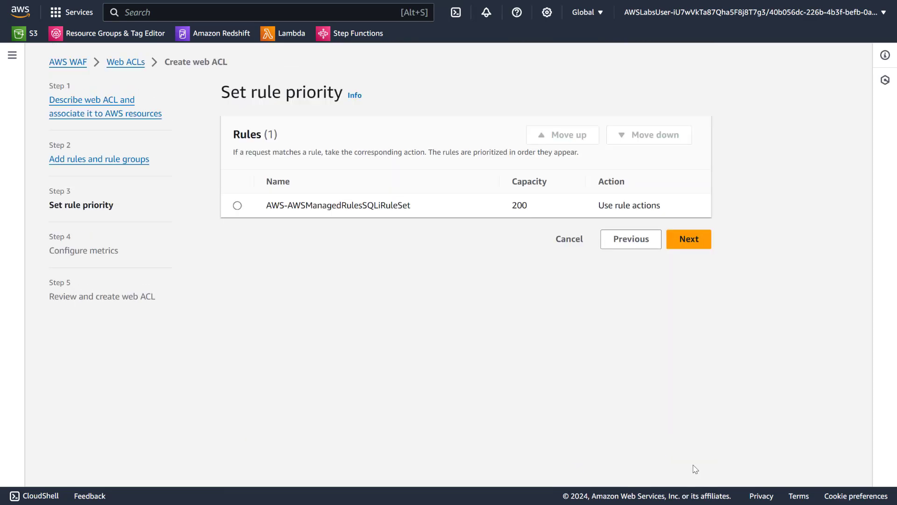
pyautogui.click(690, 239)
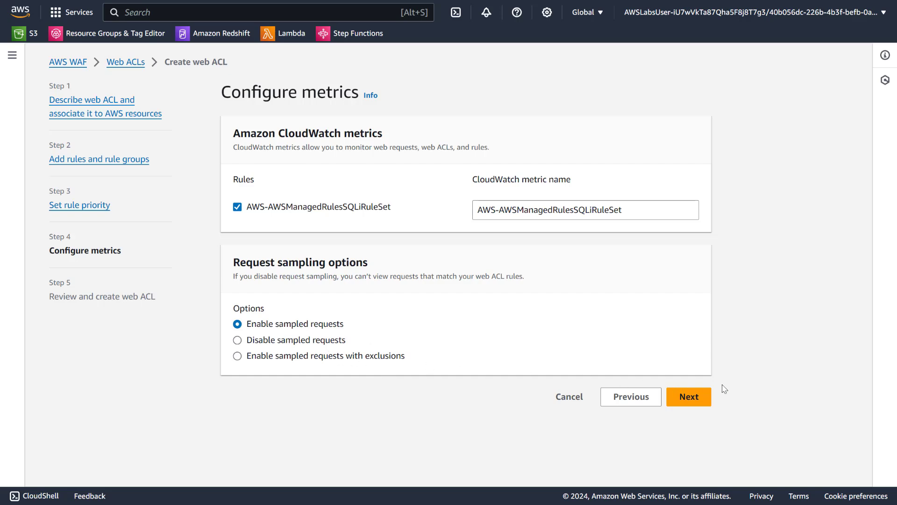
pyautogui.click(694, 398)
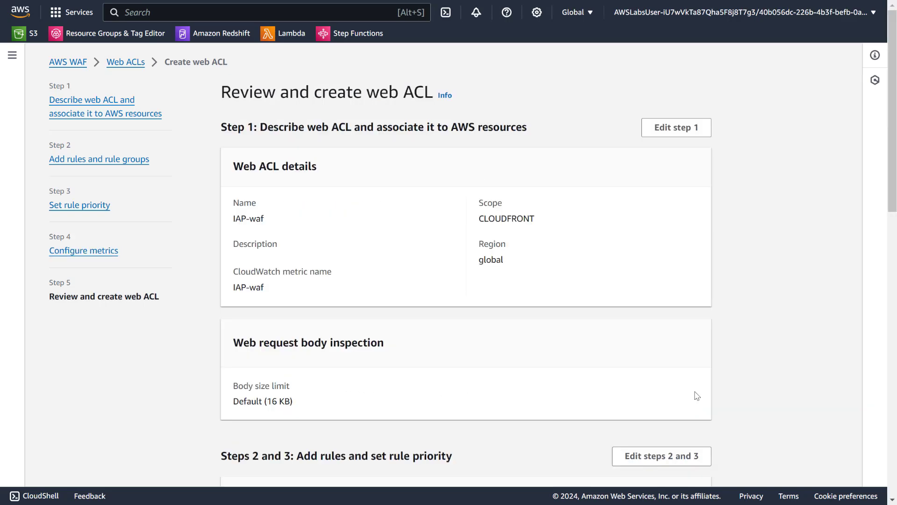
pyautogui.scroll(-15, 697, 396)
pyautogui.click(677, 466)
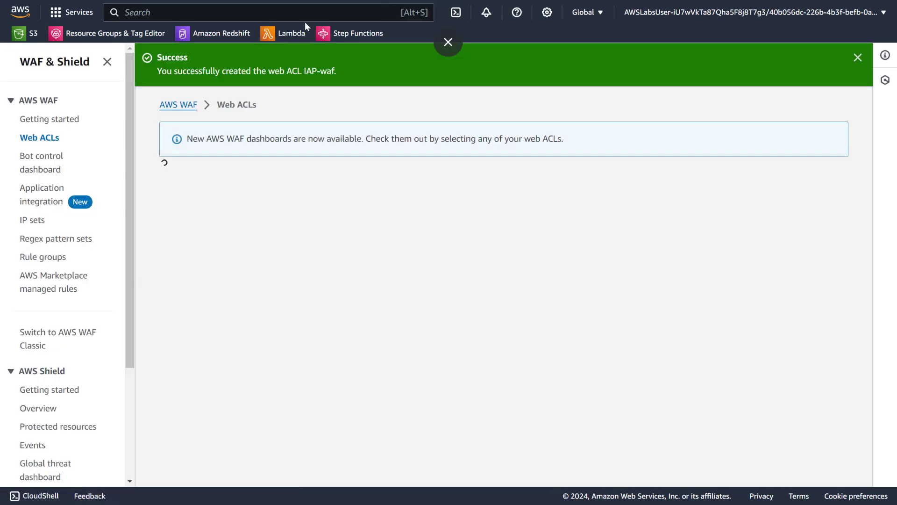
# - Search the AWS services for CLOUD9 and open the Cloud9 console in a new browser tab
pyautogui.click(310, 16)
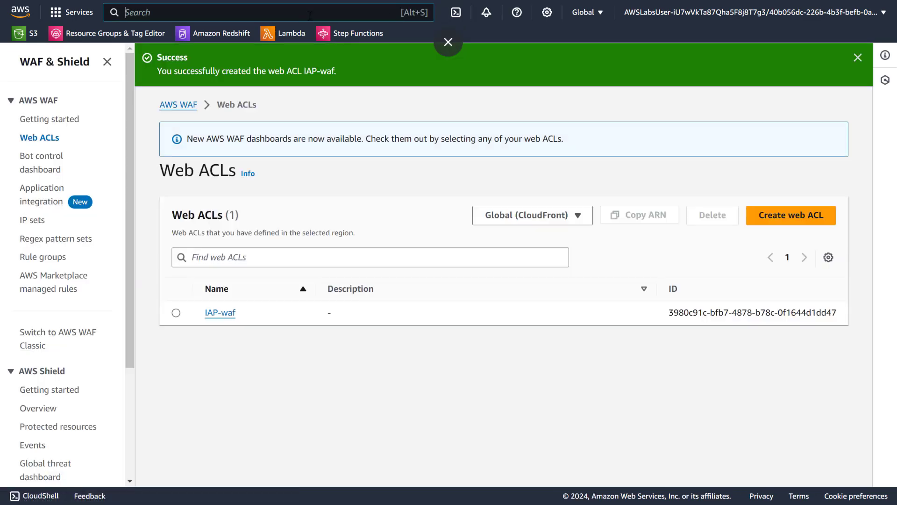
pyautogui.write('CLOUD9')
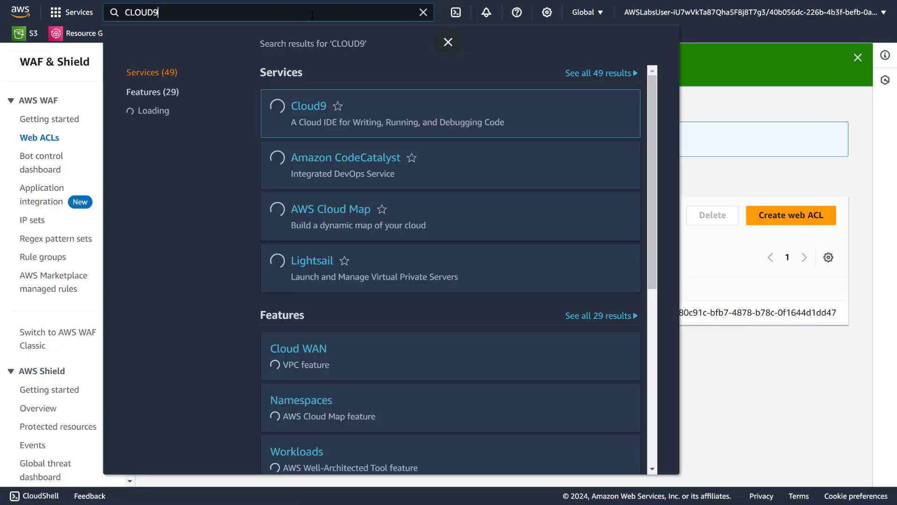
pyautogui.rightClick(316, 111)
pyautogui.click(327, 121)
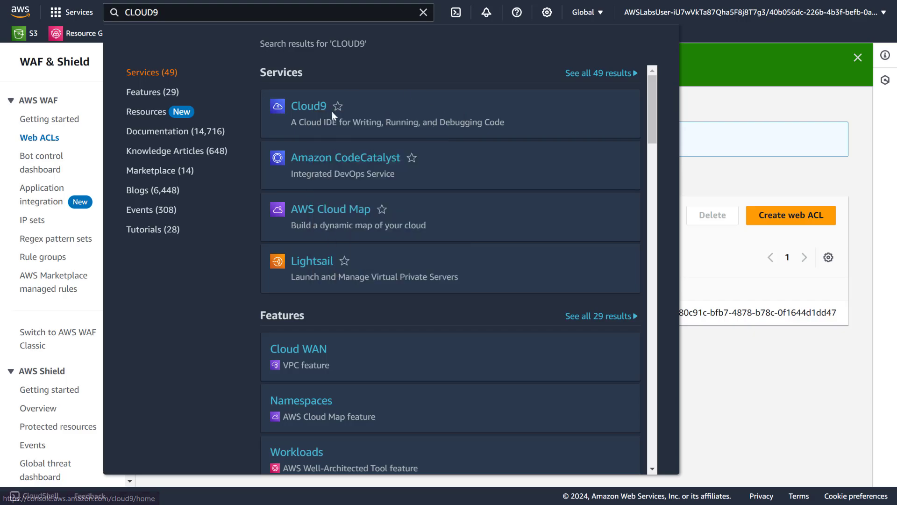
pyautogui.click(715, 146)
pyautogui.hotkey('ctrl', 'Tab')
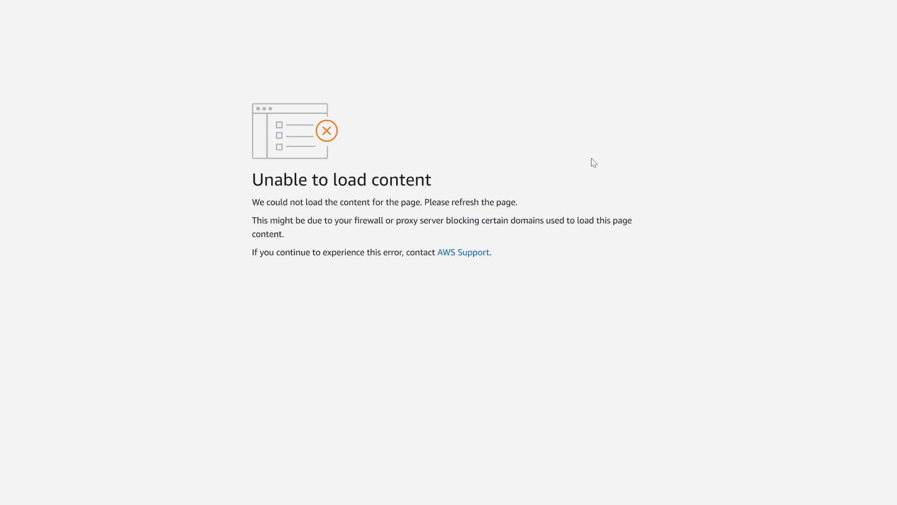
# - Leave full screen, close all browser tabs following the Cloud9 tab, and reload the Cloud9 page
pyautogui.click(450, 41)
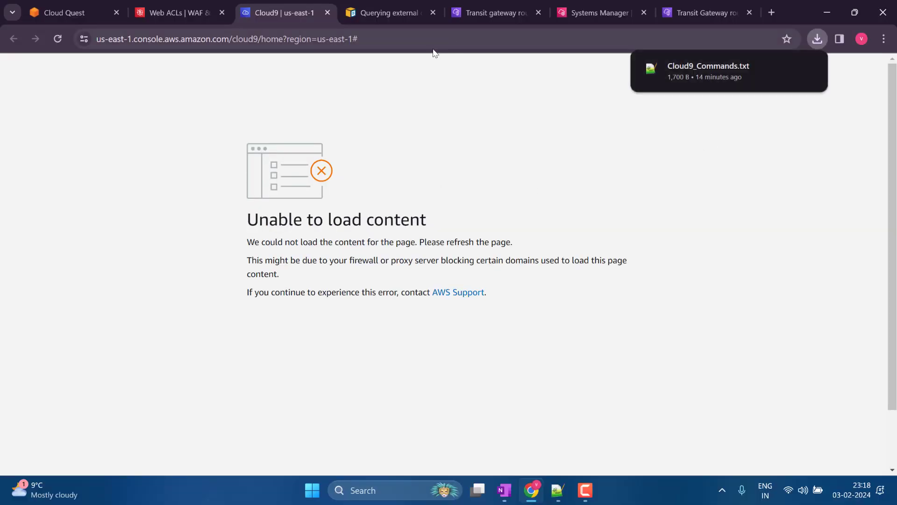
pyautogui.rightClick(299, 7)
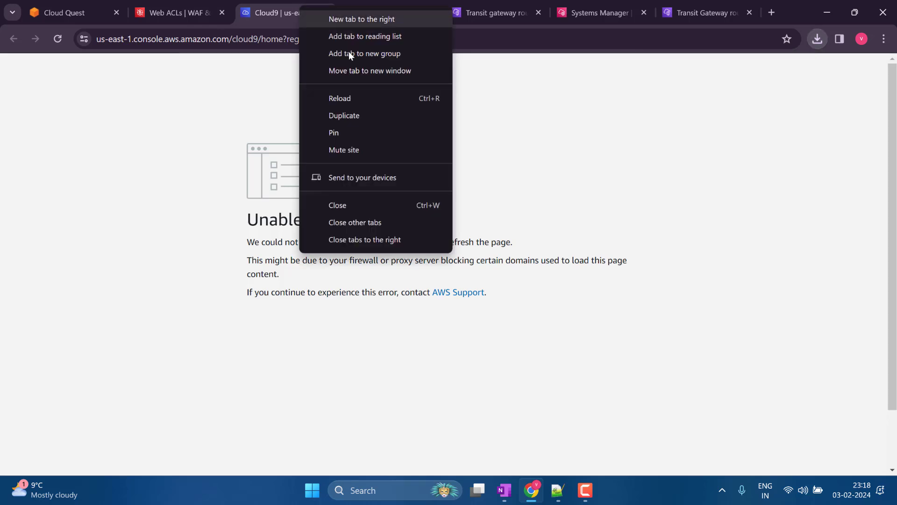
pyautogui.click(391, 238)
pyautogui.click(58, 39)
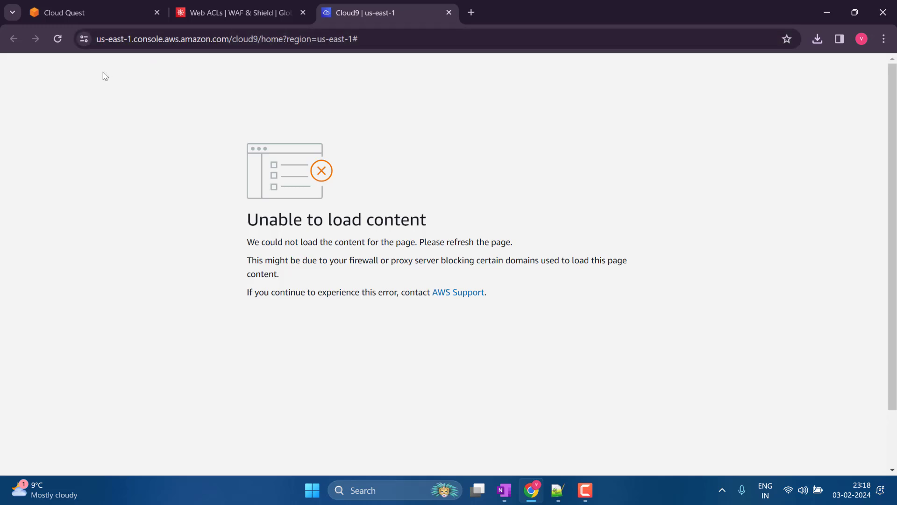
pyautogui.click(61, 37)
pyautogui.click(61, 37)
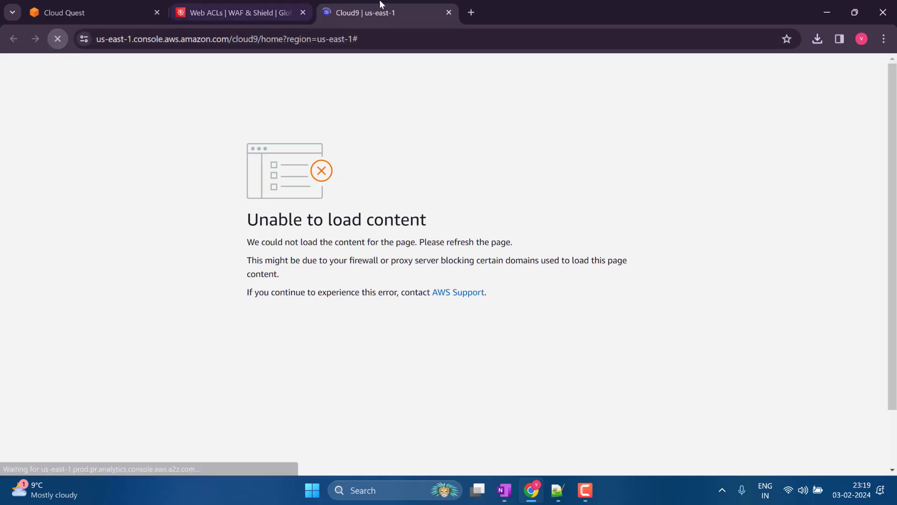
# - Return the browser to full screen and open the Cloud9 IDE of the Intelligent Application Protection environment
pyautogui.click(881, 40)
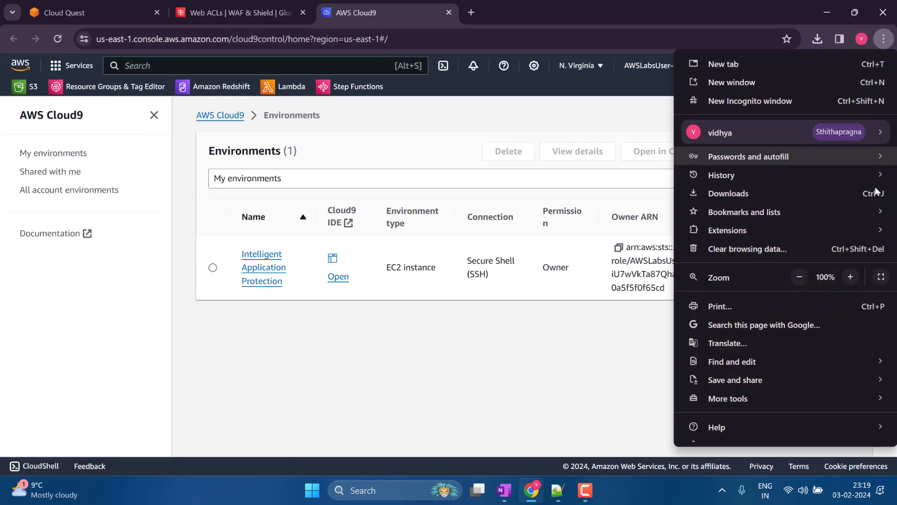
pyautogui.click(885, 278)
pyautogui.click(346, 223)
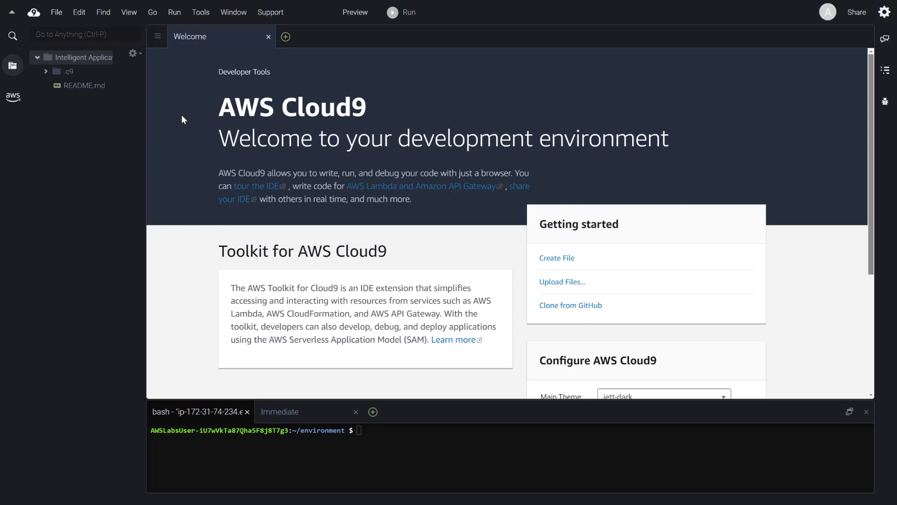
# - Open a new terminal in the Cloud9 editor area and close the Welcome page
pyautogui.click(286, 37)
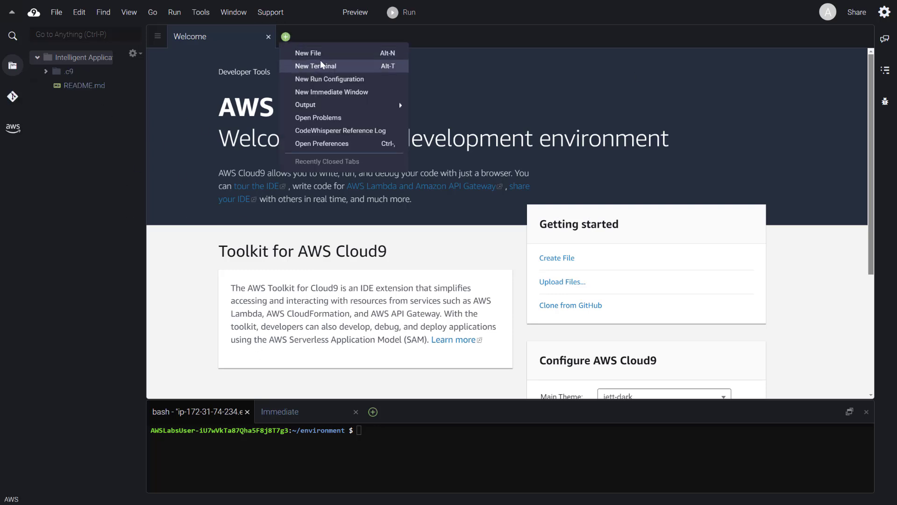
pyautogui.click(323, 64)
pyautogui.click(268, 37)
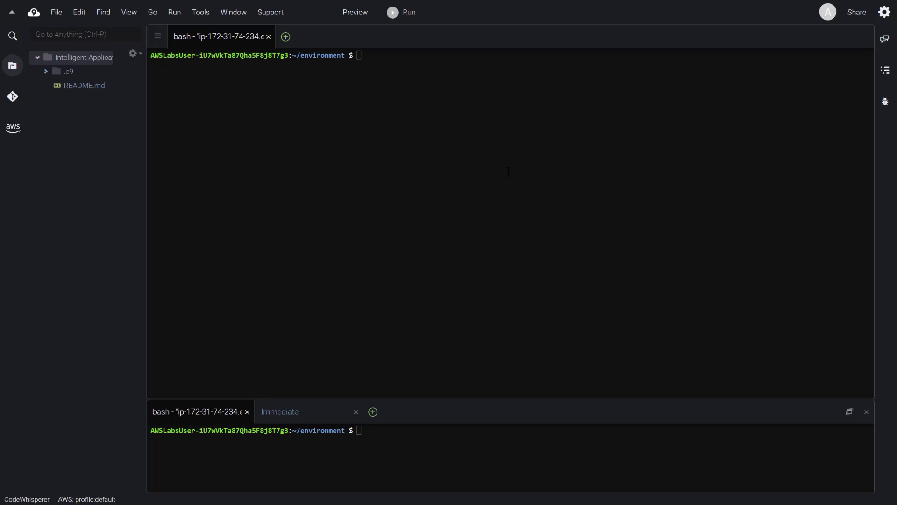
# - Set the CLOUDFRONT_URL variable to d2ph9f9uvofzsd.cloudfront.net in the new terminal
pyautogui.rightClick(454, 105)
pyautogui.click(488, 143)
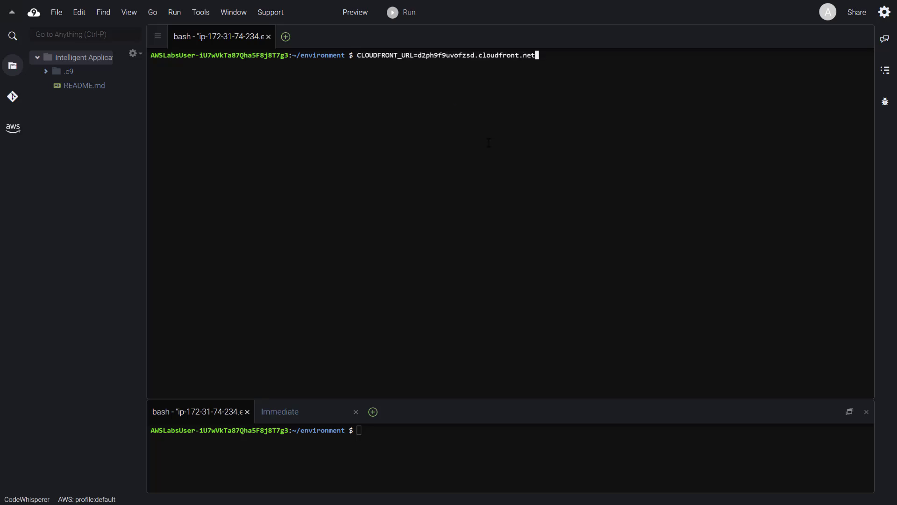
pyautogui.press('Return')
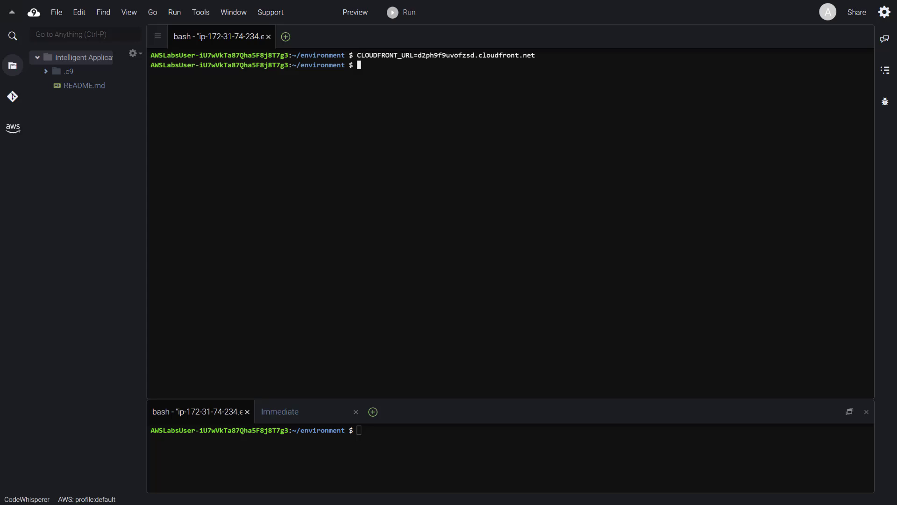
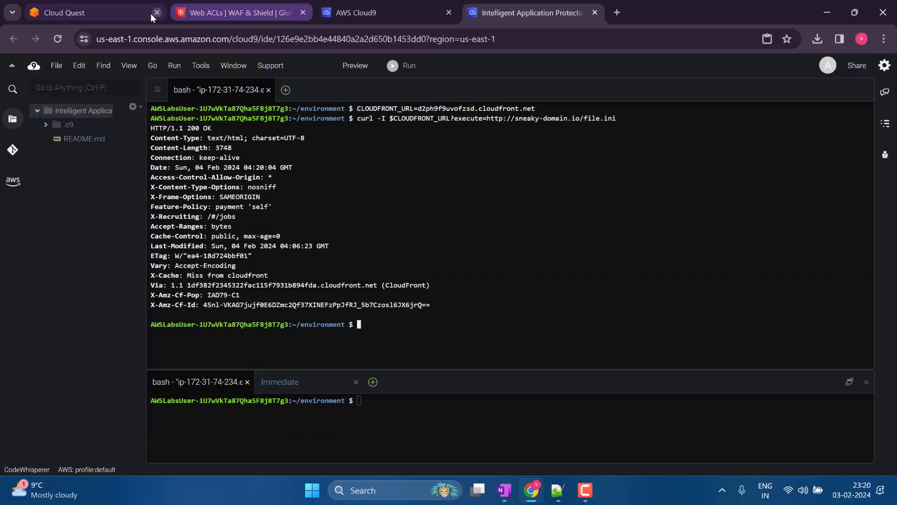
# - Return to the WAF console, open the IAP-waf web ACL and review its traffic overview and action totals
pyautogui.click(139, 16)
pyautogui.click(286, 6)
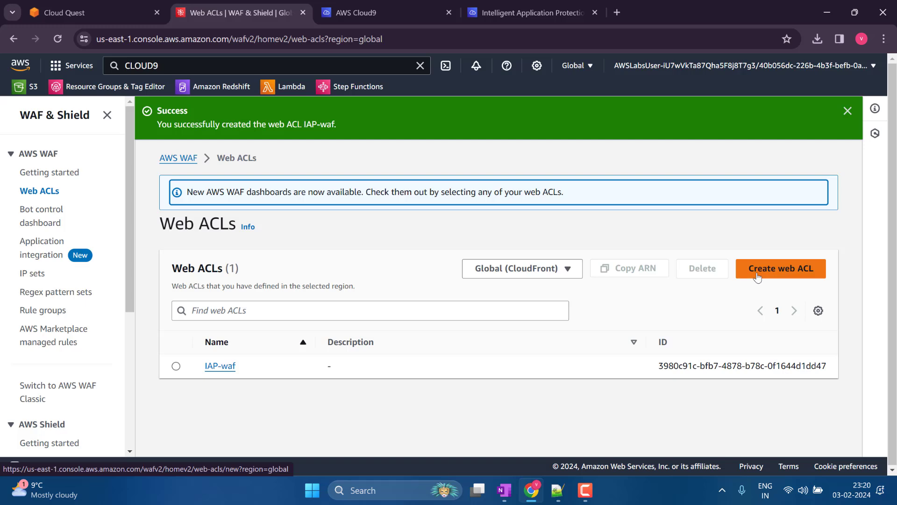
pyautogui.click(532, 12)
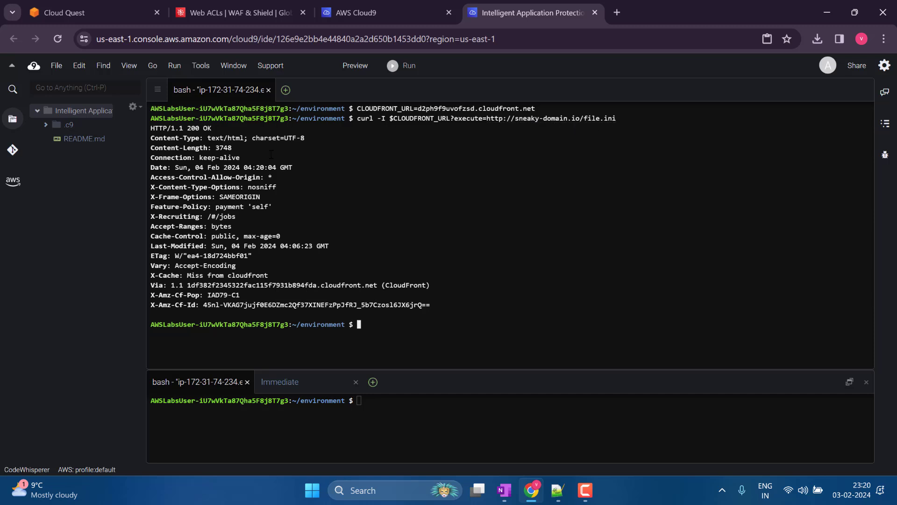
pyautogui.click(370, 4)
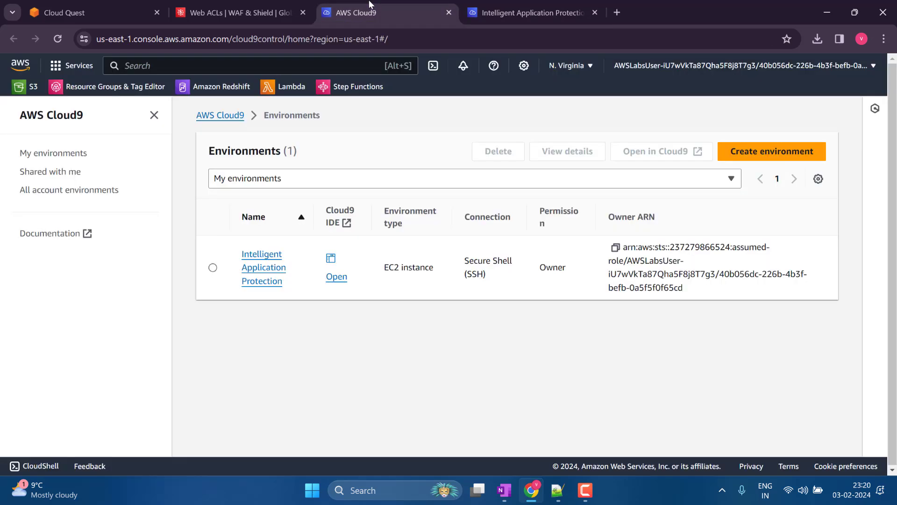
pyautogui.click(237, 5)
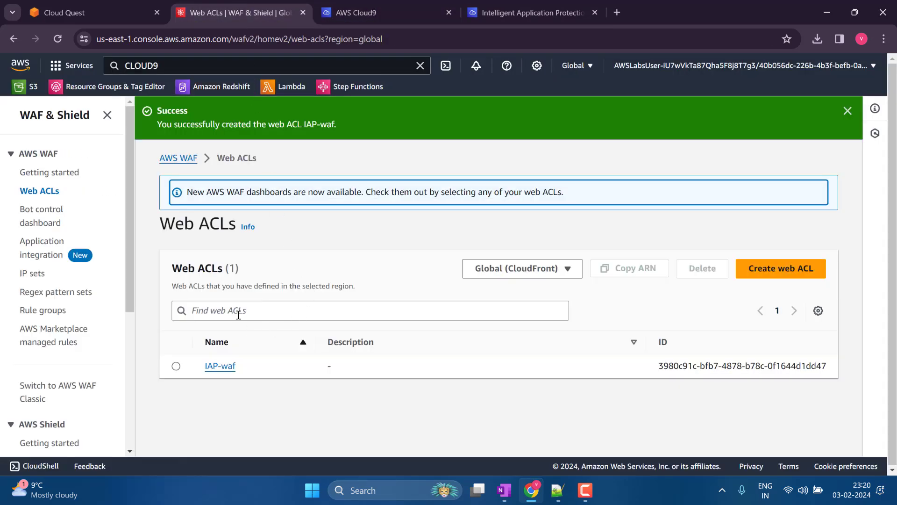
pyautogui.click(219, 369)
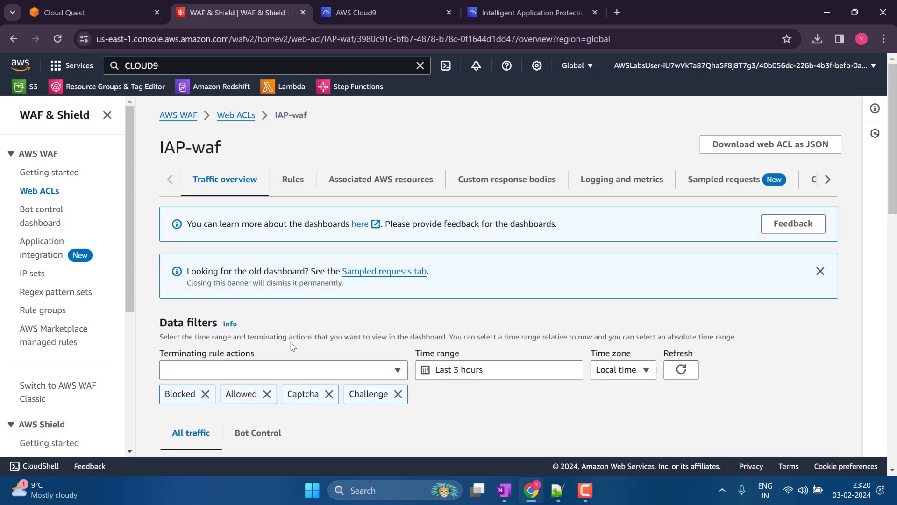
pyautogui.scroll(-5, 322, 278)
pyautogui.scroll(5, 326, 266)
pyautogui.scroll(-7, 312, 243)
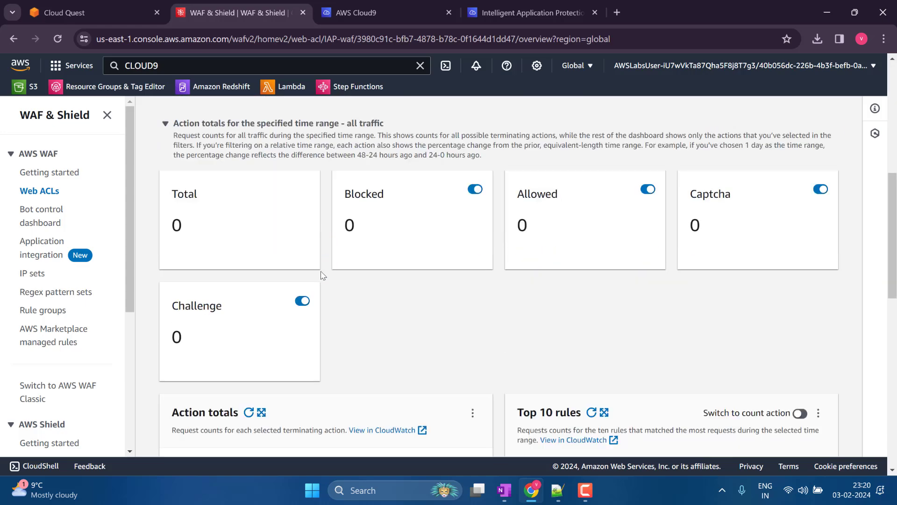
pyautogui.scroll(-6, 322, 274)
pyautogui.scroll(4, 321, 274)
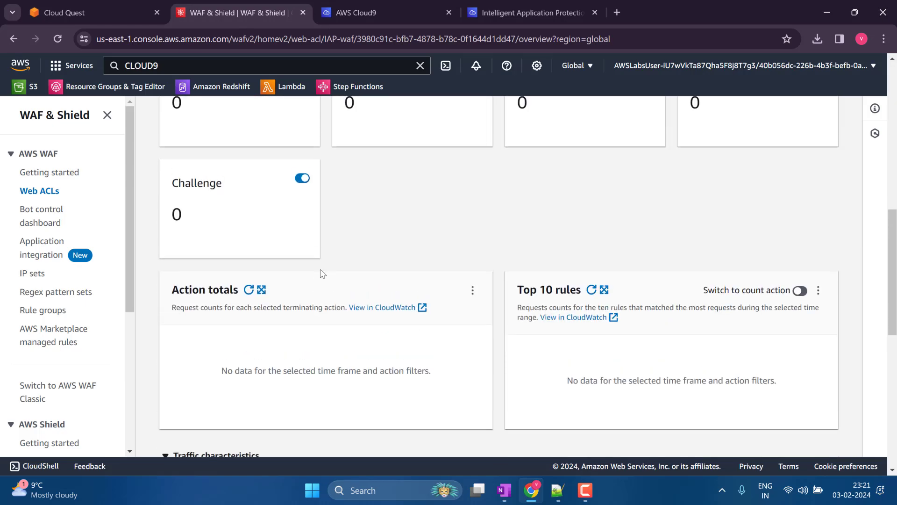
pyautogui.scroll(10, 321, 269)
# - Review the rules, capacity units, CAPTCHA and Challenge configuration of the IAP-waf web ACL
pyautogui.click(296, 178)
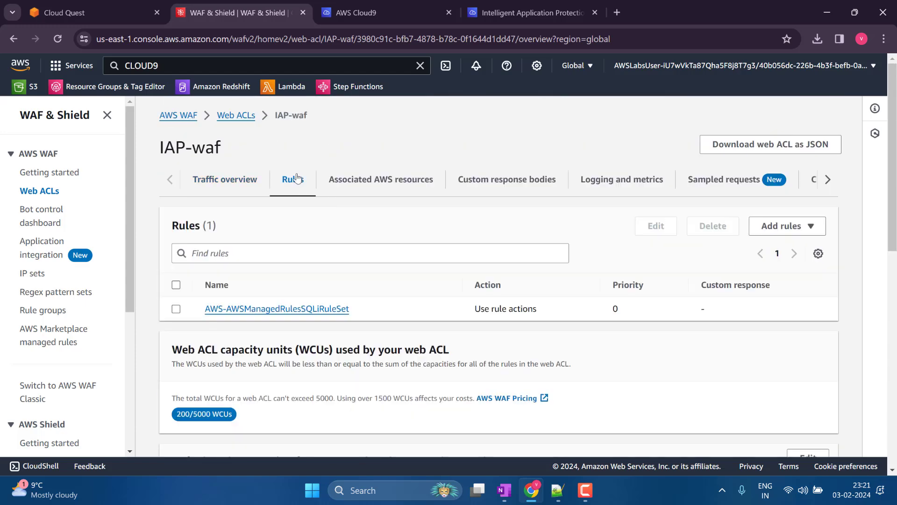
pyautogui.scroll(-1, 419, 281)
pyautogui.scroll(-2, 419, 281)
pyautogui.scroll(-7, 419, 281)
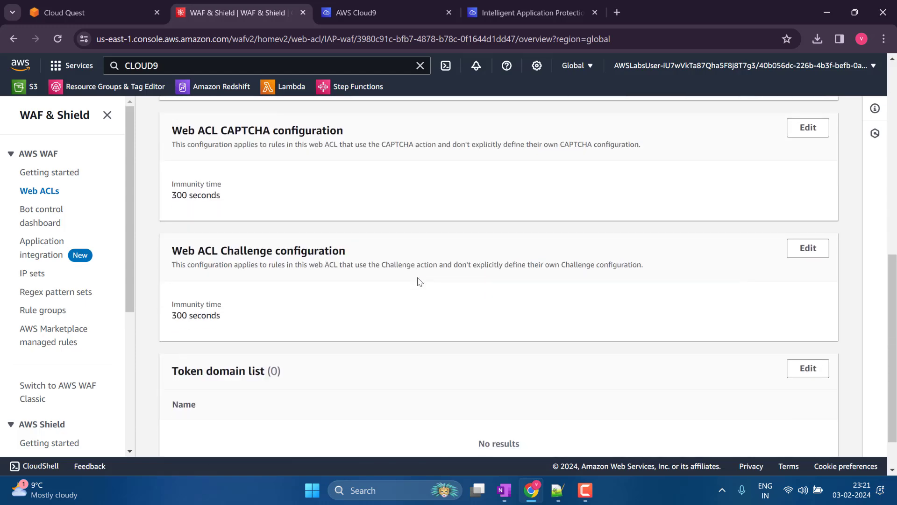
pyautogui.scroll(8, 419, 281)
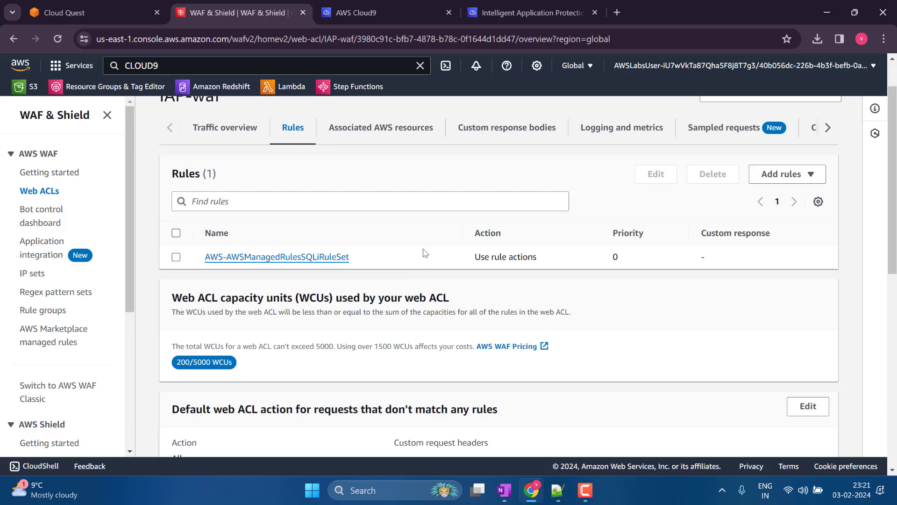
# - Go back to the Web ACLs list, check the US East (N. Virginia) region and return to Global (CloudFront)
pyautogui.click(47, 191)
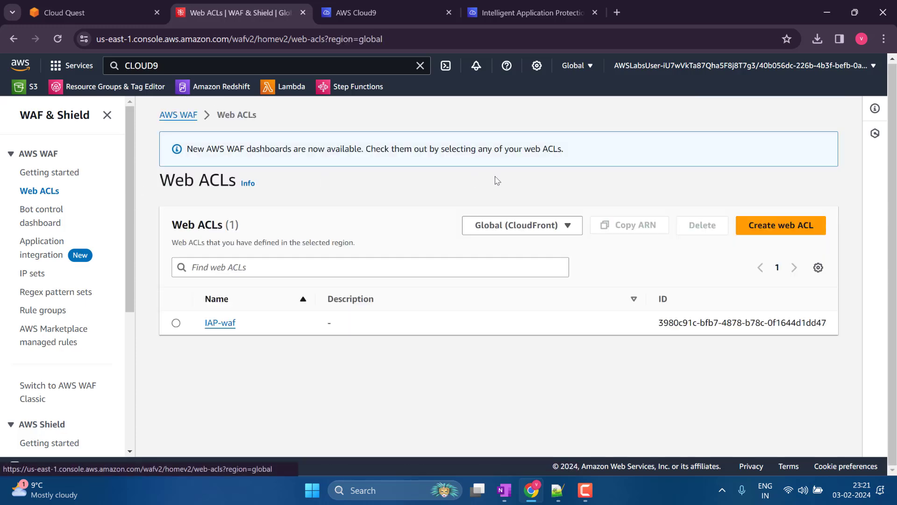
pyautogui.click(496, 225)
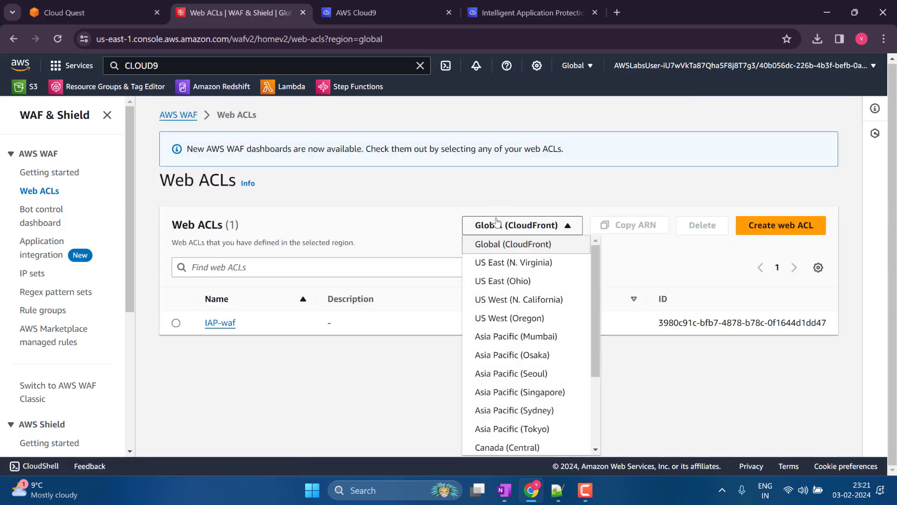
pyautogui.click(527, 272)
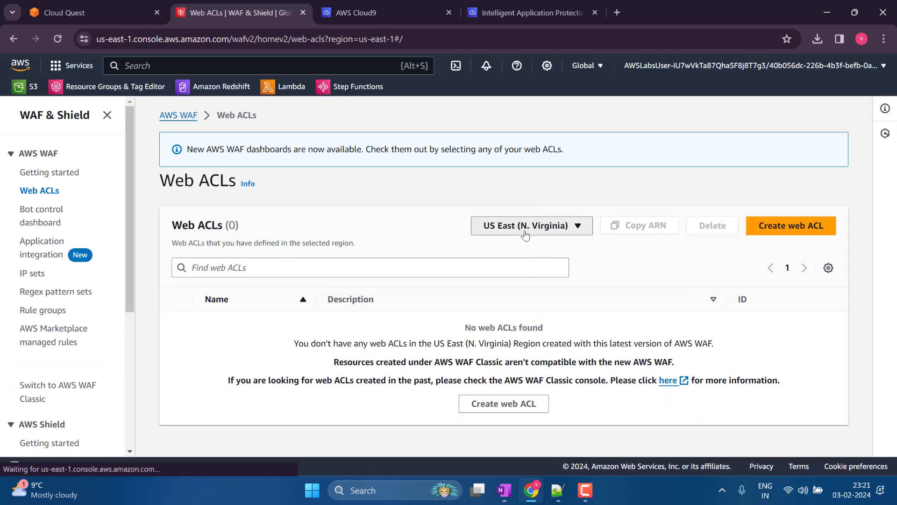
pyautogui.click(527, 226)
pyautogui.click(528, 245)
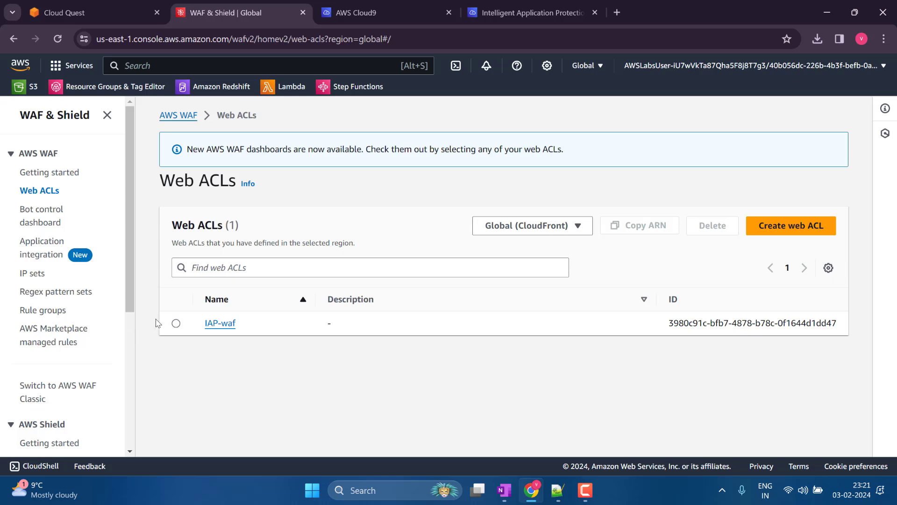
# - Reopen the IAP-waf web ACL and examine the action and time of its sampled requests
pyautogui.click(176, 324)
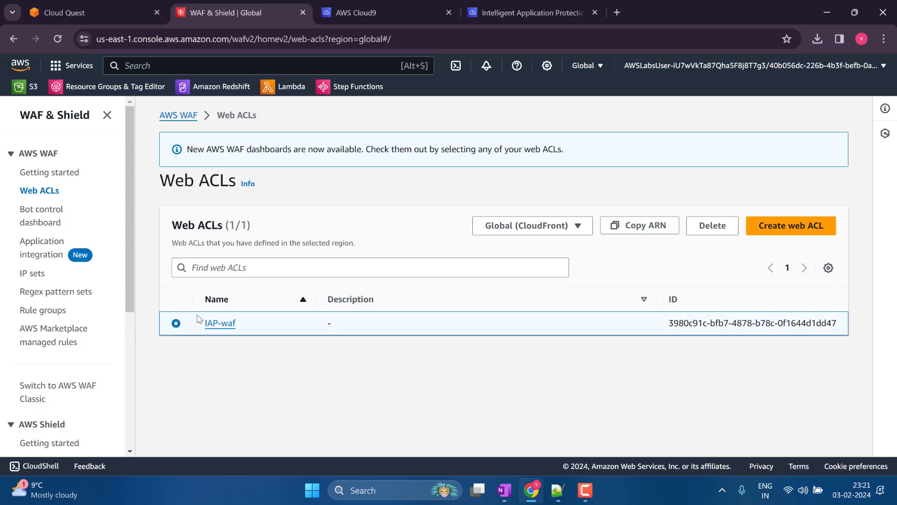
pyautogui.click(232, 324)
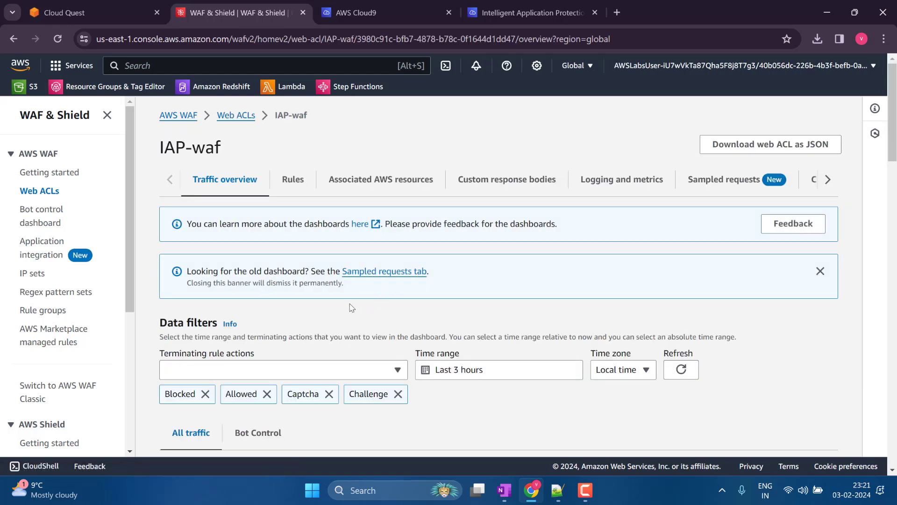
pyautogui.click(702, 182)
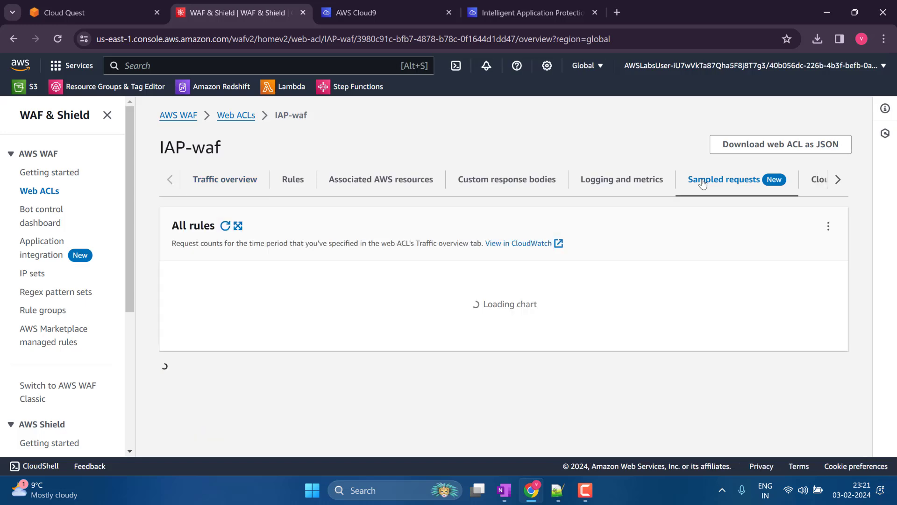
pyautogui.scroll(-5, 618, 280)
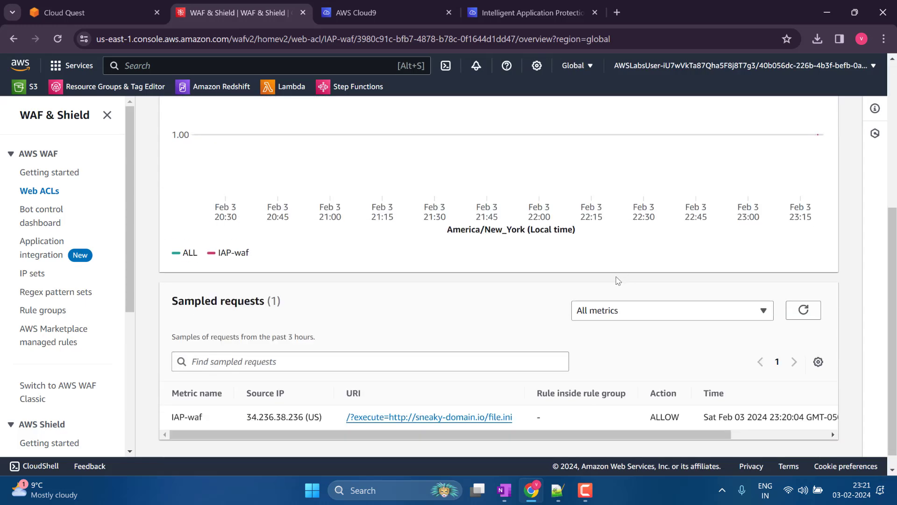
pyautogui.scroll(-1, 614, 280)
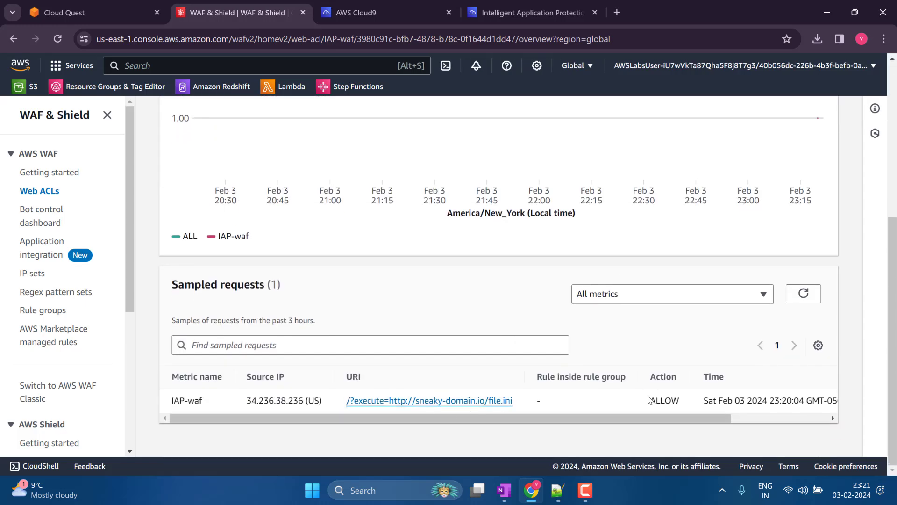
pyautogui.moveTo(507, 418); pyautogui.dragTo(696, 414)
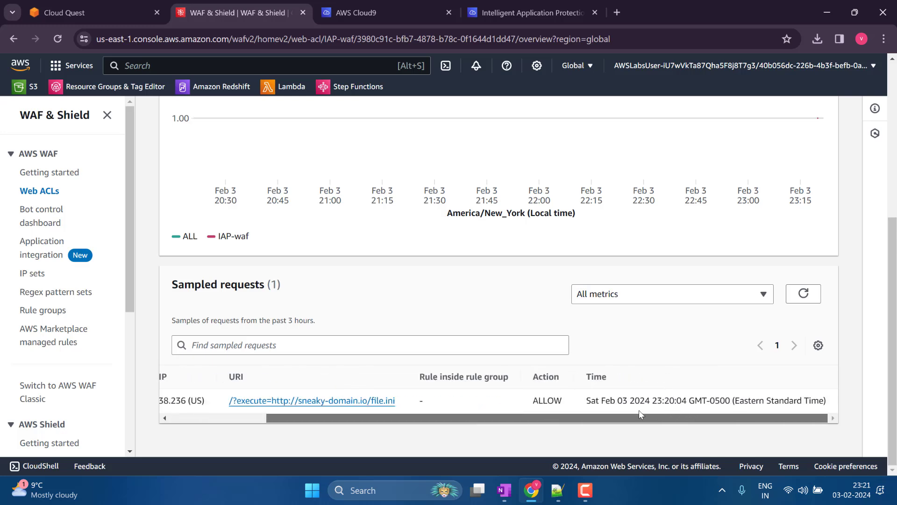
pyautogui.moveTo(596, 417); pyautogui.dragTo(415, 421)
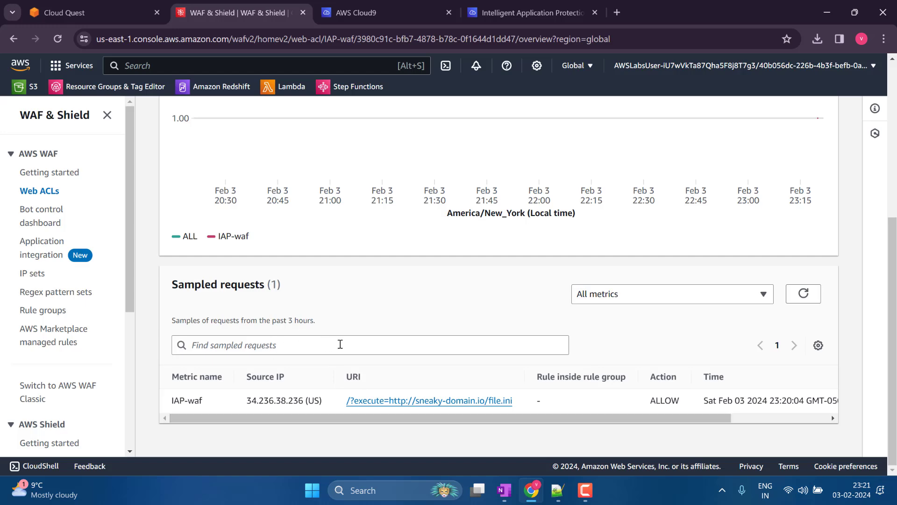
pyautogui.scroll(5, 341, 344)
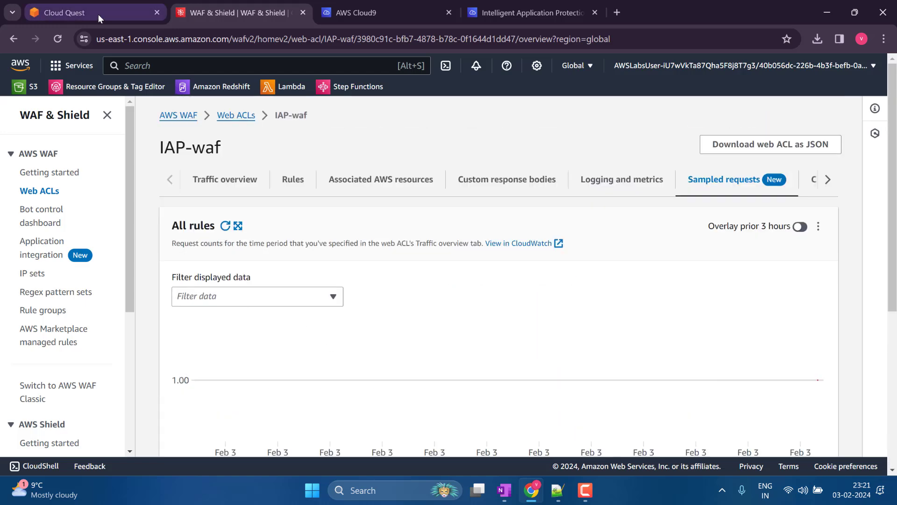
# - Switch to the Cloud Quest practice lab and go back through its instructions to Step 14 on adding managed rule groups
pyautogui.click(98, 14)
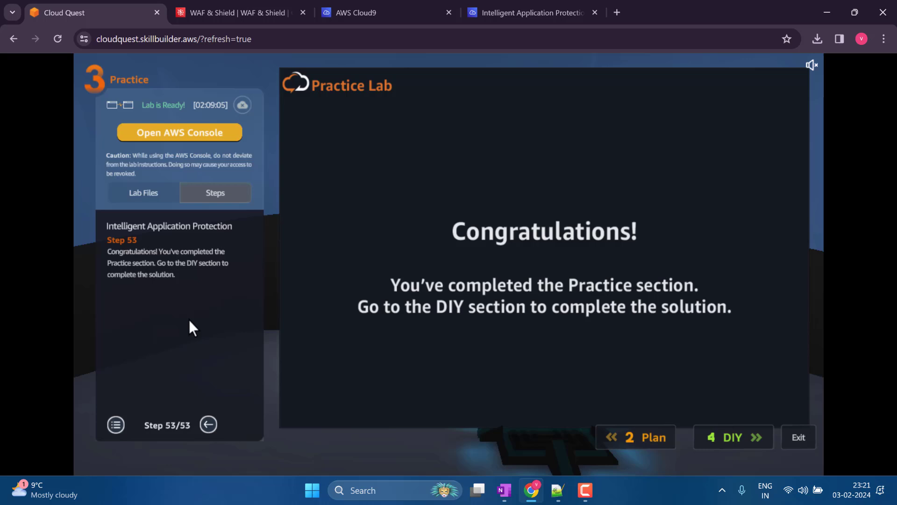
pyautogui.doubleClick(208, 424)
pyautogui.doubleClick(208, 424)
pyautogui.doubleClick(208, 423)
pyautogui.doubleClick(209, 424)
pyautogui.doubleClick(209, 424)
pyautogui.click(208, 423)
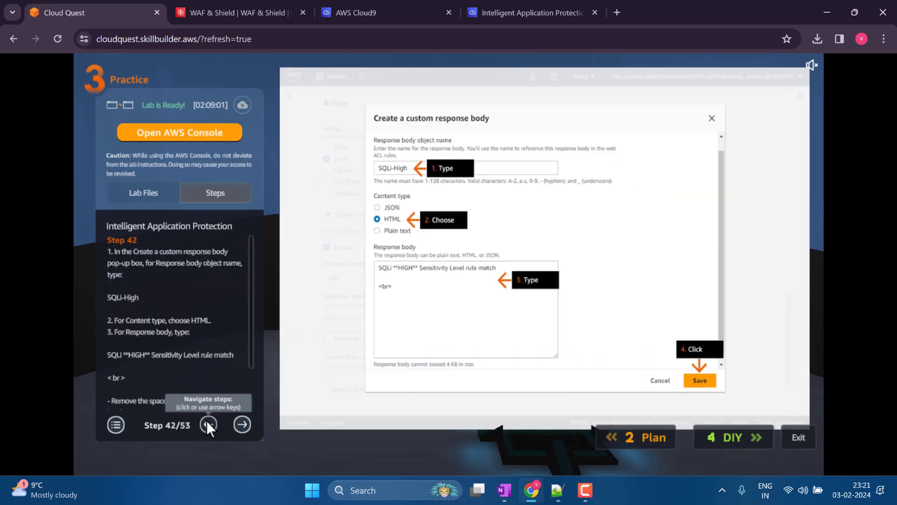
pyautogui.tripleClick(209, 424)
pyautogui.tripleClick(208, 424)
pyautogui.tripleClick(208, 423)
pyautogui.tripleClick(209, 424)
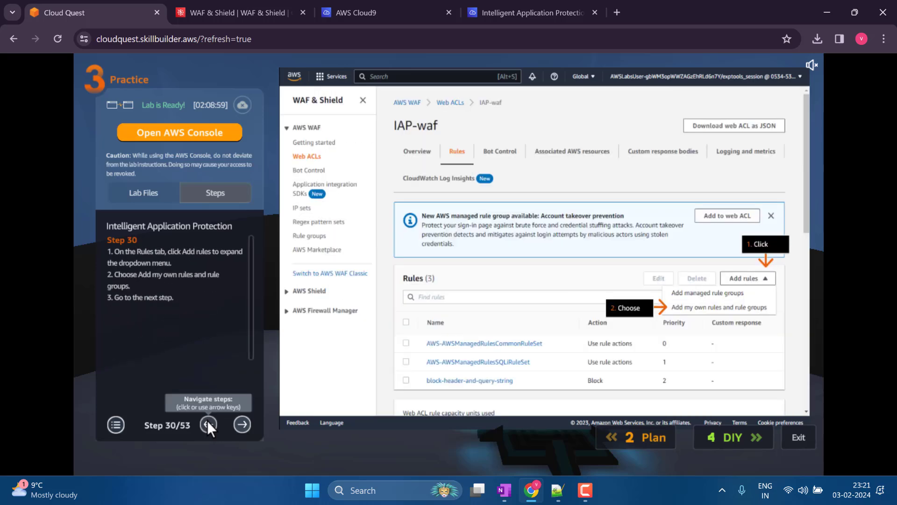
pyautogui.click(208, 423)
pyautogui.doubleClick(209, 424)
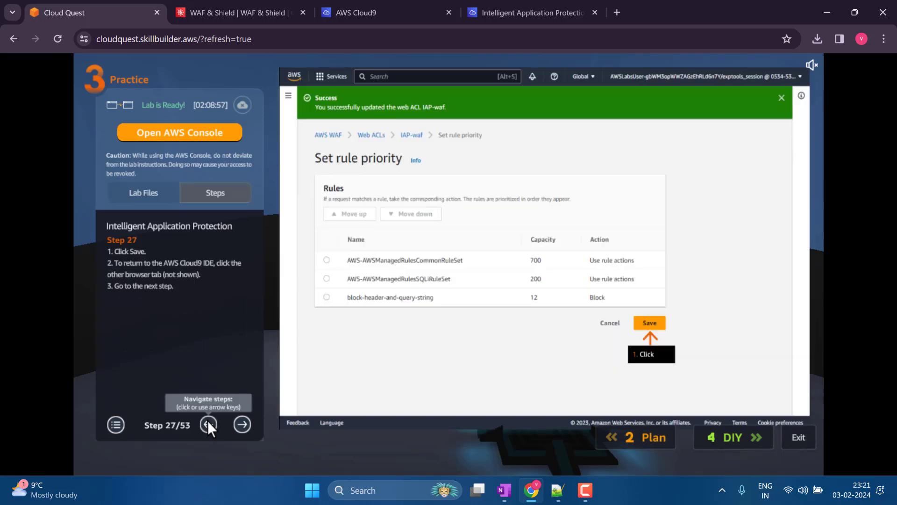
pyautogui.click(209, 424)
pyautogui.doubleClick(208, 424)
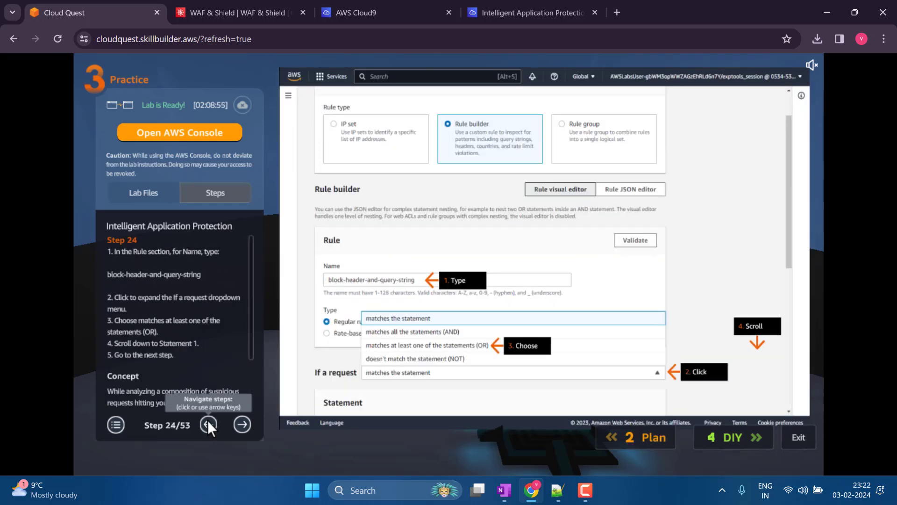
pyautogui.click(209, 423)
pyautogui.click(208, 423)
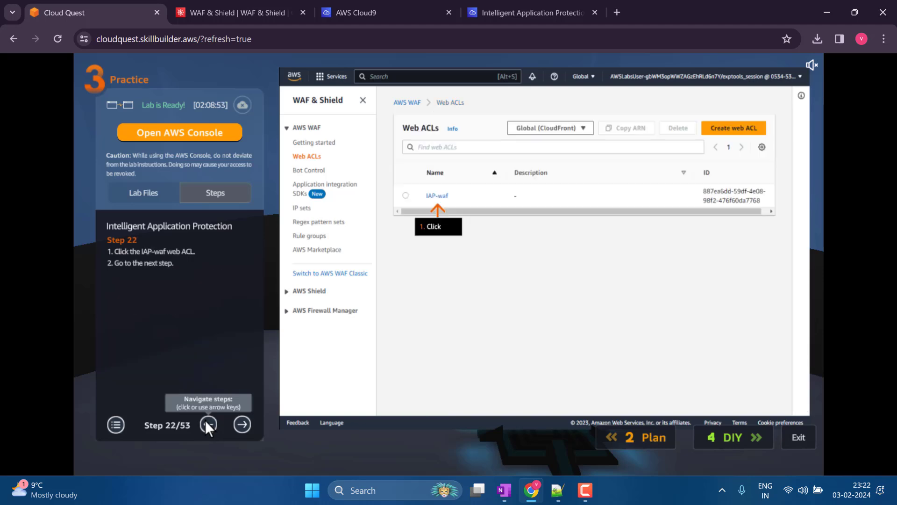
pyautogui.click(209, 423)
pyautogui.click(206, 421)
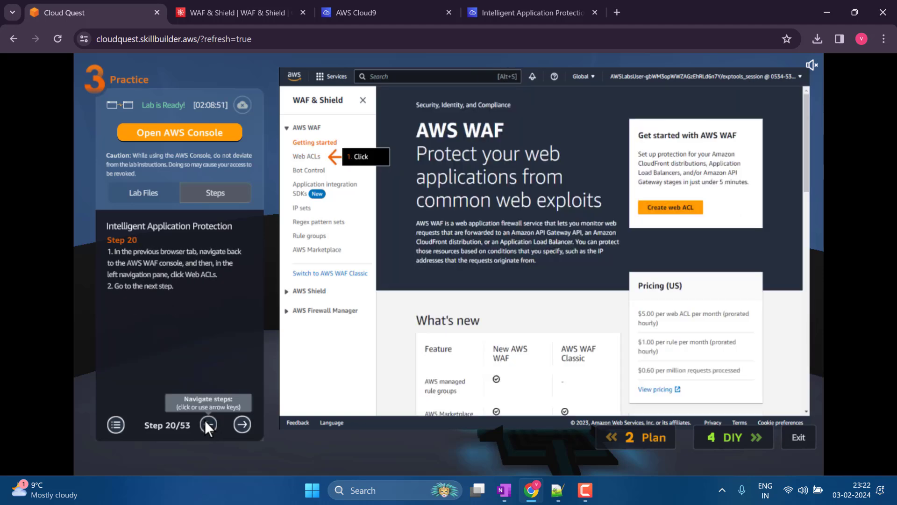
pyautogui.click(205, 422)
pyautogui.click(205, 421)
pyautogui.click(205, 422)
pyautogui.click(206, 422)
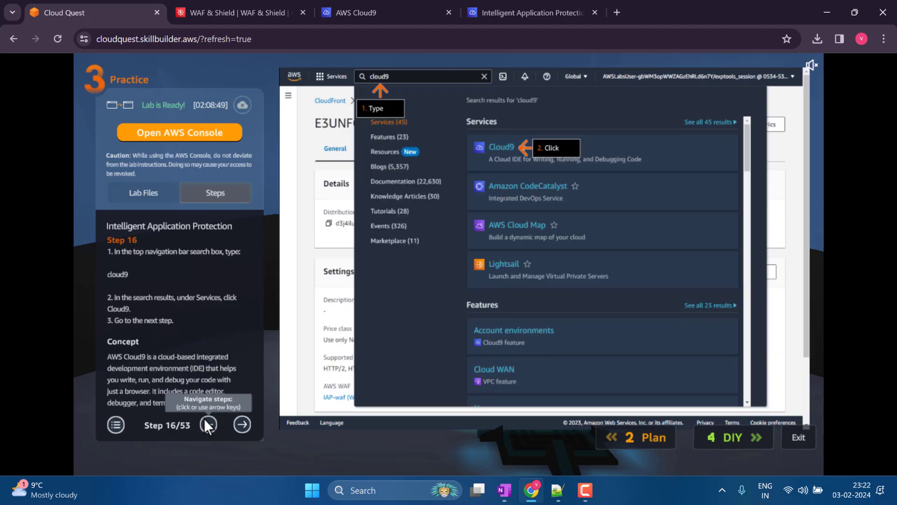
pyautogui.click(206, 420)
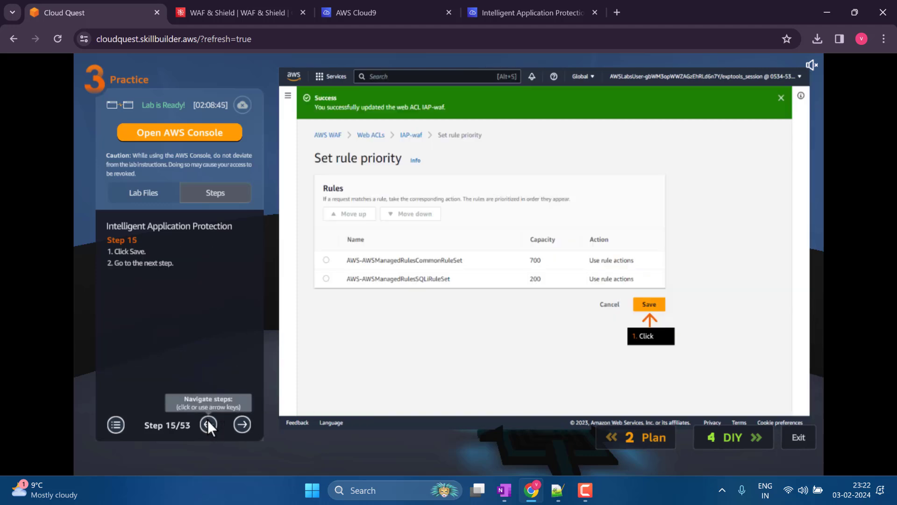
pyautogui.click(208, 420)
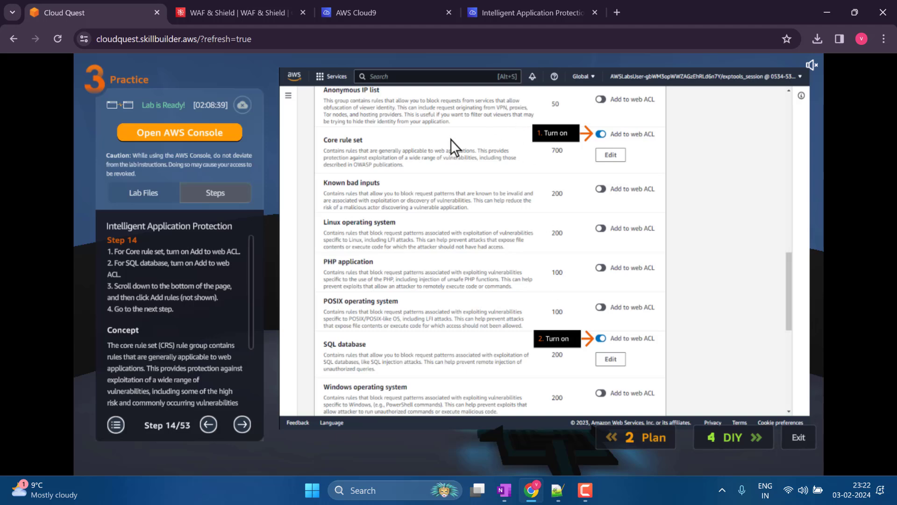
# - Return to the IAP-waf rules in the WAF console and start adding managed rule groups
pyautogui.click(262, 2)
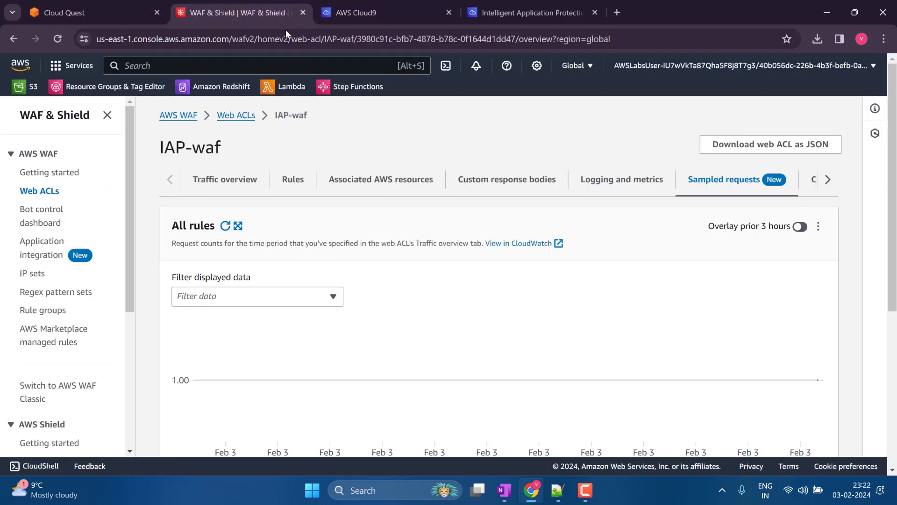
pyautogui.click(262, 183)
pyautogui.click(285, 182)
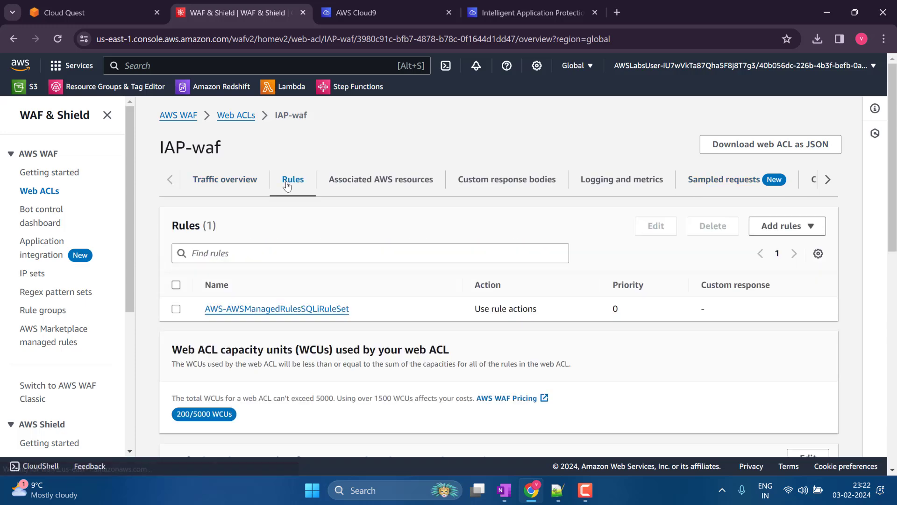
pyautogui.click(785, 226)
pyautogui.click(780, 251)
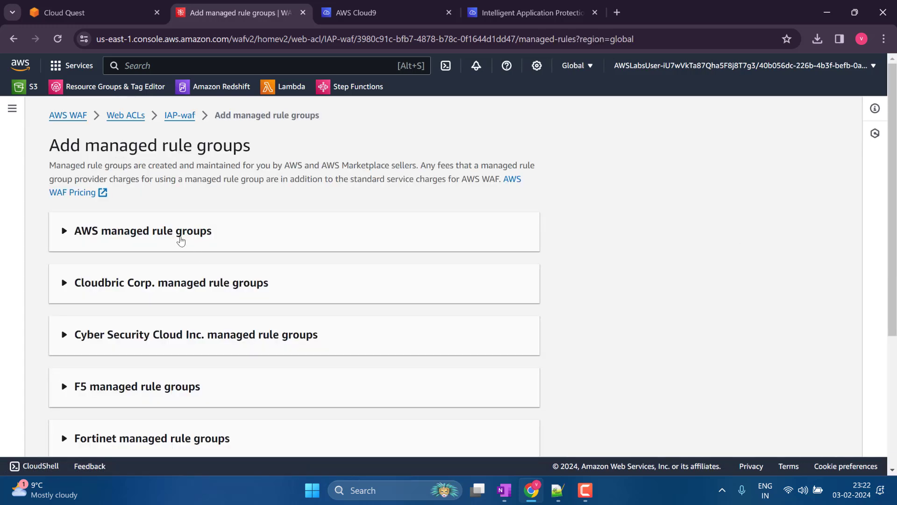
# - Enable the Core rule set from the free AWS managed rule groups for the web ACL
pyautogui.click(181, 236)
pyautogui.scroll(-5, 226, 270)
pyautogui.scroll(4, 227, 270)
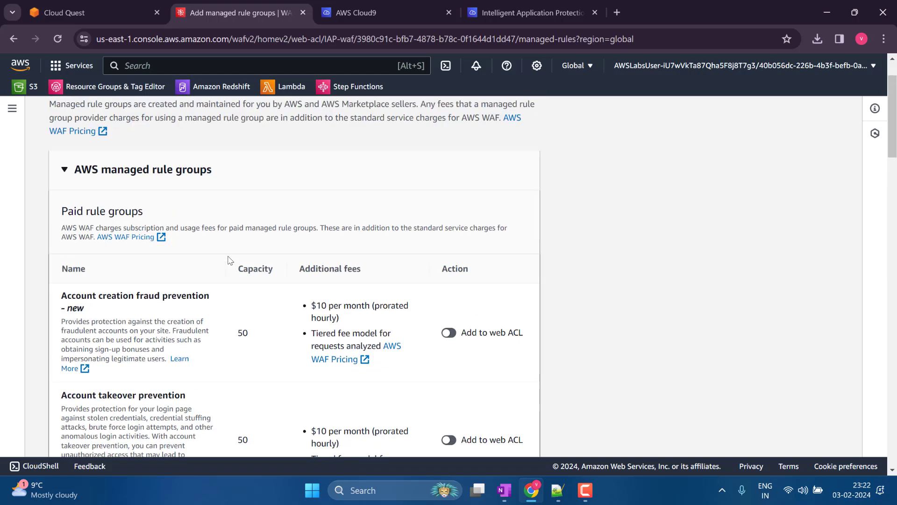
pyautogui.scroll(-8, 229, 260)
pyautogui.scroll(-8, 230, 260)
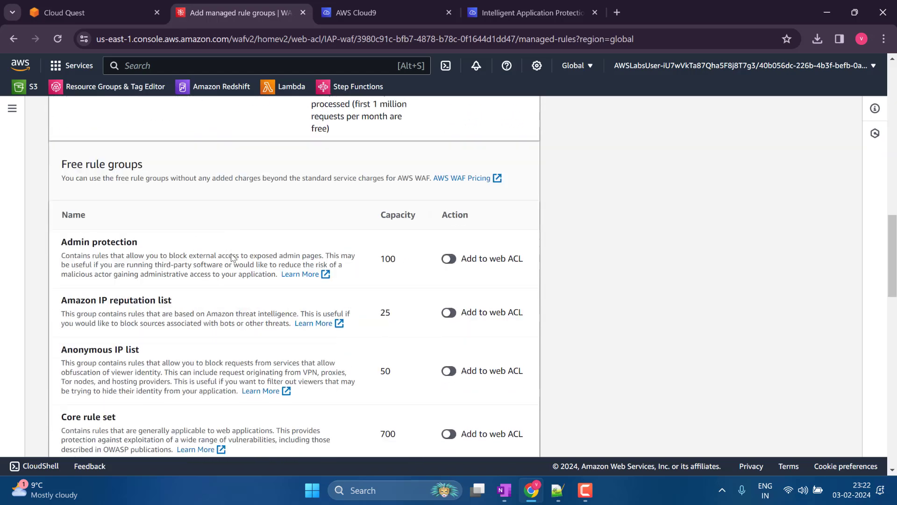
pyautogui.scroll(-3, 233, 257)
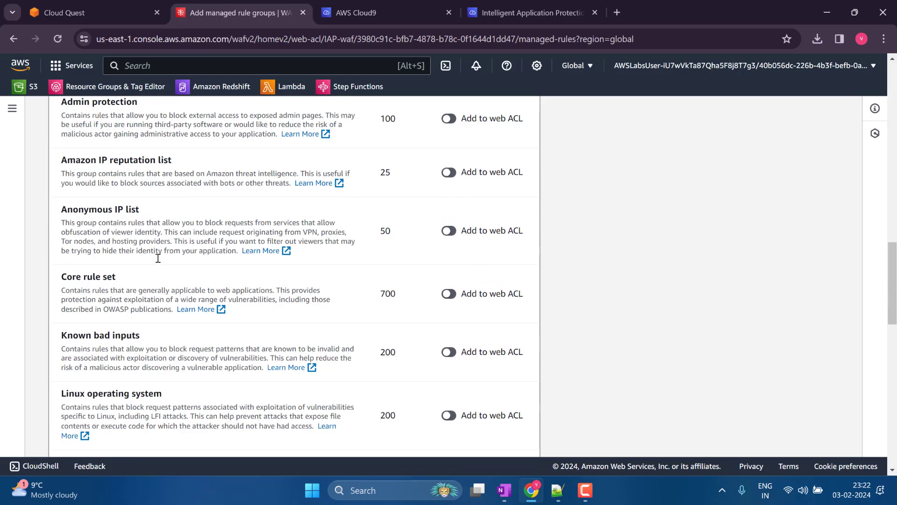
pyautogui.click(448, 295)
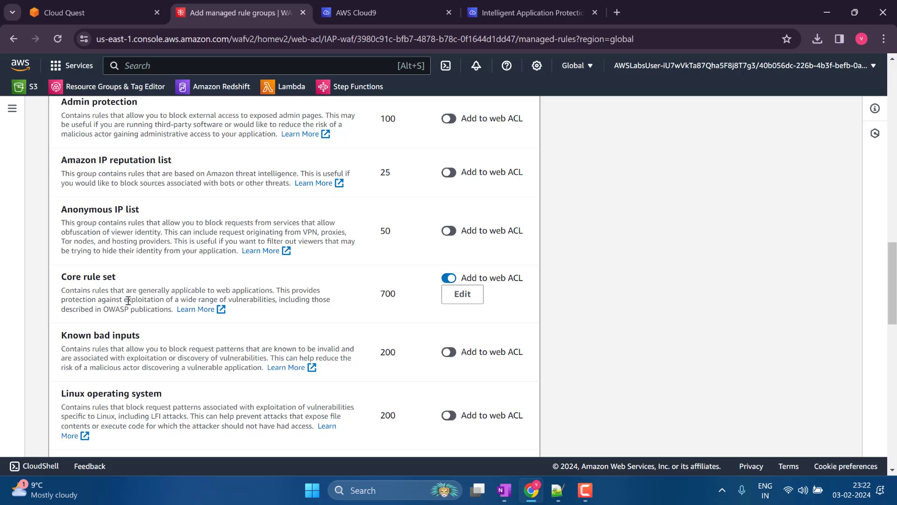
# - Add the selected managed rule group and save the updated rules to the IAP-waf web ACL
pyautogui.scroll(-15, 136, 297)
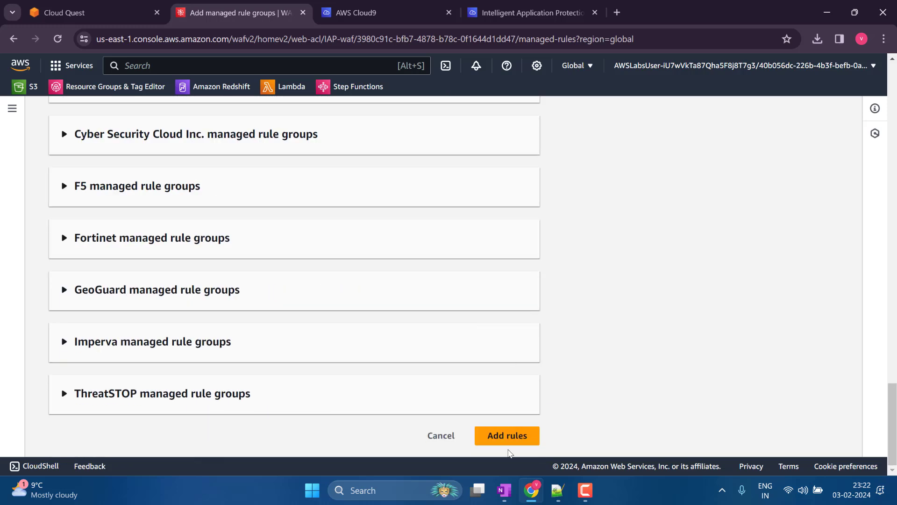
pyautogui.click(498, 441)
pyautogui.click(517, 358)
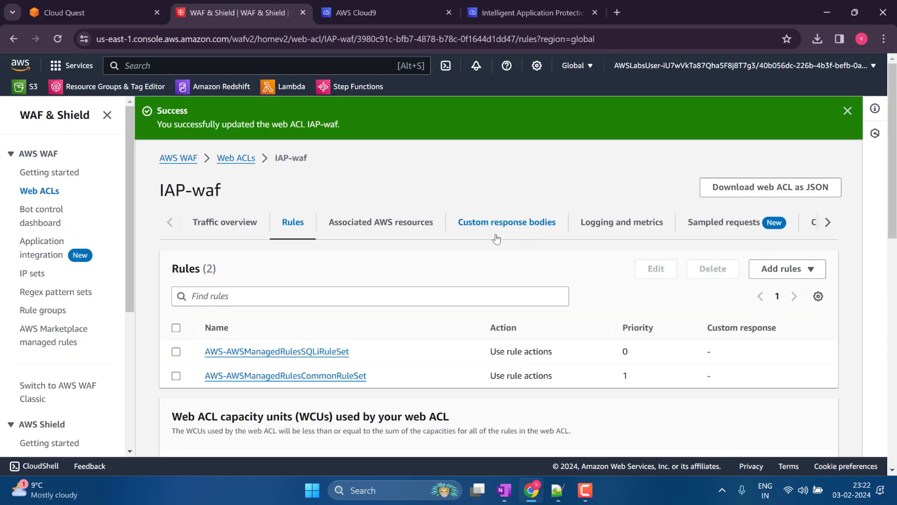
# - Switch to the Intelligent Application Protection environment's terminal in Cloud9
pyautogui.click(496, 7)
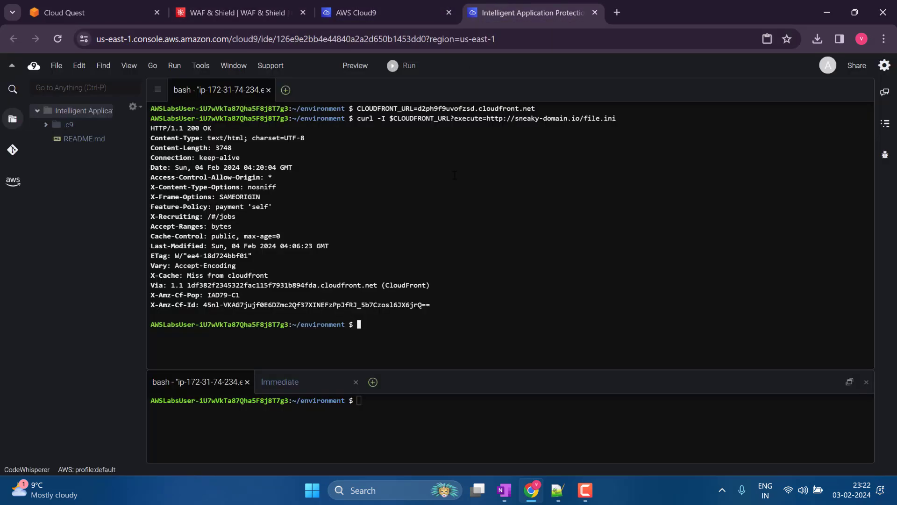
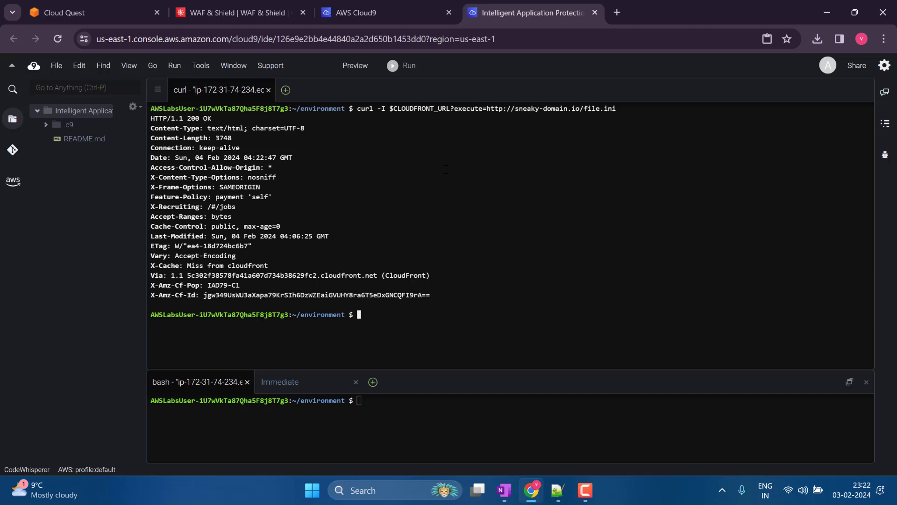
pyautogui.hotkey('ctrl', 'l')
pyautogui.press('Up')
pyautogui.press('Return')
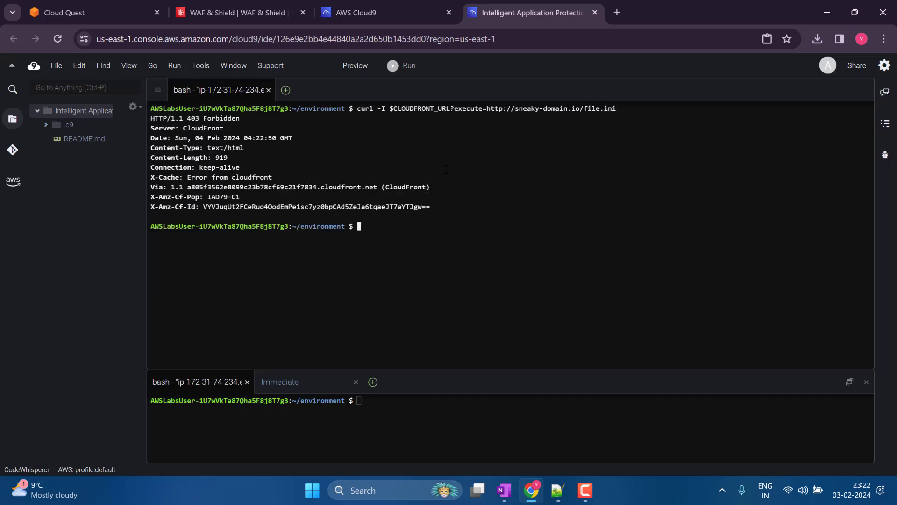
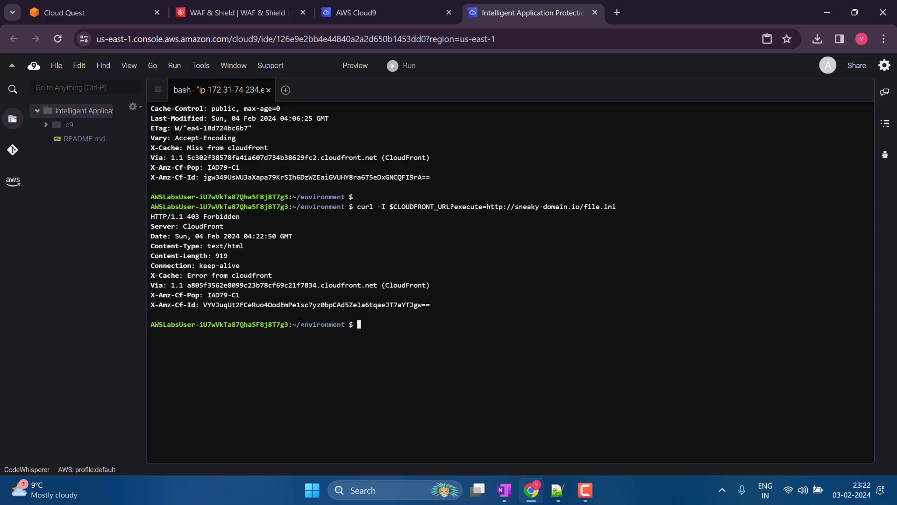
# - Select the complete response header output of the latest curl request in the terminal and switch to the open text editor
pyautogui.moveTo(449, 307); pyautogui.dragTo(135, 217)
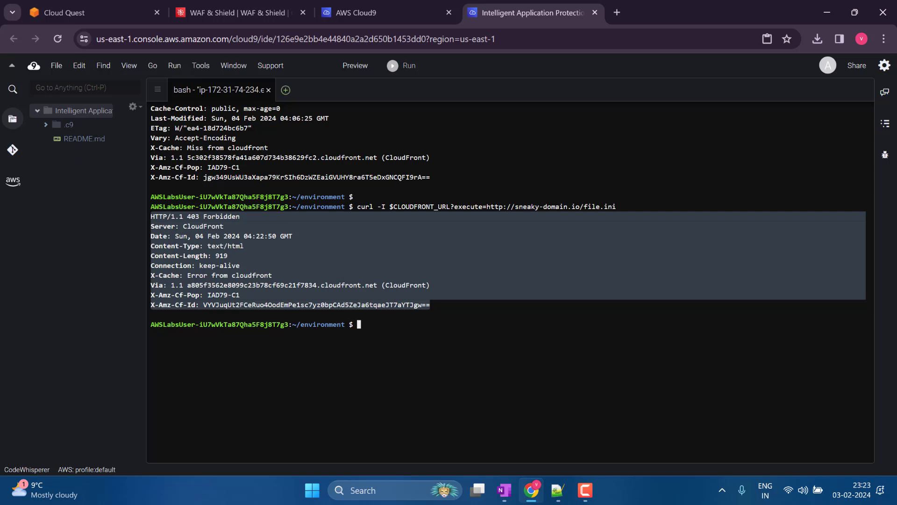
pyautogui.hotkey('alt', 'Tab')
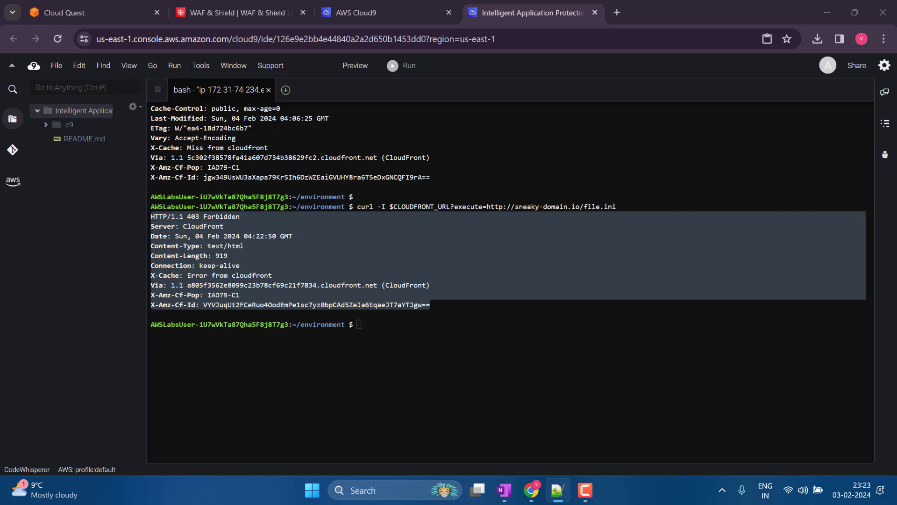
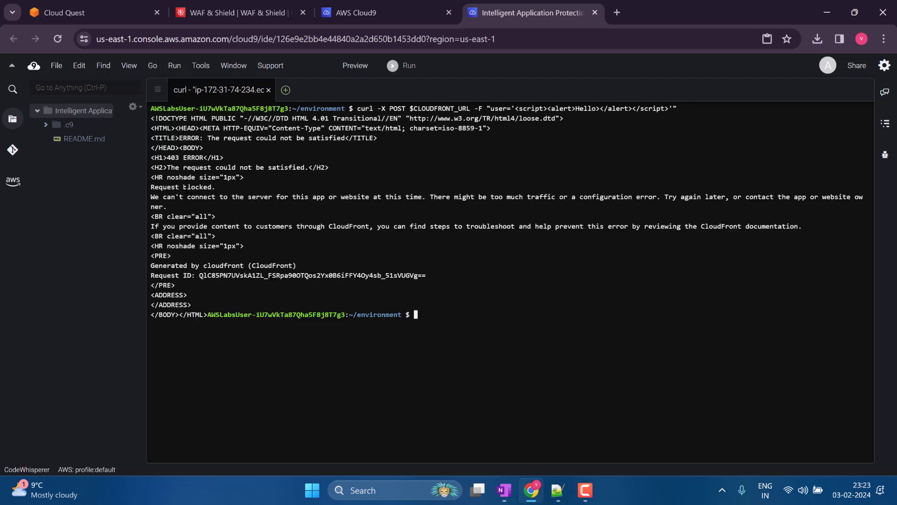
# - Compare the blocked response and the script payload of the curl request with the rules of the IAP-waf web ACL
pyautogui.doubleClick(197, 187)
pyautogui.click(236, 13)
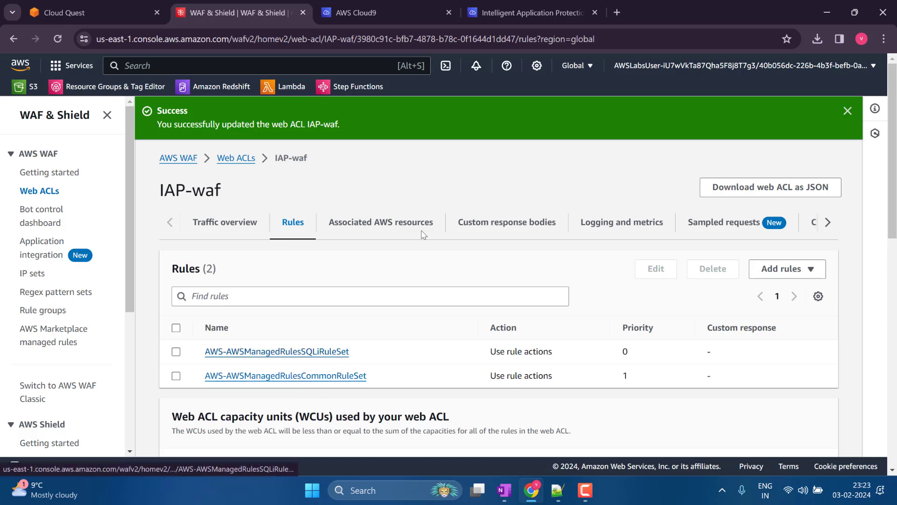
pyautogui.click(539, 6)
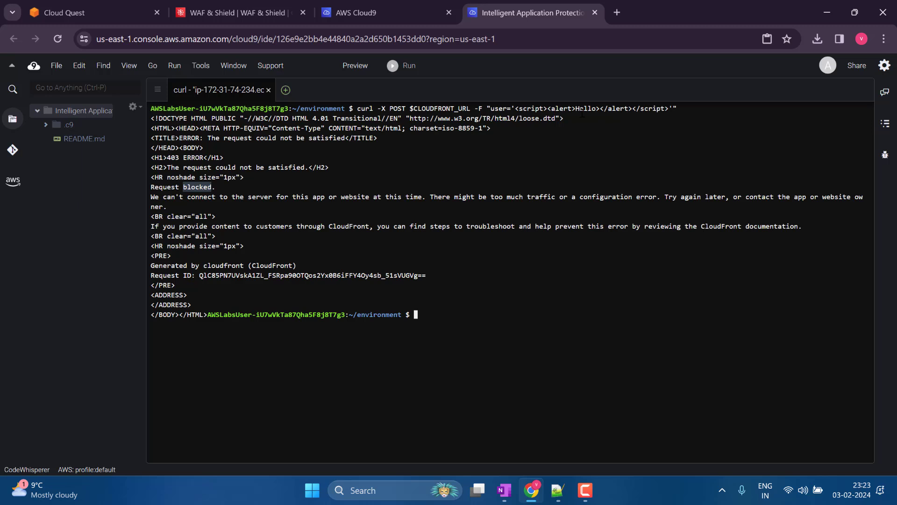
pyautogui.moveTo(490, 108); pyautogui.dragTo(682, 108)
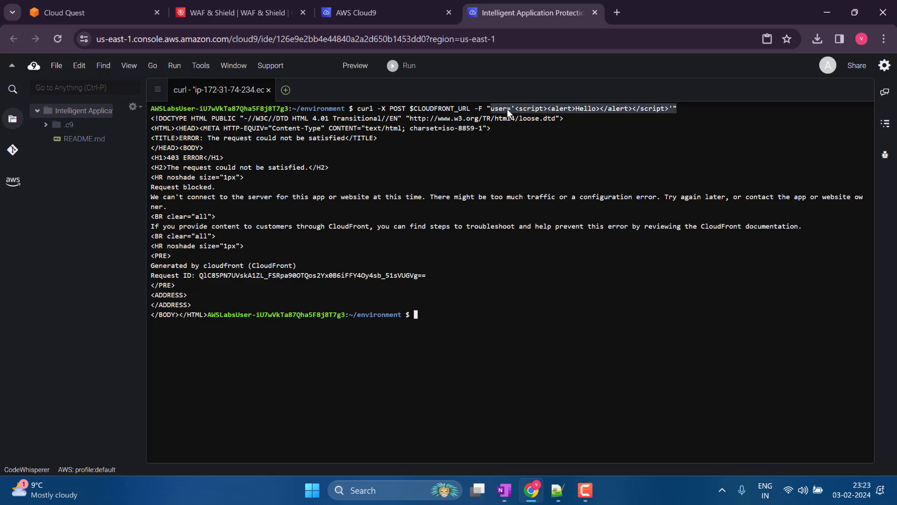
pyautogui.click(576, 150)
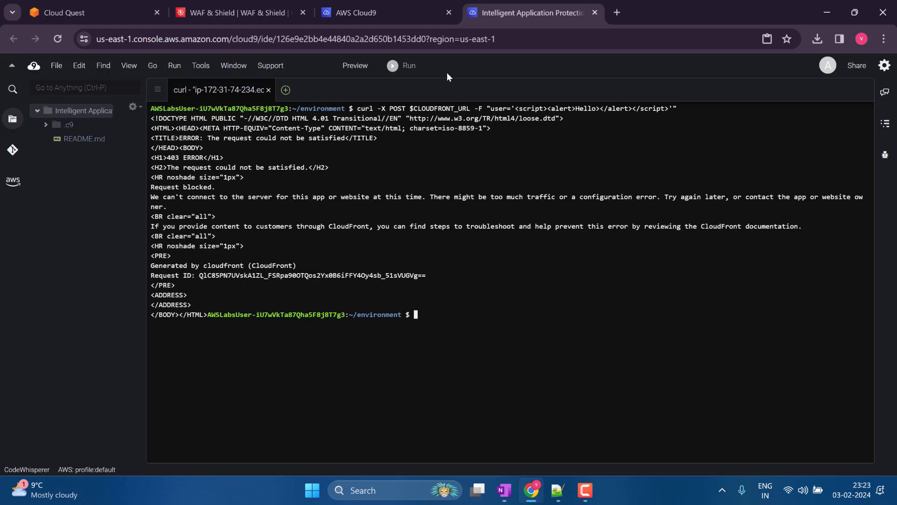
# - Return to the IAP-waf web ACL, show the browser in full screen and start adding an own rule
pyautogui.click(226, 10)
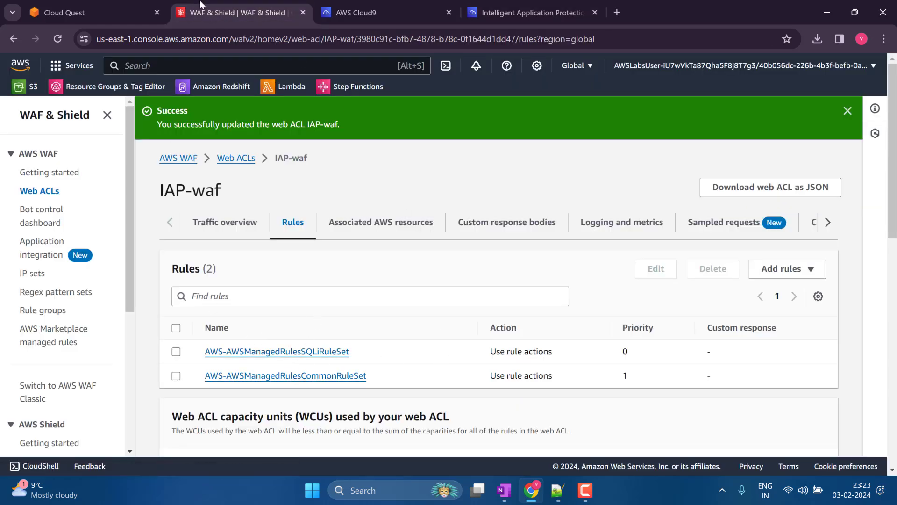
pyautogui.click(884, 39)
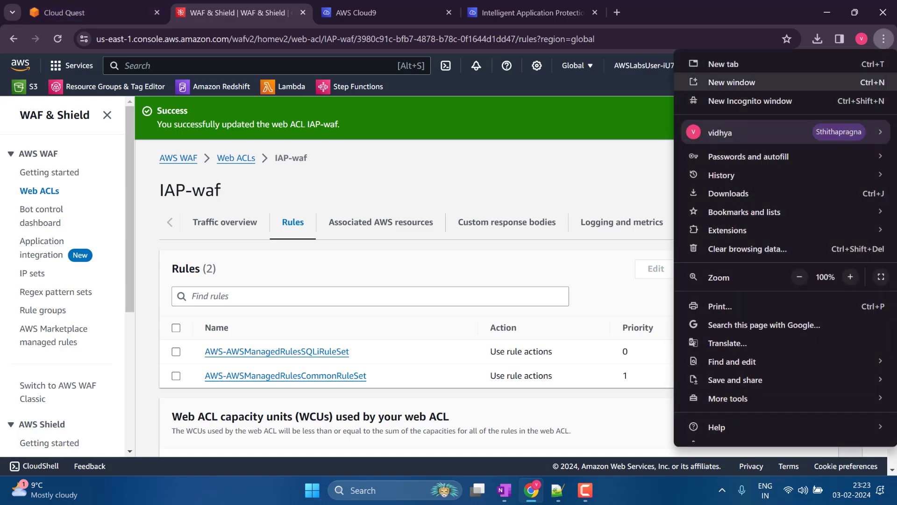
pyautogui.click(880, 276)
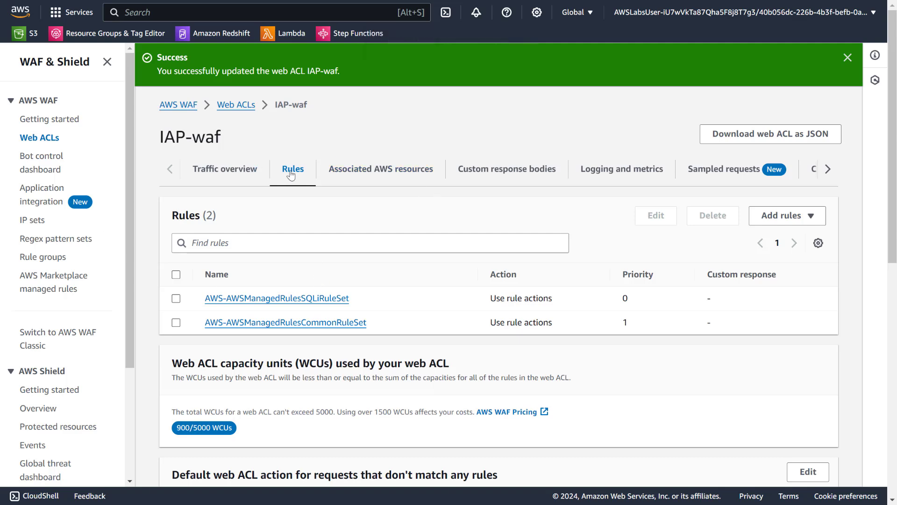
pyautogui.click(781, 215)
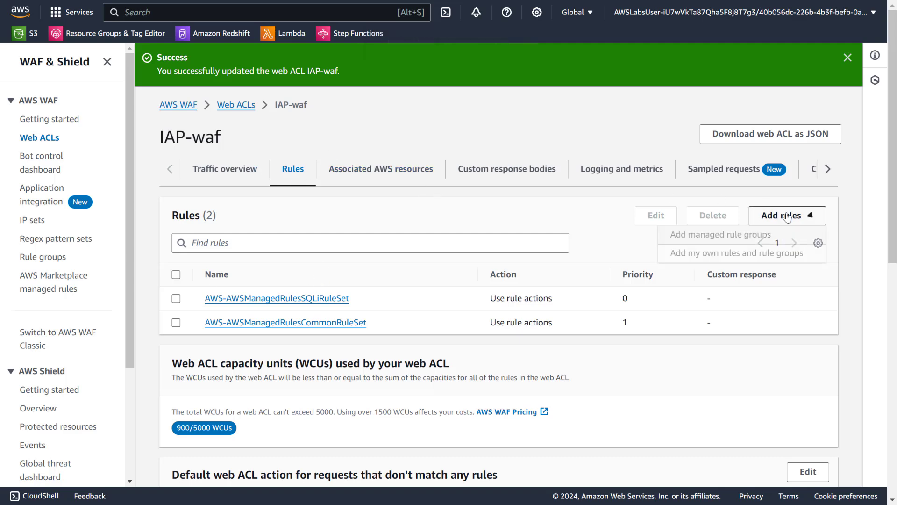
pyautogui.click(748, 256)
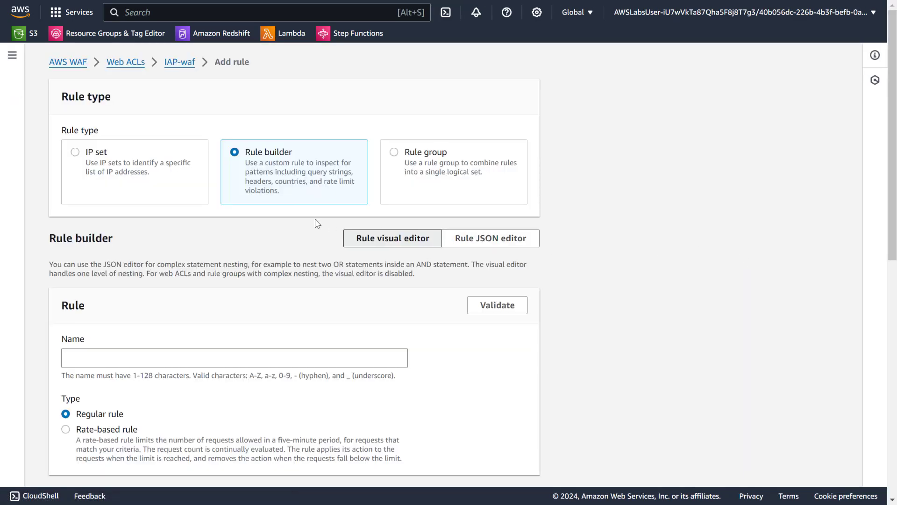
# - Name the new custom rule block-header-and-query-string, using the name copied from the notes
pyautogui.scroll(-1, 294, 222)
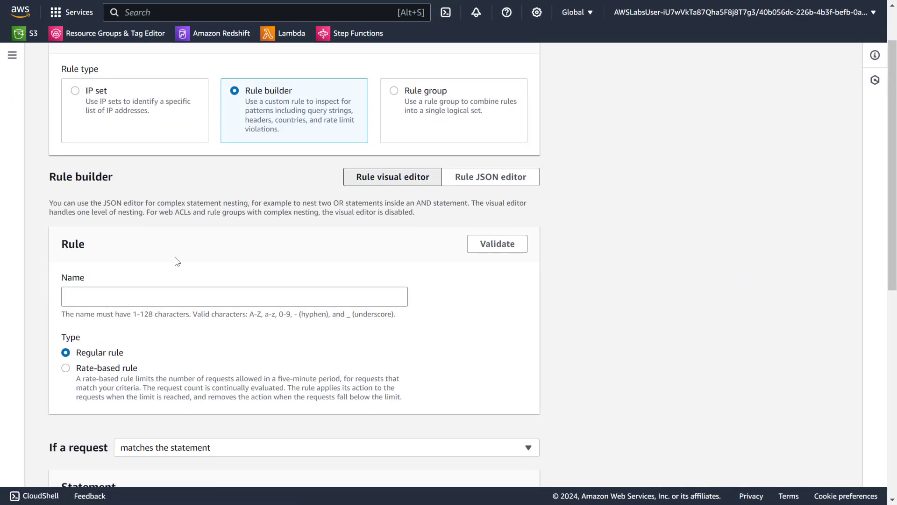
pyautogui.click(144, 297)
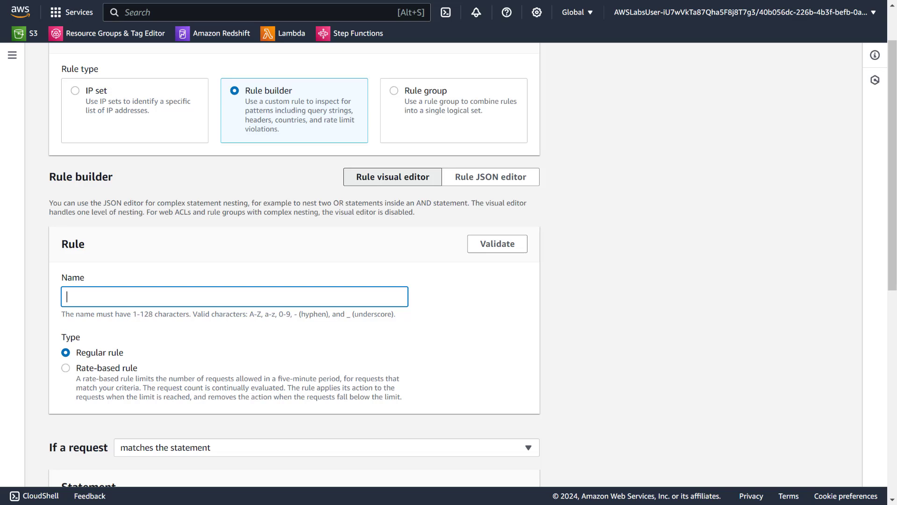
pyautogui.hotkey('alt', 'Tab')
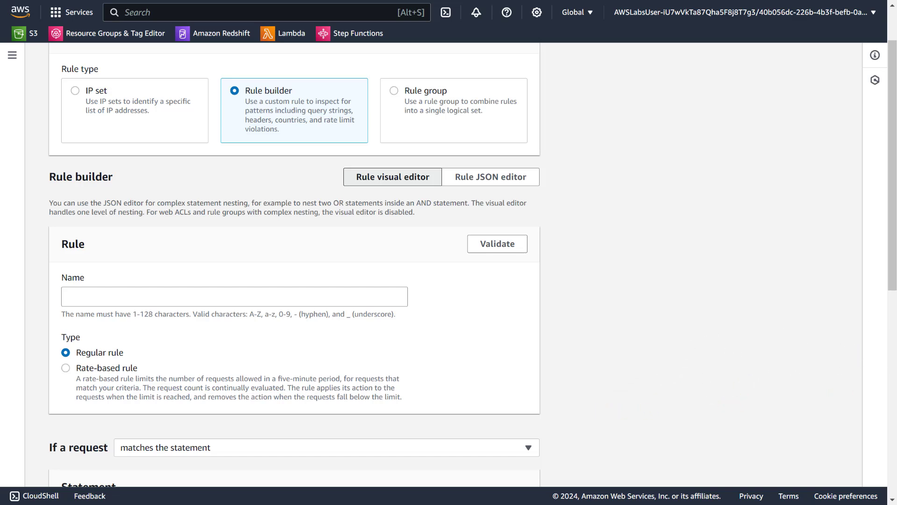
pyautogui.click(176, 293)
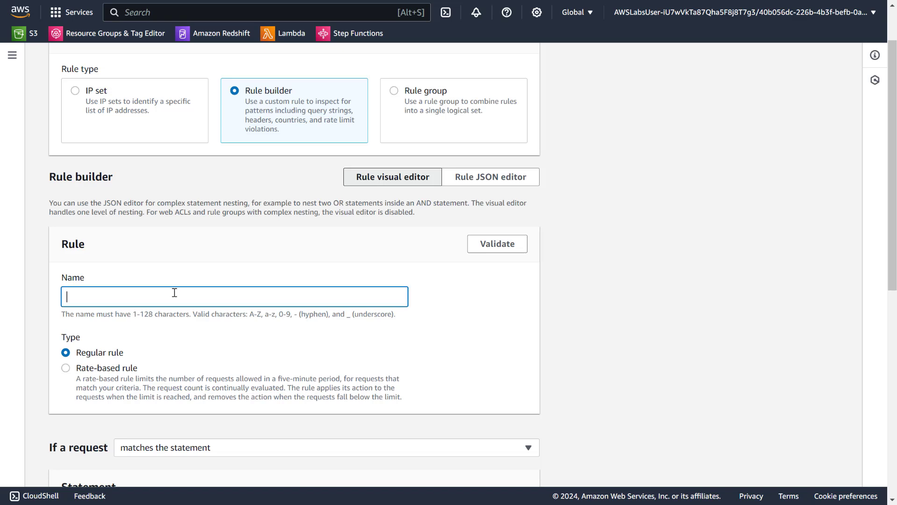
pyautogui.write('block-header-and-query-string')
# - Make the rule apply when a request matches at least one of the statements (OR)
pyautogui.scroll(-1, 218, 257)
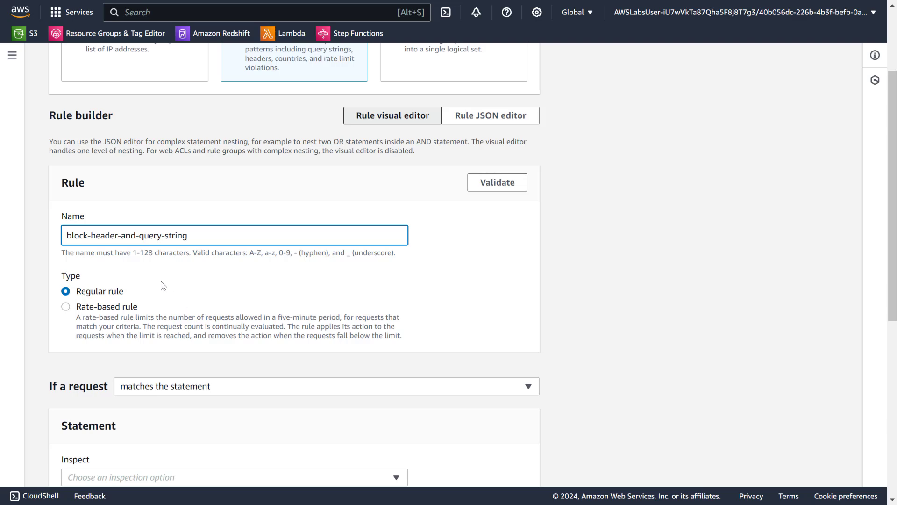
pyautogui.scroll(-3, 166, 287)
pyautogui.click(235, 207)
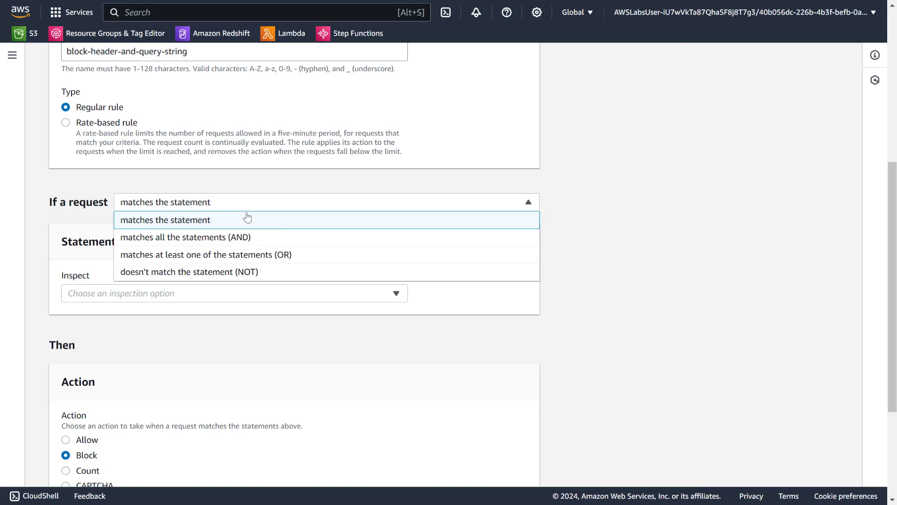
pyautogui.click(253, 258)
# - Set Statement 1 to inspect a single header with the header field name X-Weak-Spot
pyautogui.scroll(-1, 235, 256)
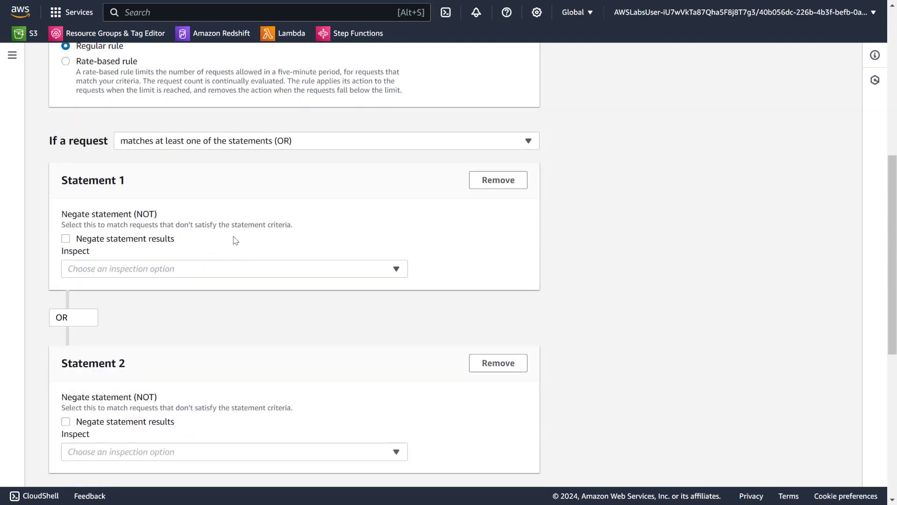
pyautogui.click(189, 267)
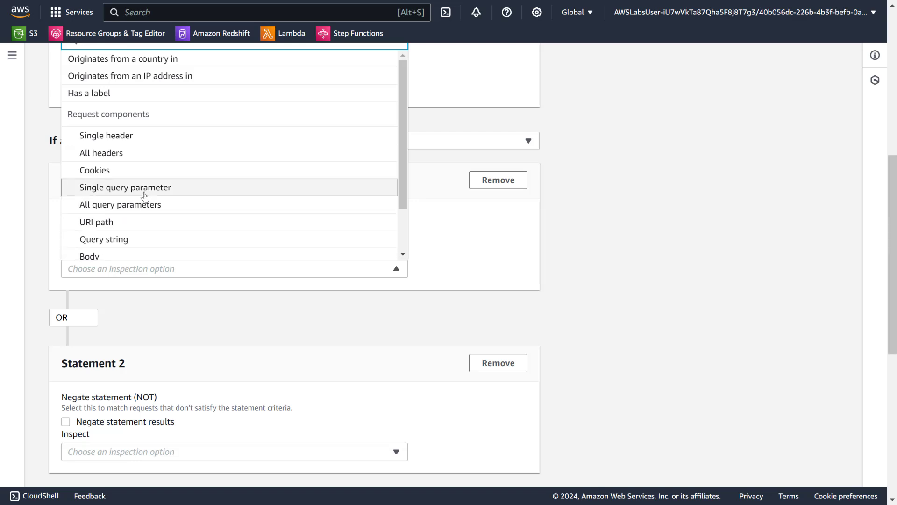
pyautogui.click(164, 137)
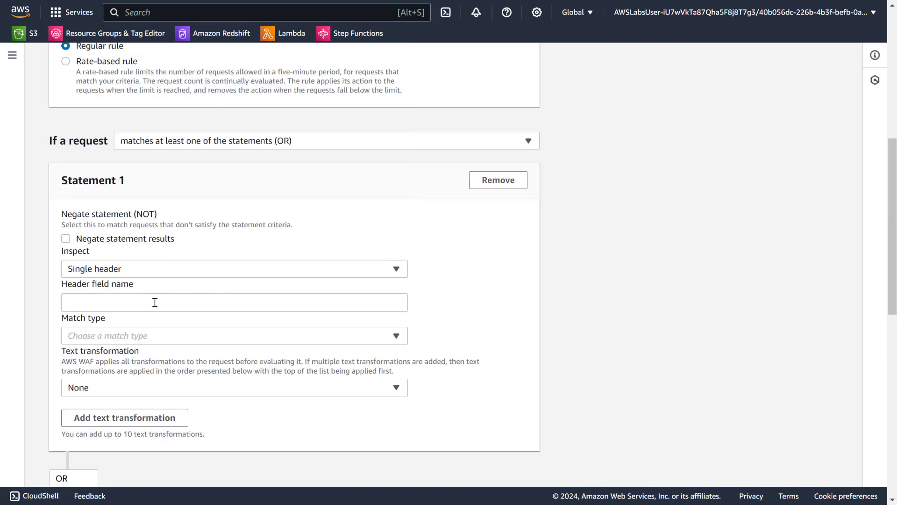
pyautogui.click(154, 301)
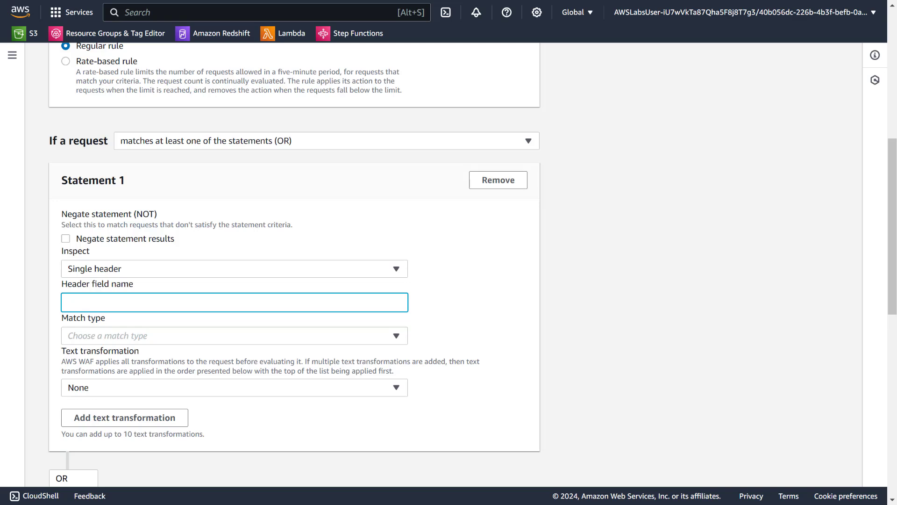
pyautogui.hotkey('alt', 'Tab')
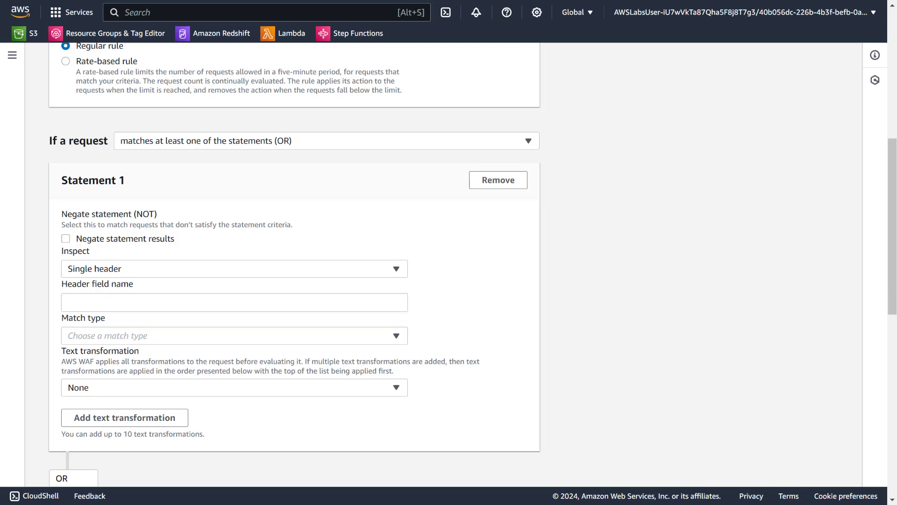
pyautogui.click(146, 305)
pyautogui.write('X-Weak-Spot')
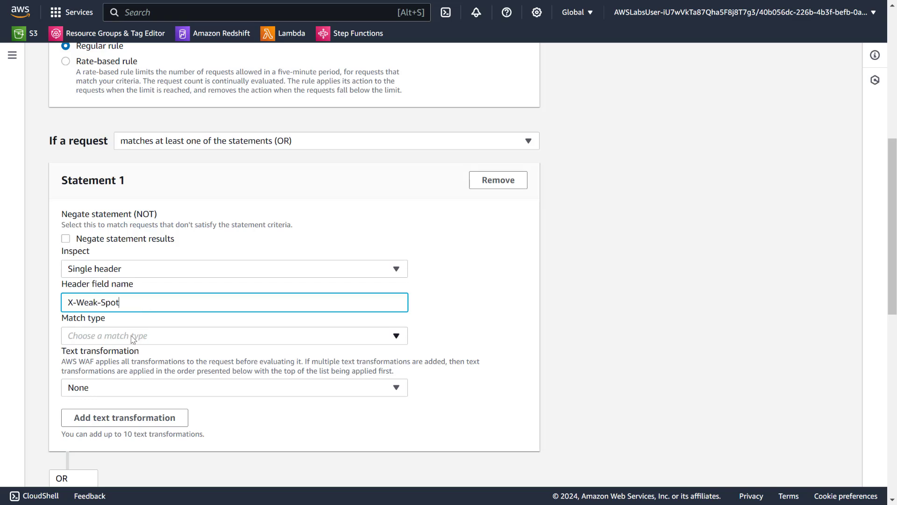
# - Set Statement 1's match type to Size greater than or equal to, with a size of 0 bytes
pyautogui.click(130, 336)
pyautogui.click(132, 338)
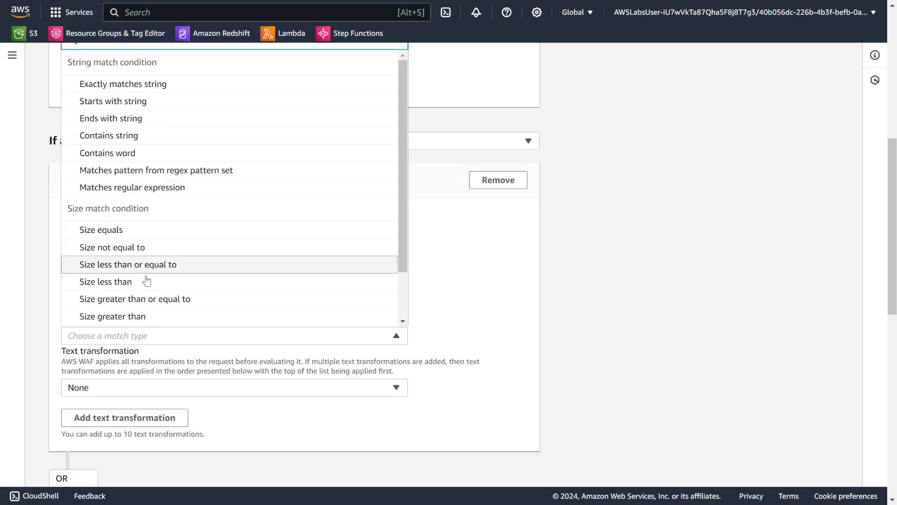
pyautogui.click(134, 304)
pyautogui.click(126, 367)
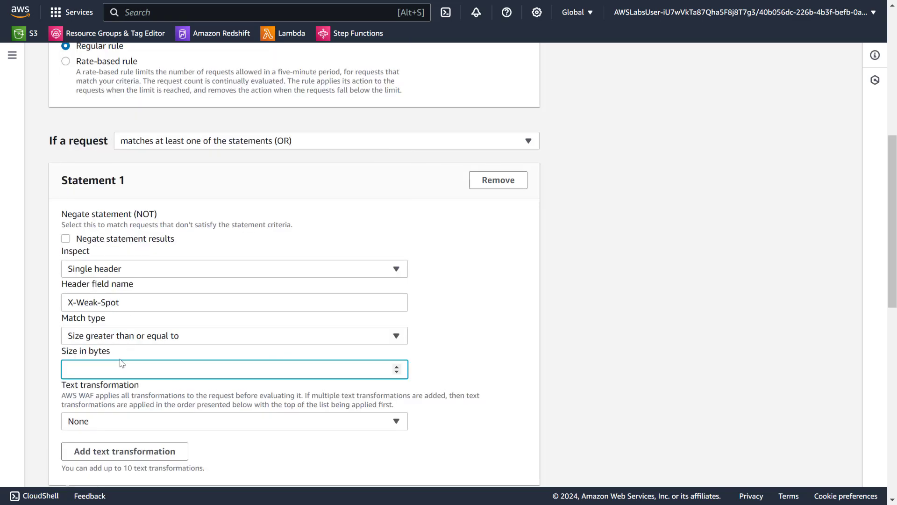
pyautogui.write('0')
# - Set Statement 2 to inspect a single query parameter with the query argument x-sneaky-attack
pyautogui.scroll(-5, 542, 287)
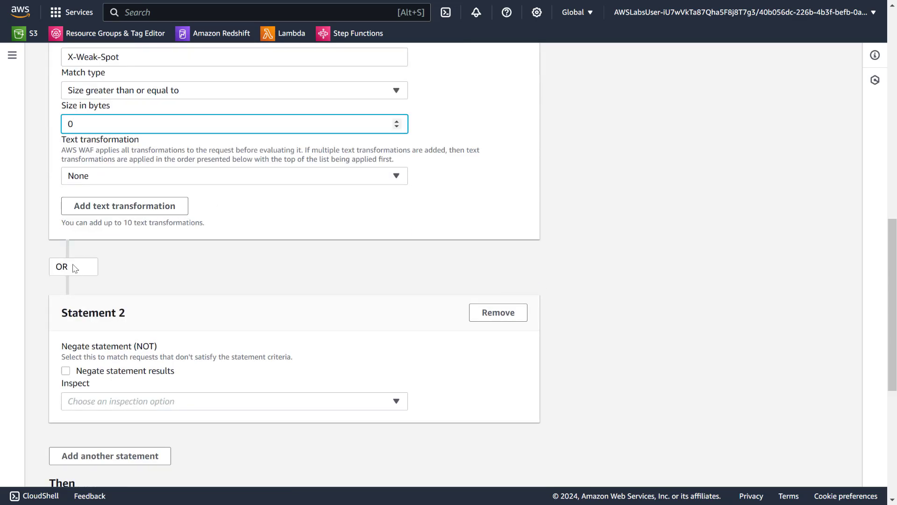
pyautogui.scroll(-3, 103, 304)
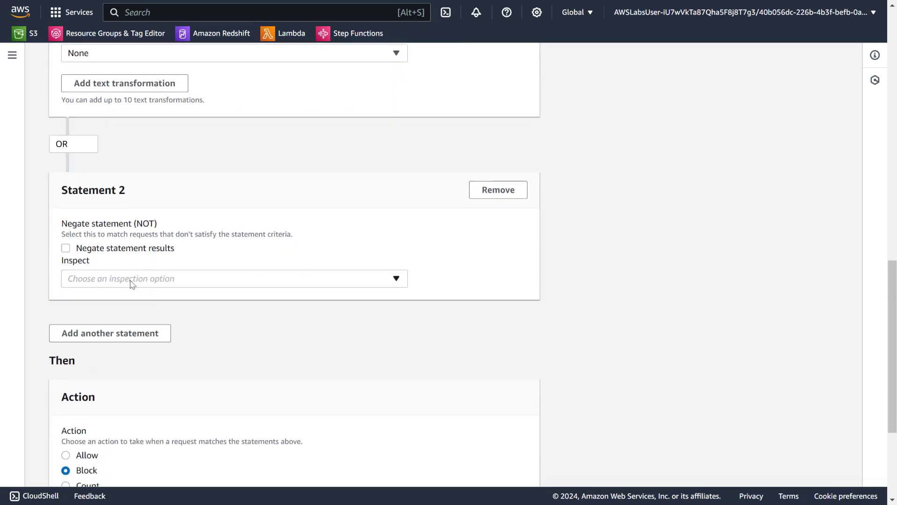
pyautogui.click(355, 278)
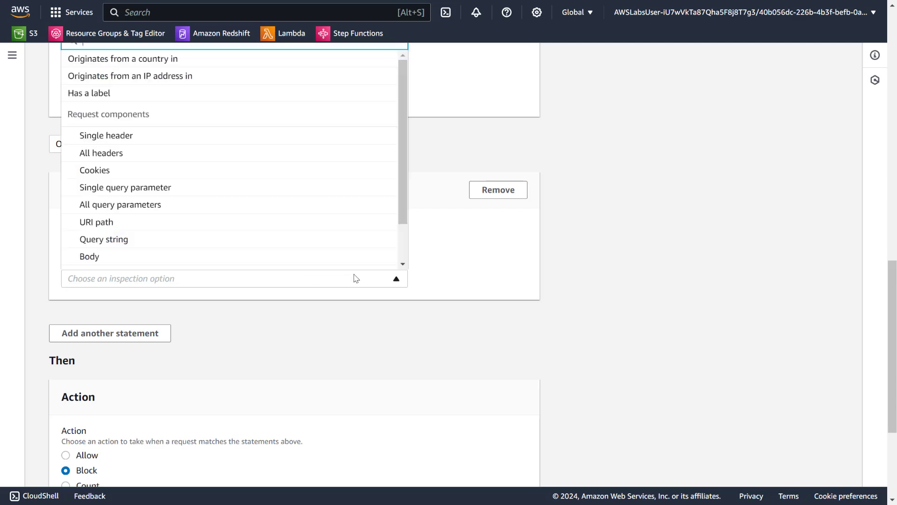
pyautogui.click(141, 189)
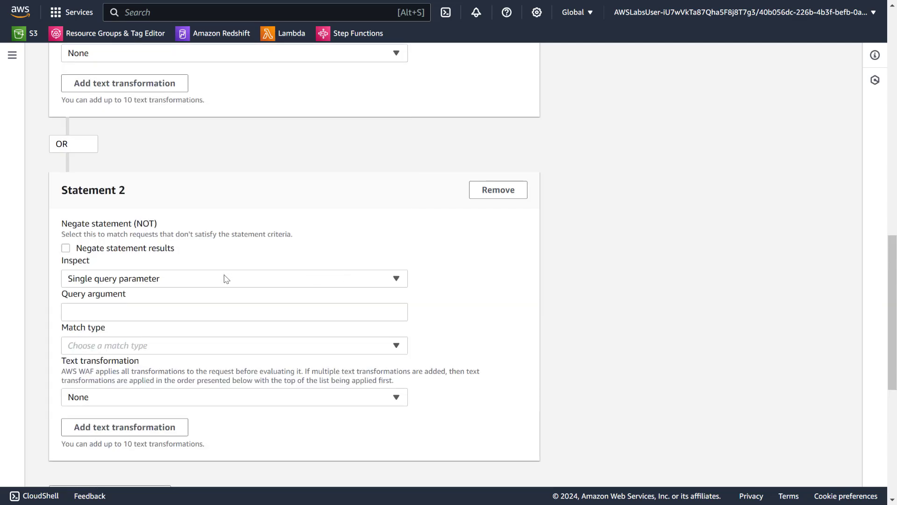
pyautogui.scroll(-2, 260, 288)
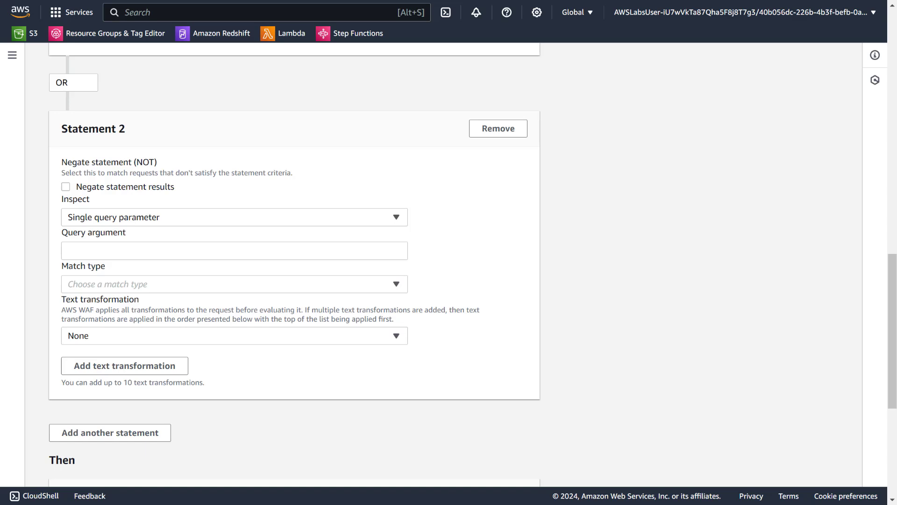
pyautogui.click(104, 246)
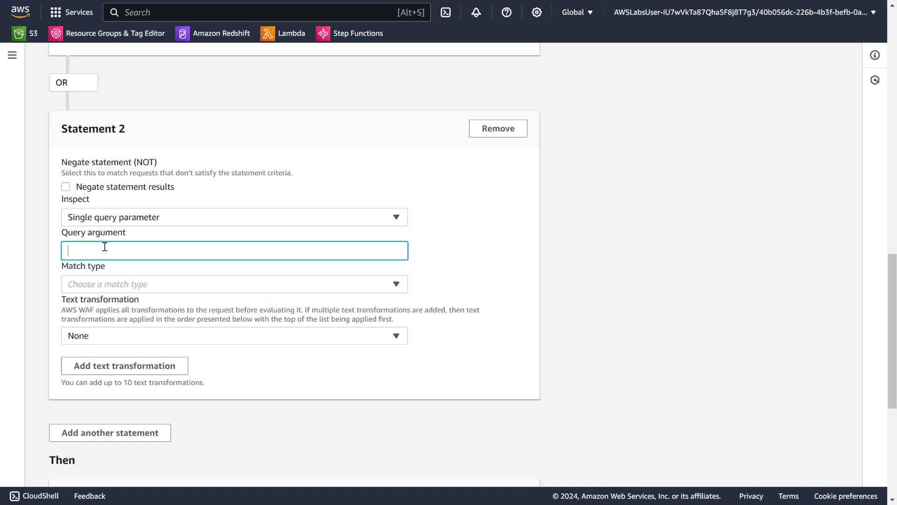
pyautogui.write('x-sneaky-attack')
# - Set Statement 2's match type to Size greater than or equal to, with a size of 0 bytes
pyautogui.click(96, 287)
pyautogui.click(135, 284)
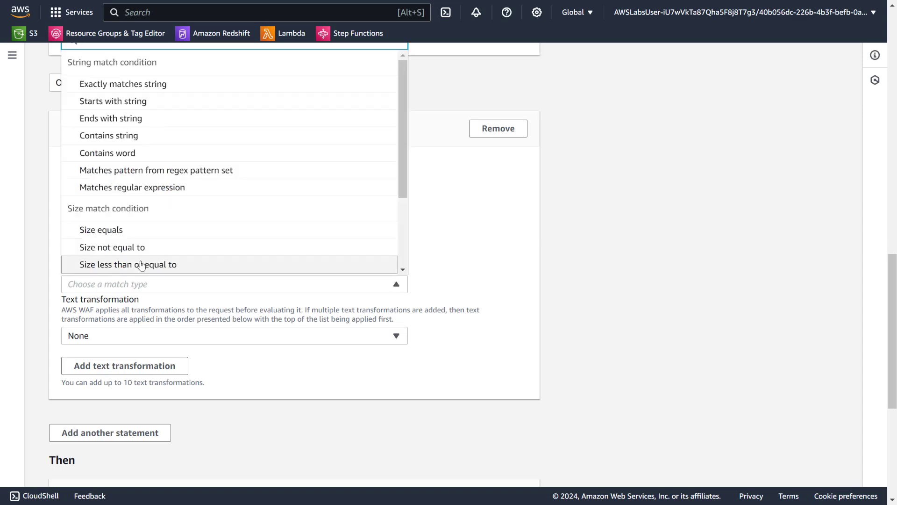
pyautogui.scroll(-4, 163, 198)
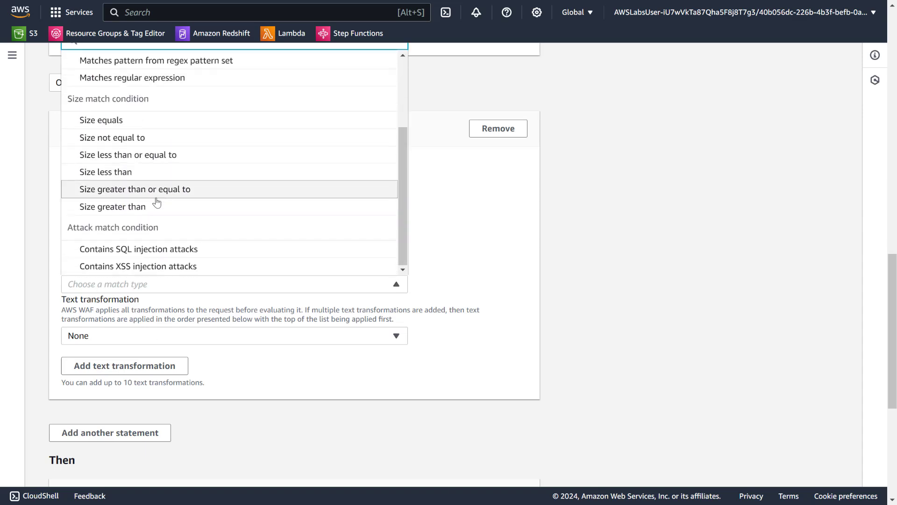
pyautogui.click(156, 200)
pyautogui.click(151, 313)
pyautogui.write('0')
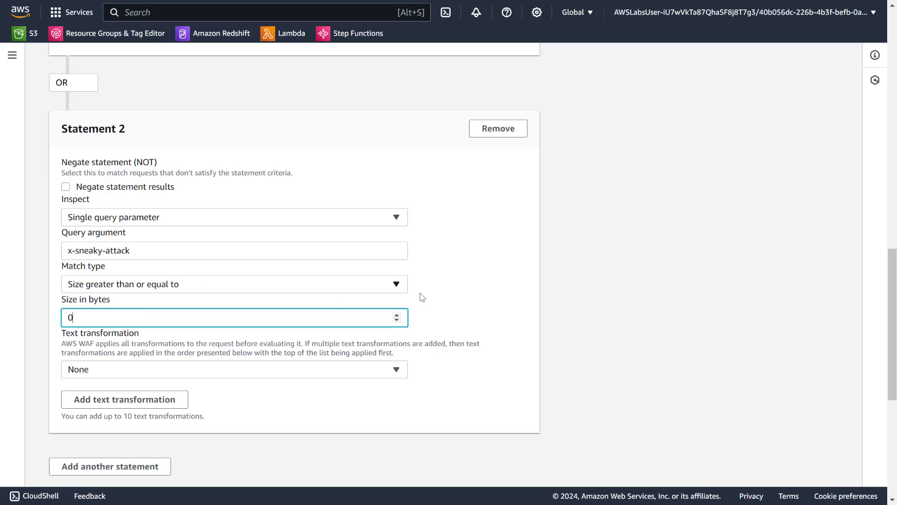
# - Check both statements and add the rule to the web ACL, keeping Block as its action
pyautogui.scroll(5, 435, 296)
pyautogui.scroll(-7, 352, 257)
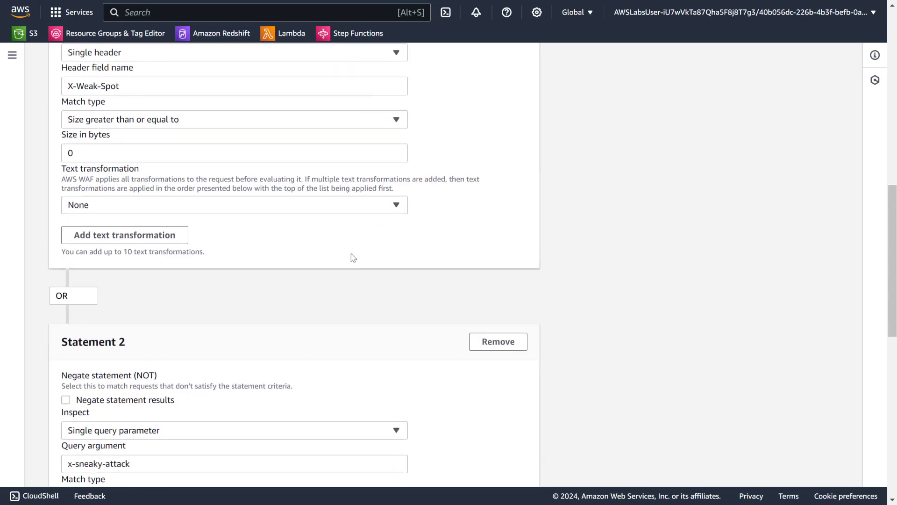
pyautogui.scroll(-4, 440, 281)
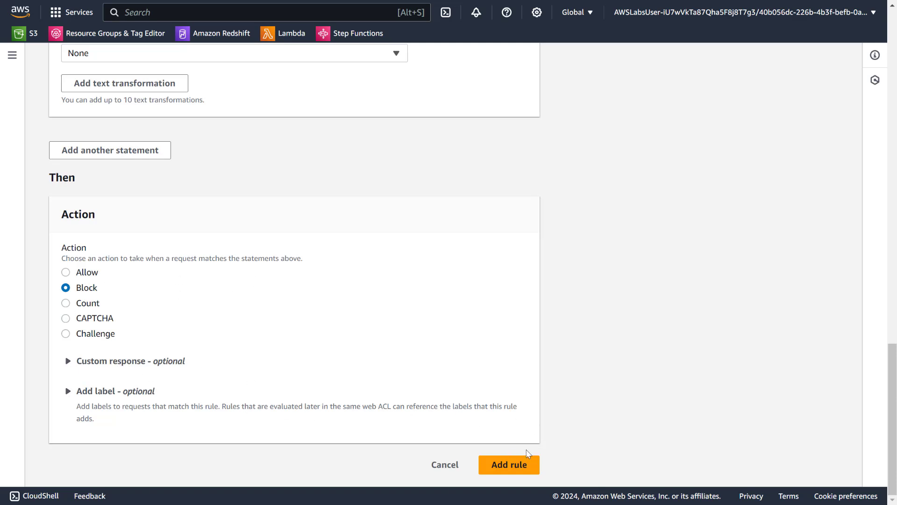
pyautogui.click(512, 465)
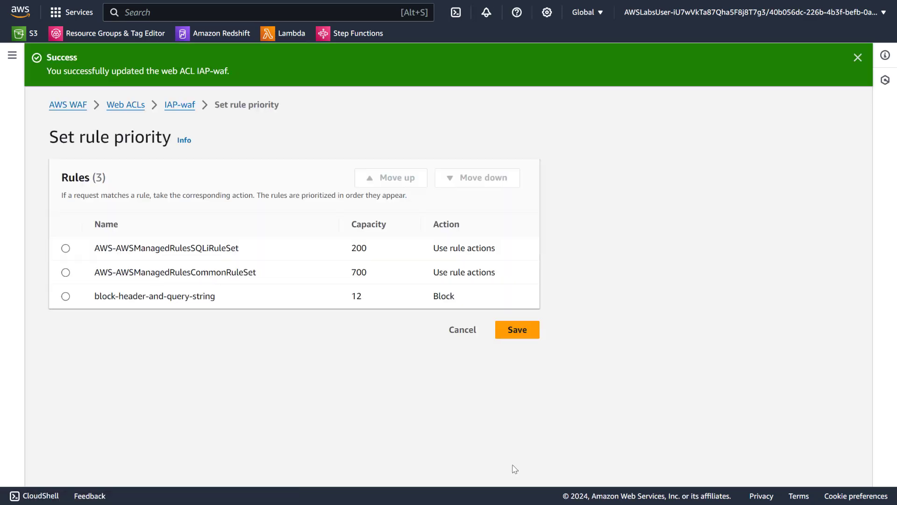
# - Save the rule priority order for the IAP-waf web ACL
pyautogui.click(524, 340)
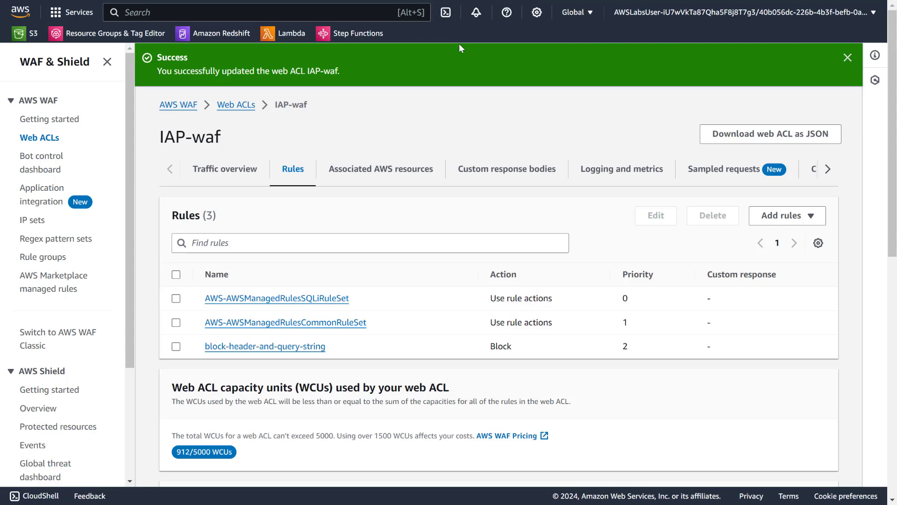
# - Switch to the Cloud9 terminal, clear it and run curl -I -H "X-Weak-Spot: Exploit" "${CLOUDFRONT_URL}" to test the header rule
pyautogui.hotkey('ctrl', 'Tab')
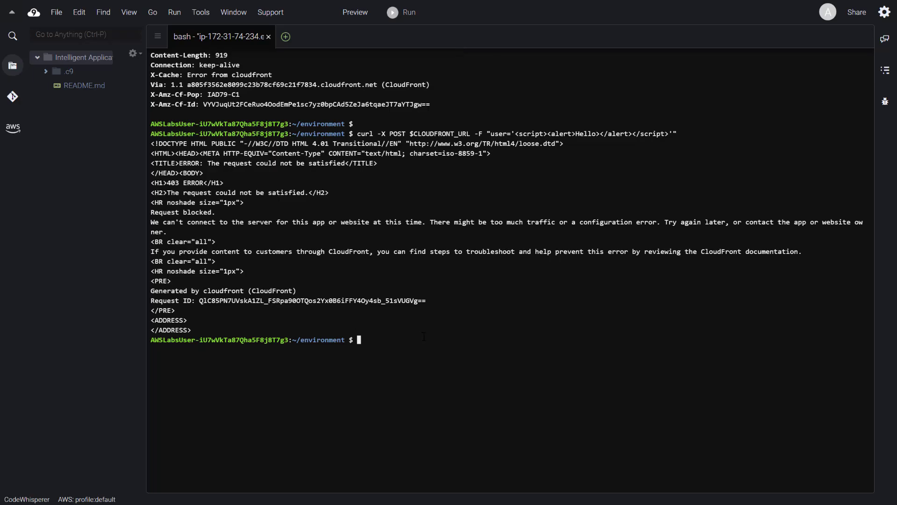
pyautogui.hotkey('ctrl', 'l')
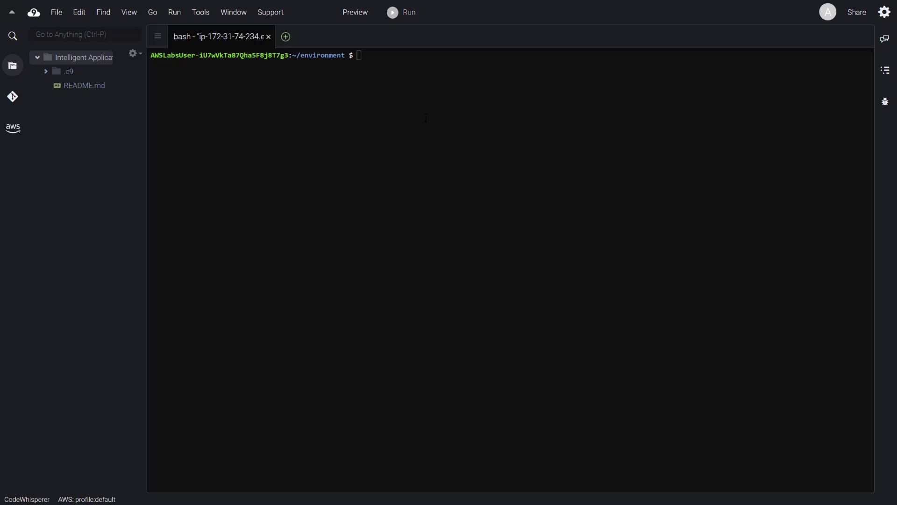
pyautogui.rightClick(471, 116)
pyautogui.click(511, 158)
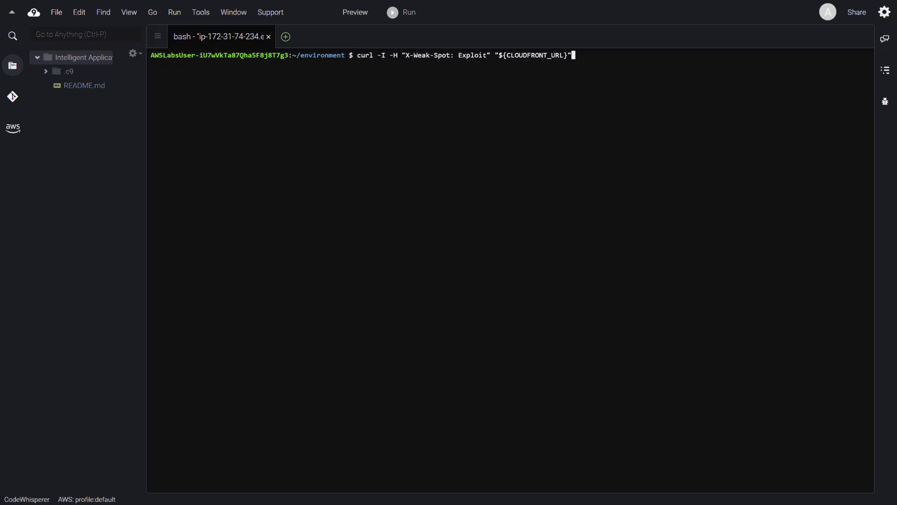
pyautogui.doubleClick(434, 55)
pyautogui.click(467, 85)
pyautogui.press('Return')
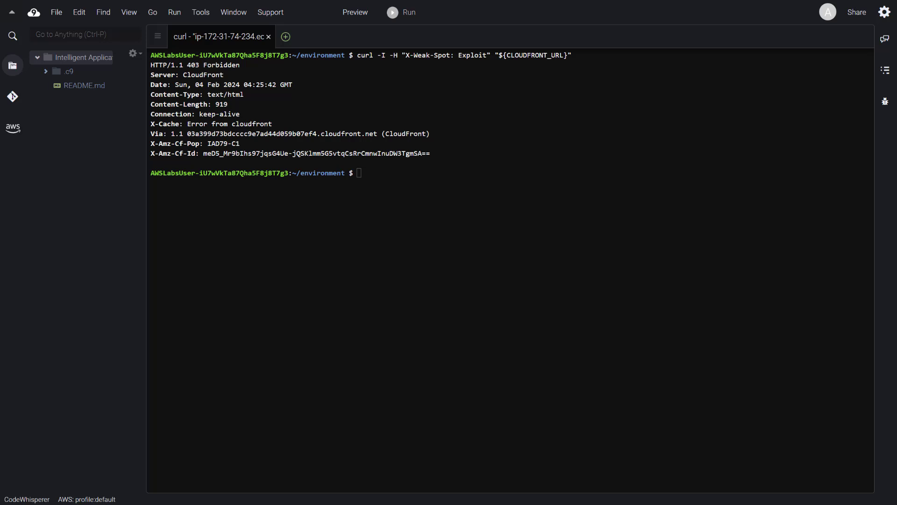
# - Test the query parameter rule by running curl -I "${CLOUDFRONT_URL}?x-sneaky-attack=exploit" in the terminal
pyautogui.rightClick(434, 216)
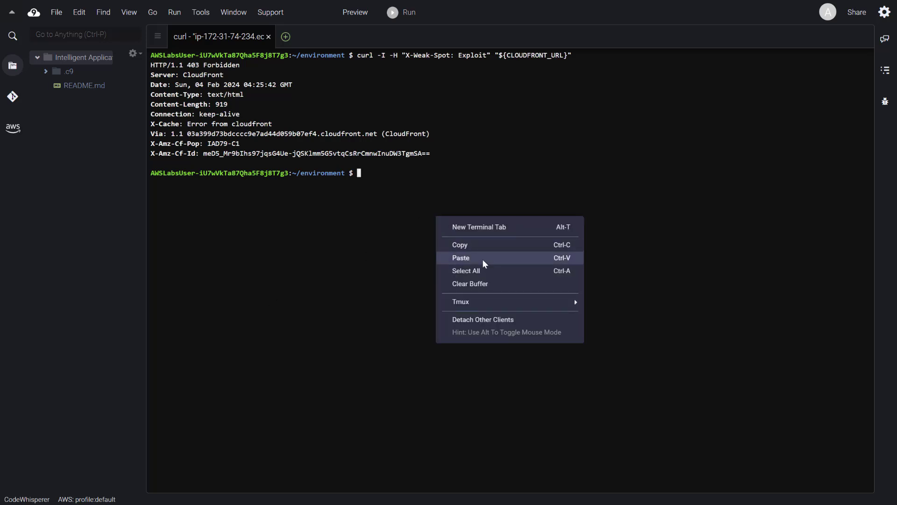
pyautogui.click(483, 258)
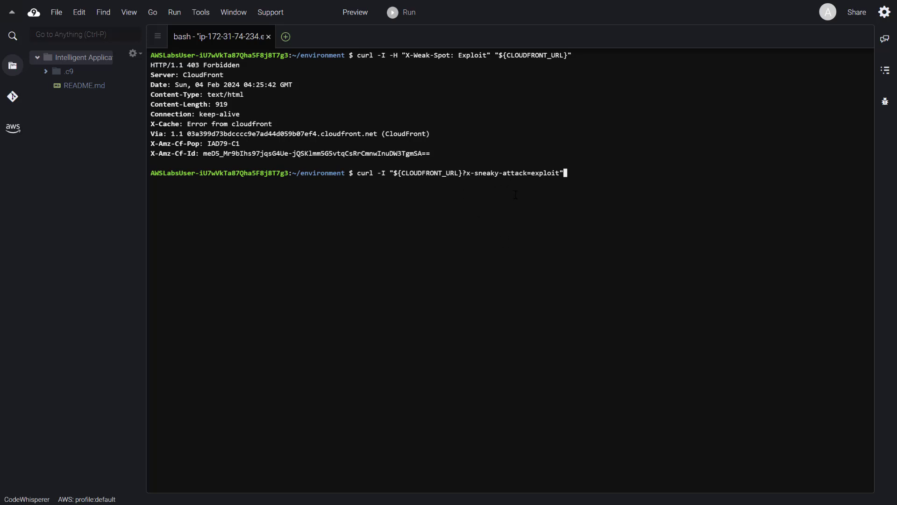
pyautogui.press('Return')
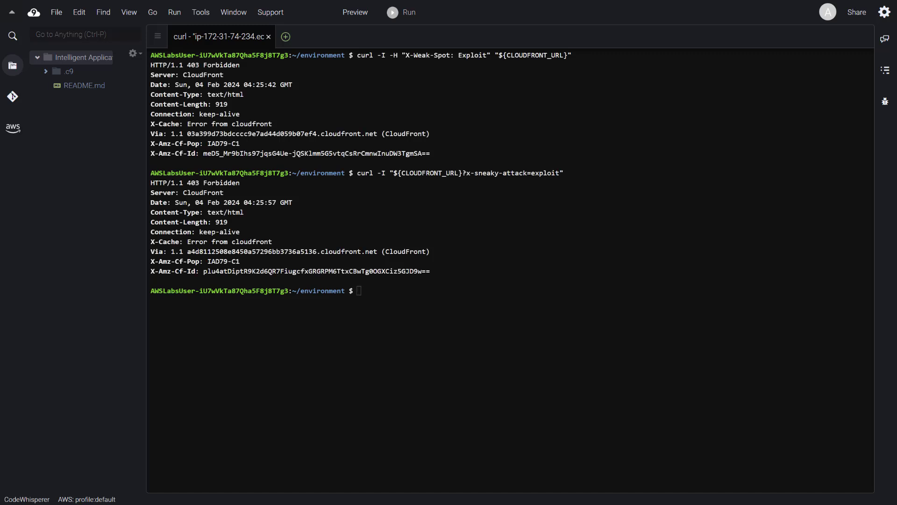
# - Send a request without malicious content using curl -I "${CLOUDFRONT_URL}", and clear the terminal
pyautogui.rightClick(551, 337)
pyautogui.click(579, 376)
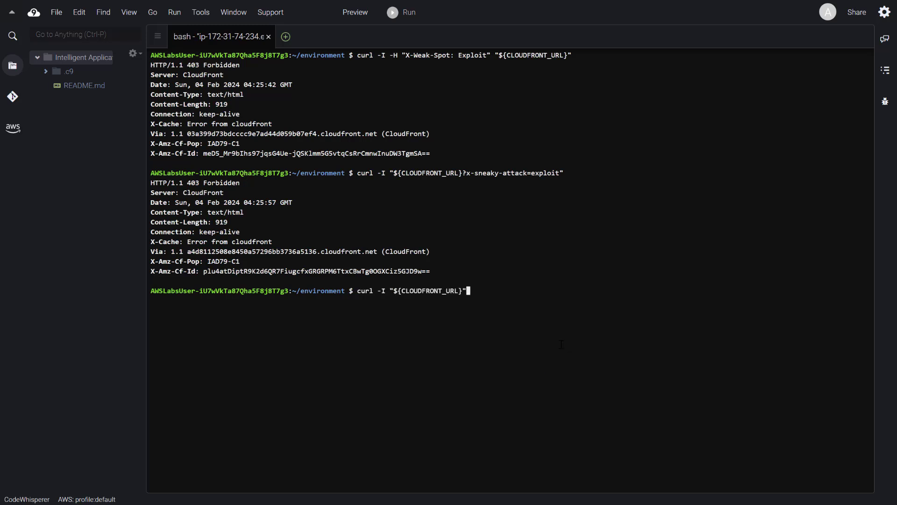
pyautogui.press('Return')
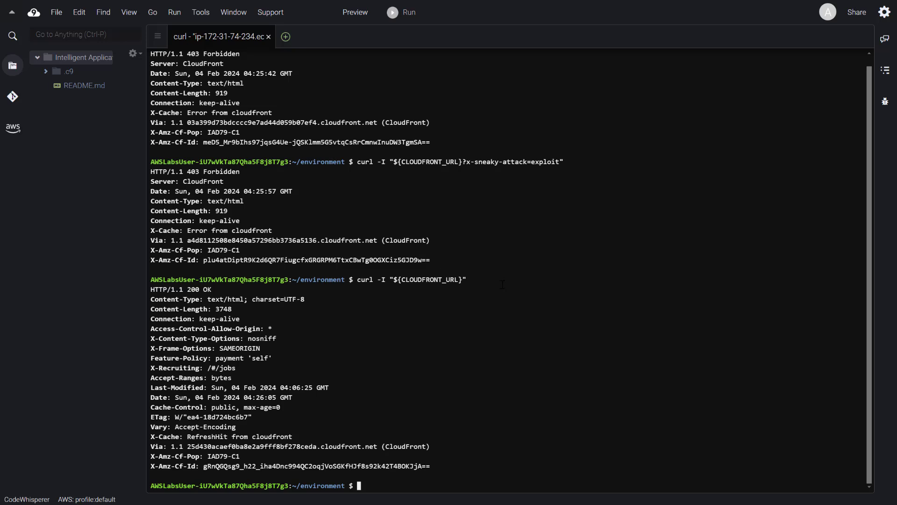
pyautogui.hotkey('ctrl', 'l')
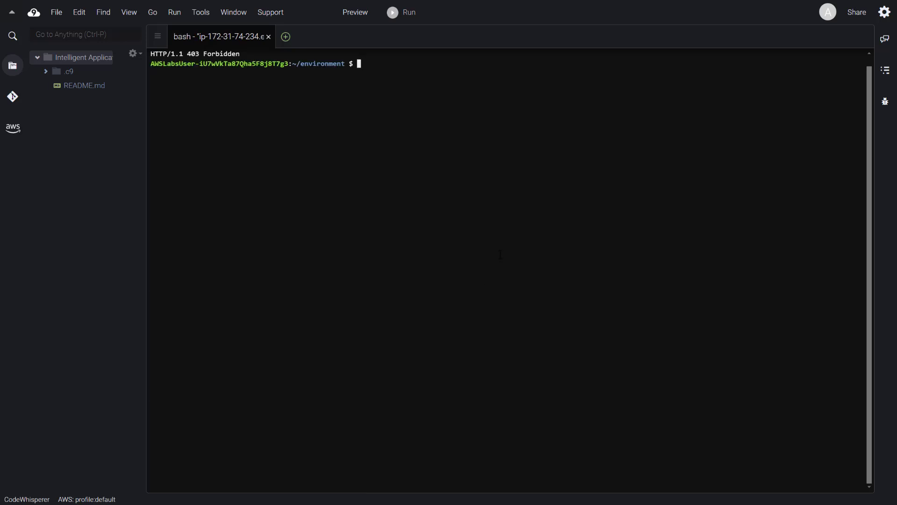
# - Return to the WAF & Shield page showing the IAP-waf rules and display it in full screen
pyautogui.moveTo(376, 6)
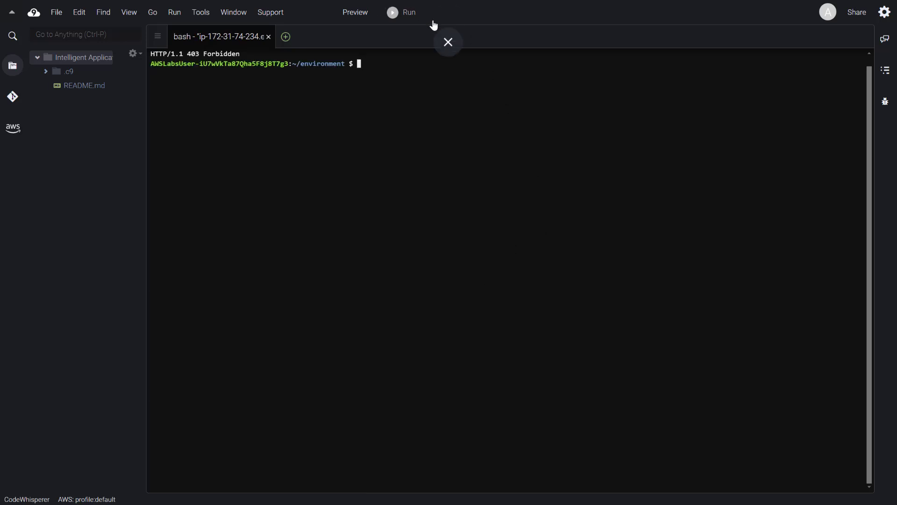
pyautogui.click(448, 42)
pyautogui.click(867, 382)
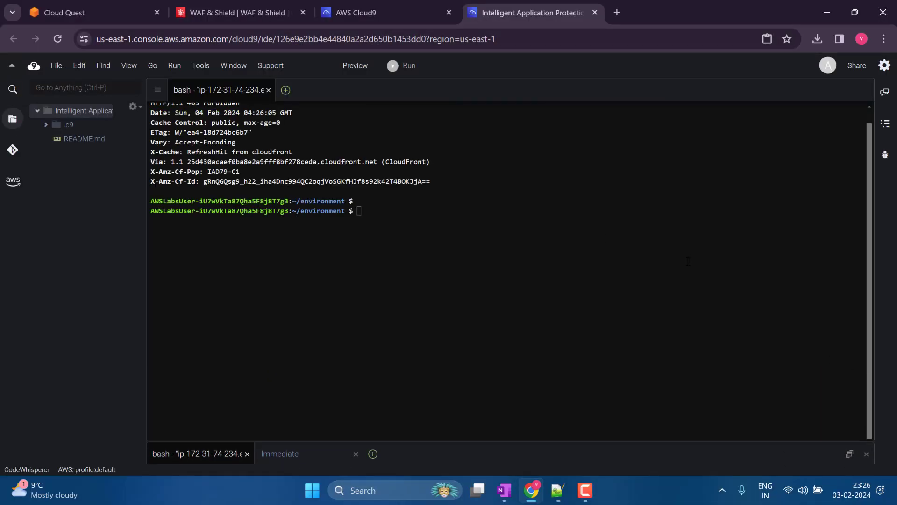
pyautogui.click(394, 2)
pyautogui.click(261, 3)
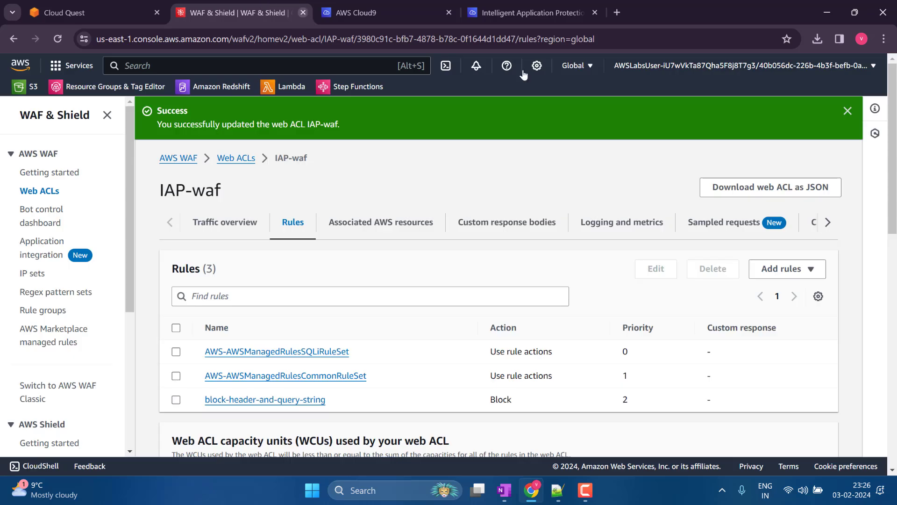
pyautogui.click(886, 39)
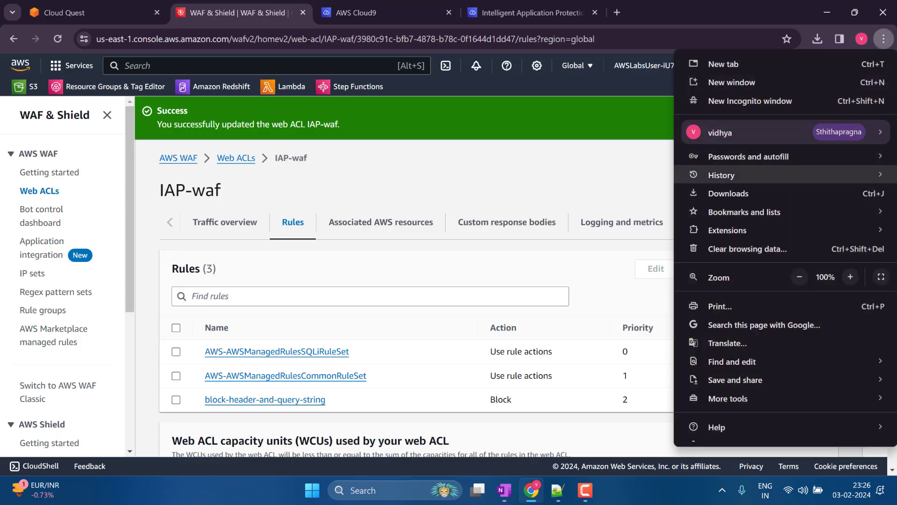
pyautogui.click(882, 276)
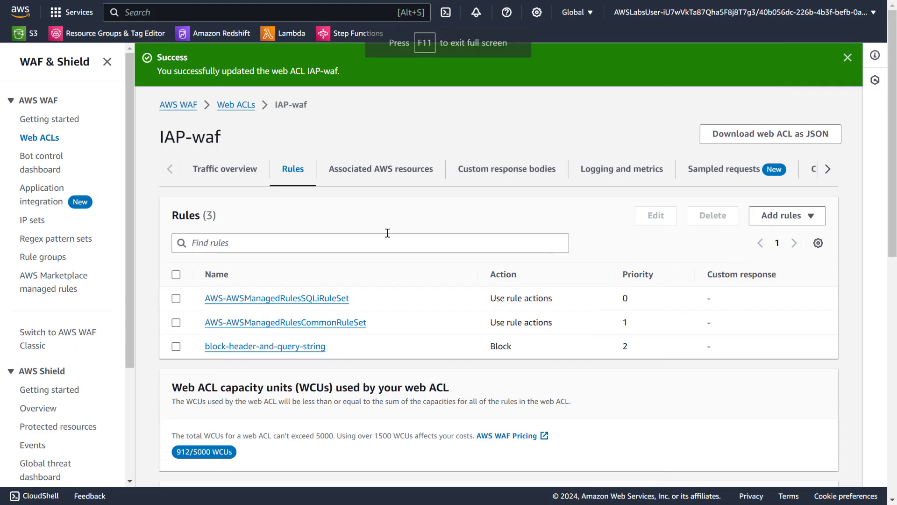
# - Start a custom rule for the IAP-waf web ACL in the rule builder and name it block-sql-injection-low
pyautogui.click(785, 215)
pyautogui.click(697, 252)
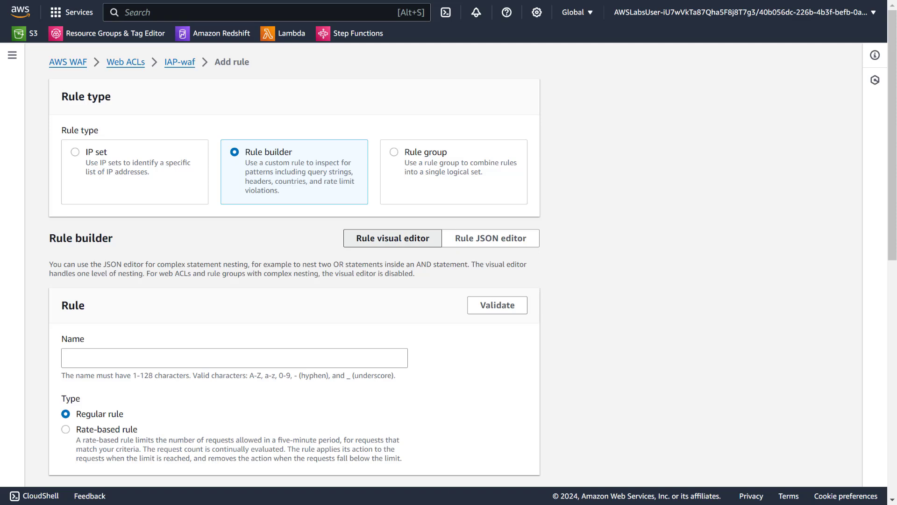
pyautogui.click(171, 356)
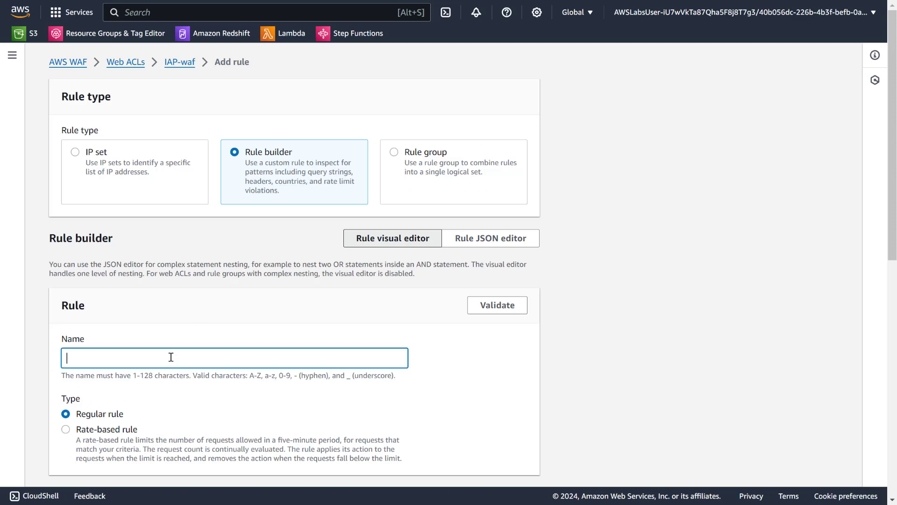
pyautogui.write('block-sql-injection-low')
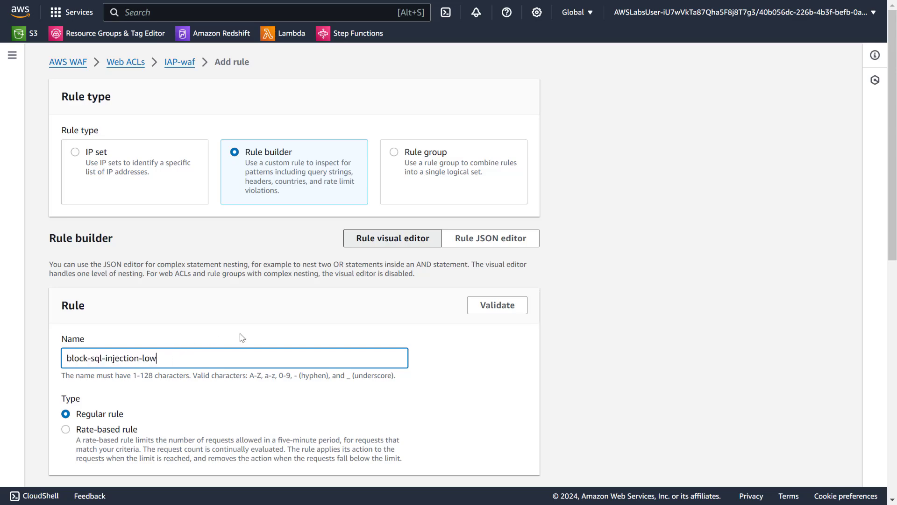
pyautogui.scroll(-4, 280, 329)
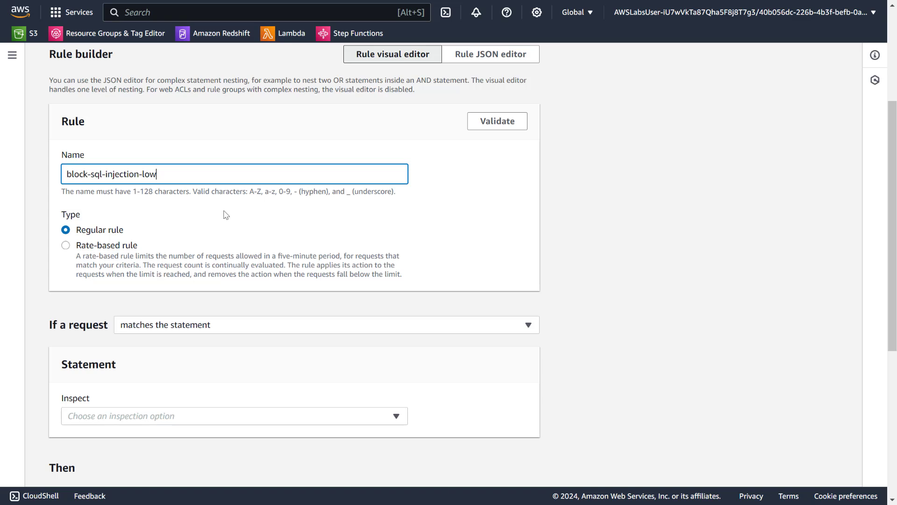
pyautogui.scroll(-3, 211, 219)
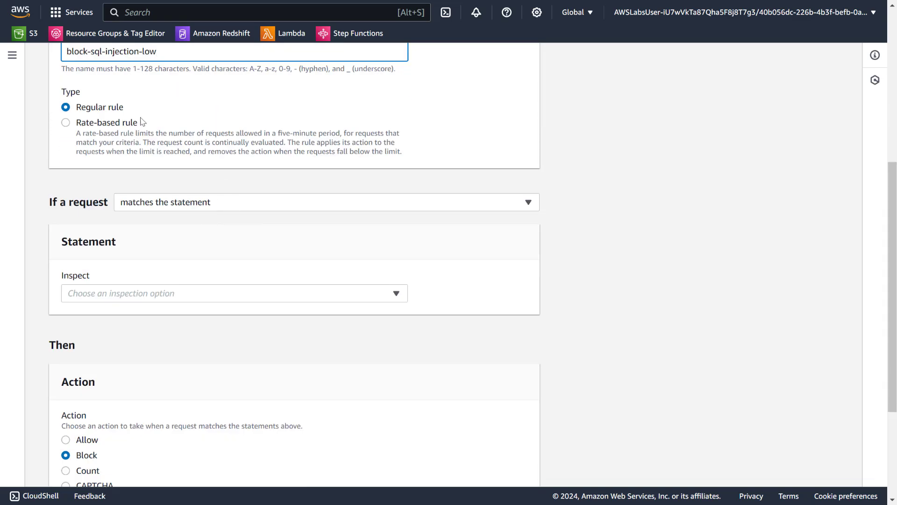
pyautogui.click(109, 125)
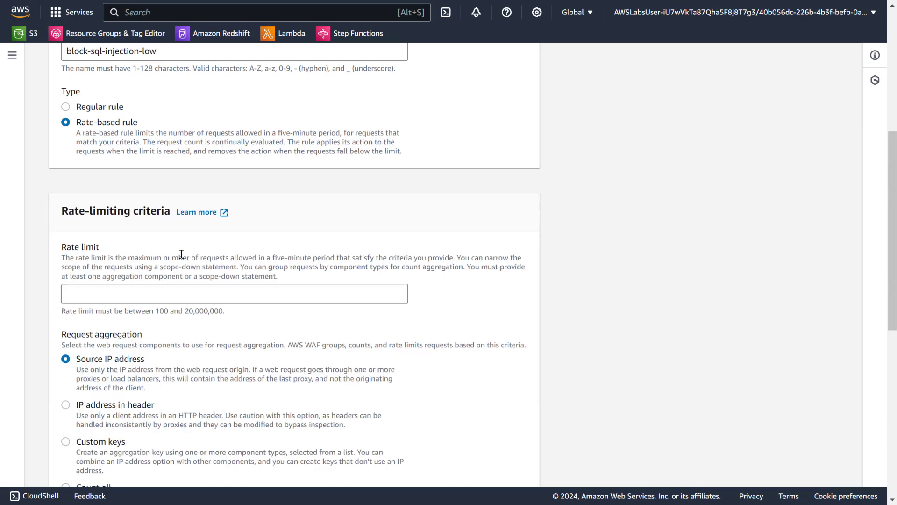
pyautogui.scroll(-1, 181, 253)
pyautogui.scroll(1, 181, 254)
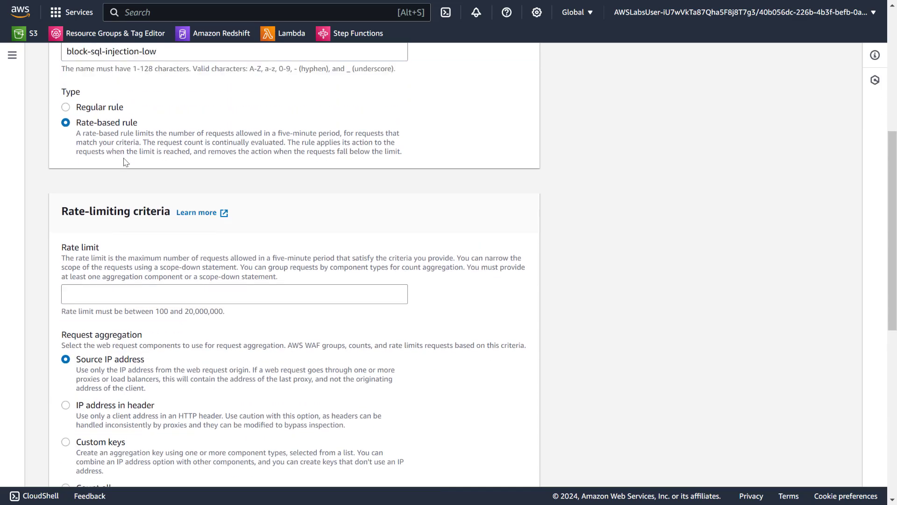
pyautogui.click(116, 109)
pyautogui.click(171, 211)
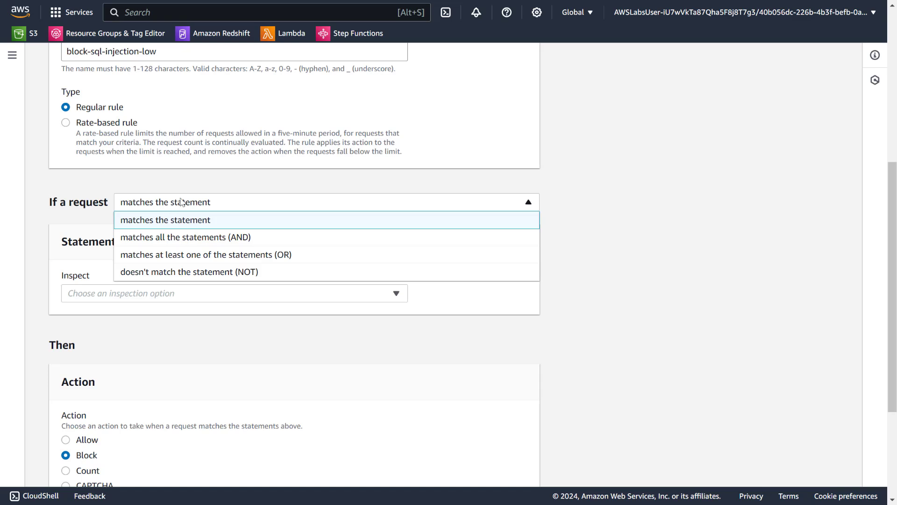
pyautogui.click(230, 170)
# - Set the rule's statement to inspect the request Body, keeping the condition "matches the statement"
pyautogui.click(188, 289)
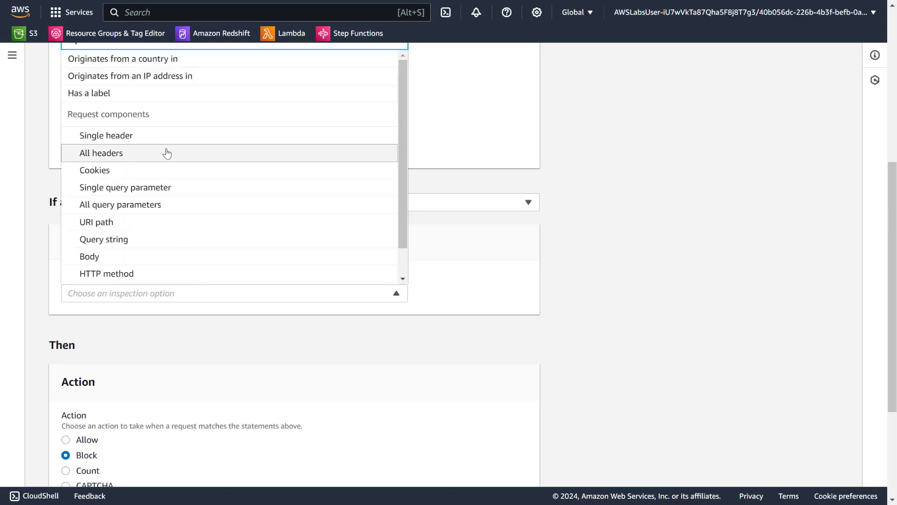
pyautogui.click(121, 257)
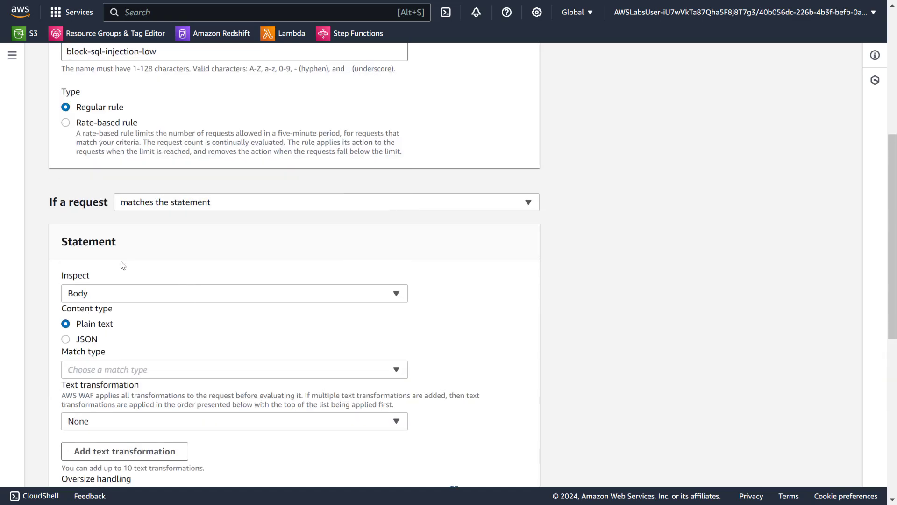
pyautogui.scroll(-2, 185, 237)
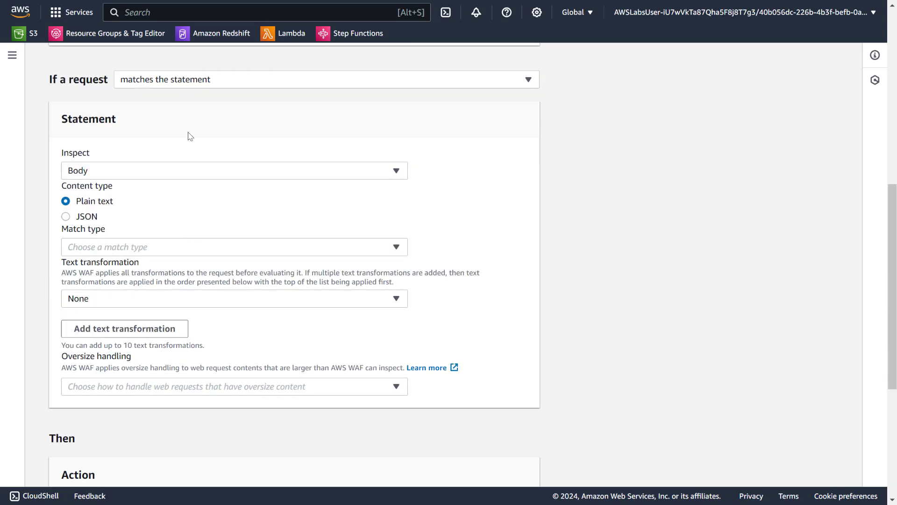
pyautogui.click(175, 85)
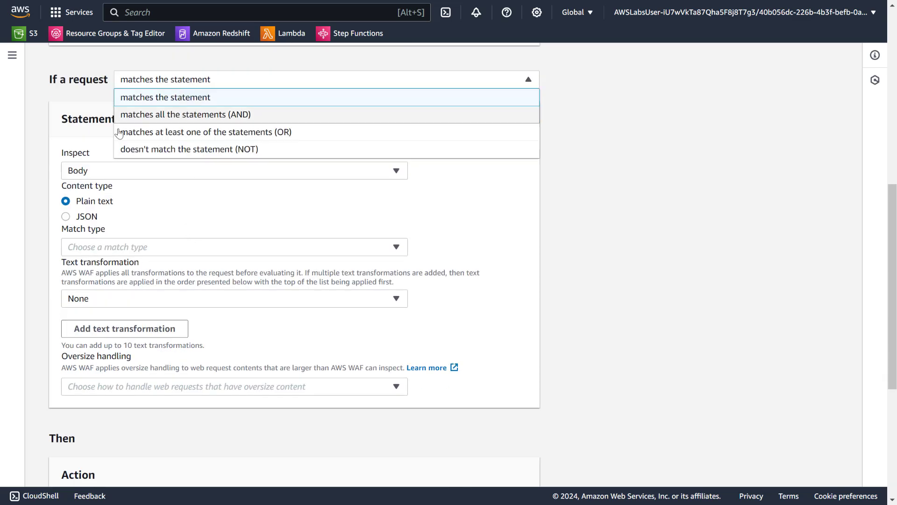
pyautogui.click(595, 241)
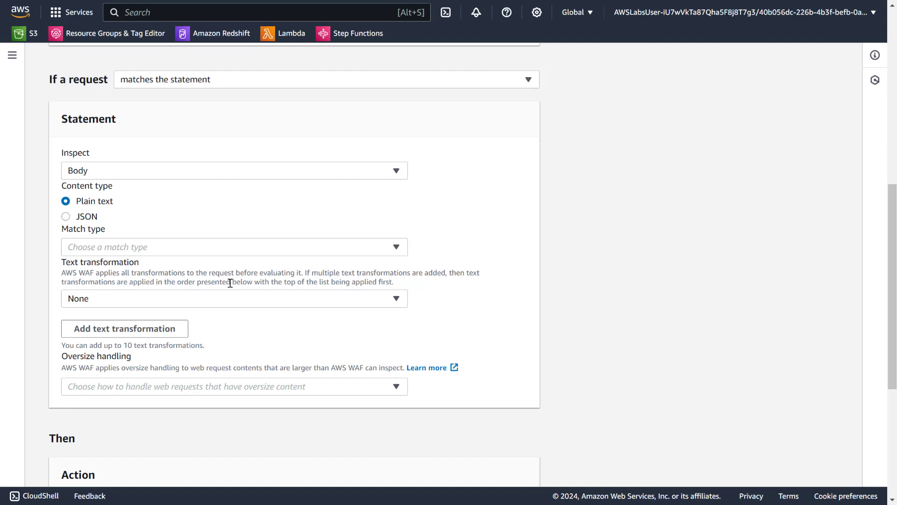
# - Set the body statement's match type to Contains SQL injection attacks
pyautogui.click(201, 254)
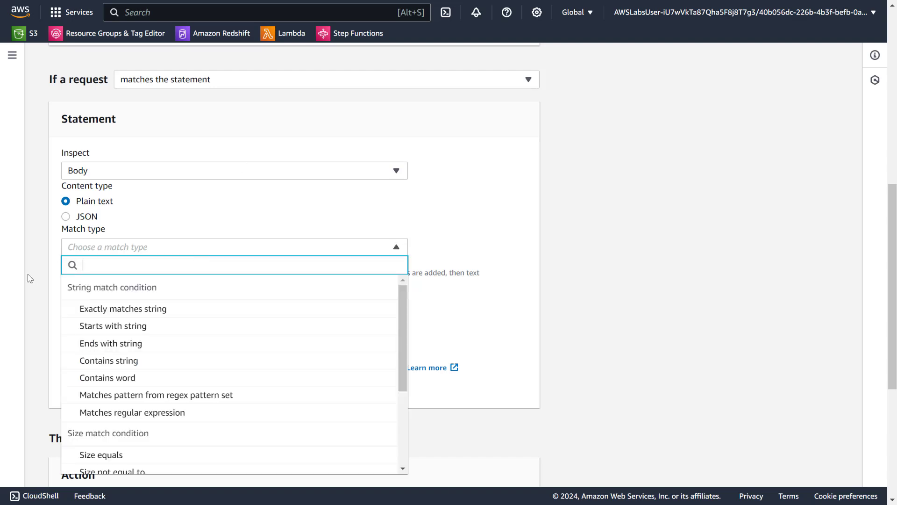
pyautogui.scroll(-3, 29, 277)
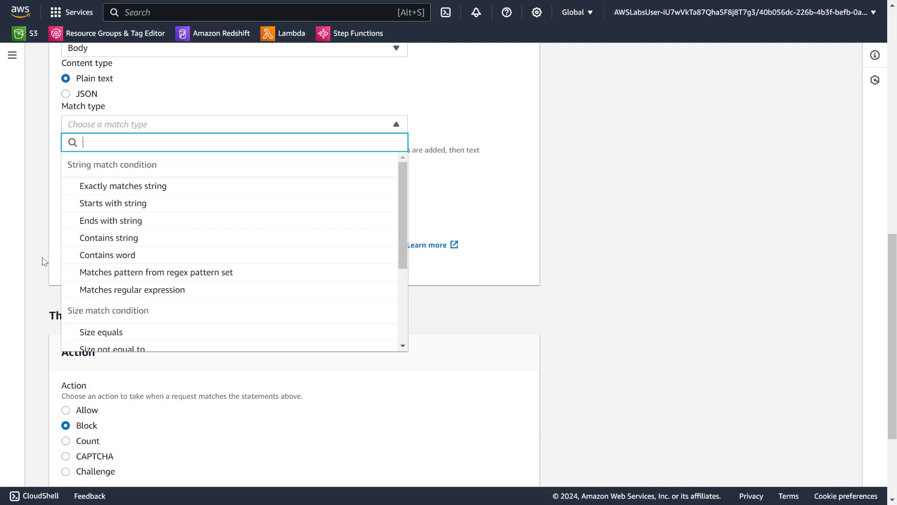
pyautogui.scroll(-3, 210, 239)
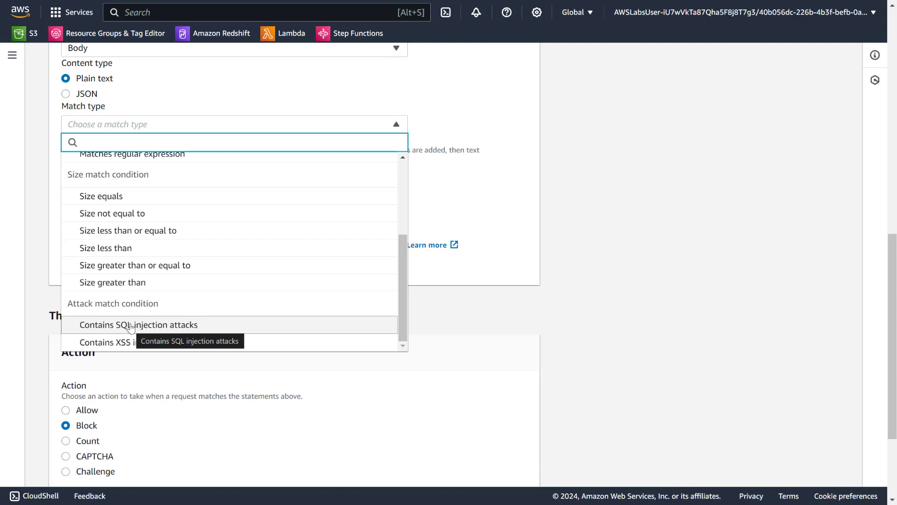
pyautogui.click(130, 327)
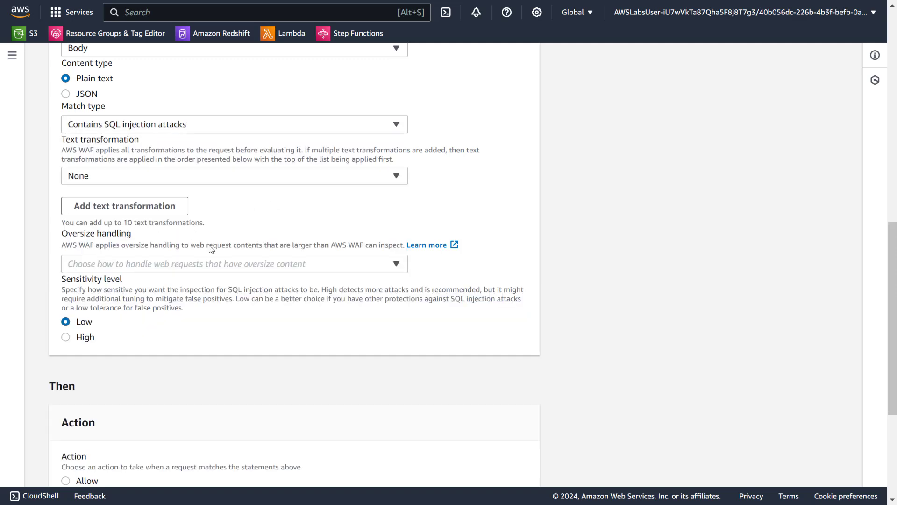
pyautogui.click(188, 264)
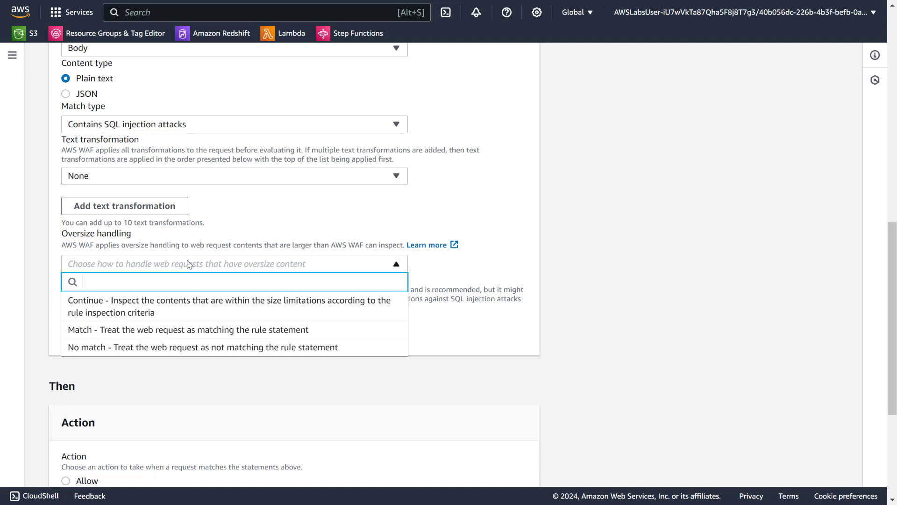
pyautogui.click(262, 216)
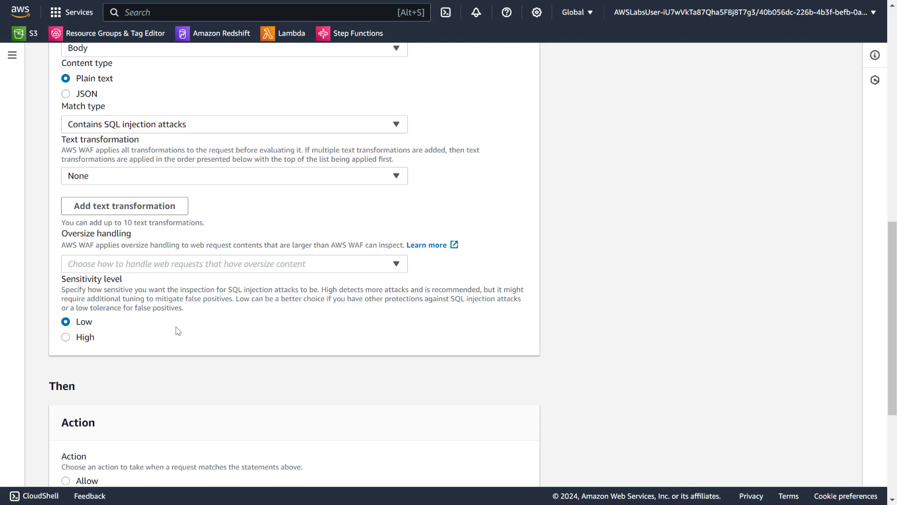
# - Enable a custom response for the rule's Block action with response code 200
pyautogui.scroll(-5, 196, 324)
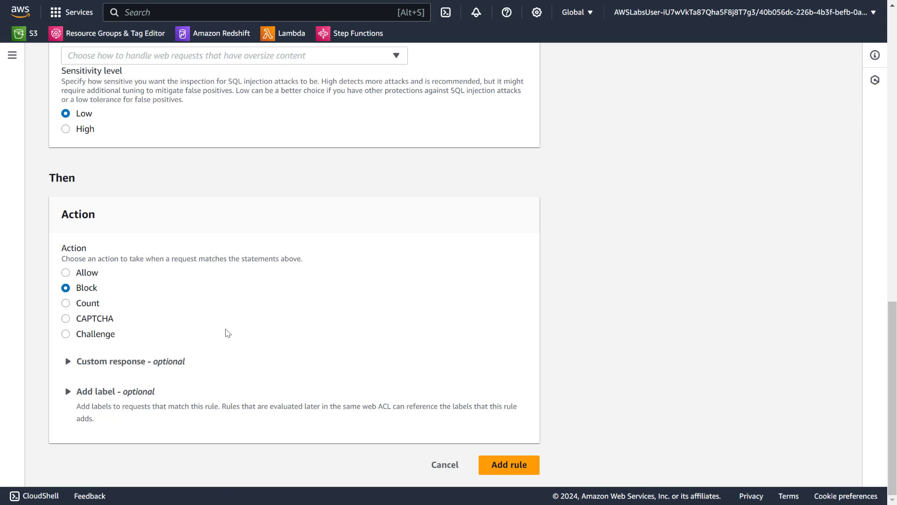
pyautogui.click(128, 363)
pyautogui.scroll(-1, 177, 313)
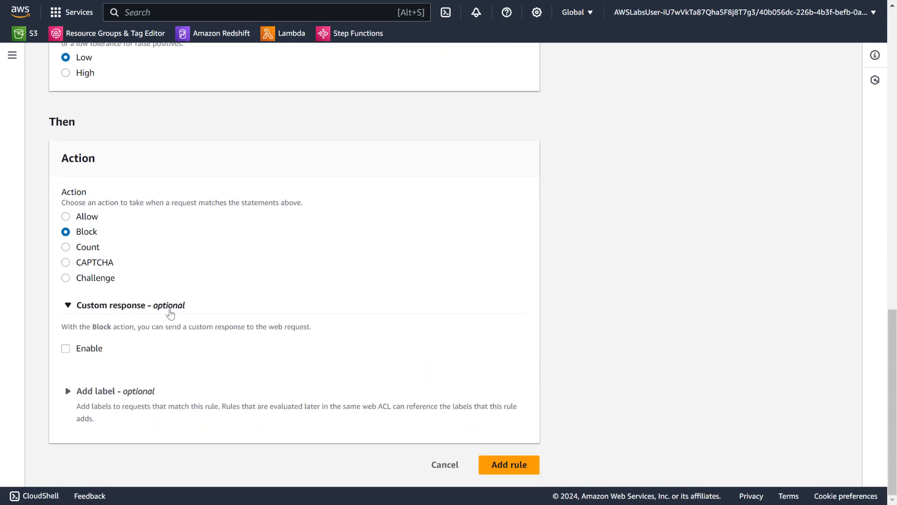
pyautogui.click(65, 348)
pyautogui.scroll(-3, 66, 348)
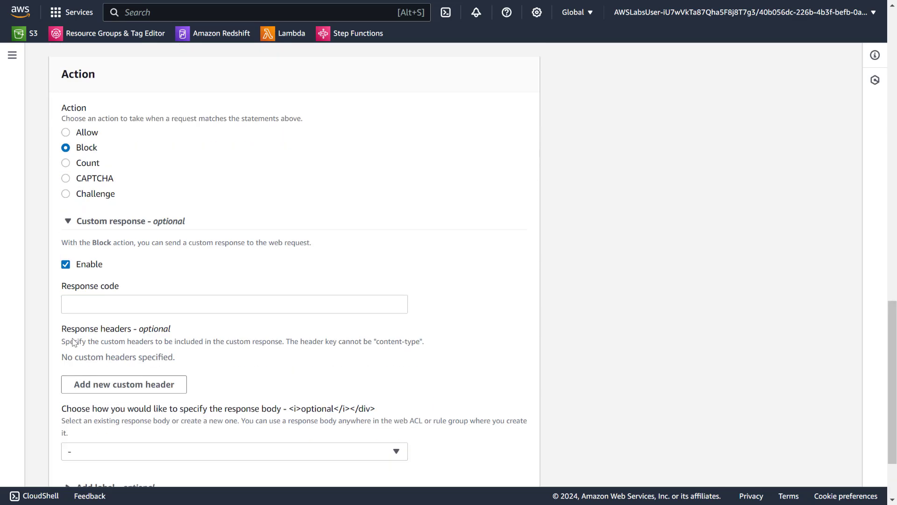
pyautogui.click(139, 213)
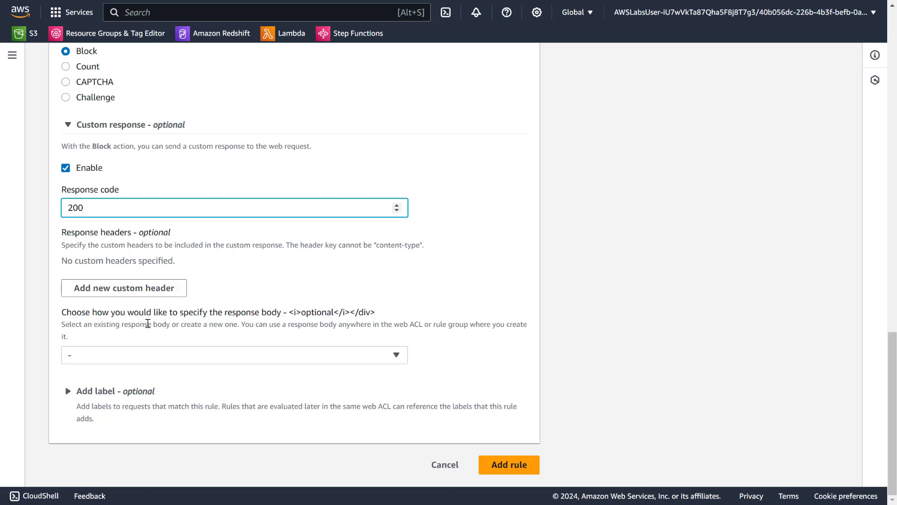
# - Create and save an HTML custom response body named SQLi-Low with the text "SQLi **LOW** Sensitivity Level rule match" followed by "< br >"
pyautogui.click(131, 356)
pyautogui.click(145, 392)
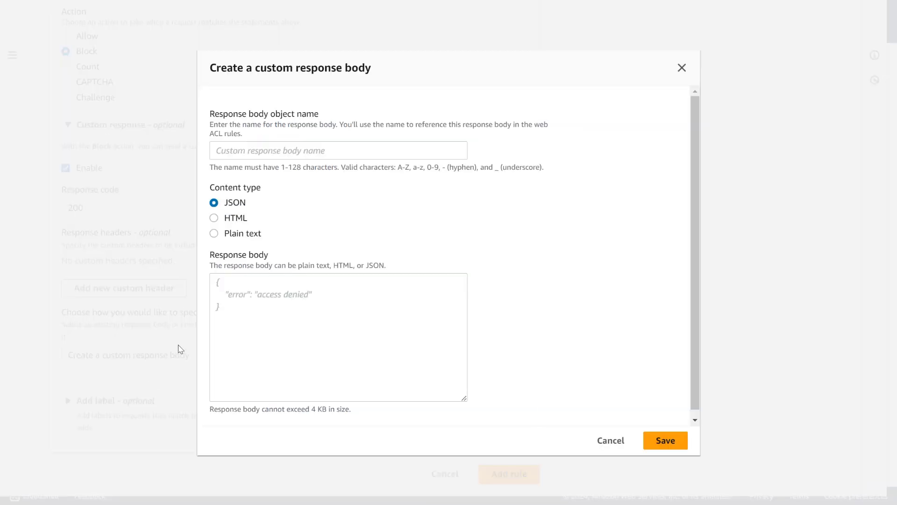
pyautogui.click(230, 218)
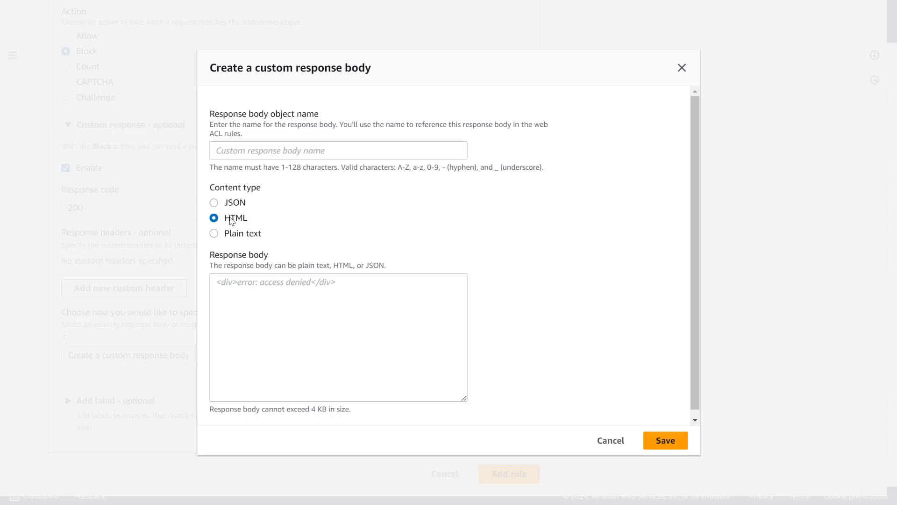
pyautogui.click(285, 151)
pyautogui.click(246, 146)
pyautogui.write('SQLi-Low')
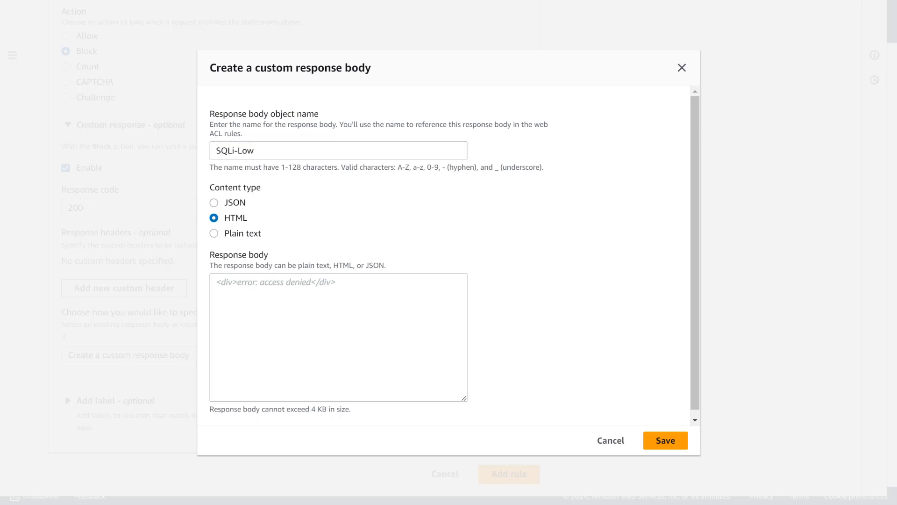
pyautogui.click(450, 306)
pyautogui.write('SQLi **LOW** Sensitivity Level rule match  < br >')
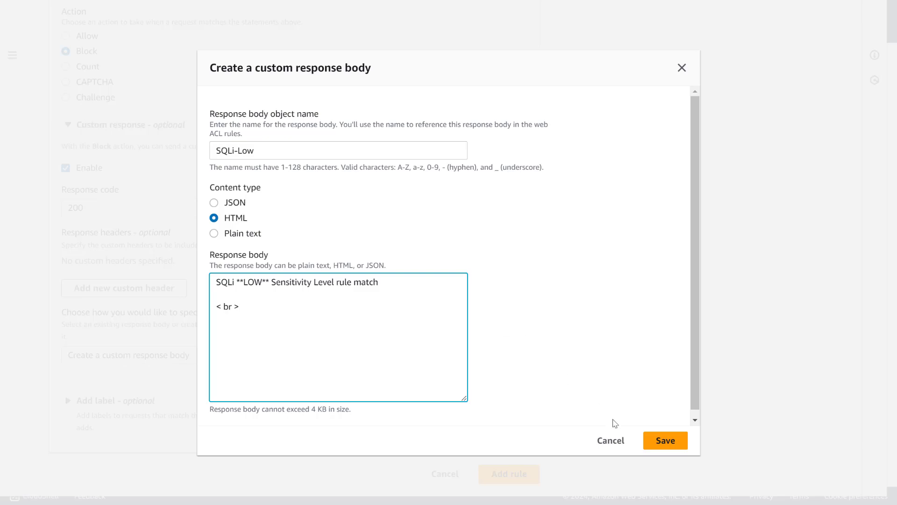
pyautogui.click(660, 438)
# - Set the body statement's oversize handling to Continue and add the block-sql-injection-low rule to the web ACL
pyautogui.scroll(-3, 373, 262)
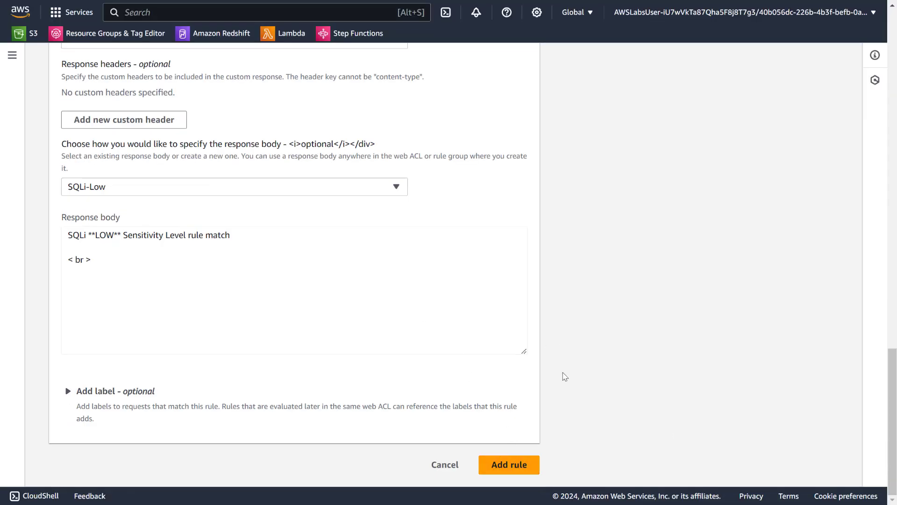
pyautogui.scroll(20, 447, 248)
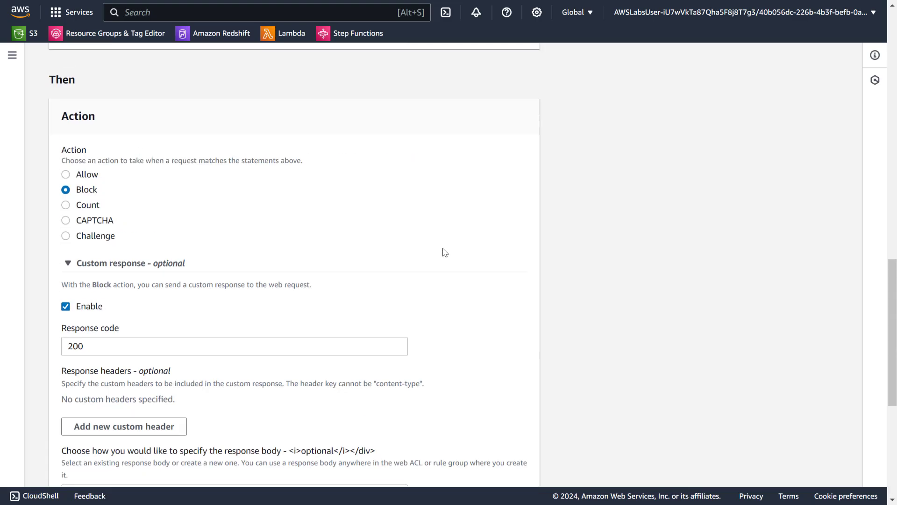
pyautogui.scroll(4, 442, 251)
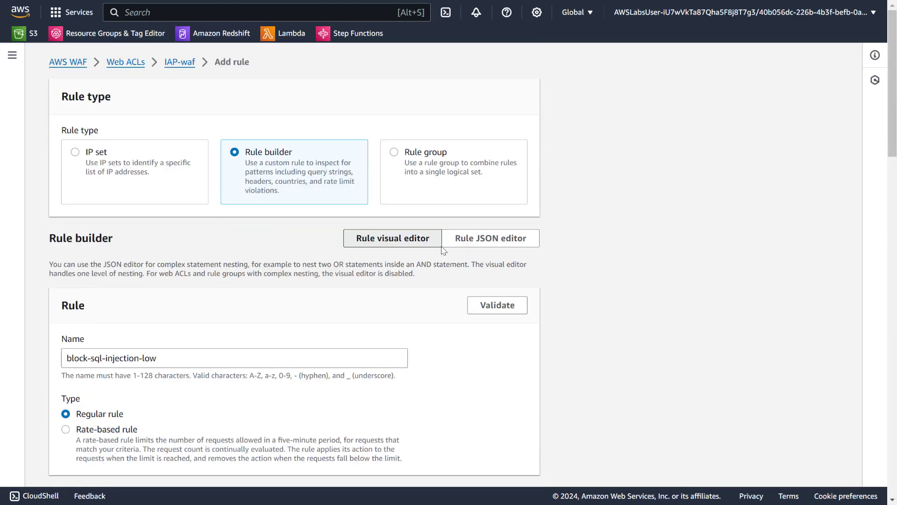
pyautogui.scroll(-12, 443, 251)
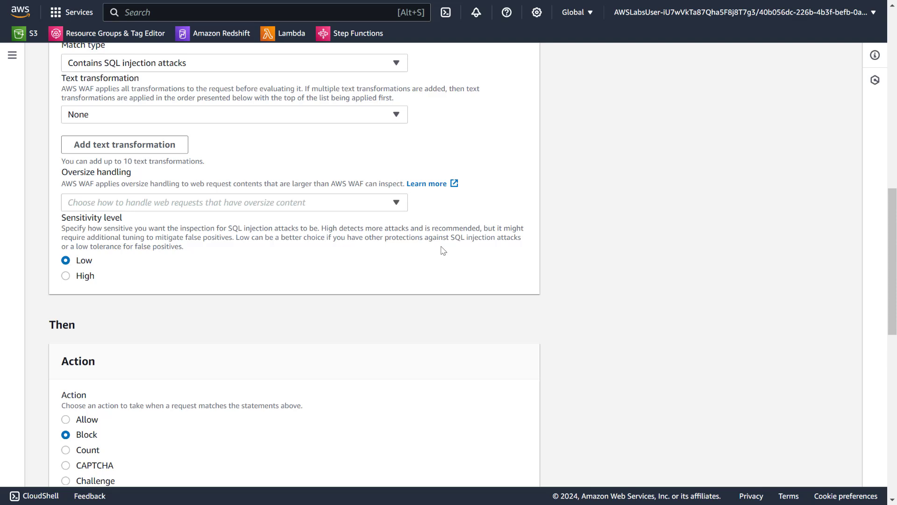
pyautogui.click(398, 208)
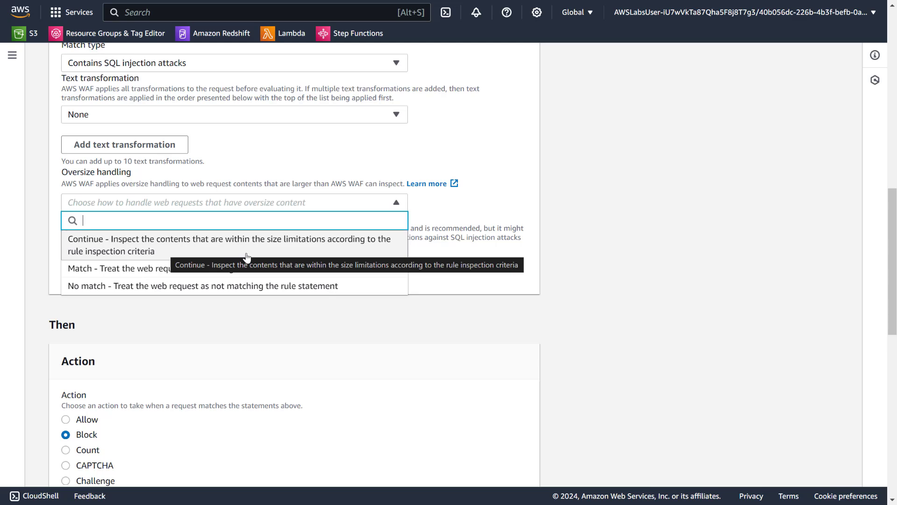
pyautogui.click(283, 243)
pyautogui.scroll(-12, 269, 252)
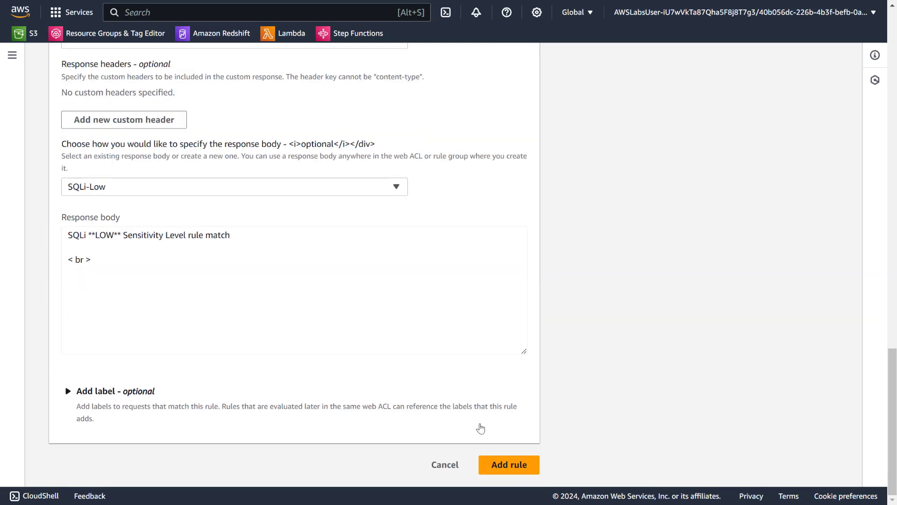
pyautogui.click(509, 464)
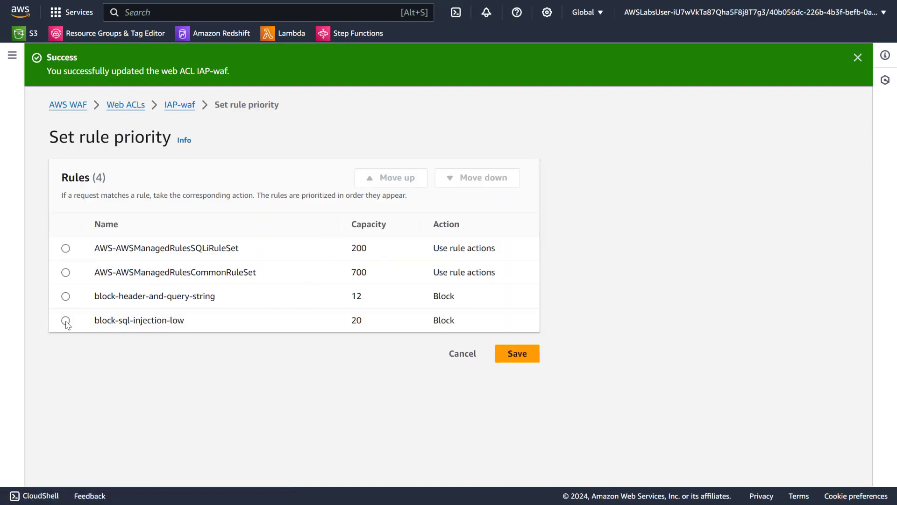
# - Move block-sql-injection-low to the first place in the rule priority order and save it
pyautogui.click(65, 321)
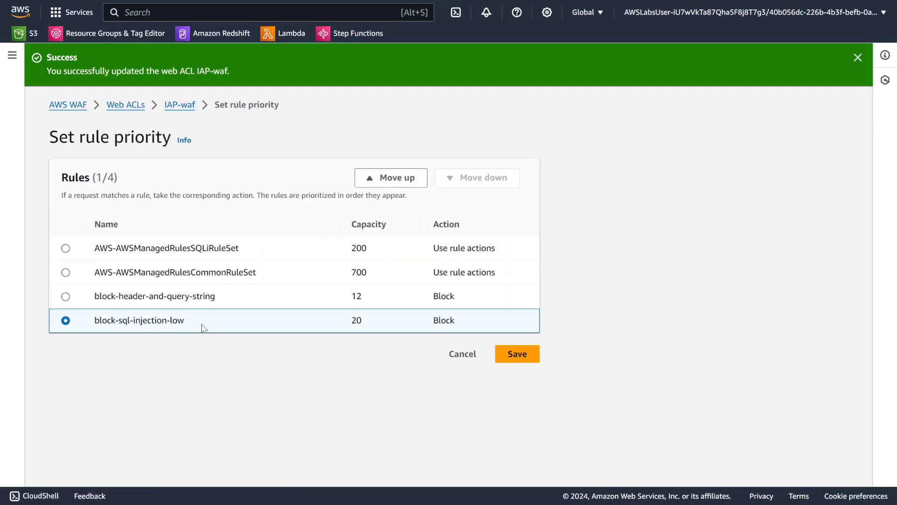
pyautogui.click(390, 180)
pyautogui.click(390, 179)
pyautogui.click(390, 180)
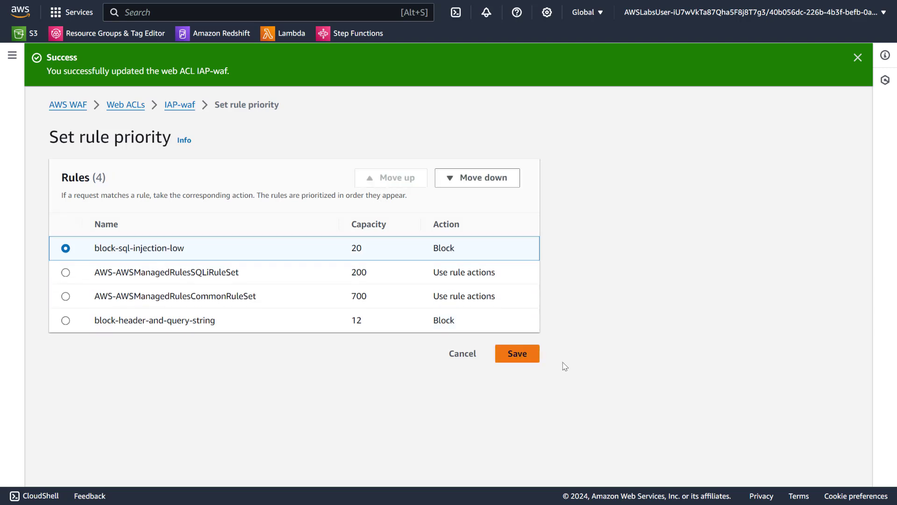
pyautogui.click(517, 354)
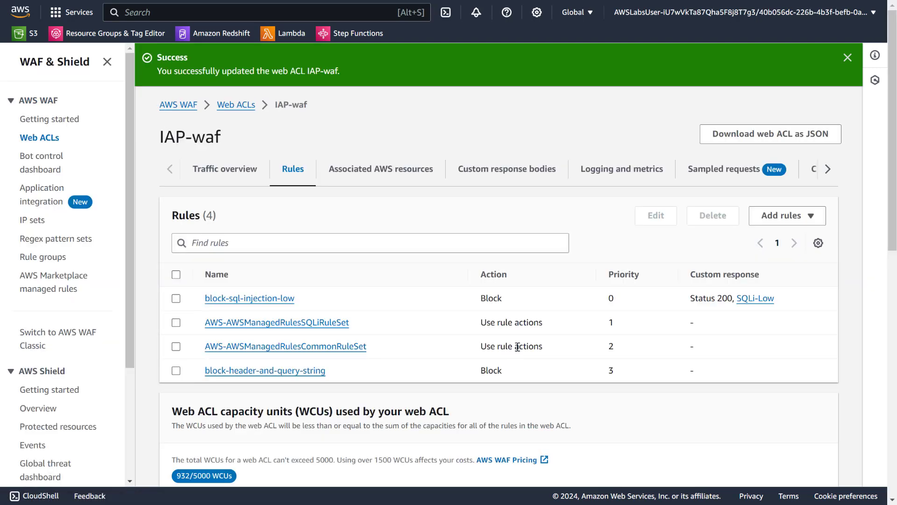
# - Start another custom rule for IAP-waf in the rule builder and name it block-sql-injection-high
pyautogui.click(782, 218)
pyautogui.click(783, 253)
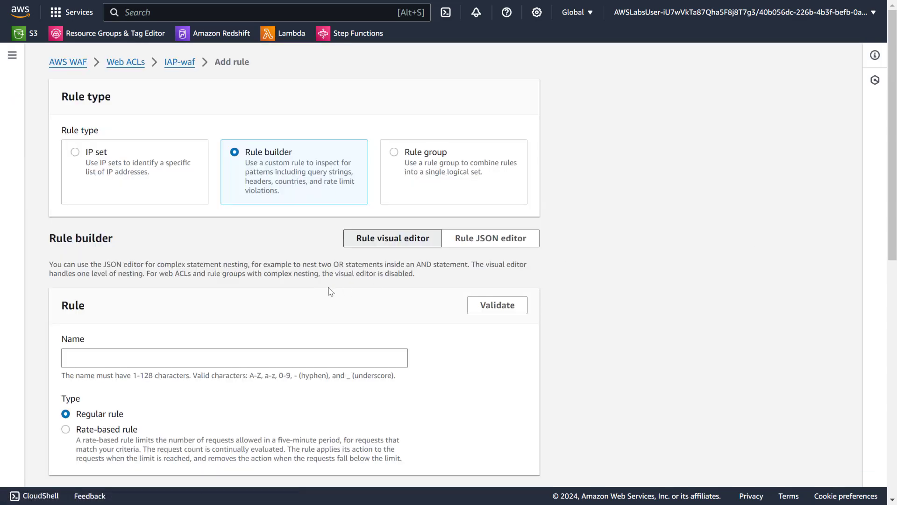
pyautogui.scroll(-3, 173, 296)
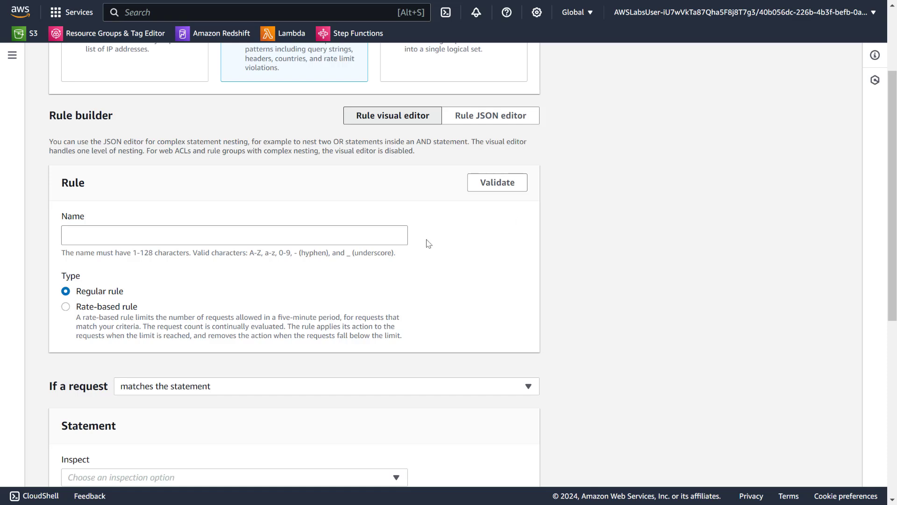
pyautogui.click(336, 227)
pyautogui.write('block-sql-injection-high')
pyautogui.scroll(-3, 336, 227)
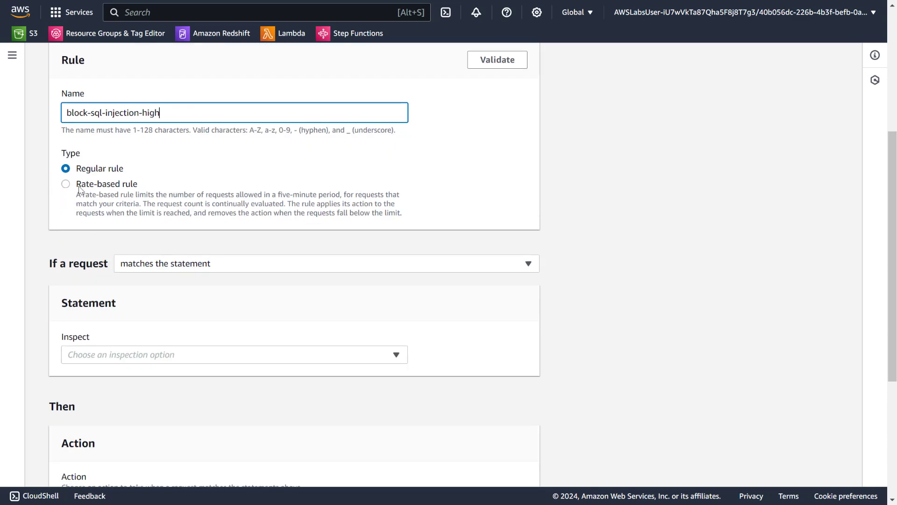
# - Set the new rule's statement to inspect the Body with the match type Contains SQL injection attacks
pyautogui.click(125, 354)
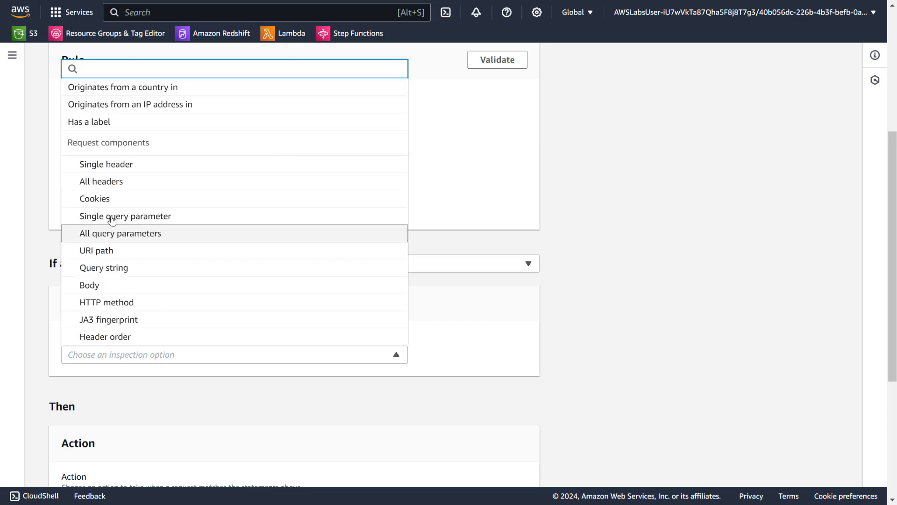
pyautogui.click(103, 285)
pyautogui.scroll(-4, 107, 273)
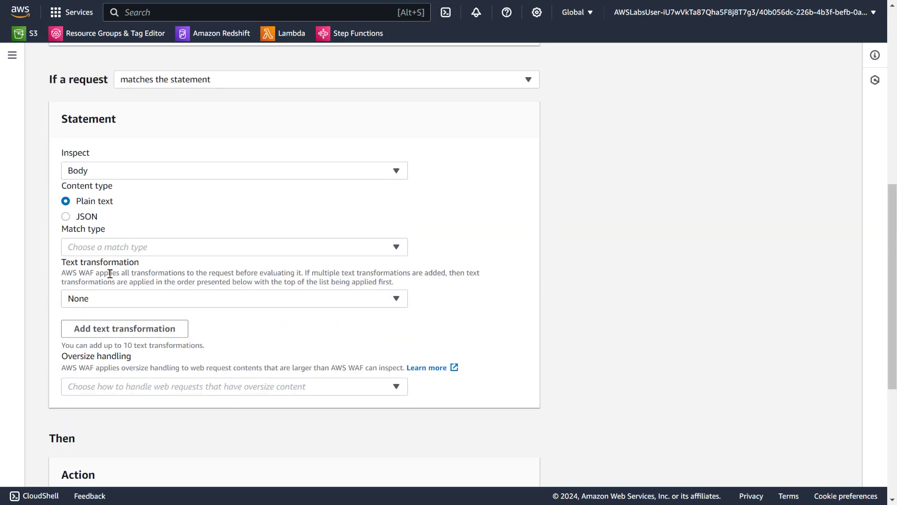
pyautogui.click(125, 247)
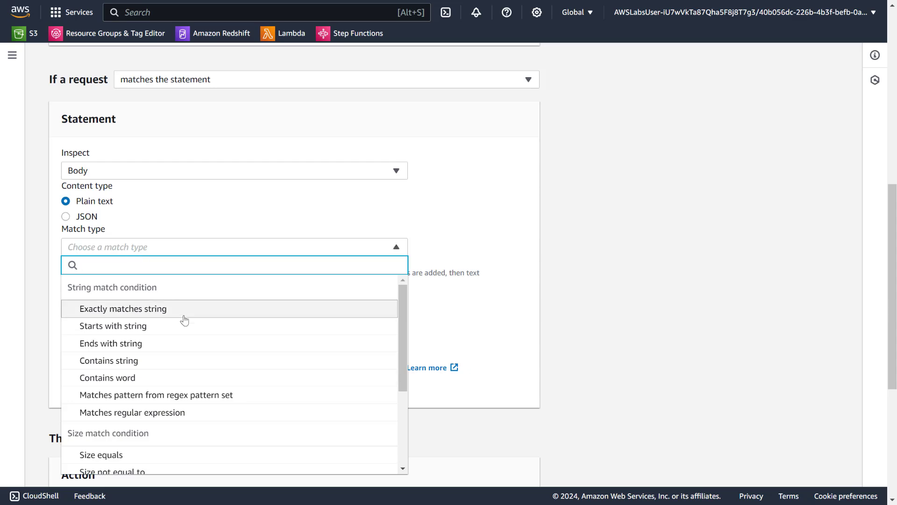
pyautogui.scroll(-3, 185, 327)
pyautogui.scroll(-1, 186, 357)
pyautogui.scroll(-3, 58, 328)
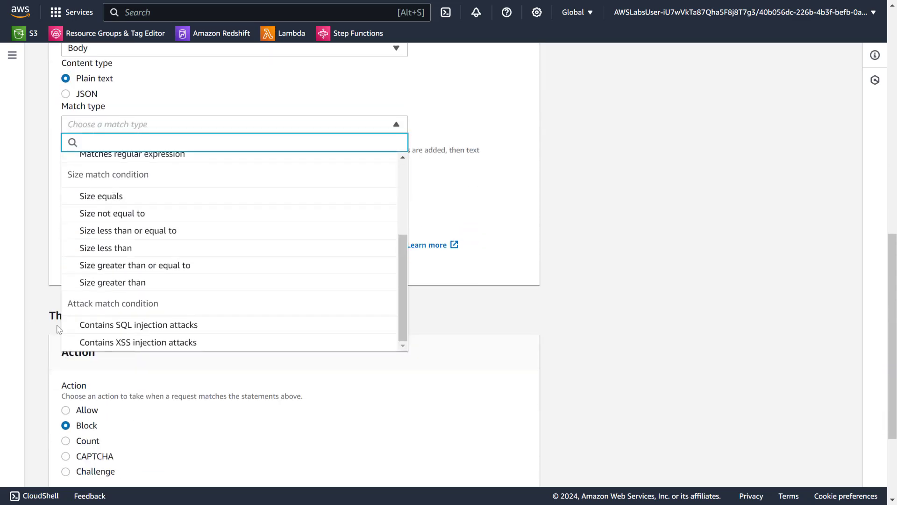
pyautogui.click(129, 319)
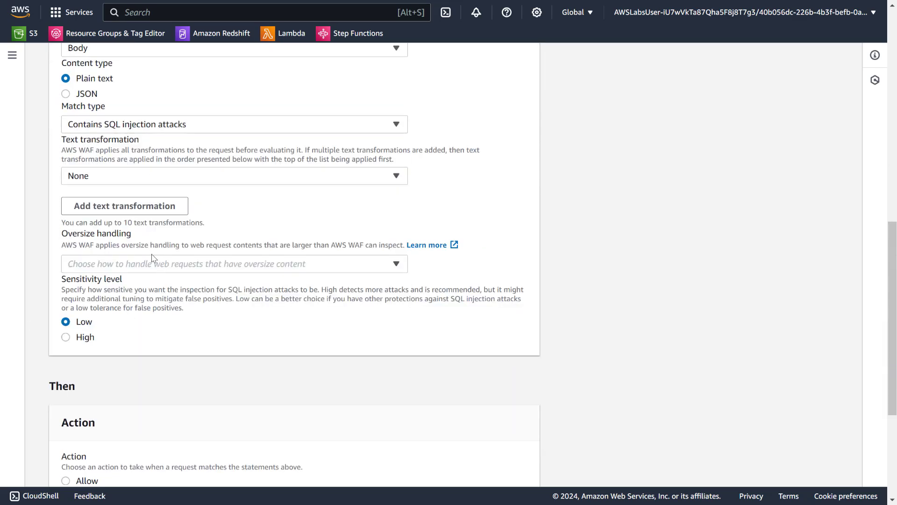
# - Set the statement's oversize handling to Continue and its sensitivity level to High
pyautogui.click(145, 267)
pyautogui.click(118, 303)
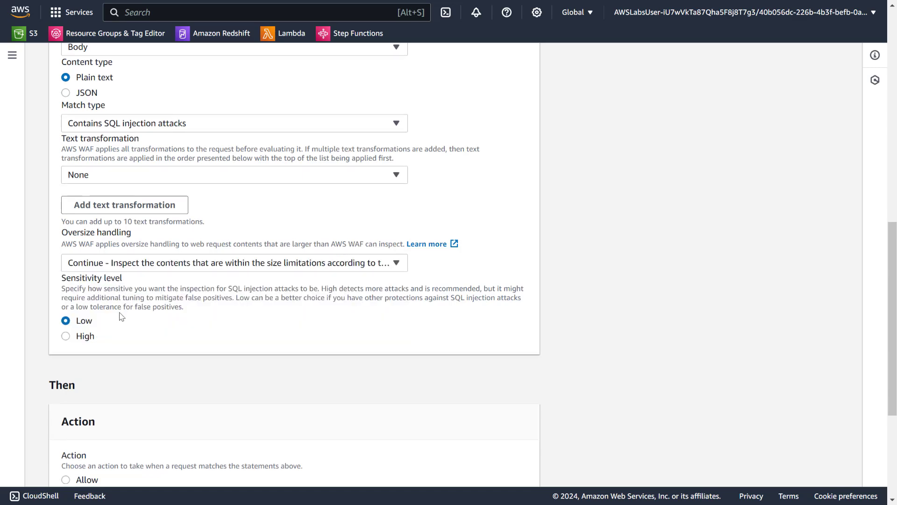
pyautogui.scroll(-2, 120, 313)
pyautogui.click(89, 276)
# - Enable a custom response with code 200 for the high-sensitivity rule's Block action
pyautogui.scroll(-3, 103, 275)
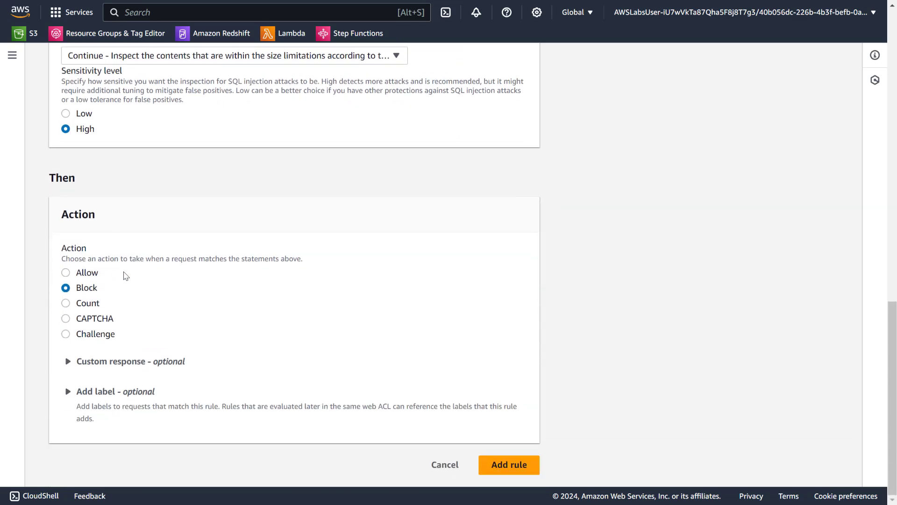
pyautogui.click(96, 361)
pyautogui.scroll(-1, 164, 310)
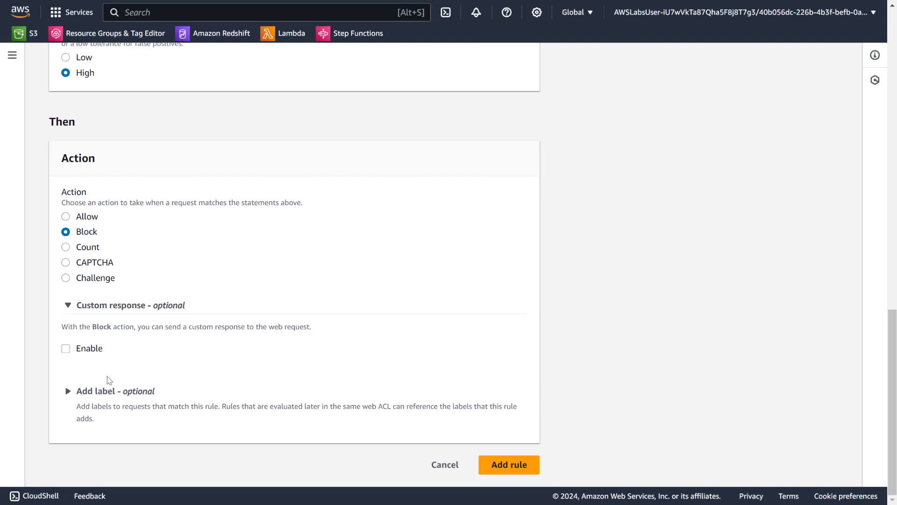
pyautogui.click(88, 347)
pyautogui.scroll(-4, 150, 326)
pyautogui.click(139, 211)
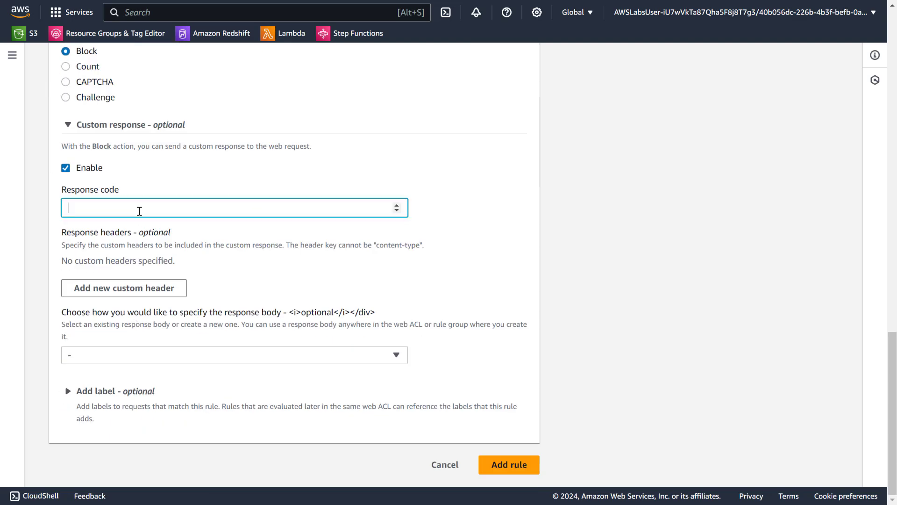
pyautogui.write('200')
# - Start a new custom response body for the rule with HTML as its content type and SQLi-High as its name
pyautogui.click(115, 354)
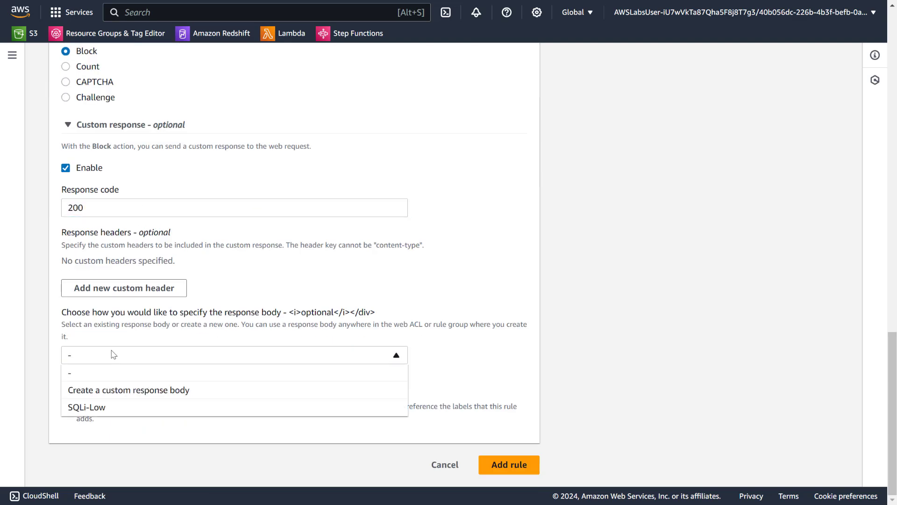
pyautogui.click(105, 395)
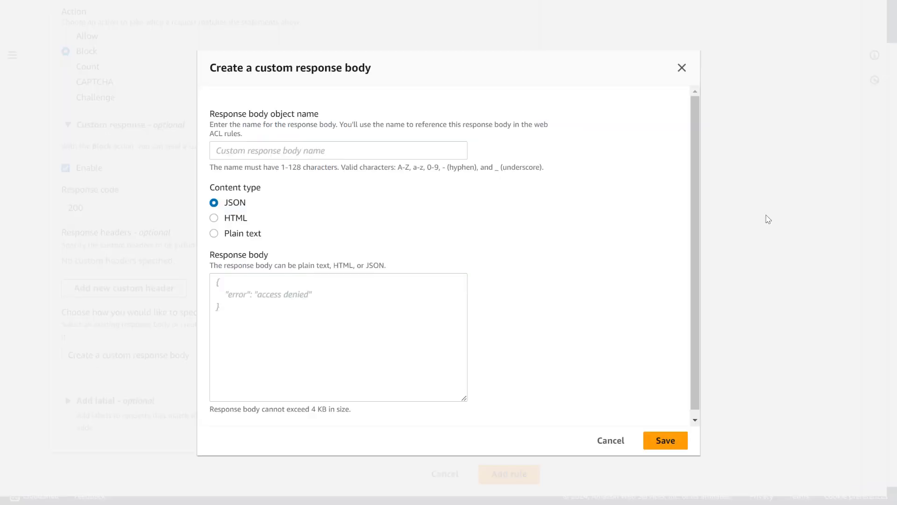
pyautogui.click(240, 219)
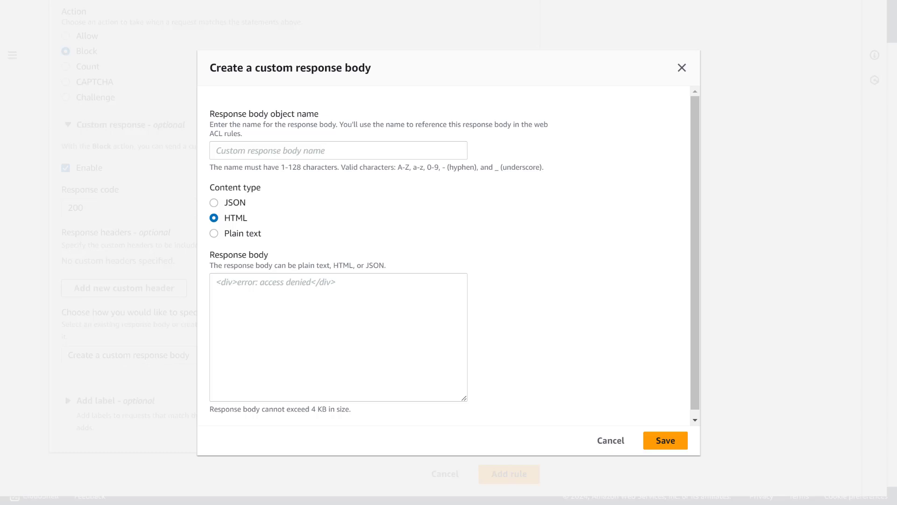
pyautogui.click(279, 156)
pyautogui.write('SQLi-Low')
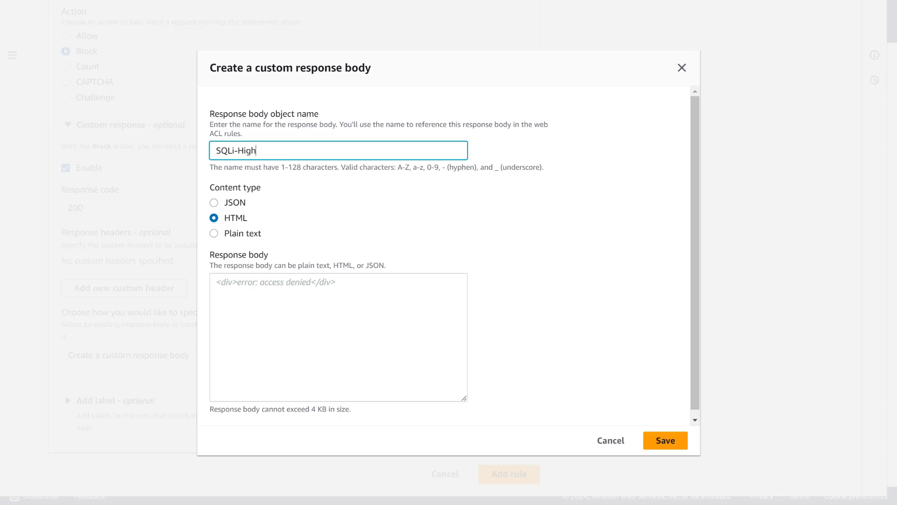
# - Fill the response body with "SQLi **HIGH** Sensitivity Level rule match" followed by "< br >" on a separate line, and save it
pyautogui.hotkey('alt', 'Tab')
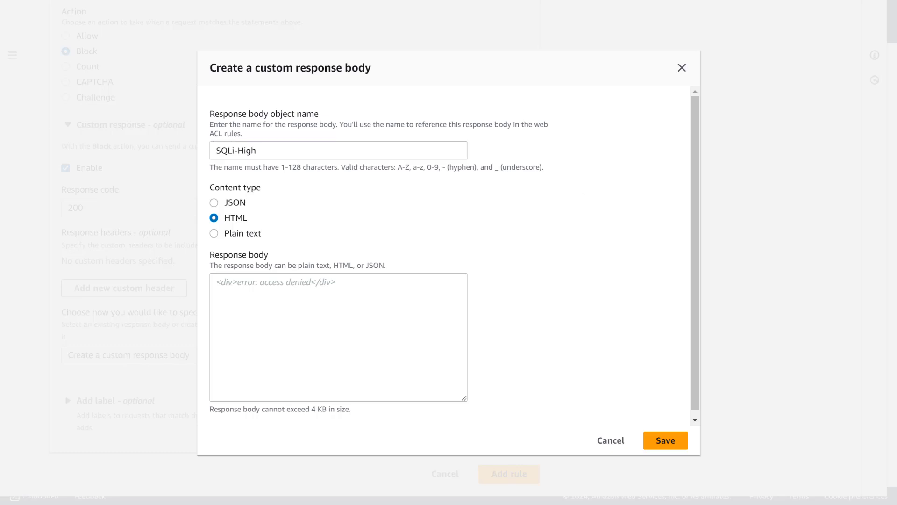
pyautogui.click(401, 310)
pyautogui.write('SQLi **HIGH** Sensitivity Level rule match  < br >')
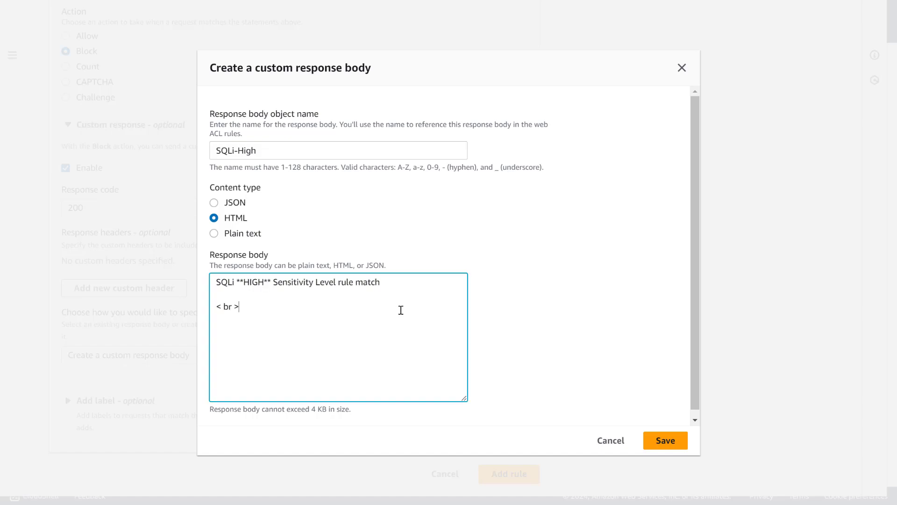
pyautogui.click(664, 440)
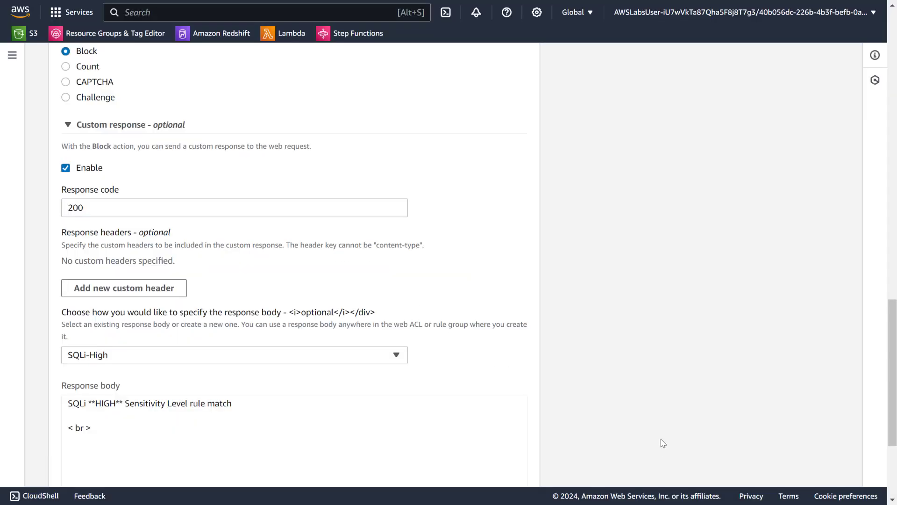
# - Check the block-sql-injection-high rule's settings and add the rule to IAP-waf
pyautogui.scroll(8, 248, 240)
pyautogui.scroll(5, 263, 237)
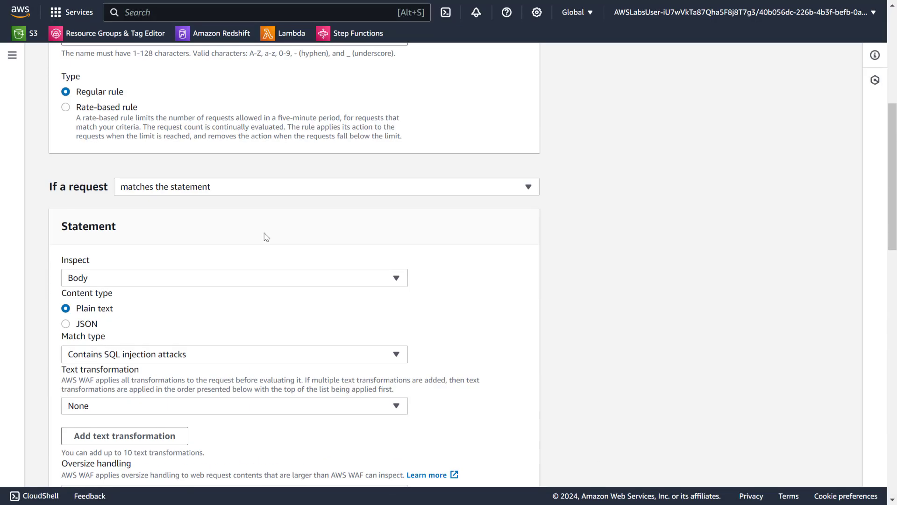
pyautogui.scroll(4, 266, 236)
pyautogui.scroll(-13, 299, 239)
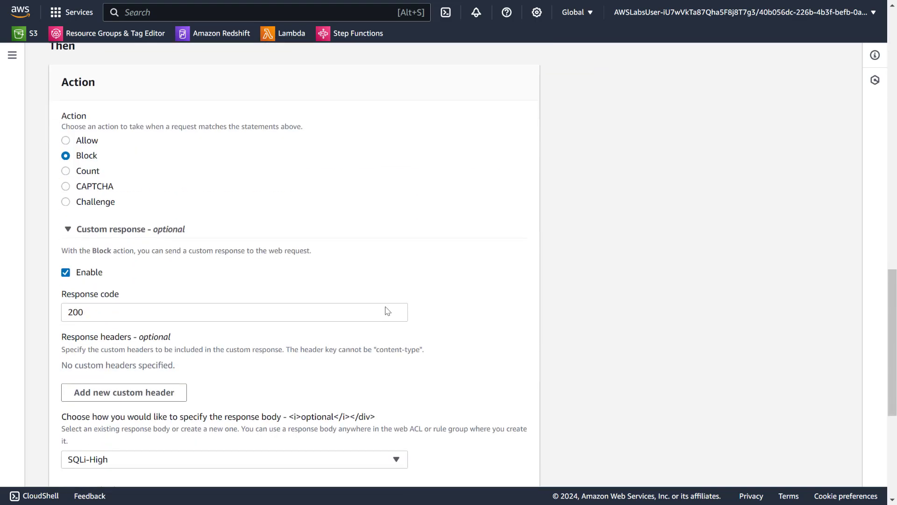
pyautogui.scroll(-5, 387, 311)
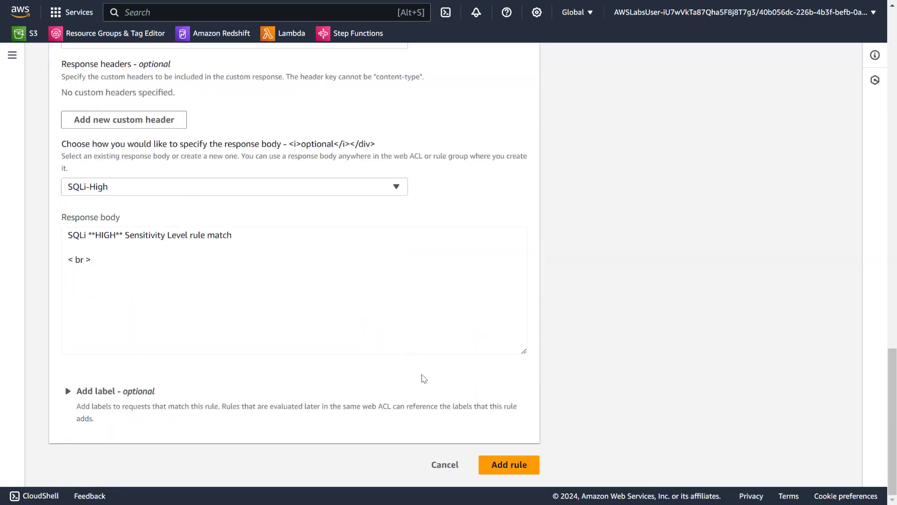
pyautogui.click(504, 469)
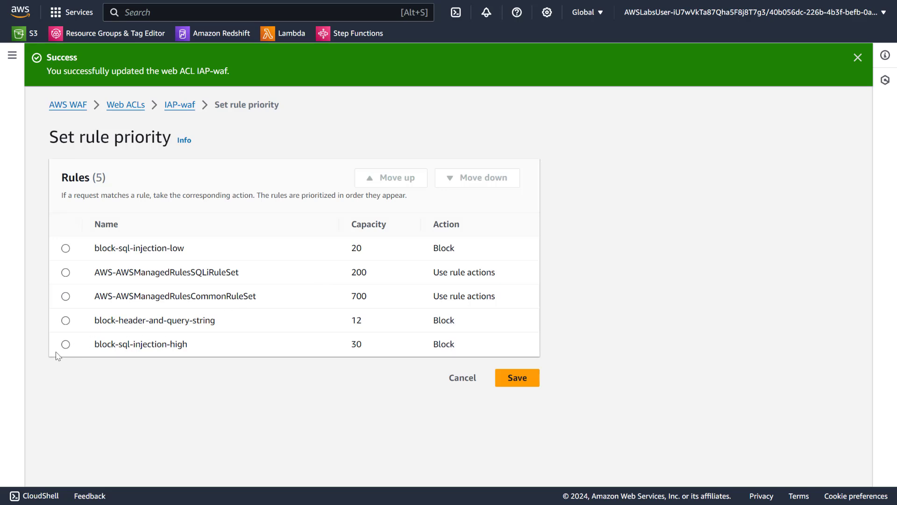
# - Raise block-sql-injection-high to second place, directly below block-sql-injection-low, and save the rule priority
pyautogui.click(66, 344)
pyautogui.click(400, 178)
pyautogui.click(402, 178)
pyautogui.click(402, 179)
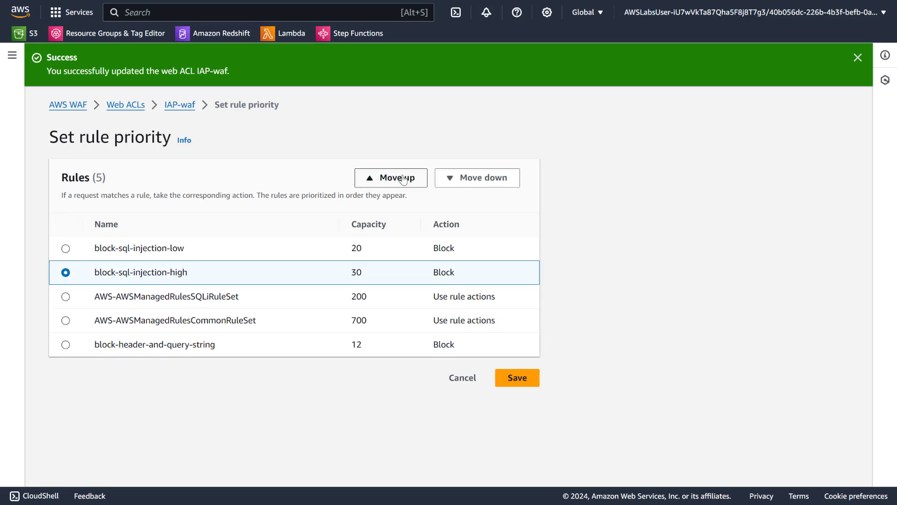
pyautogui.click(517, 378)
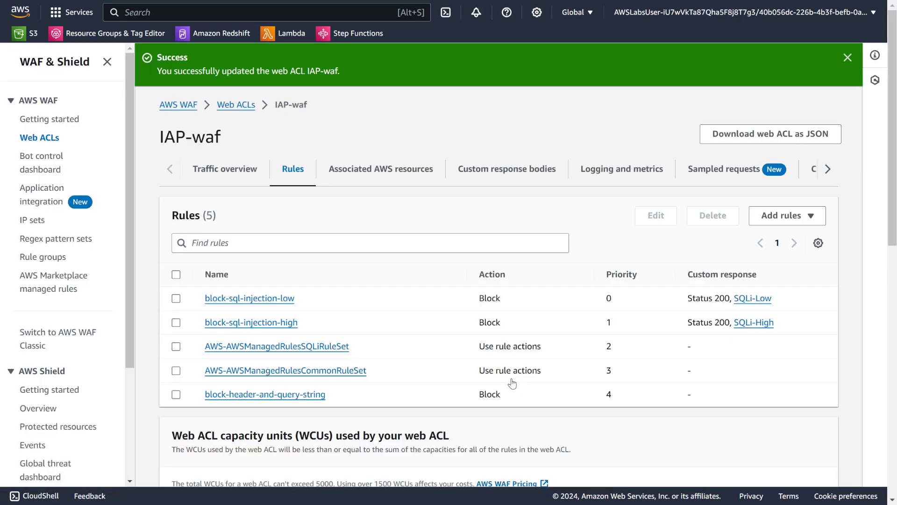
# - Switch to the Cloud9 environment and clear the bash terminal
pyautogui.moveTo(428, 4)
pyautogui.hotkey('ctrl', 'Tab')
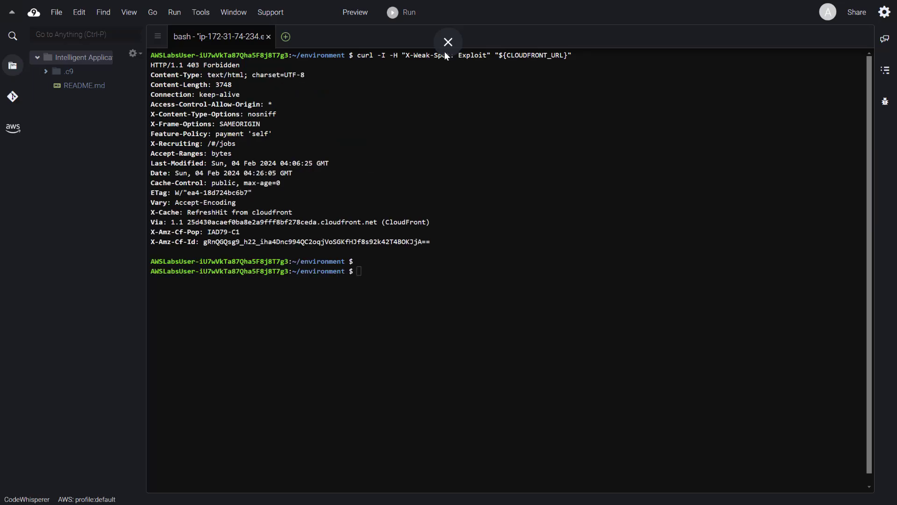
pyautogui.hotkey('ctrl', 'l')
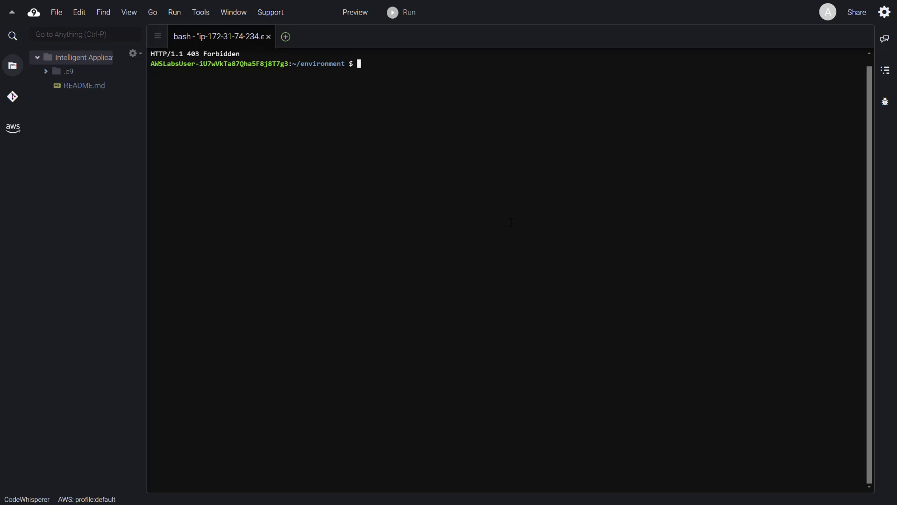
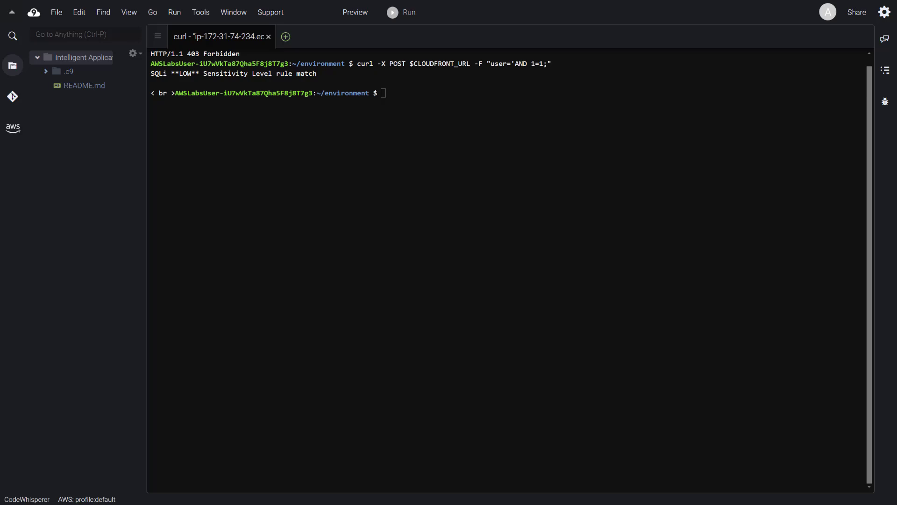
# - Activate the bash terminal's command prompt in the Cloud9 environment for further input
pyautogui.click(482, 163)
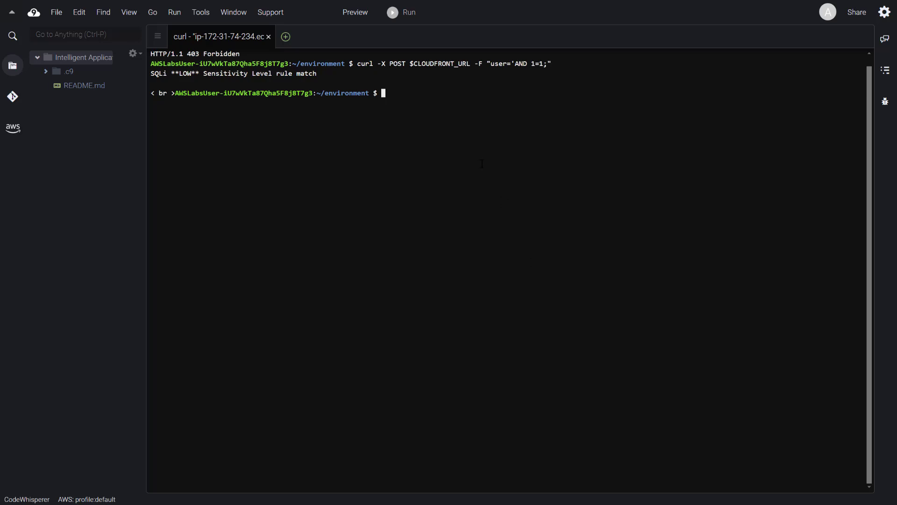
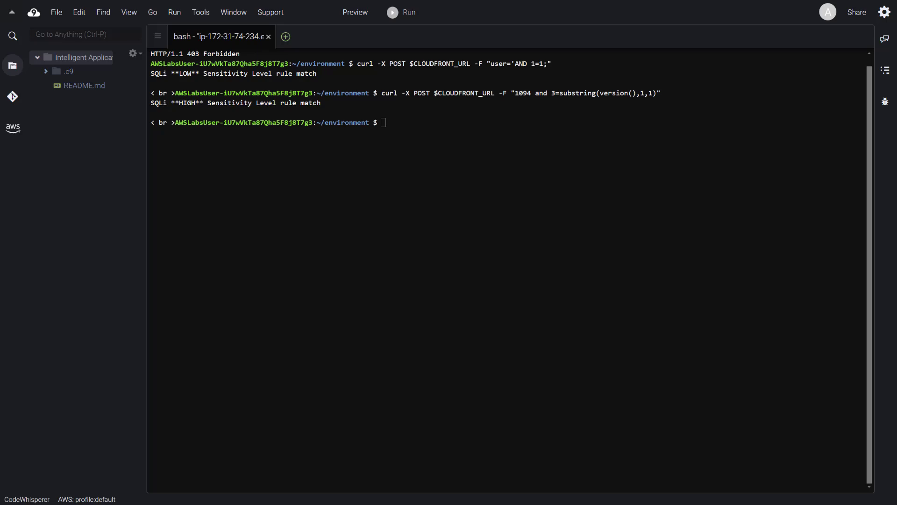
# - Switch from Cloud9 to the WAF & Shield page in full screen and start adding a custom rule to IAP-waf
pyautogui.click(448, 38)
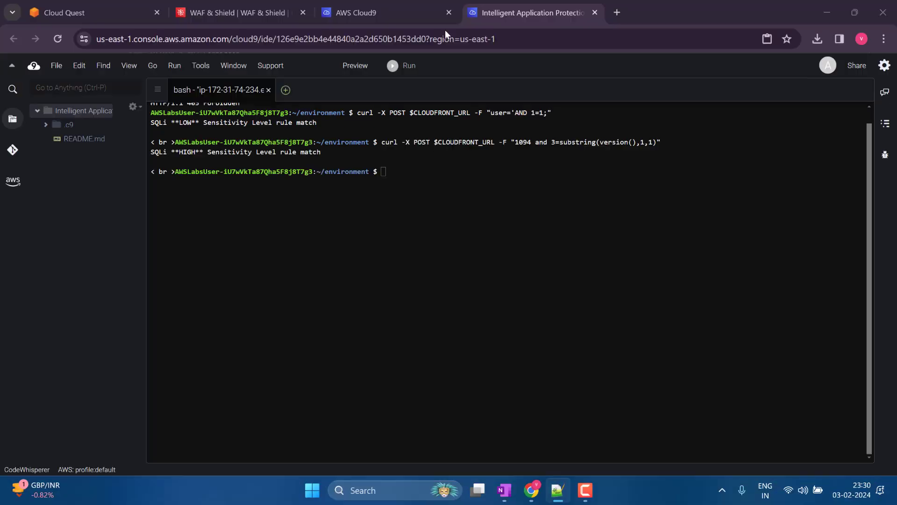
pyautogui.click(293, 14)
pyautogui.click(884, 39)
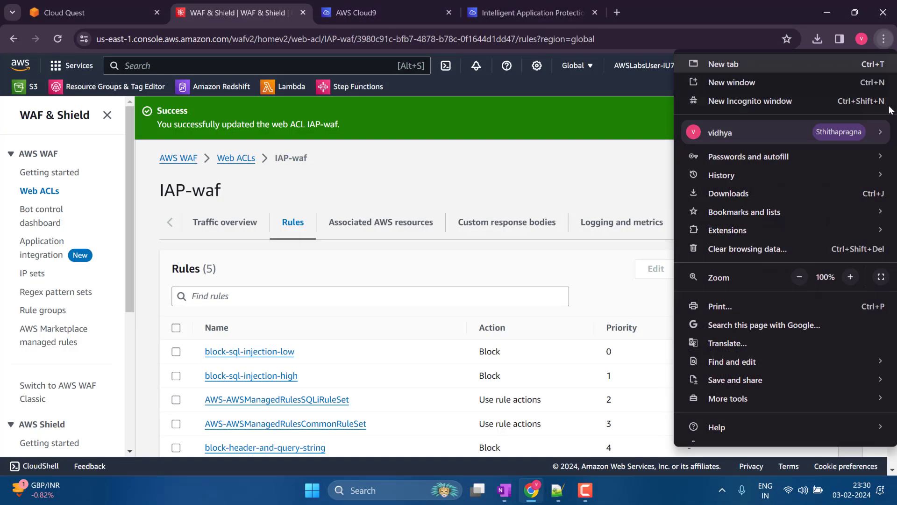
pyautogui.click(881, 276)
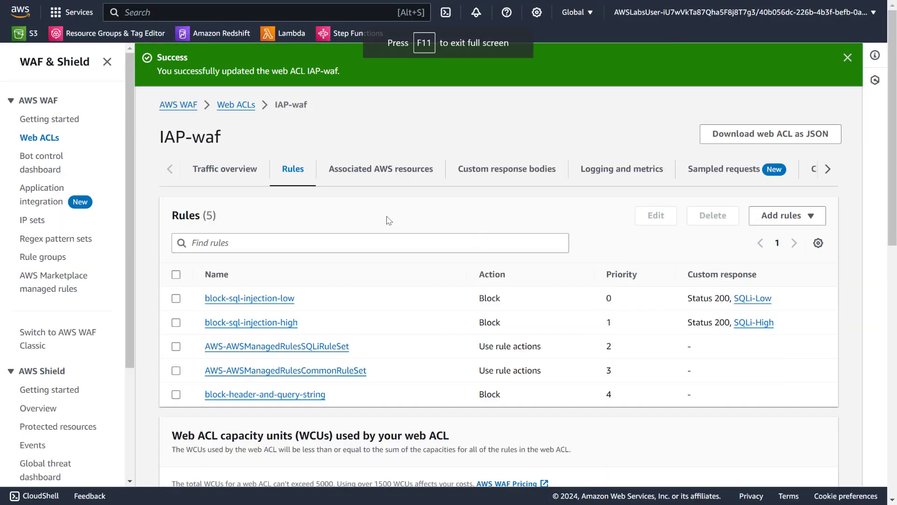
pyautogui.click(764, 214)
pyautogui.click(785, 253)
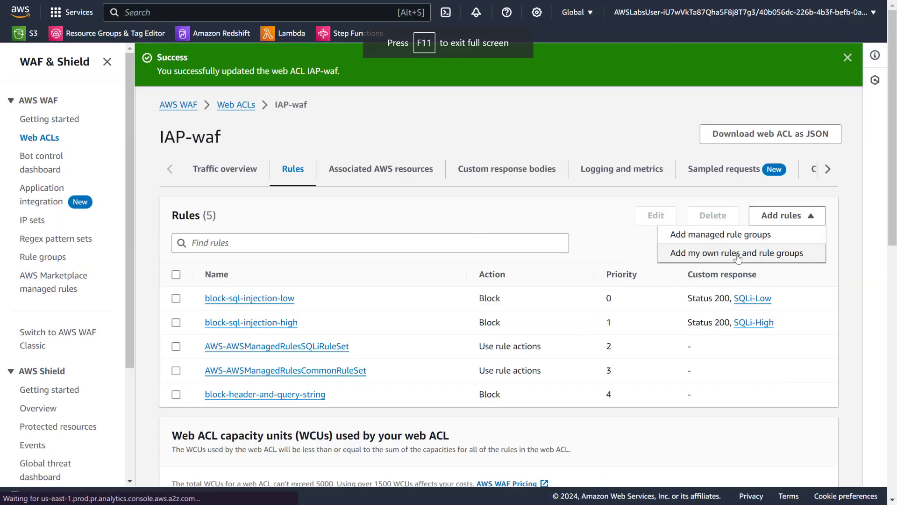
# - Name the new rule login-uri-rate-based-rule and make it a rate-based rule
pyautogui.scroll(-4, 799, 274)
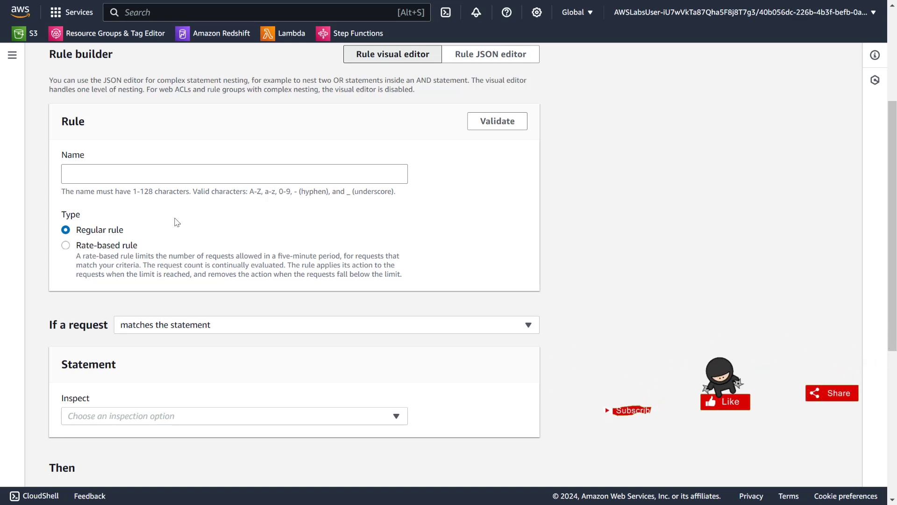
pyautogui.click(225, 176)
pyautogui.write('login-uri-rate-based-rule')
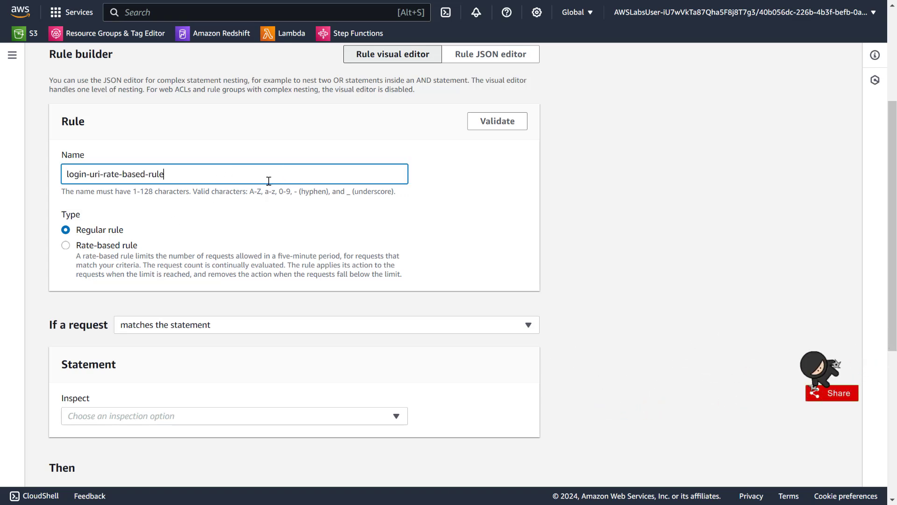
pyautogui.scroll(-2, 133, 194)
pyautogui.click(121, 188)
# - Set the rate limit to 100 and only consider requests that match the criteria in a rule statement
pyautogui.scroll(-4, 122, 191)
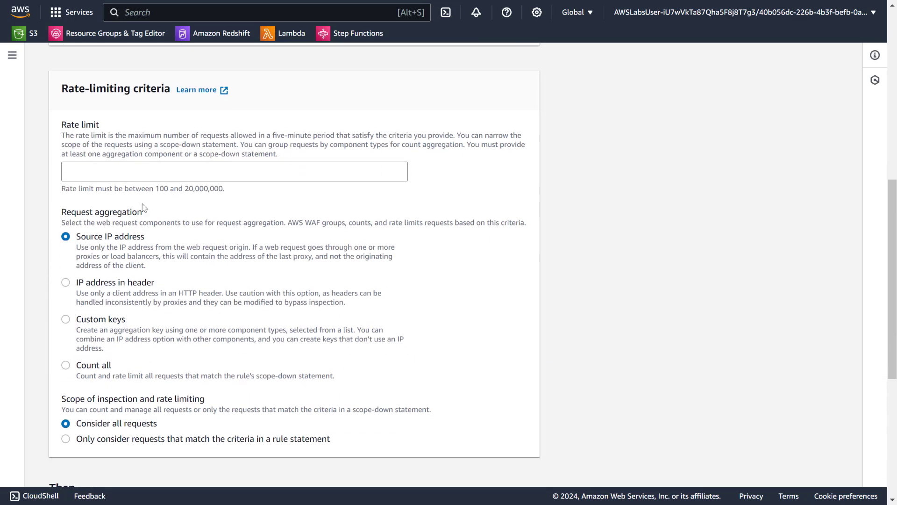
pyautogui.click(135, 173)
pyautogui.write('100')
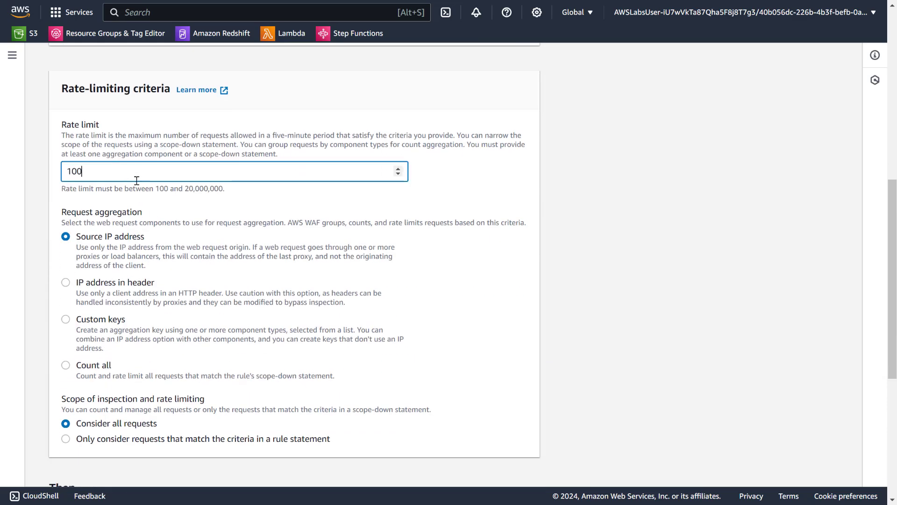
pyautogui.scroll(-3, 136, 180)
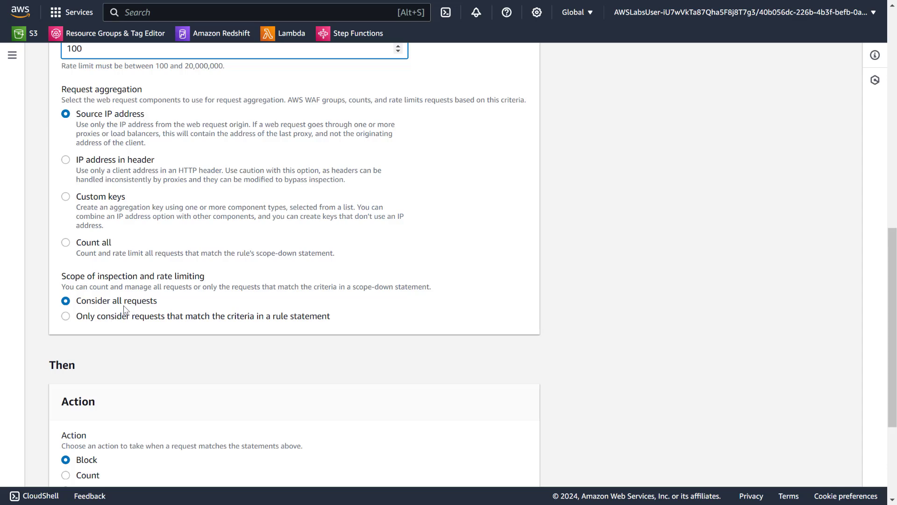
pyautogui.scroll(-3, 123, 304)
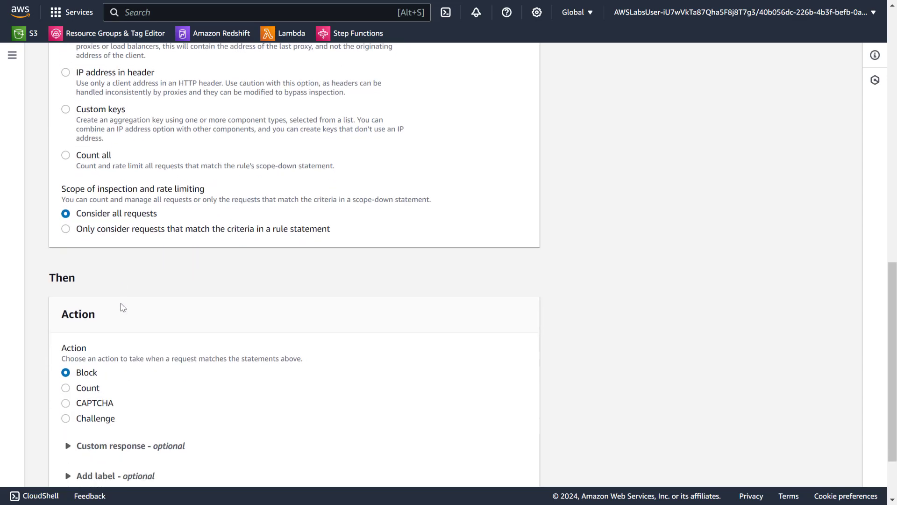
pyautogui.click(240, 196)
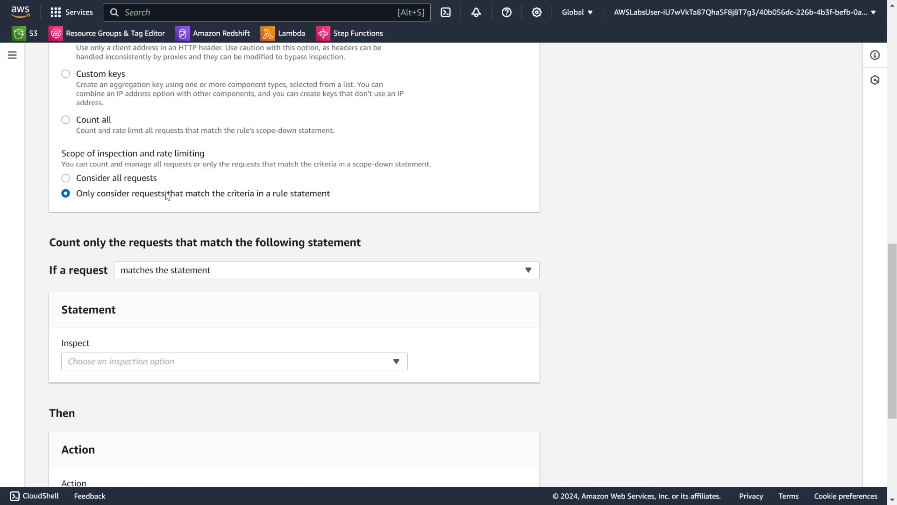
# - Configure the statement to inspect the URI path with the match type Contains string
pyautogui.scroll(-3, 222, 202)
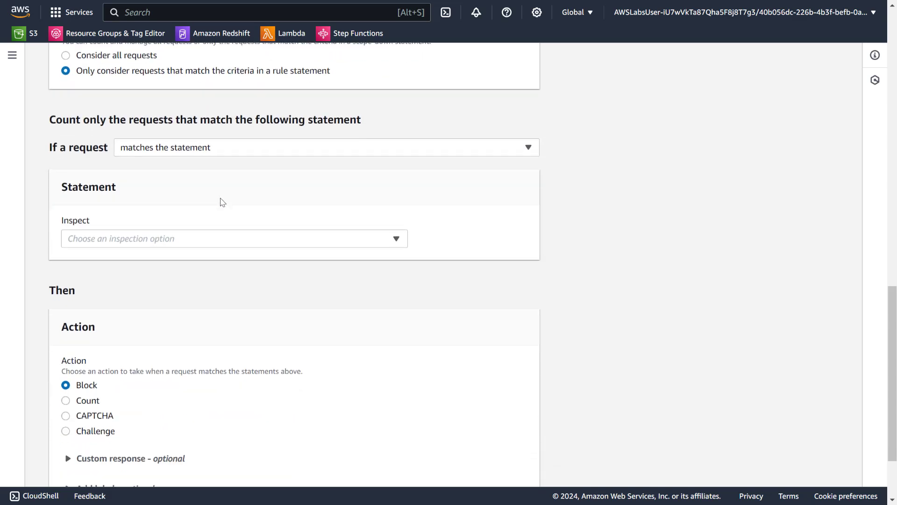
pyautogui.click(137, 242)
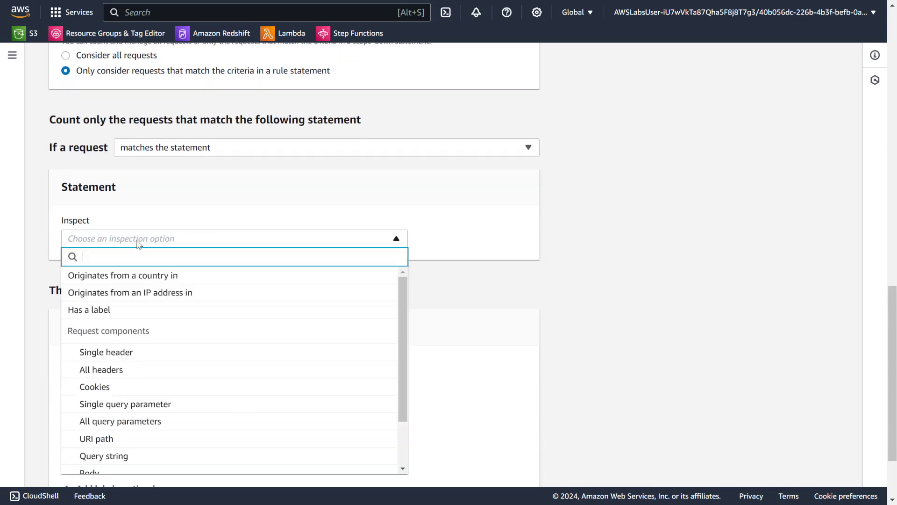
pyautogui.scroll(-2, 47, 274)
pyautogui.click(94, 341)
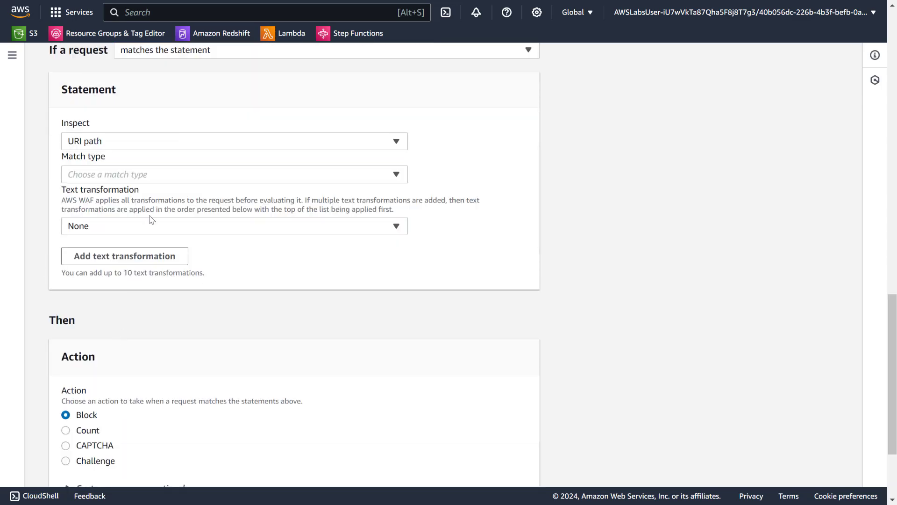
pyautogui.click(138, 177)
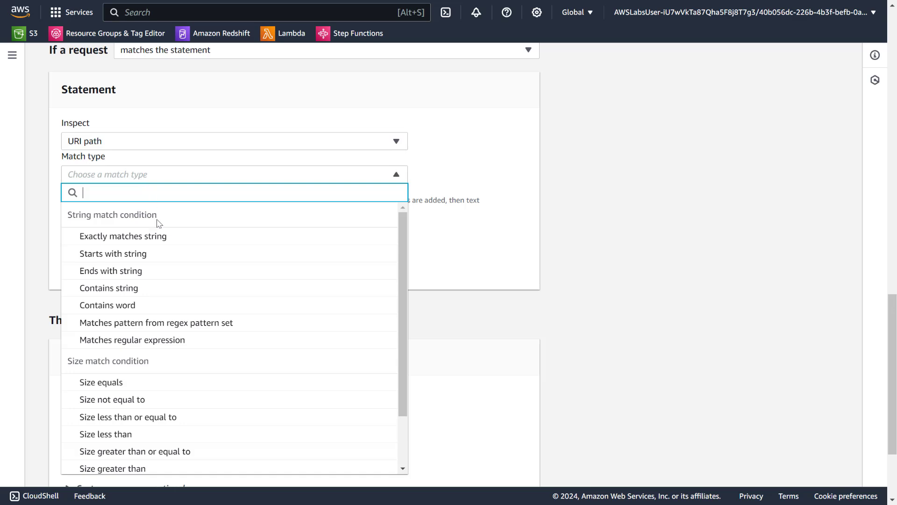
pyautogui.click(135, 291)
# - Review the match types available for the URI path statement, keeping Contains string
pyautogui.click(135, 176)
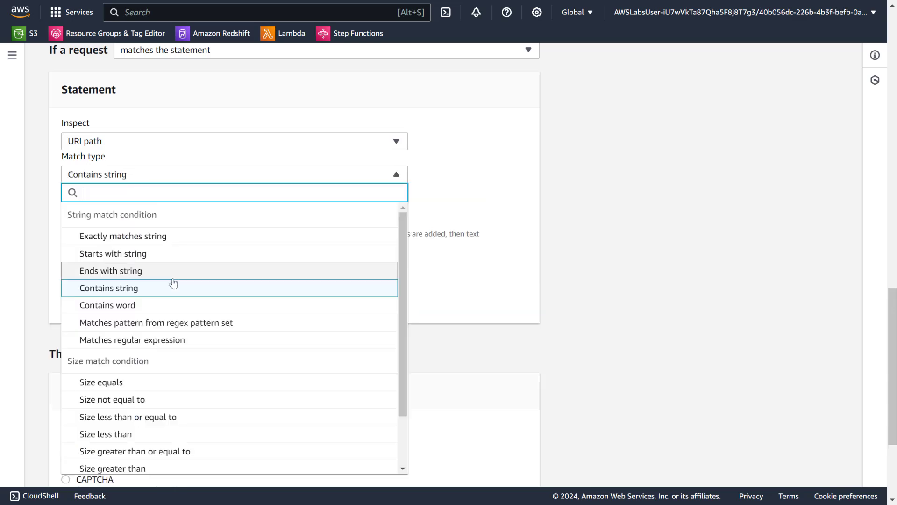
pyautogui.scroll(-2, 173, 283)
pyautogui.scroll(2, 180, 290)
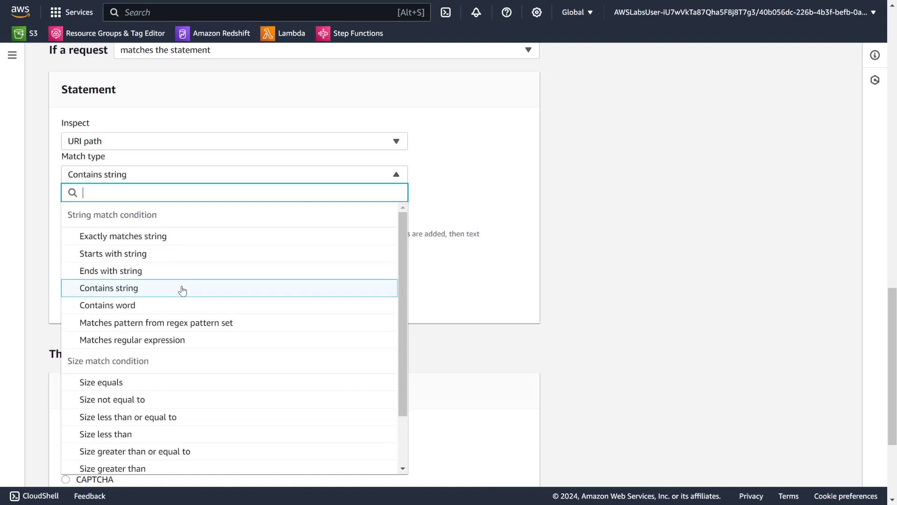
pyautogui.scroll(-2, 180, 290)
pyautogui.scroll(-3, 90, 288)
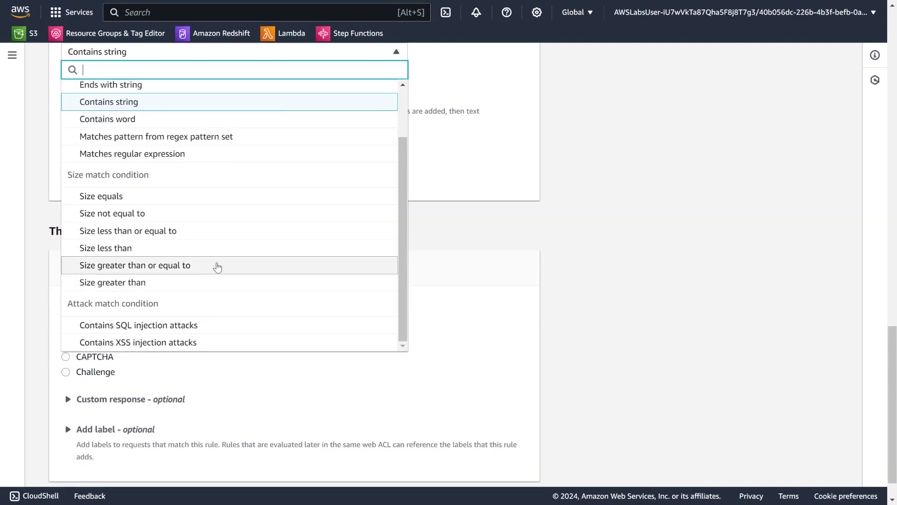
pyautogui.scroll(2, 337, 257)
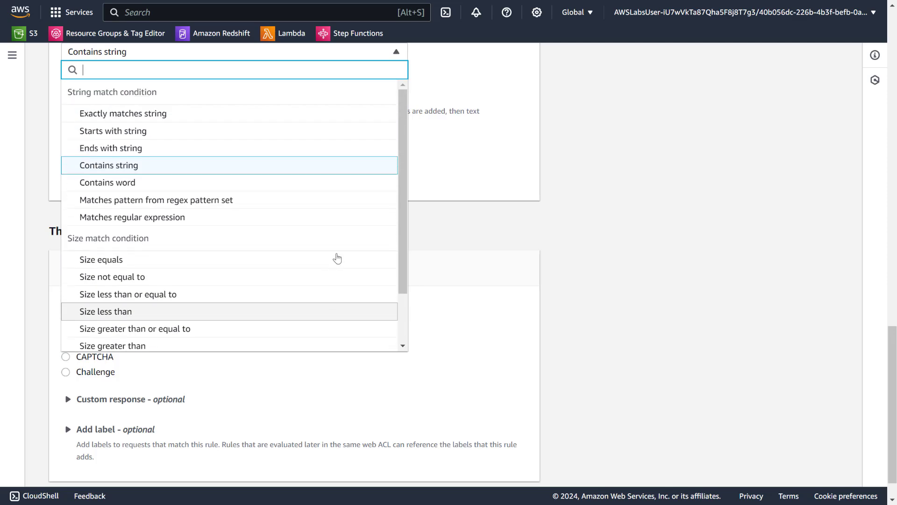
pyautogui.scroll(5, 337, 258)
pyautogui.click(482, 287)
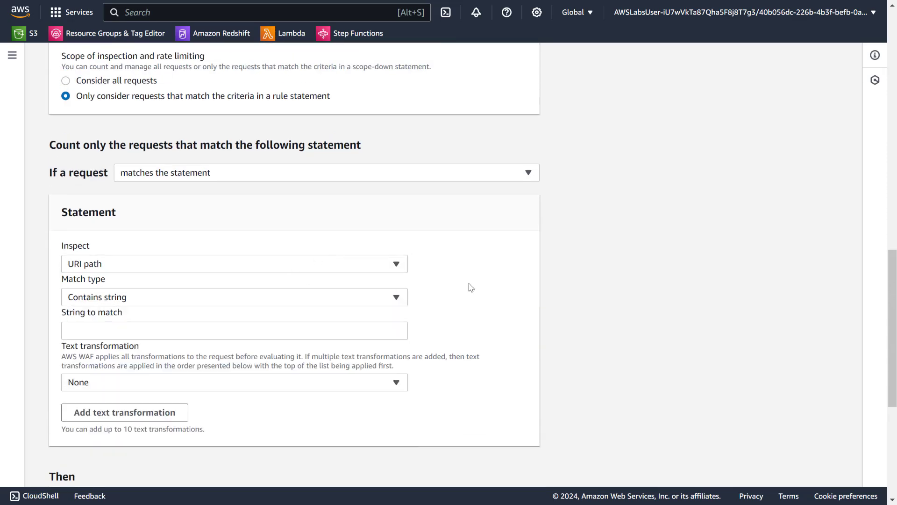
# - Switch to the Cloud Quest lab instructions and advance past step 48 to check the rate-based rule's statement settings
pyautogui.scroll(-2, 797, 232)
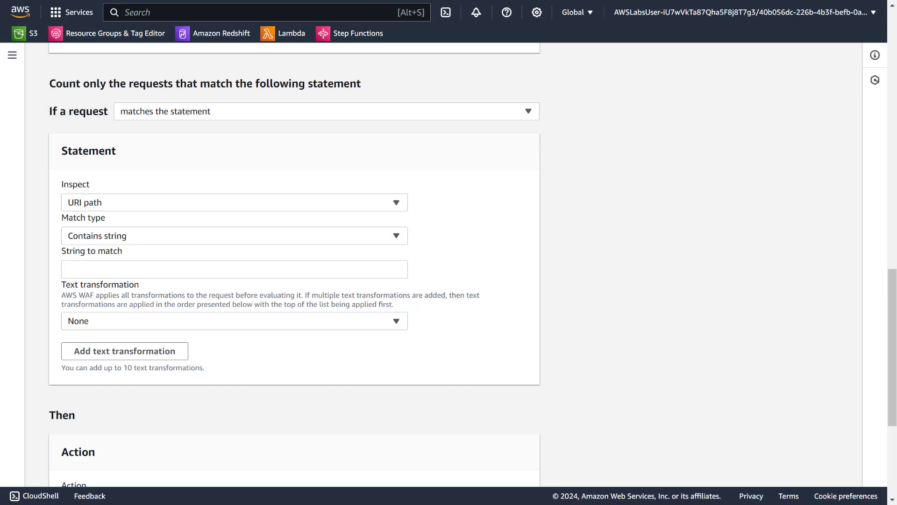
pyautogui.click(125, 262)
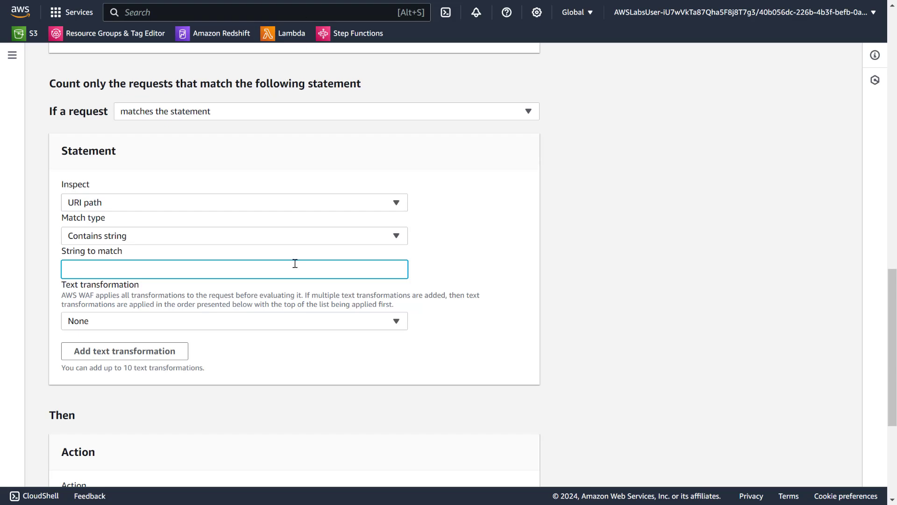
pyautogui.hotkey('alt', 'Tab')
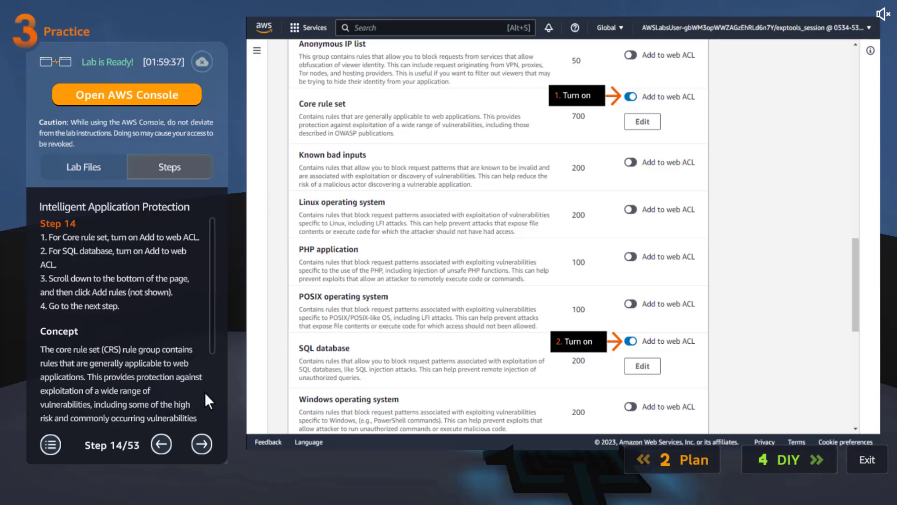
pyautogui.click(203, 437)
pyautogui.doubleClick(203, 438)
pyautogui.doubleClick(203, 438)
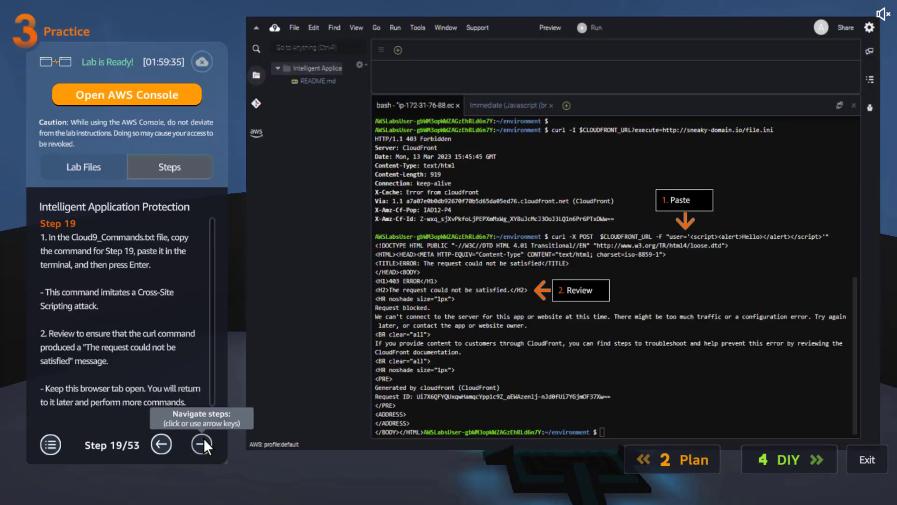
pyautogui.doubleClick(204, 439)
pyautogui.doubleClick(204, 438)
pyautogui.tripleClick(204, 438)
pyautogui.doubleClick(204, 439)
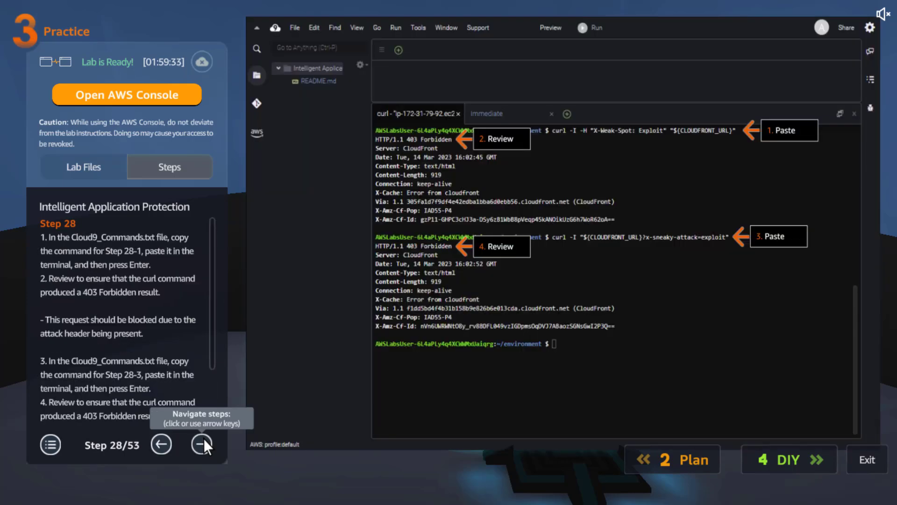
pyautogui.click(203, 438)
pyautogui.doubleClick(204, 438)
pyautogui.tripleClick(204, 439)
pyautogui.doubleClick(204, 438)
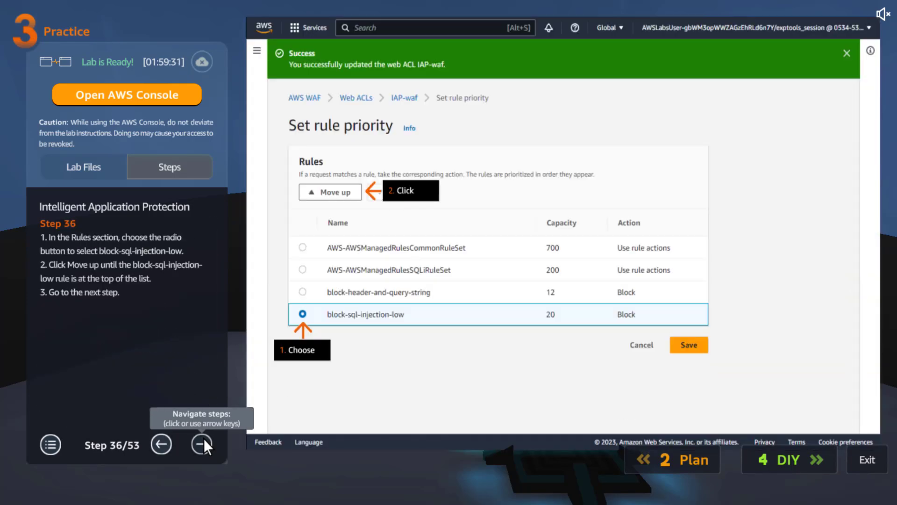
pyautogui.doubleClick(203, 438)
pyautogui.doubleClick(204, 439)
pyautogui.doubleClick(204, 438)
pyautogui.doubleClick(204, 439)
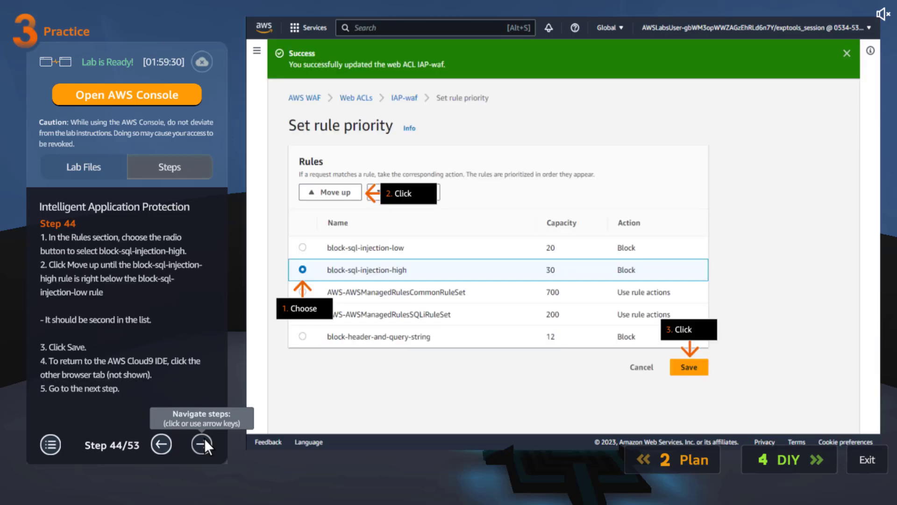
pyautogui.tripleClick(204, 438)
pyautogui.click(204, 438)
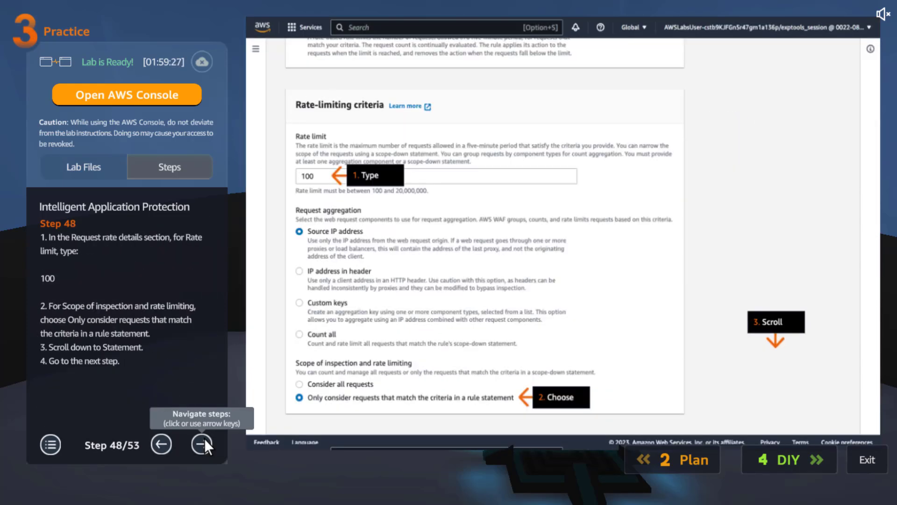
pyautogui.click(204, 438)
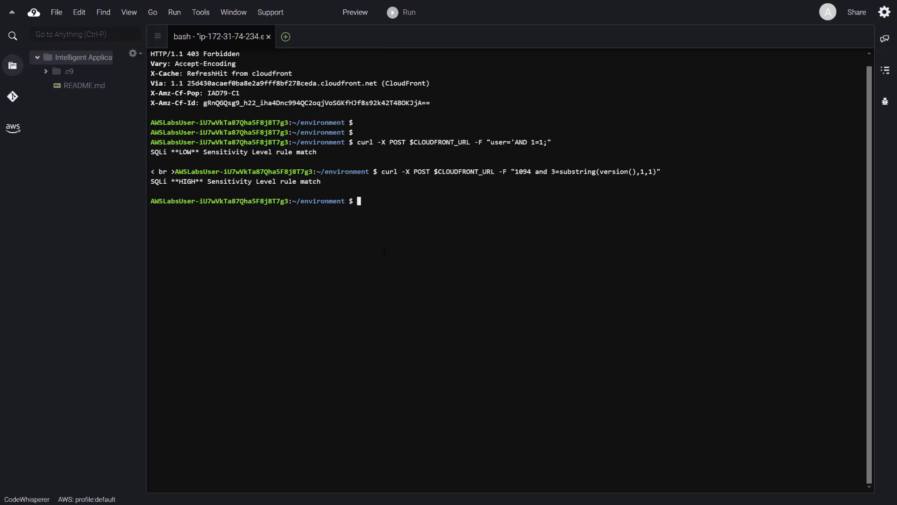
# - Return to the WAF rule builder and set the string to match to login
pyautogui.press('F6')
pyautogui.moveTo(448, 21)
pyautogui.click(449, 41)
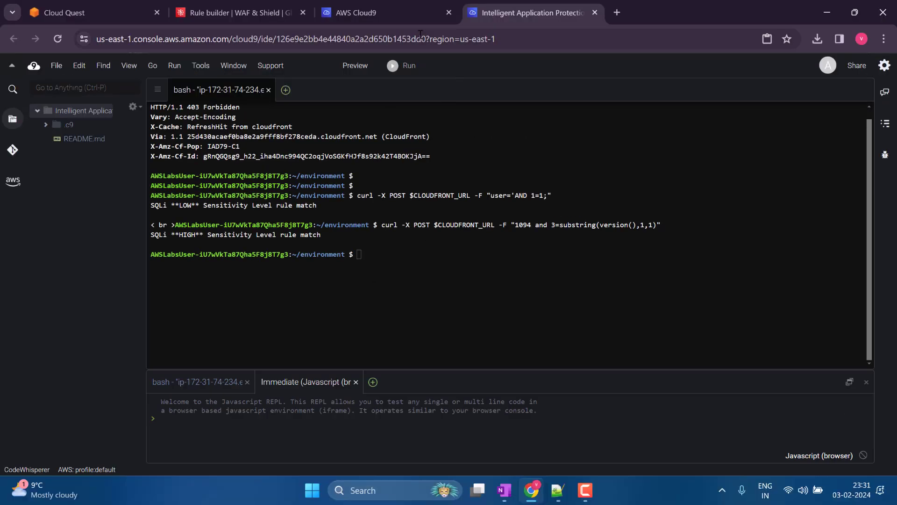
pyautogui.click(270, 2)
pyautogui.write('L')
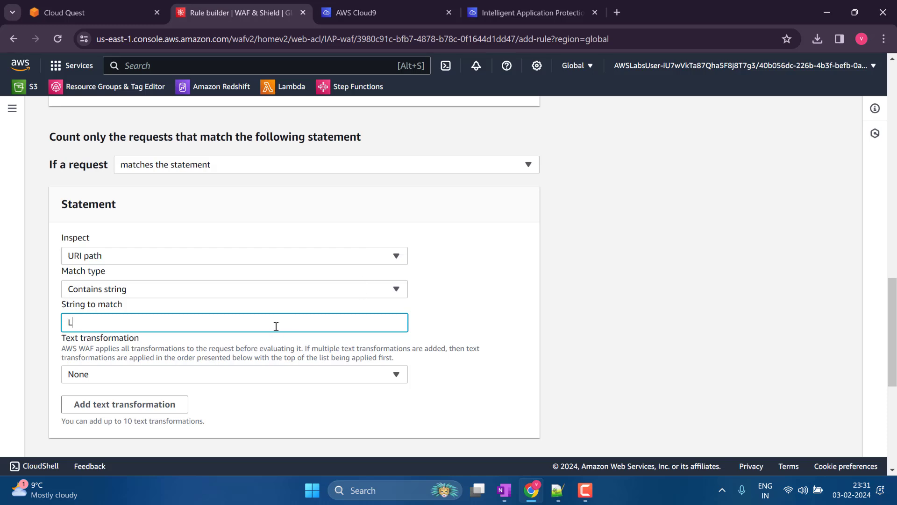
pyautogui.write('OGIN')
pyautogui.press('BackSpace')
pyautogui.press('BackSpace')
pyautogui.press('BackSpace')
pyautogui.press('BackSpace')
pyautogui.write('login')
# - Add the rate-based rule with the Block action, save the existing rule priority order, and return to the Cloud9 environment
pyautogui.scroll(-6, 401, 308)
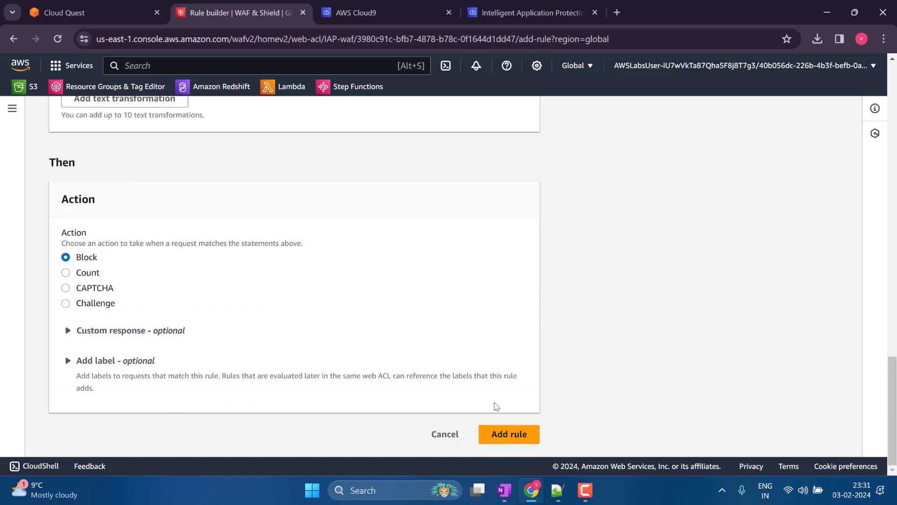
pyautogui.click(513, 442)
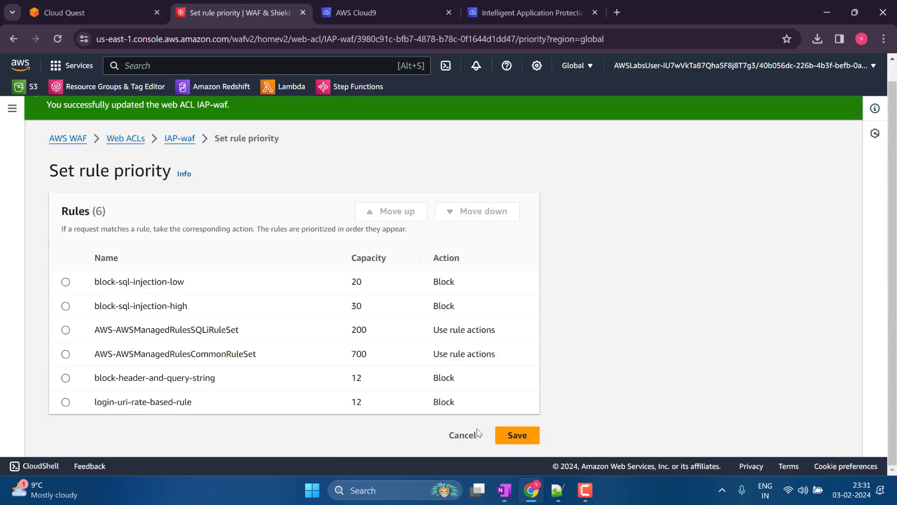
pyautogui.click(519, 435)
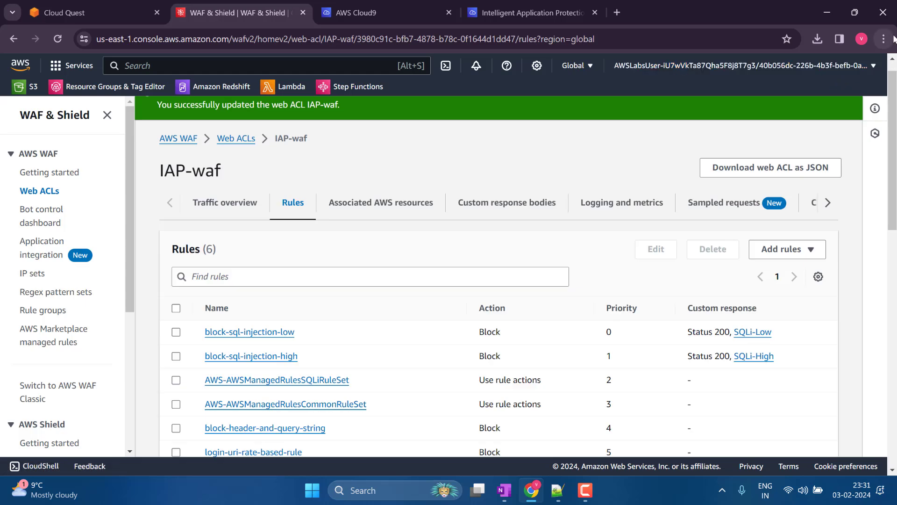
pyautogui.click(532, 12)
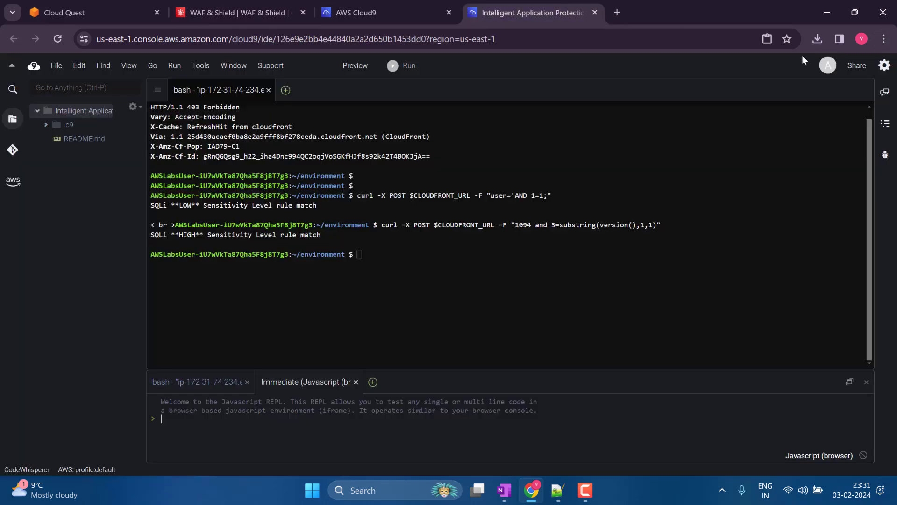
# - Show the browser in full screen and close the Cloud9 pane below the terminal
pyautogui.click(883, 39)
pyautogui.click(881, 277)
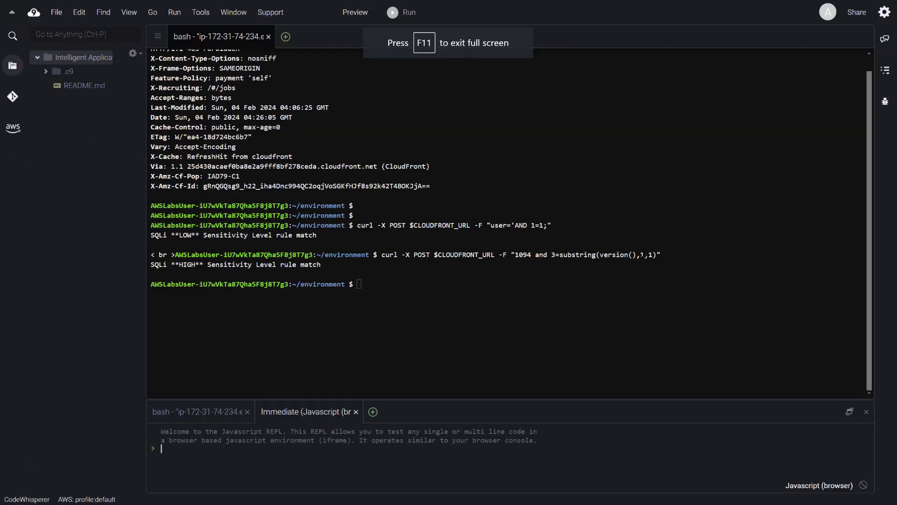
pyautogui.click(866, 411)
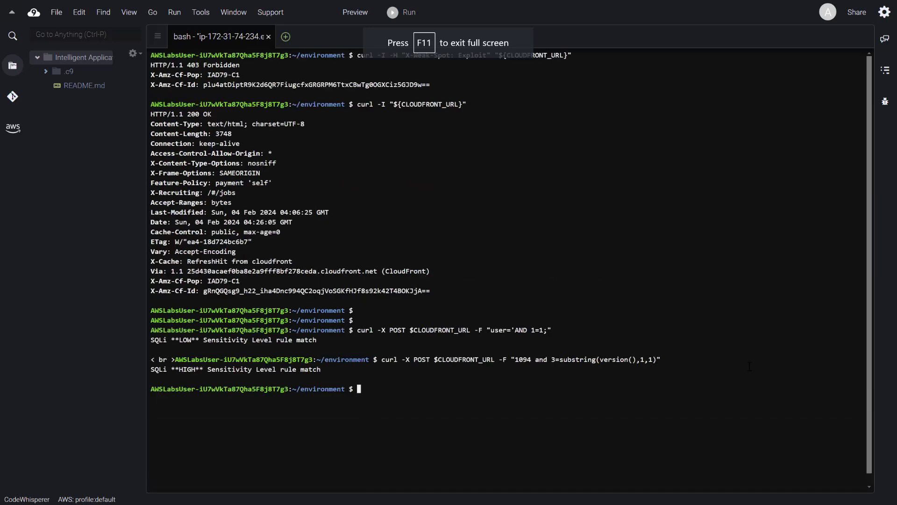
# - Clear the terminal and request the login page headers with curl -I "${CLOUDFRONT_URL}/login"
pyautogui.hotkey('ctrl', 'l')
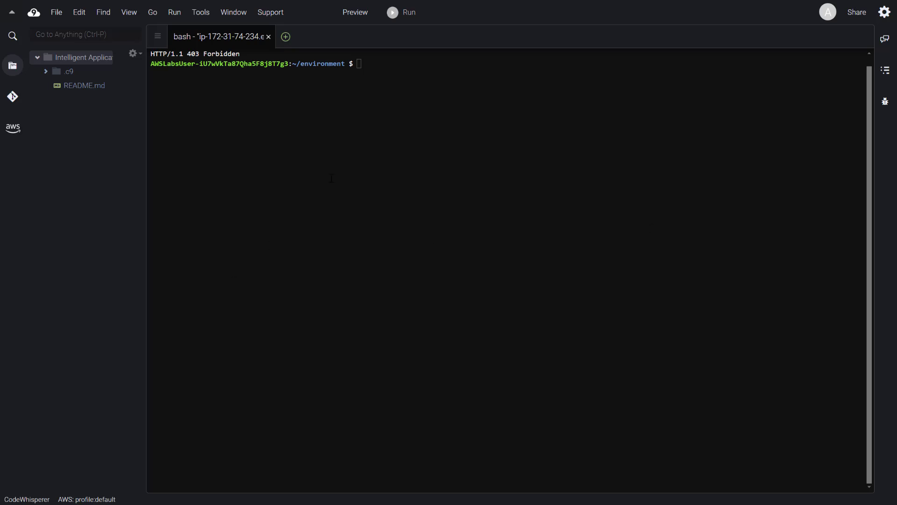
pyautogui.rightClick(374, 153)
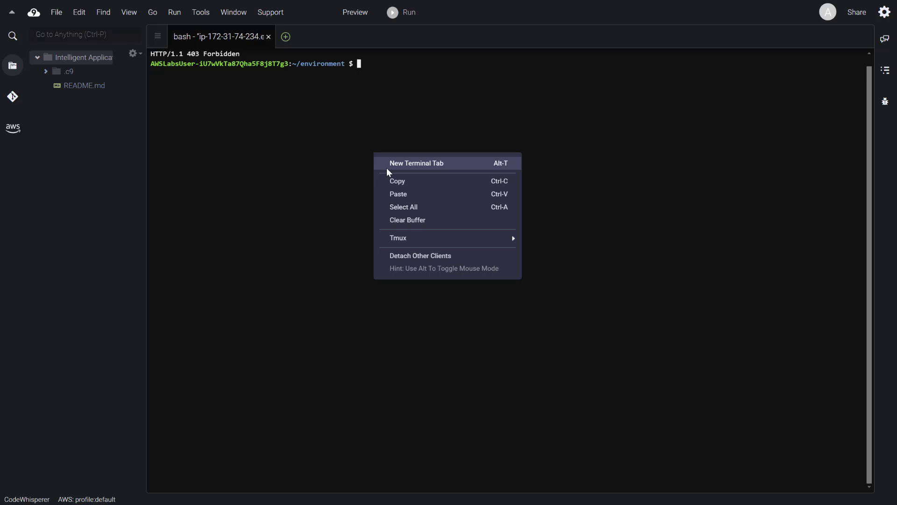
pyautogui.click(410, 193)
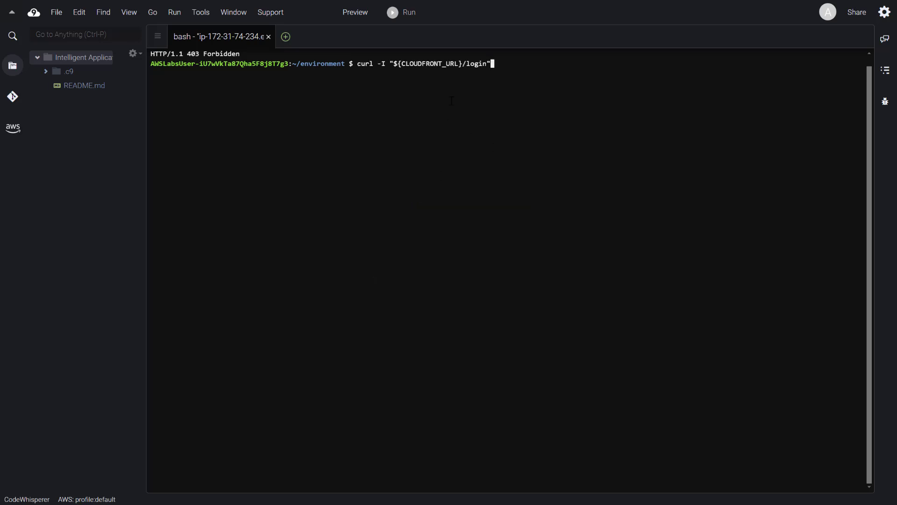
pyautogui.press('Return')
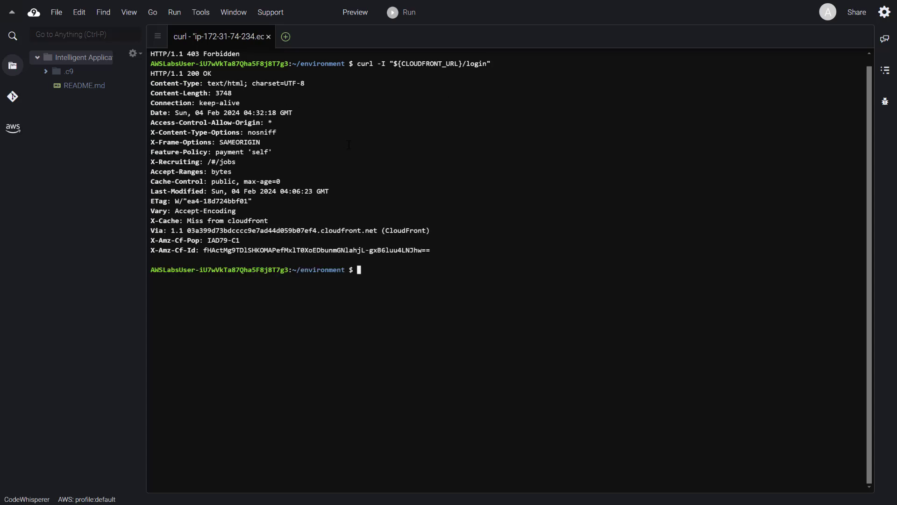
# - Clear the terminal, run for i in {1..100}; do curl -I "${CLOUDFRONT_URL}/login" | grep title; done, and stop the loop
pyautogui.hotkey('ctrl', 'l')
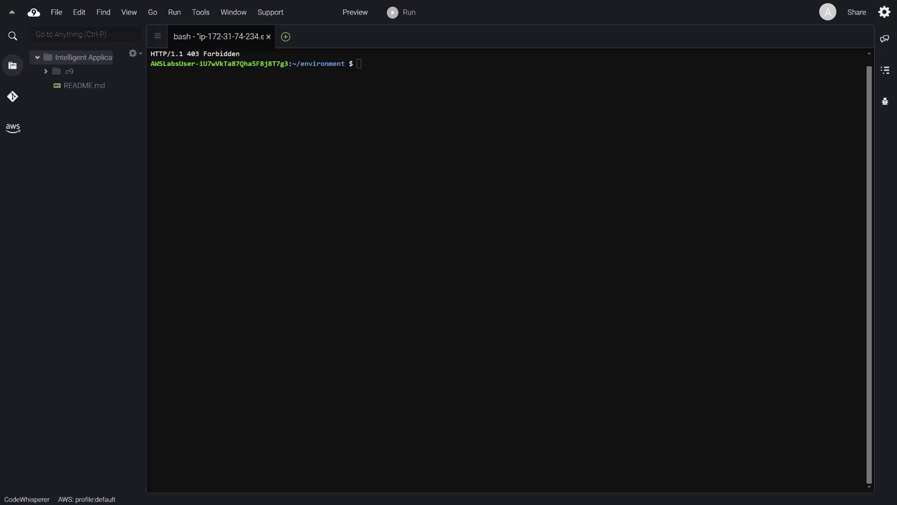
pyautogui.rightClick(478, 145)
pyautogui.click(510, 185)
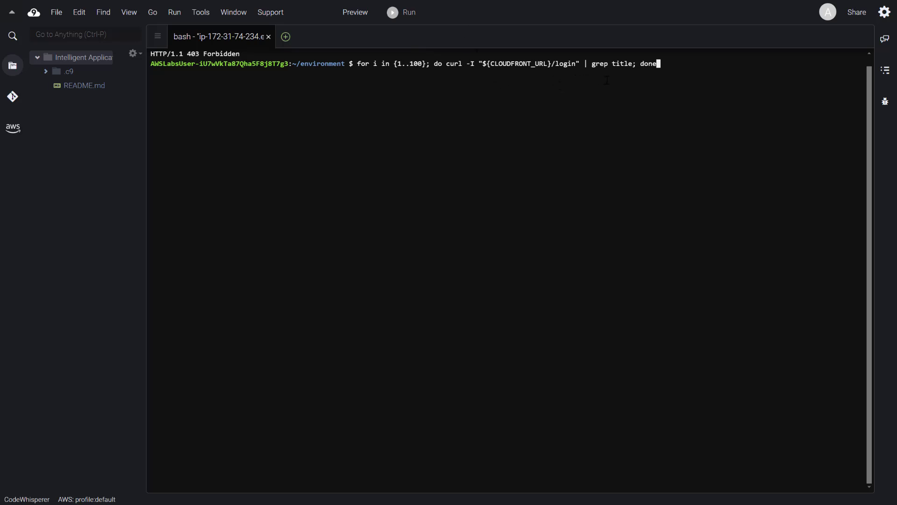
pyautogui.press('Return')
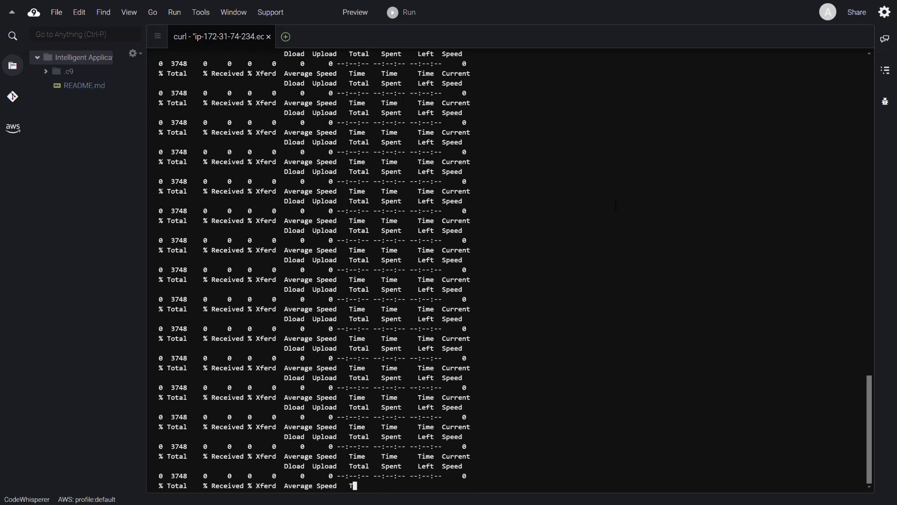
pyautogui.hotkey('ctrl', 'c')
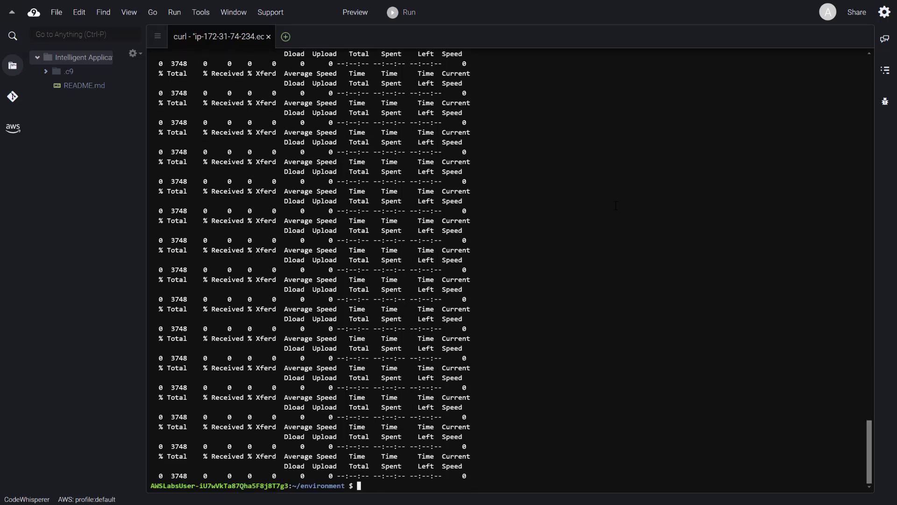
# - Clear the loop output and send a single login request again with curl -I "${CLOUDFRONT_URL}/login"
pyautogui.hotkey('ctrl', 'l')
pyautogui.rightClick(550, 132)
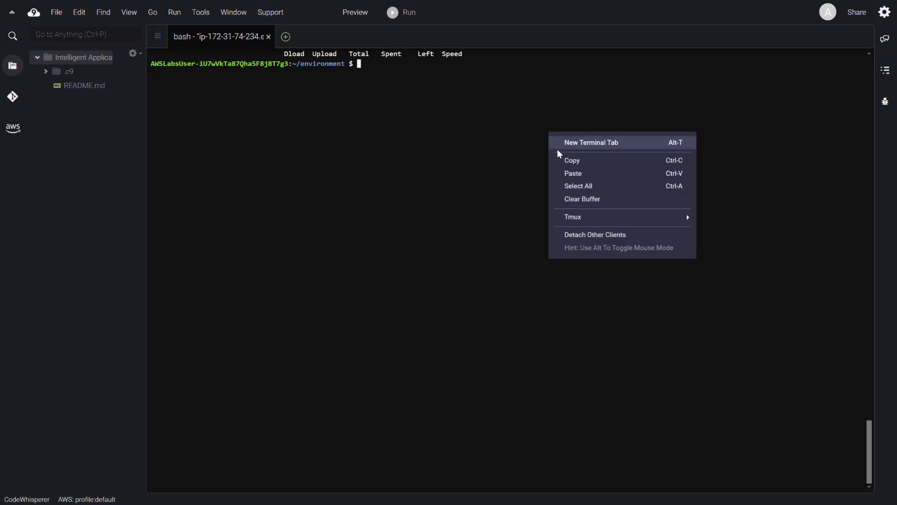
pyautogui.click(579, 174)
pyautogui.press('Return')
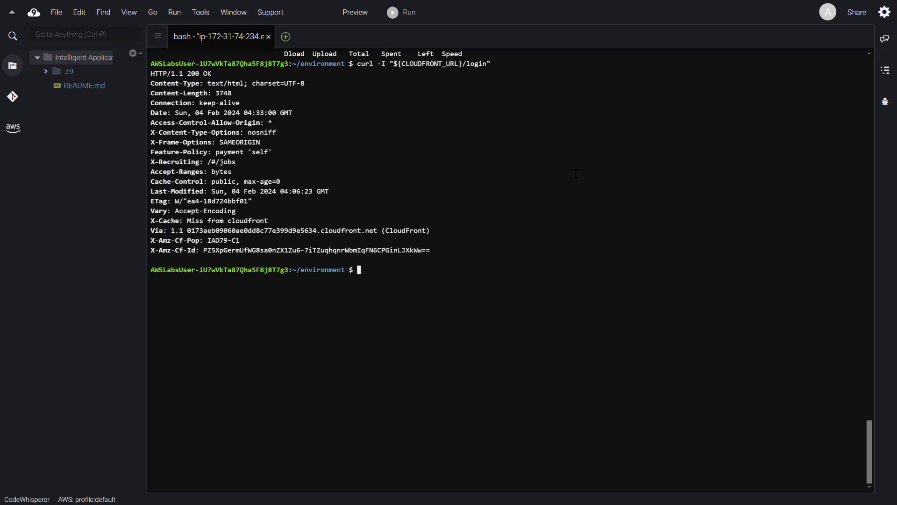
# - Keep resending the same curl login request in quick succession to test the rate-based rule
pyautogui.press('Up')
pyautogui.press('Return')
pyautogui.press('Up')
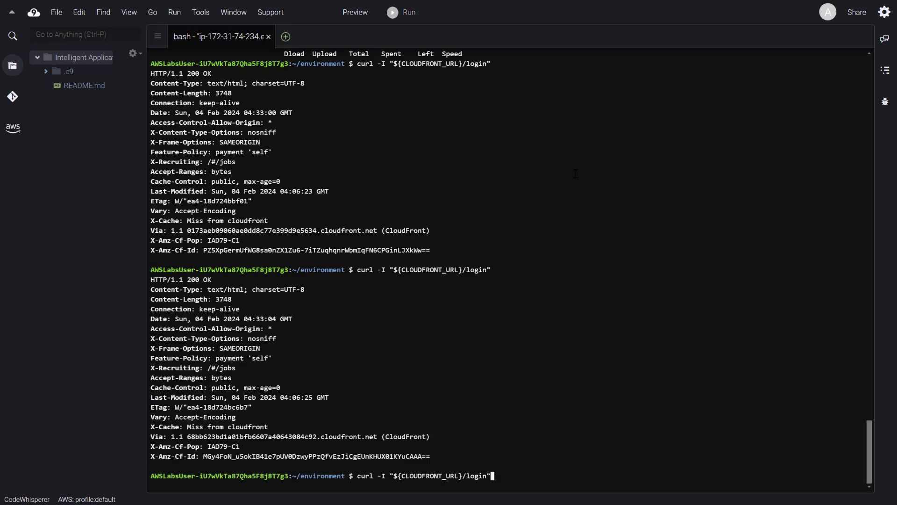
pyautogui.press('Return')
pyautogui.press('Up')
pyautogui.press('Return')
pyautogui.press('Up')
pyautogui.press('Return')
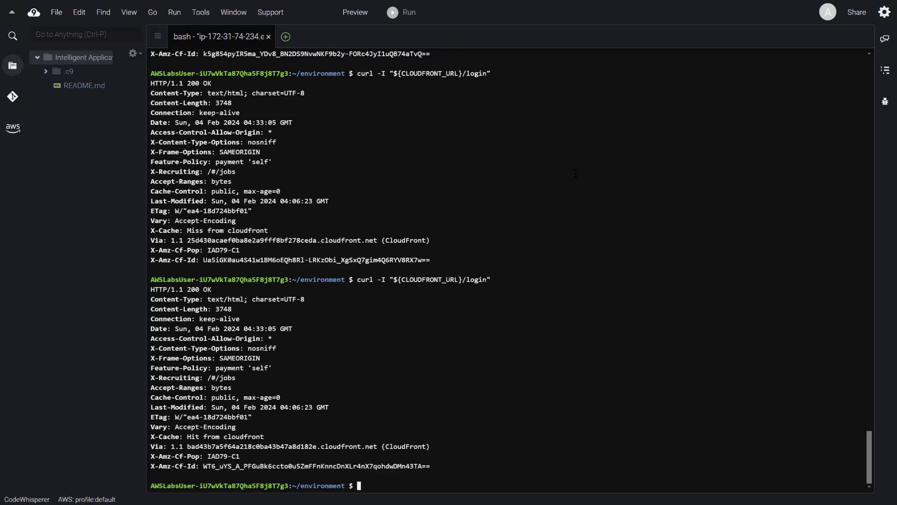
pyautogui.press('Up')
pyautogui.press('Return')
pyautogui.press('Up')
pyautogui.press('Return')
pyautogui.press('Up')
pyautogui.press('Return')
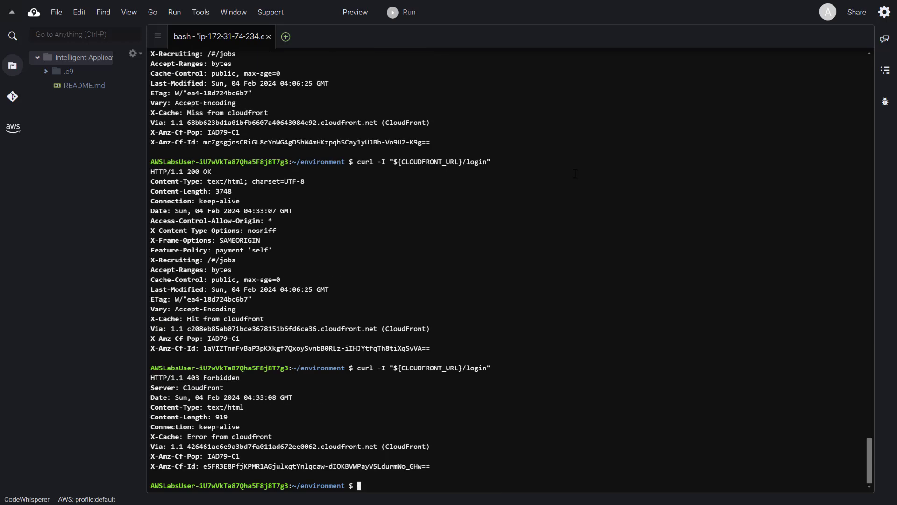
# - Clear the terminal and send one more curl login request to check the rate-based rule
pyautogui.hotkey('ctrl', 'l')
pyautogui.press('Up')
pyautogui.press('Return')
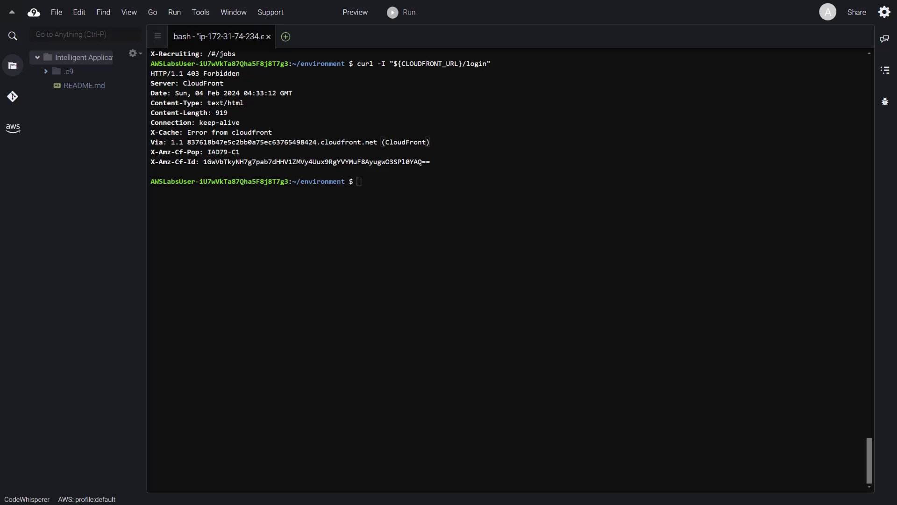
# - Switch from Cloud9 to the IAP-waf rules page in the WAF console and show it in full screen
pyautogui.click(447, 40)
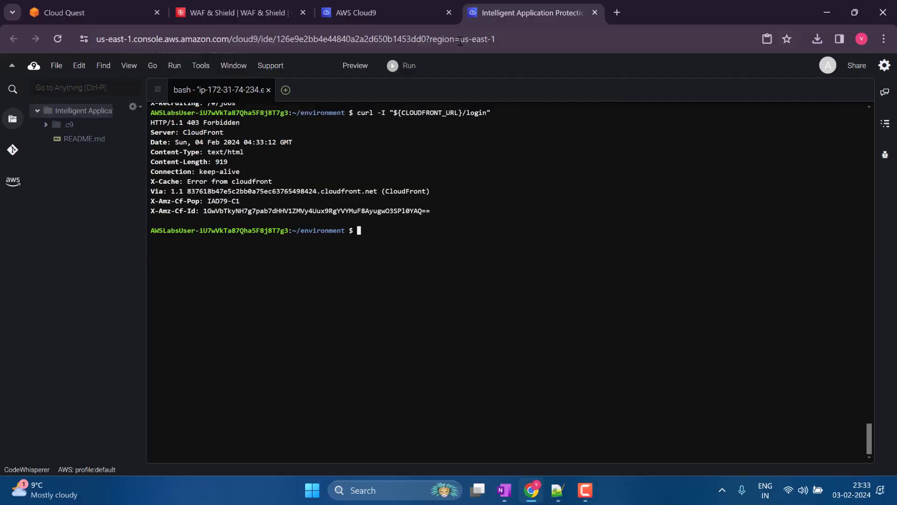
pyautogui.click(257, 13)
pyautogui.click(883, 39)
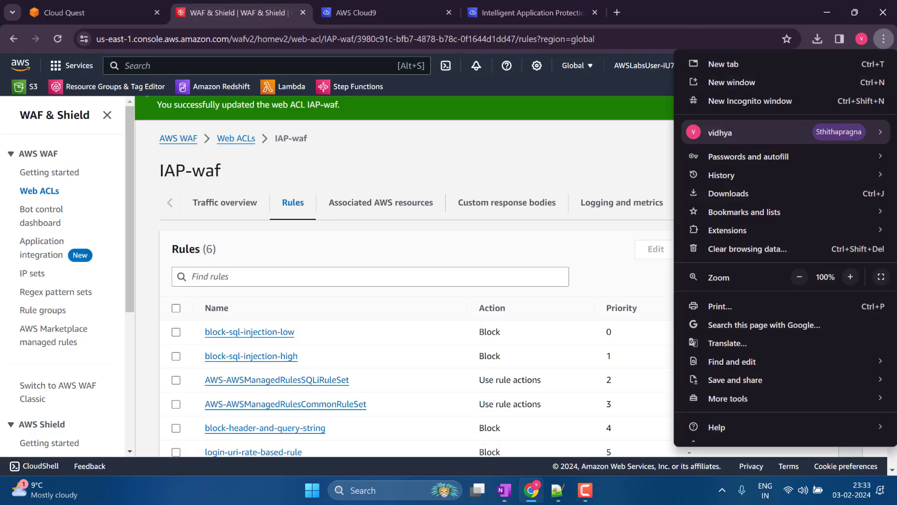
pyautogui.click(881, 276)
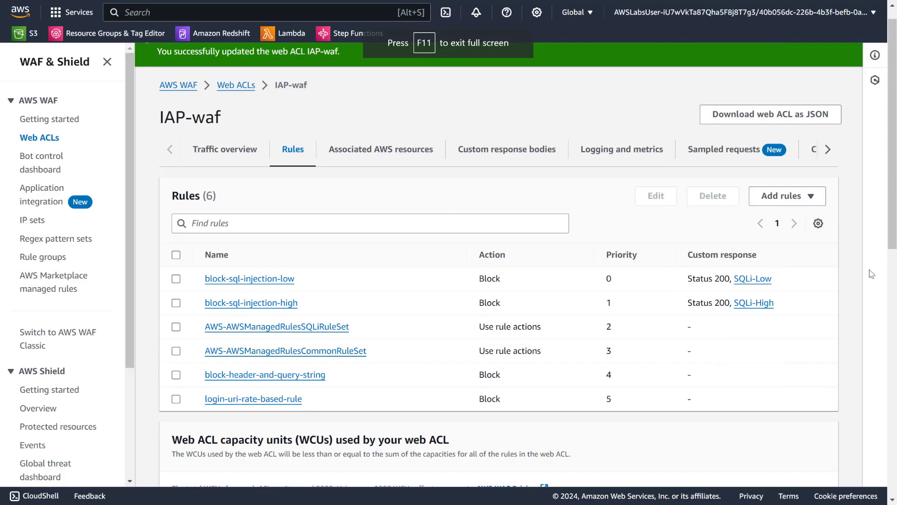
# - Open the DIY section of the Cloud Quest lab to read its activity and return to the IAP-waf rules page
pyautogui.hotkey('ctrl', '1')
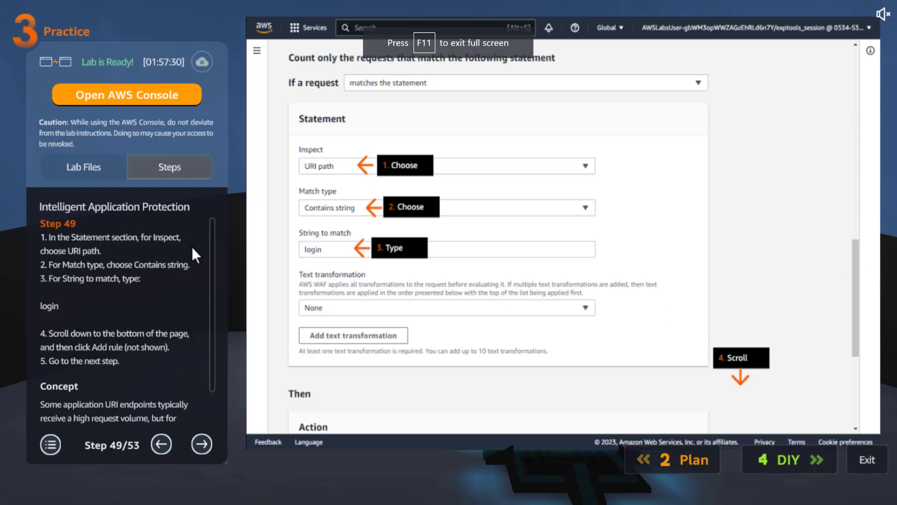
pyautogui.click(752, 463)
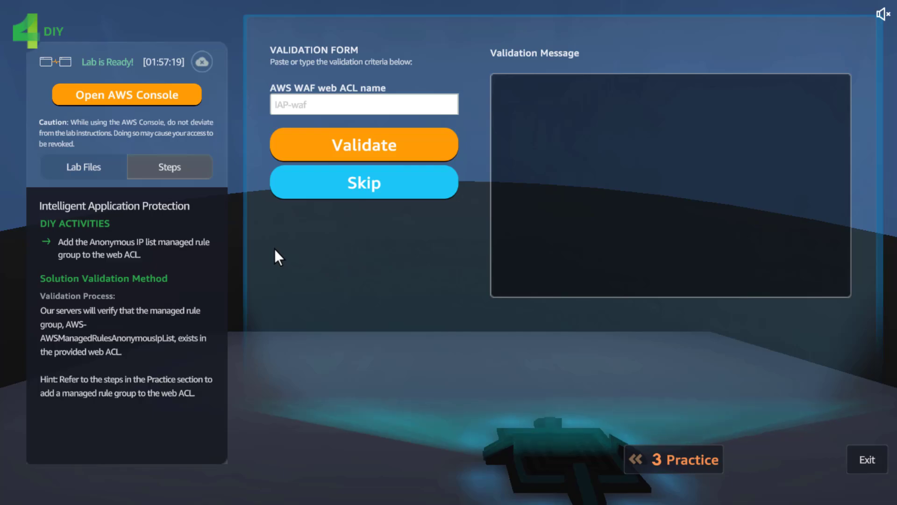
pyautogui.hotkey('ctrl', 'Tab')
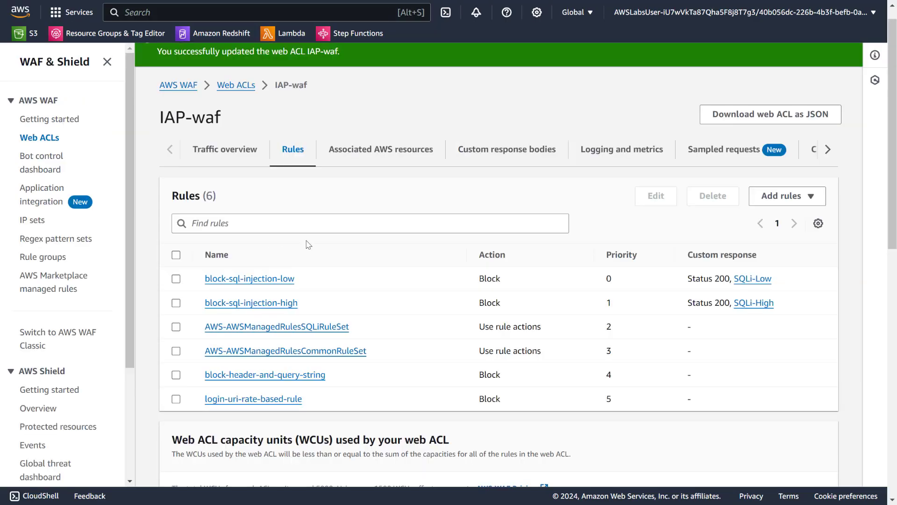
# - Start adding managed rule groups to IAP-waf and enable the free Anonymous IP list from the AWS managed rule groups
pyautogui.click(787, 194)
pyautogui.click(741, 217)
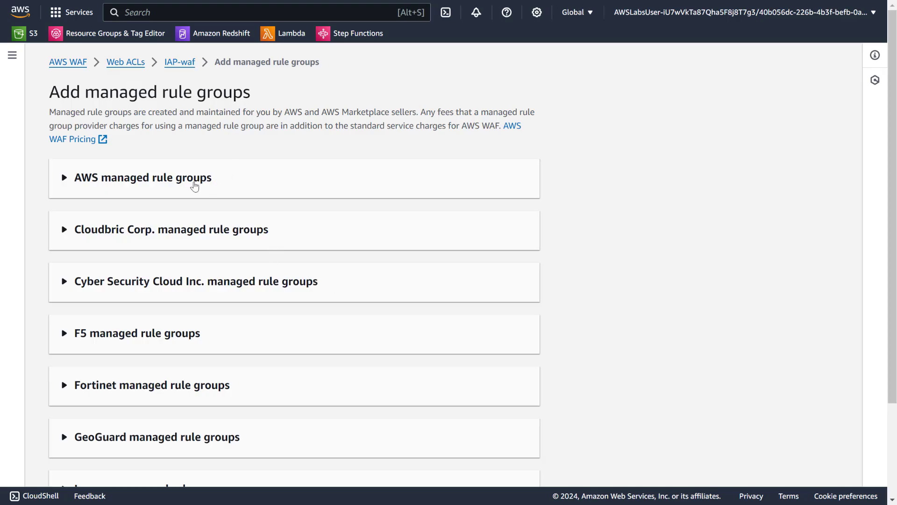
pyautogui.click(195, 187)
pyautogui.scroll(-5, 239, 218)
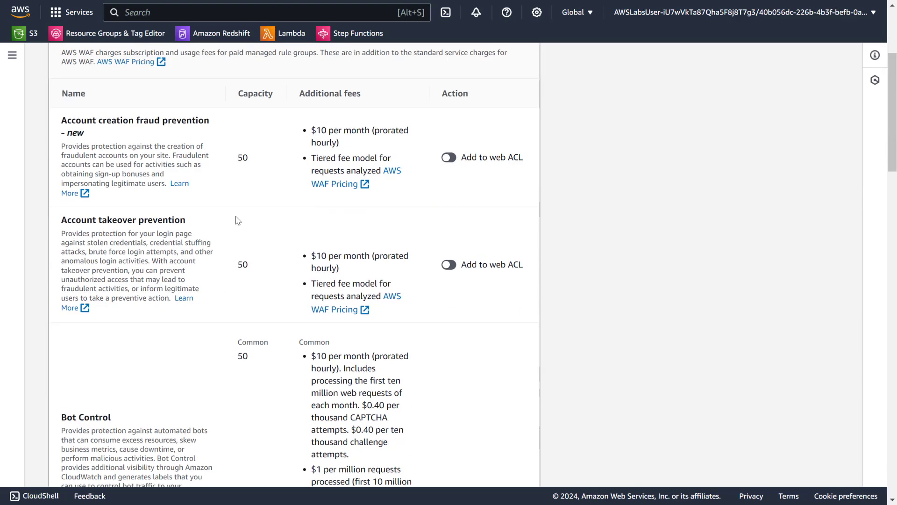
pyautogui.scroll(-7, 237, 219)
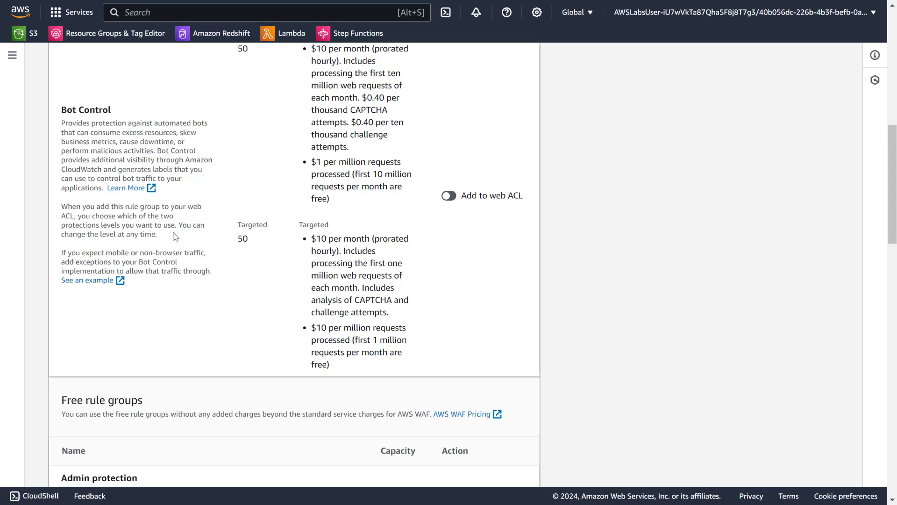
pyautogui.scroll(5, 189, 228)
pyautogui.scroll(2, 189, 228)
pyautogui.scroll(-7, 185, 228)
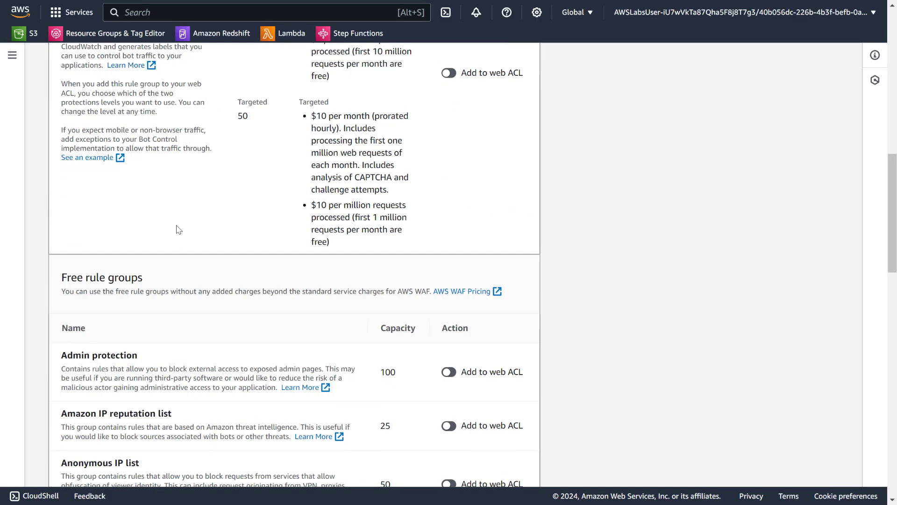
pyautogui.scroll(7, 183, 229)
pyautogui.scroll(-7, 197, 235)
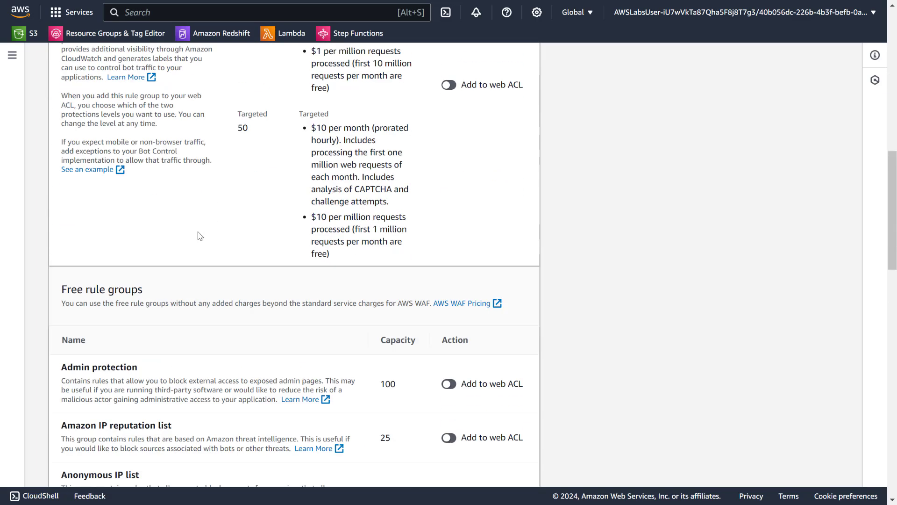
pyautogui.scroll(-4, 197, 235)
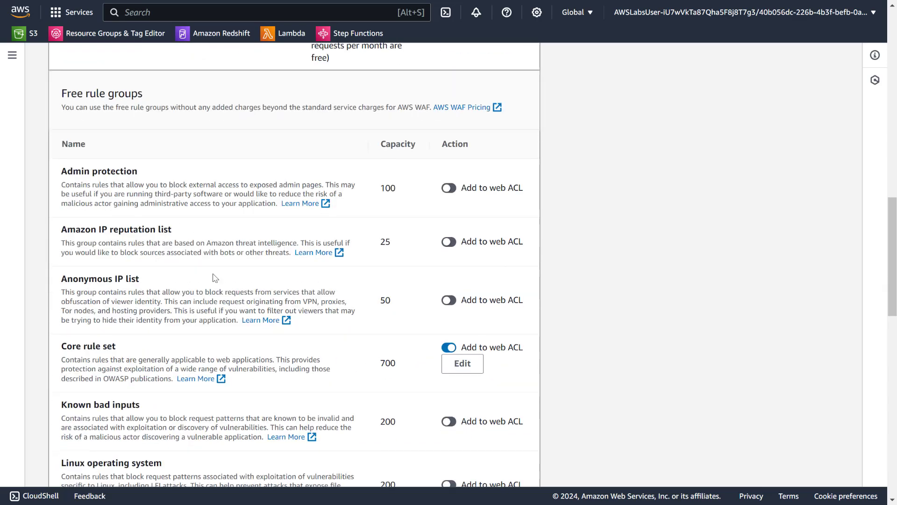
pyautogui.click(449, 300)
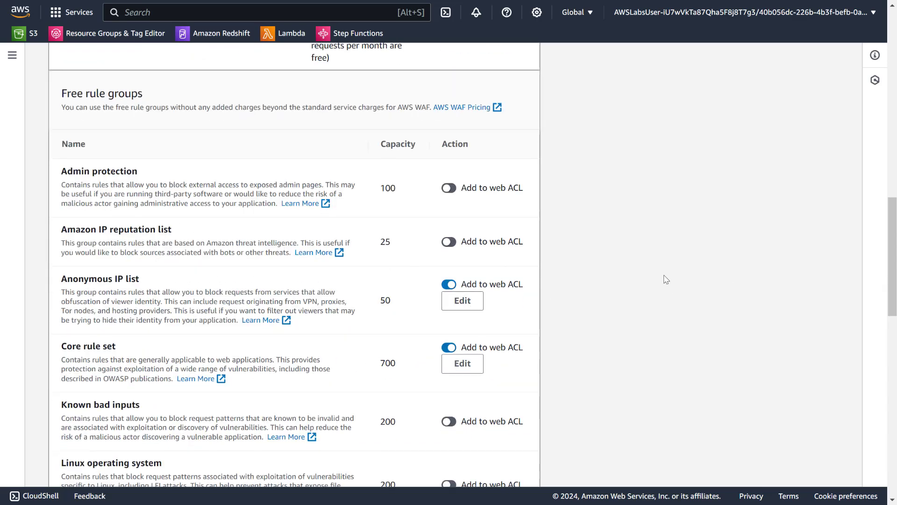
# - Add the selected managed rules to the web ACL and save the rule priority order as listed
pyautogui.scroll(-1, 666, 280)
pyautogui.scroll(-10, 666, 279)
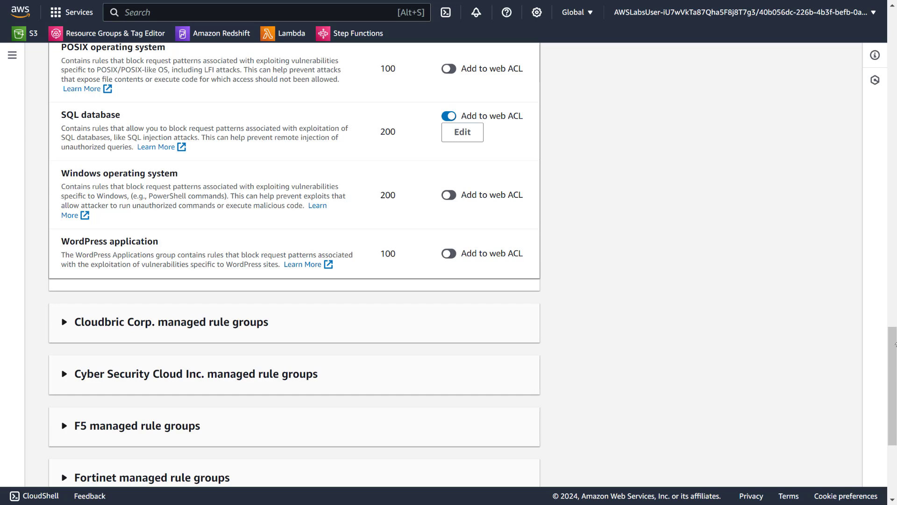
pyautogui.scroll(-5, 889, 353)
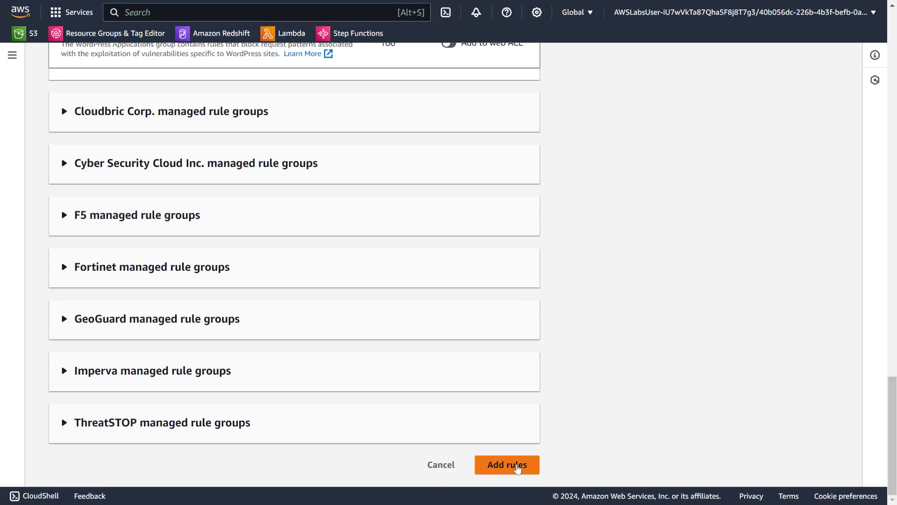
pyautogui.click(517, 469)
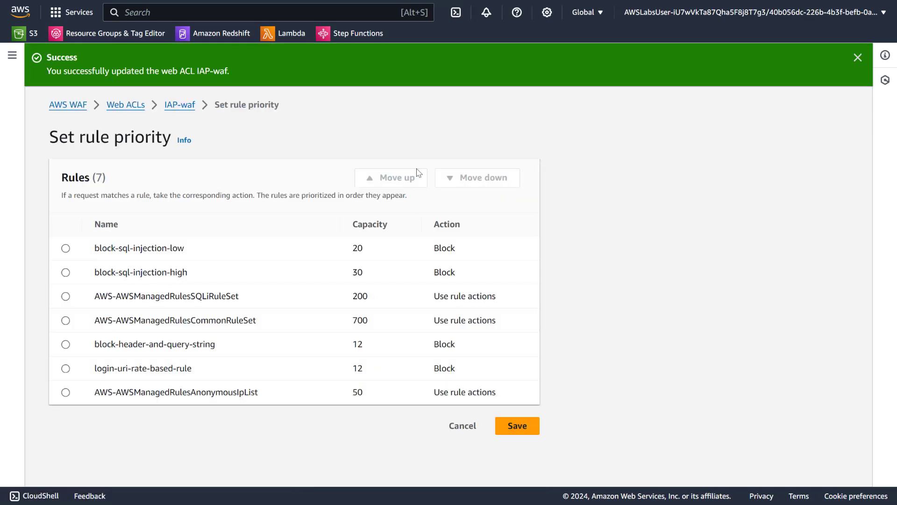
pyautogui.click(518, 426)
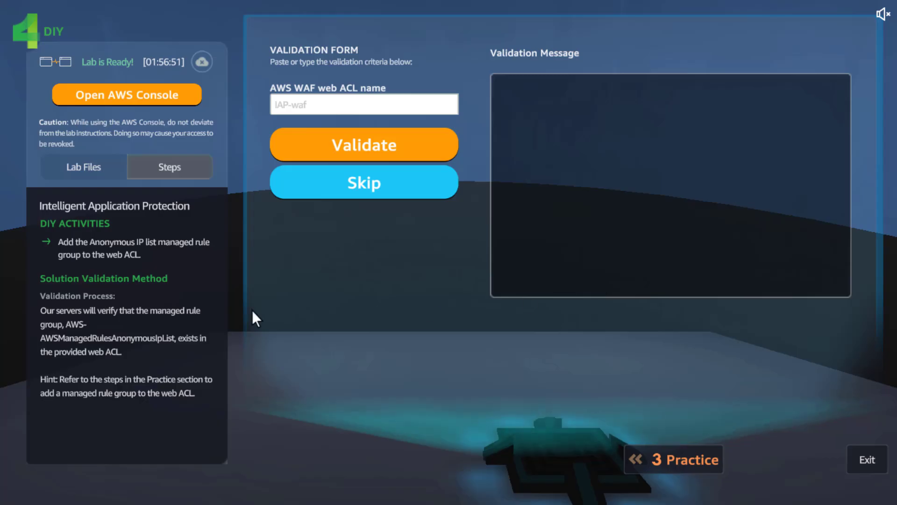
# - Validate the DIY task with the web ACL name IAP-waf and exit the lab to the city
pyautogui.click(336, 103)
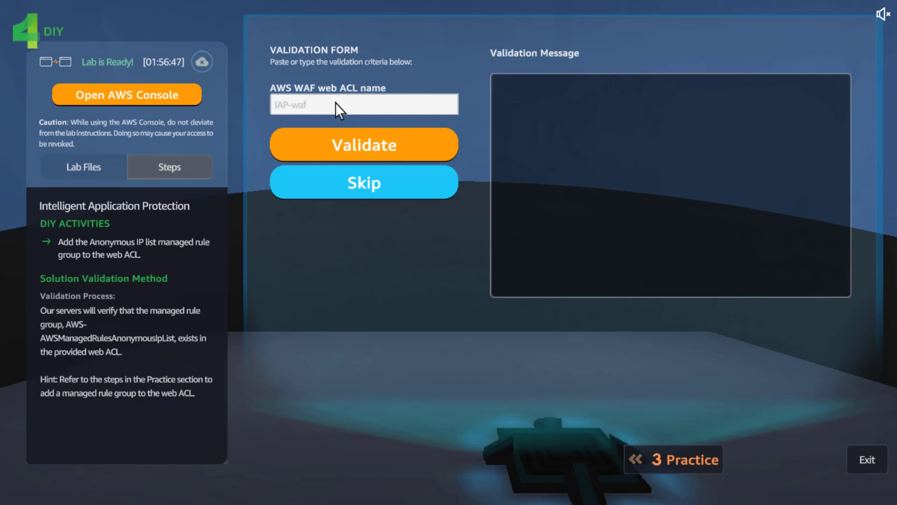
pyautogui.write('IAP-')
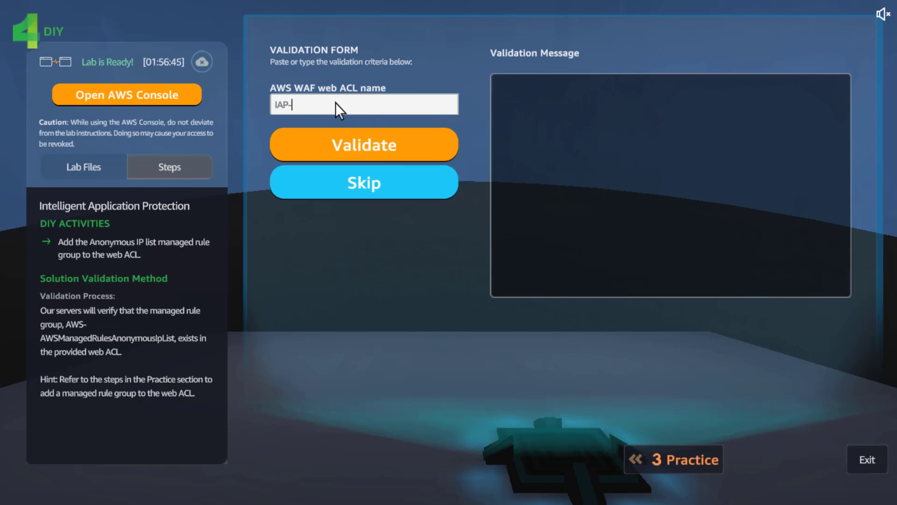
pyautogui.write('waf')
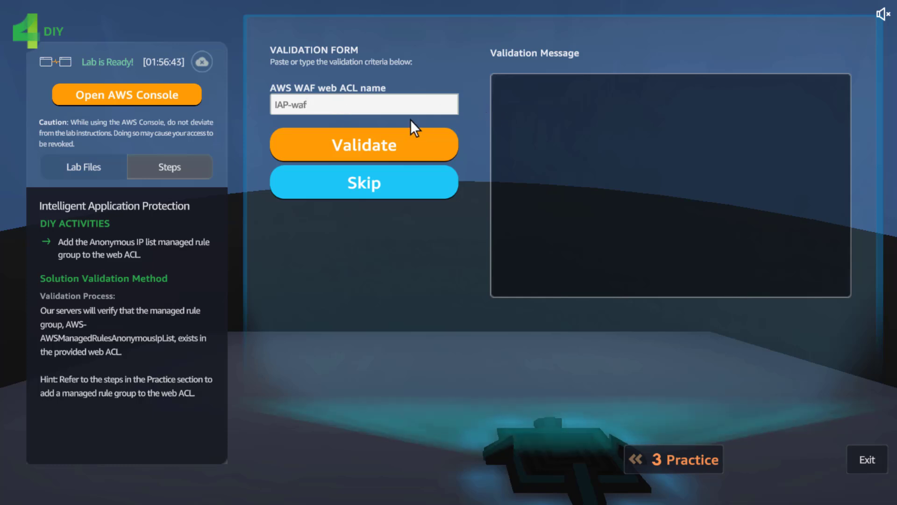
pyautogui.click(406, 142)
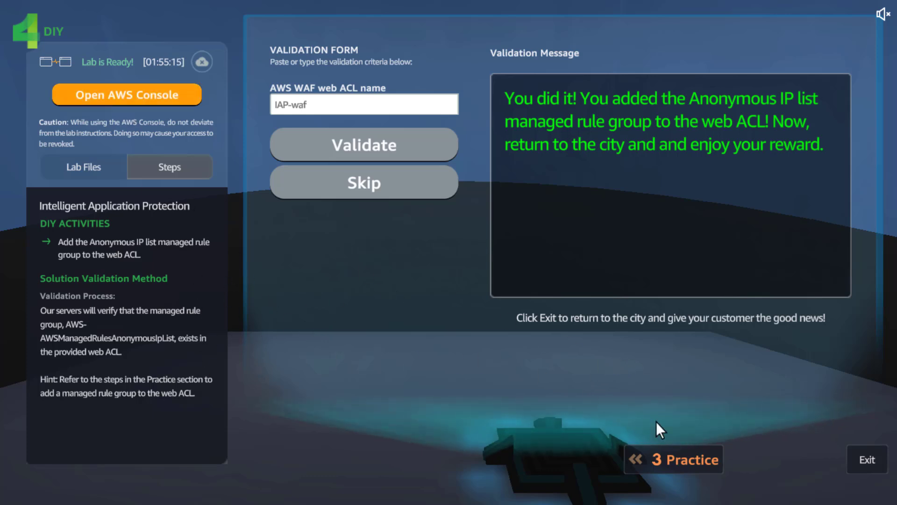
pyautogui.click(866, 459)
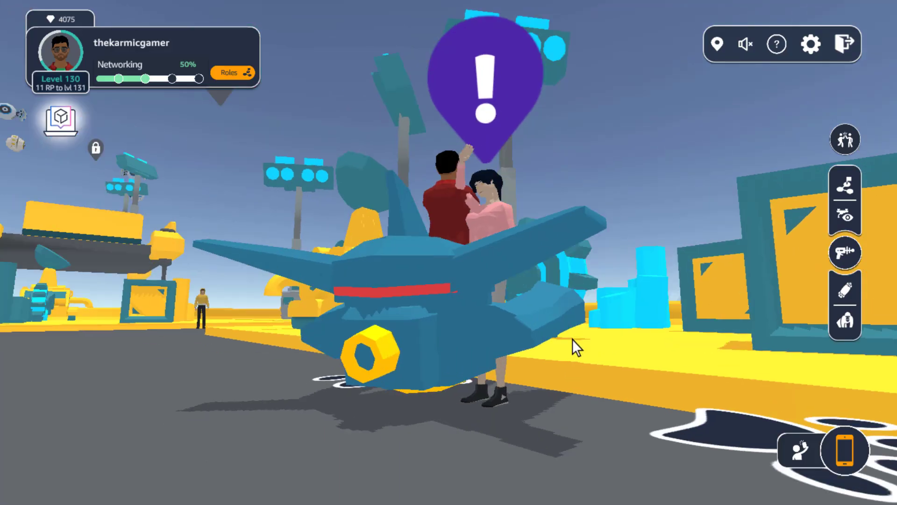
# - Move to the waiting customer in the city and open the Intelligent Application Protection conversation
pyautogui.moveTo(573, 339); pyautogui.dragTo(528, 343)
pyautogui.press('w')
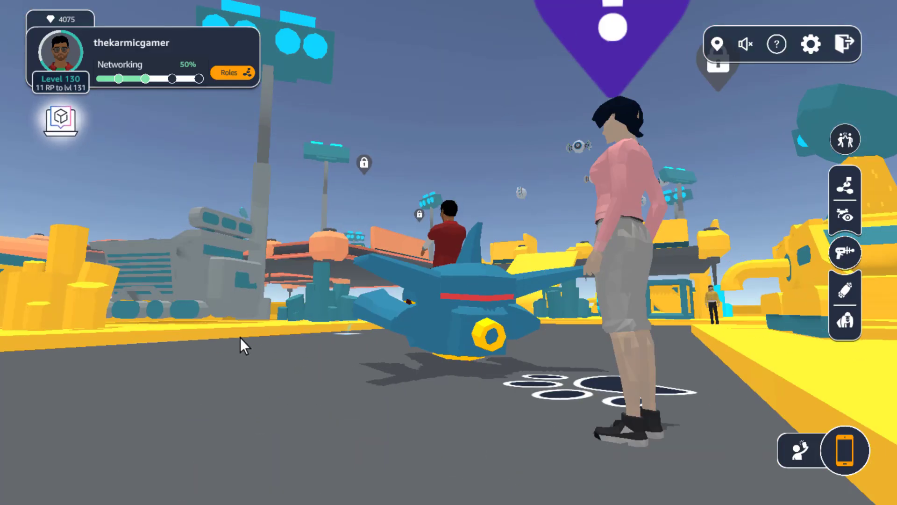
pyautogui.moveTo(306, 357); pyautogui.dragTo(613, 416)
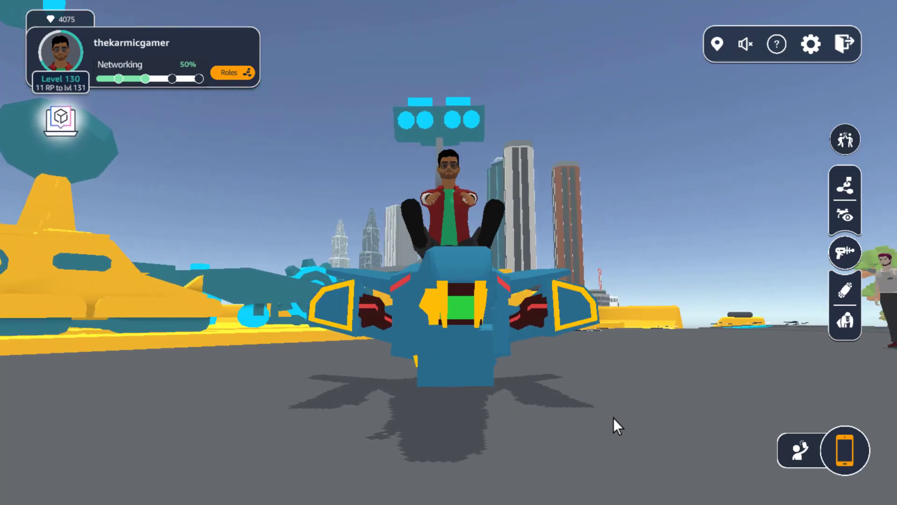
pyautogui.click(614, 345)
pyautogui.moveTo(521, 341); pyautogui.dragTo(639, 309)
pyautogui.click(786, 209)
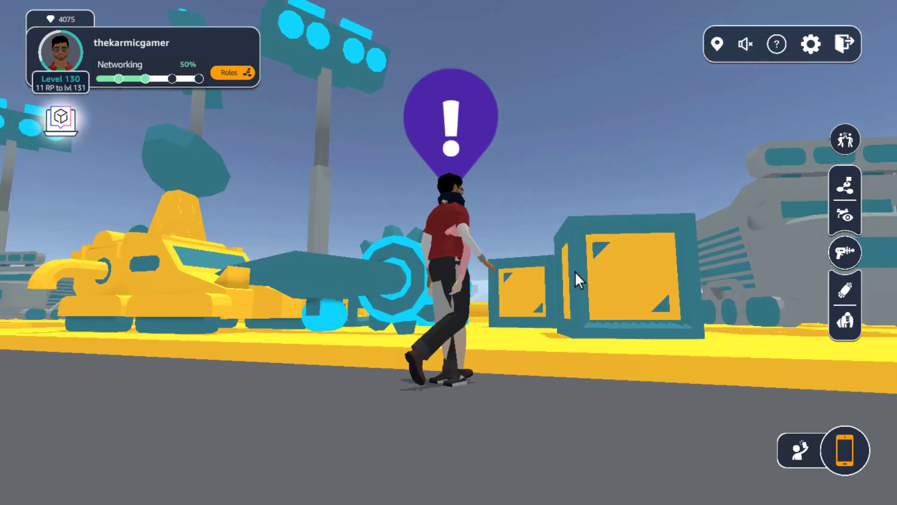
pyautogui.click(452, 102)
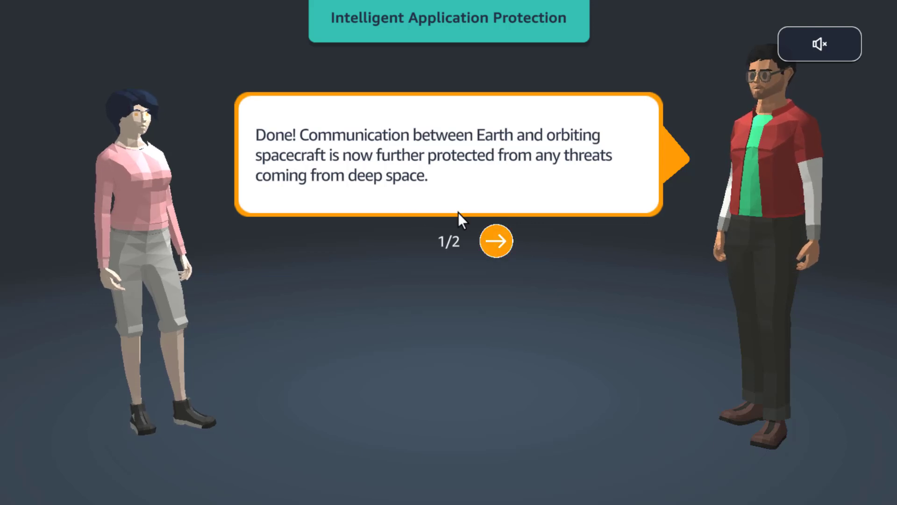
# - Finish the customer conversation by collecting the large dome reward and rate Intelligent Application Protection five stars
pyautogui.click(500, 248)
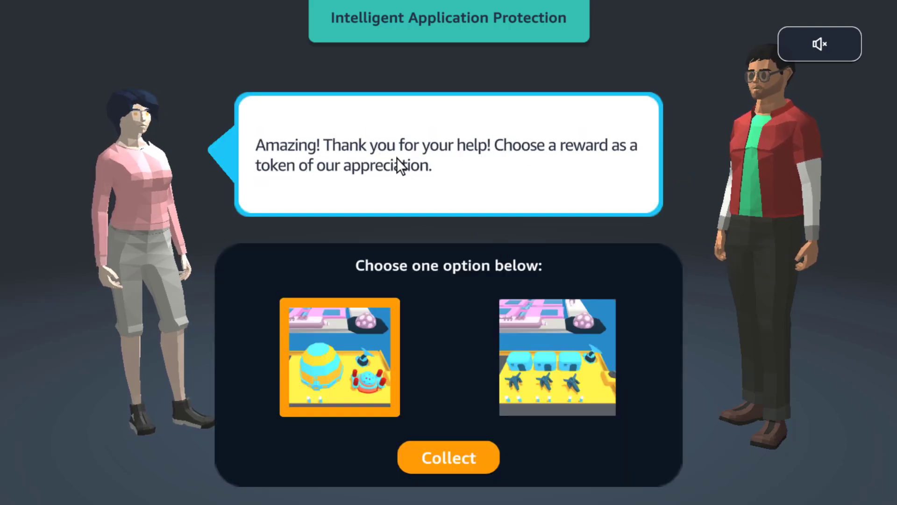
pyautogui.click(452, 458)
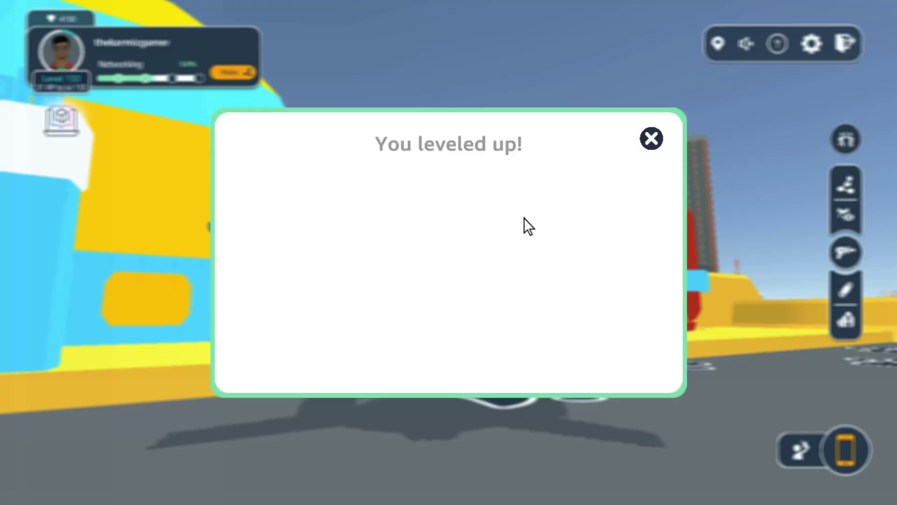
pyautogui.click(650, 142)
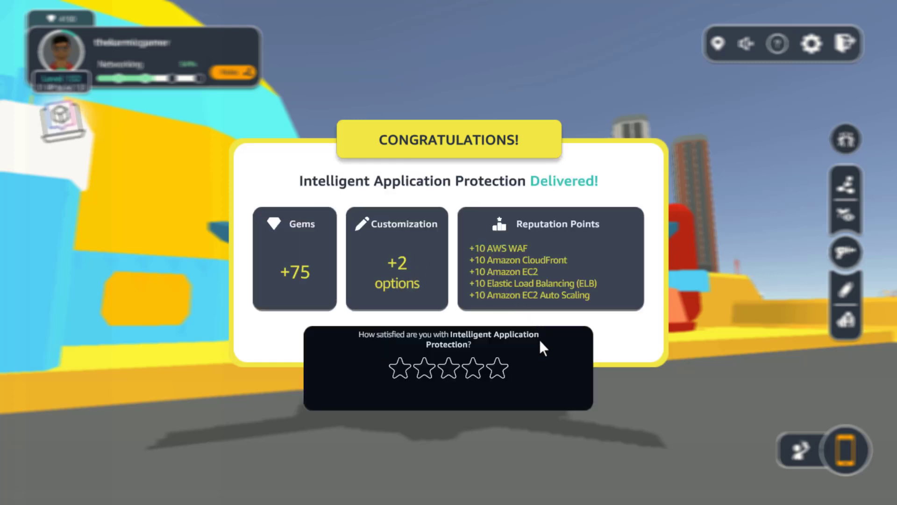
pyautogui.click(499, 366)
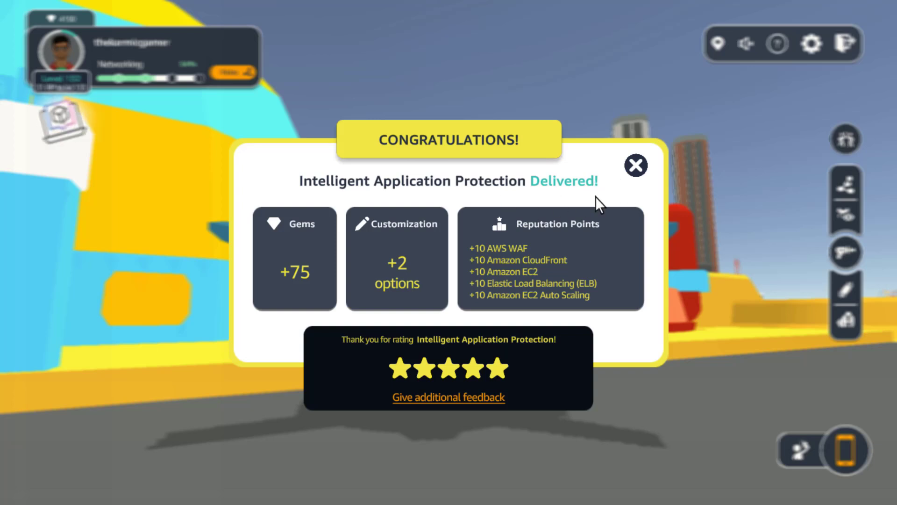
pyautogui.click(636, 166)
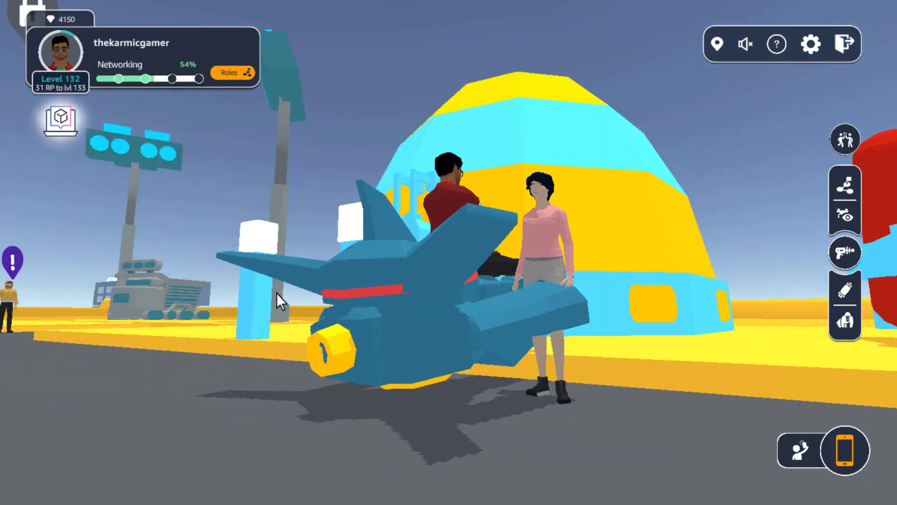
# - View the AWS Escape Room and Cloud Practitioner exam prep notification and close it
pyautogui.moveTo(277, 293); pyautogui.dragTo(198, 186)
pyautogui.click(64, 125)
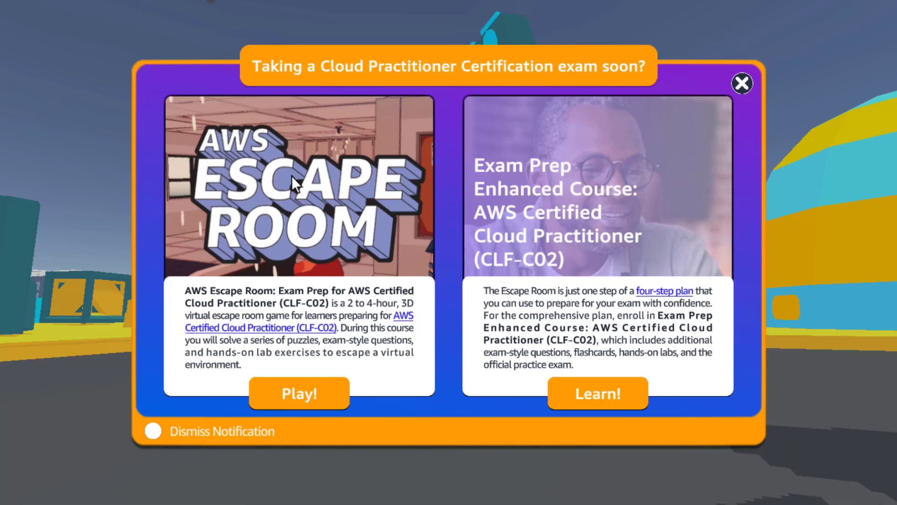
pyautogui.click(741, 84)
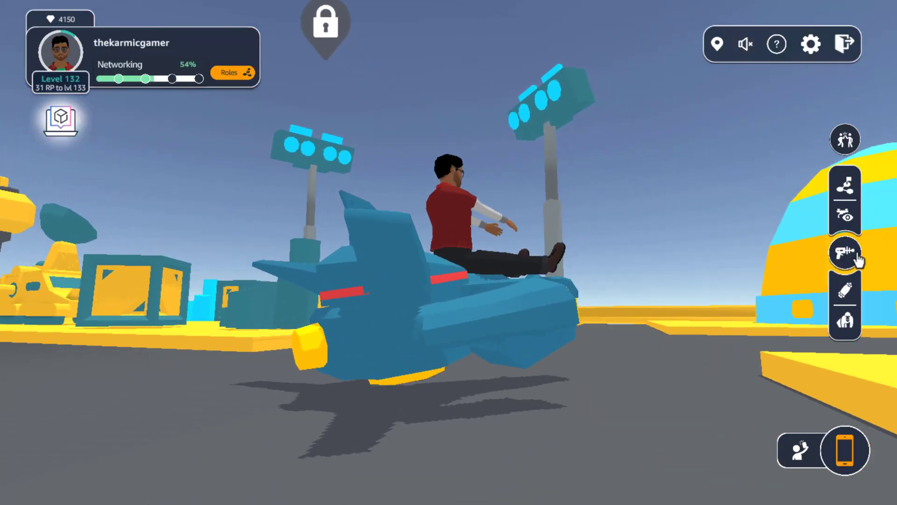
# - Shoot down a flying drone in Drone Capture Mode and route directly to it
pyautogui.click(844, 252)
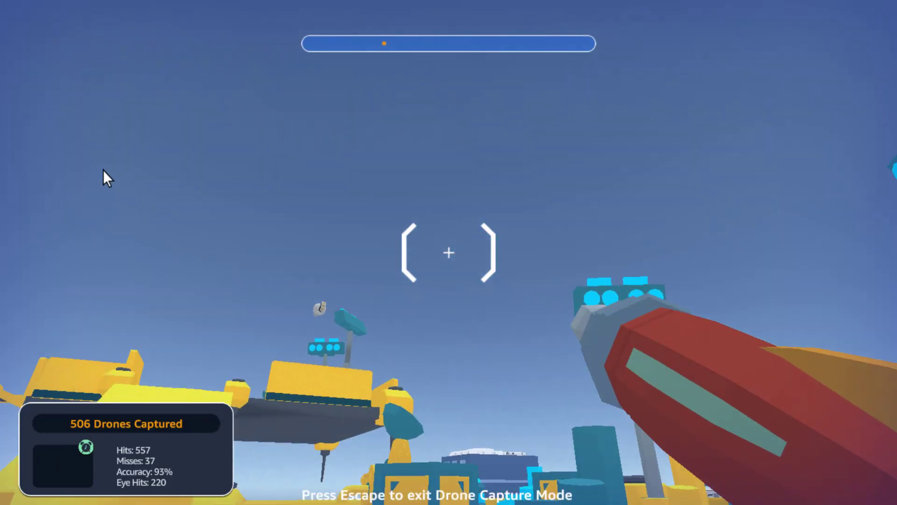
pyautogui.click(104, 172)
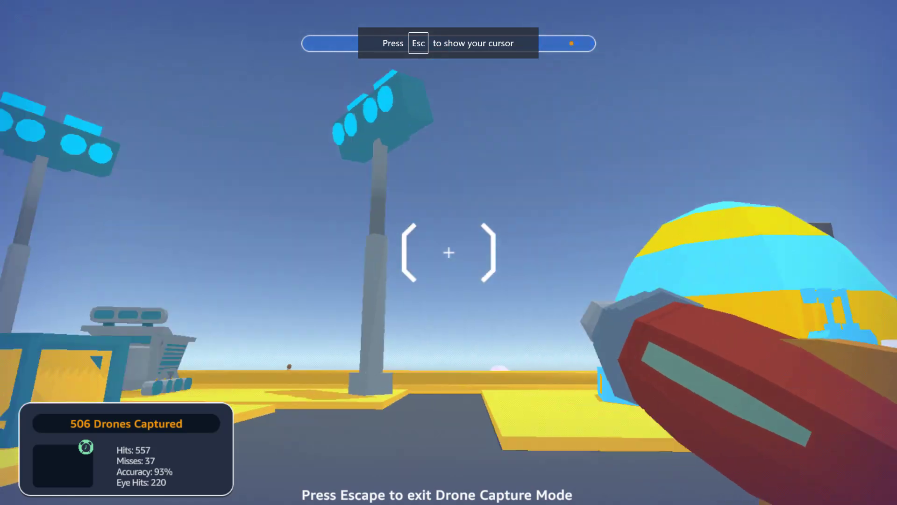
pyautogui.press('w')
pyautogui.press('d')
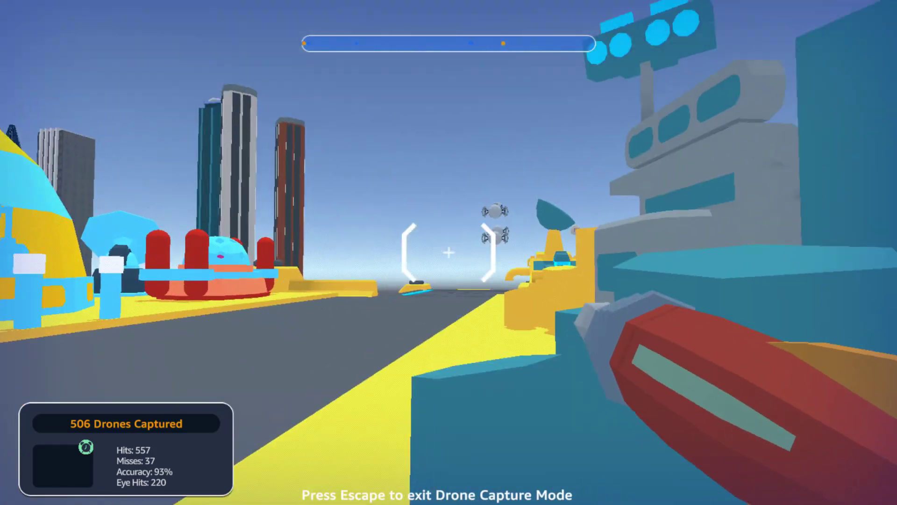
pyautogui.press('a')
pyautogui.press('w')
pyautogui.press('d')
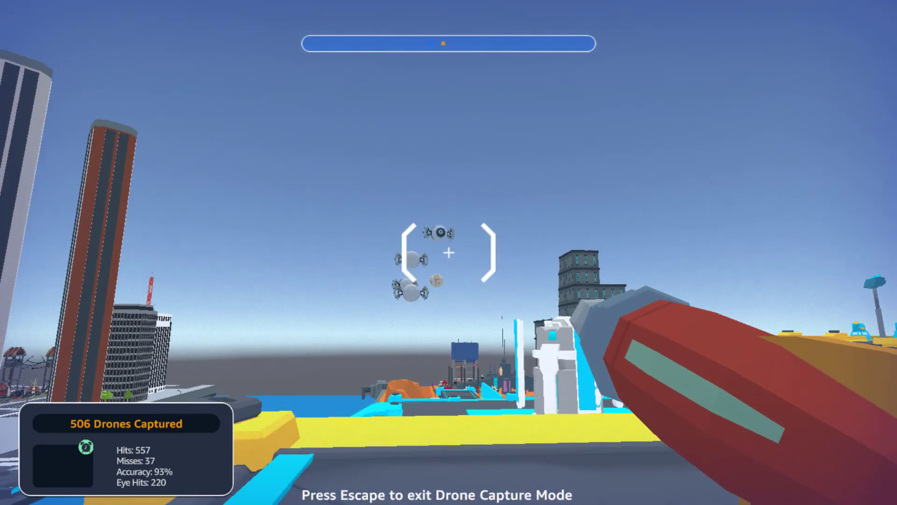
pyautogui.click(448, 252)
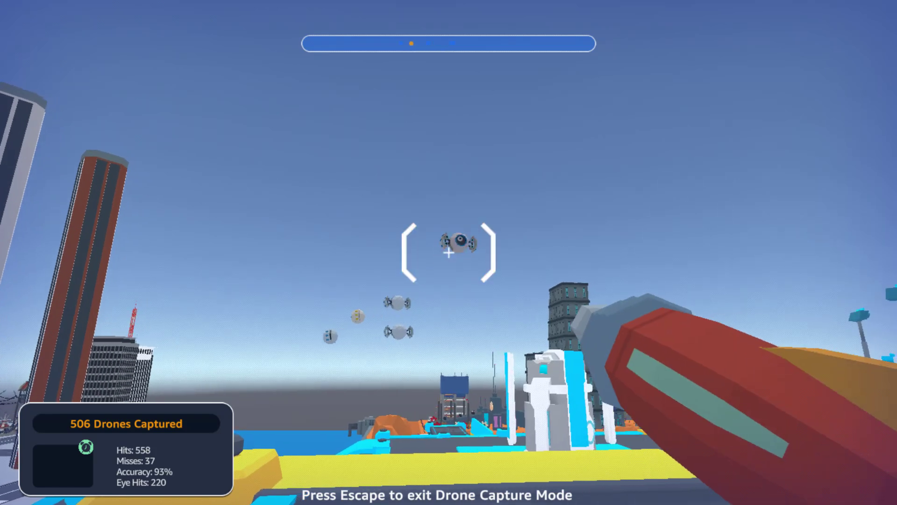
pyautogui.press('Escape')
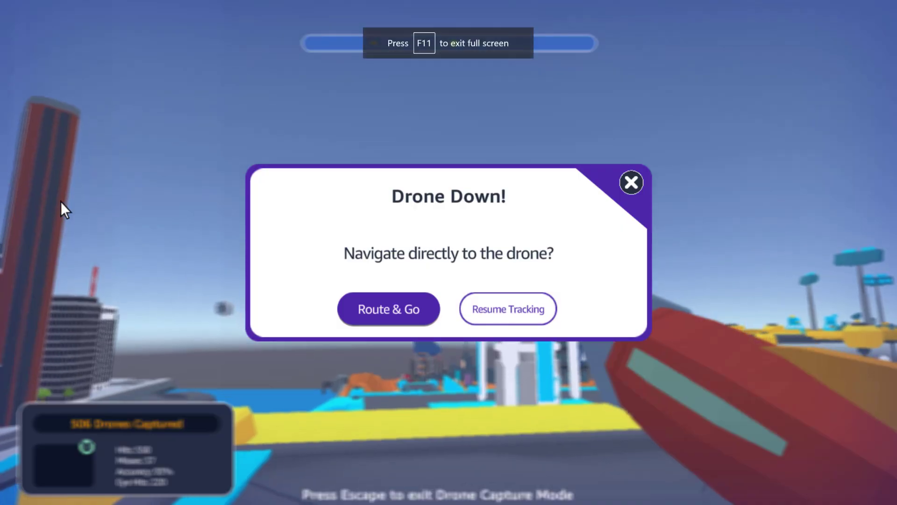
pyautogui.click(363, 313)
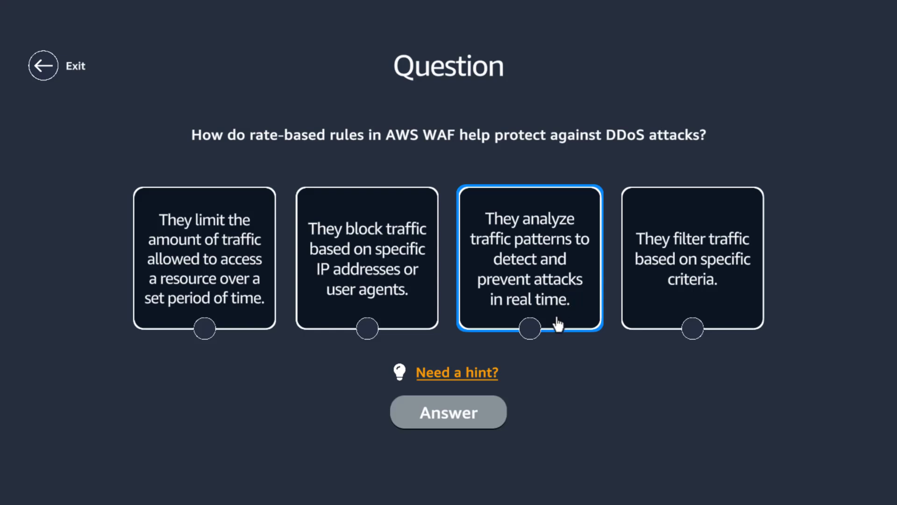
# - Answer the rate-based rules question with limiting the amount of traffic allowed to a resource over a set period of time and collect the reward
pyautogui.click(241, 294)
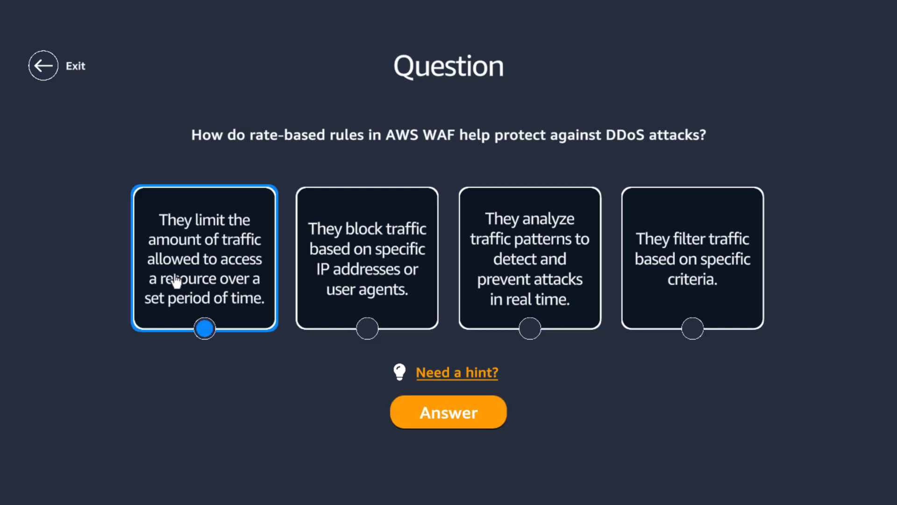
pyautogui.click(445, 420)
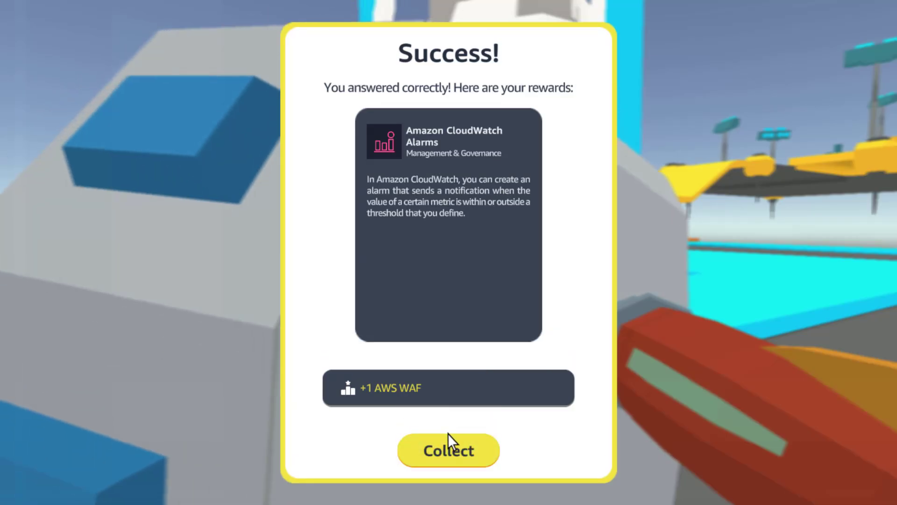
pyautogui.click(449, 450)
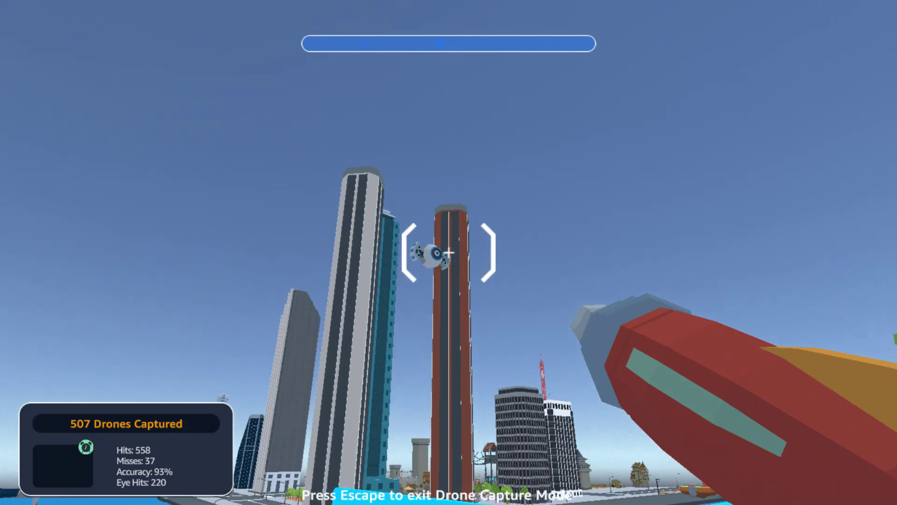
# - Shoot down another drone near the tall towers and route directly to it
pyautogui.click(448, 252)
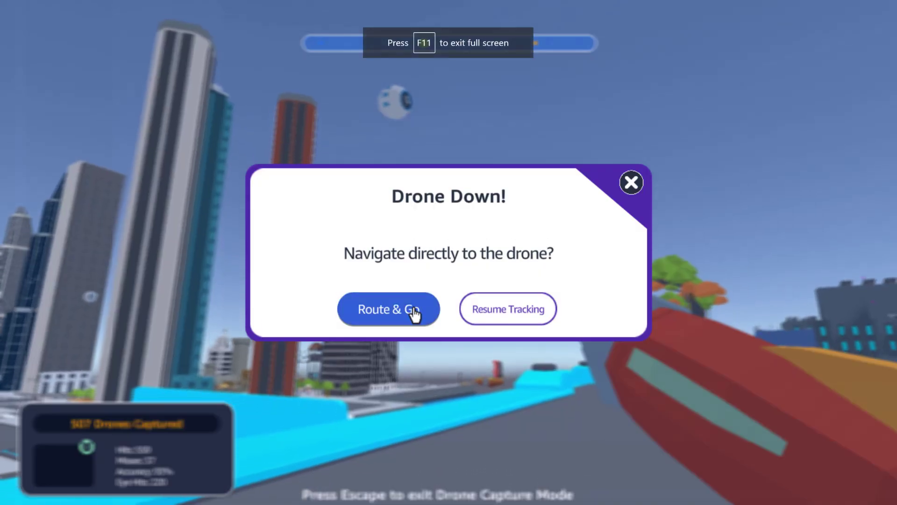
pyautogui.click(413, 307)
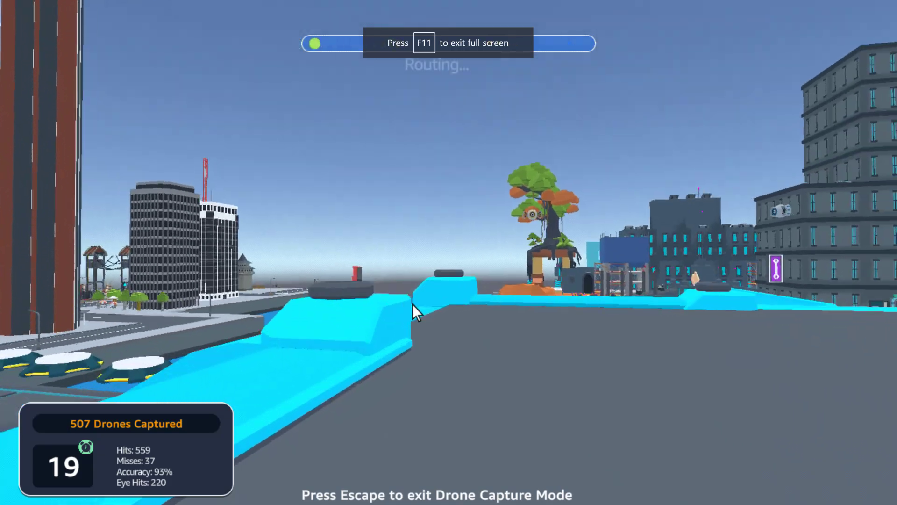